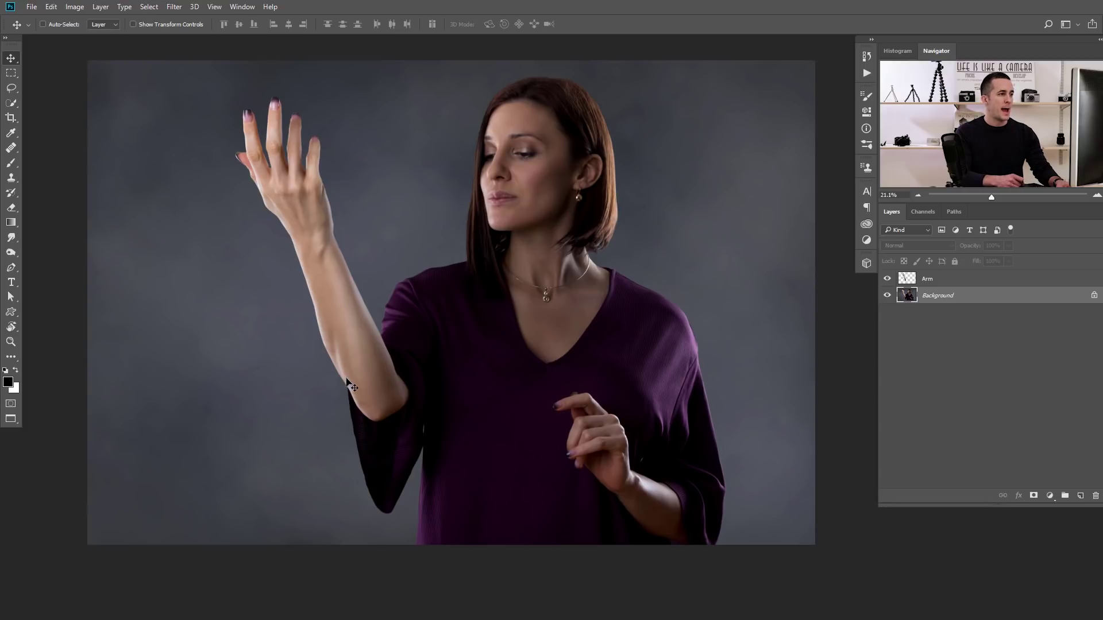
# Hide the Background layer to examine the cut-out arm on its own, and show it again
pyautogui.click(887, 295)
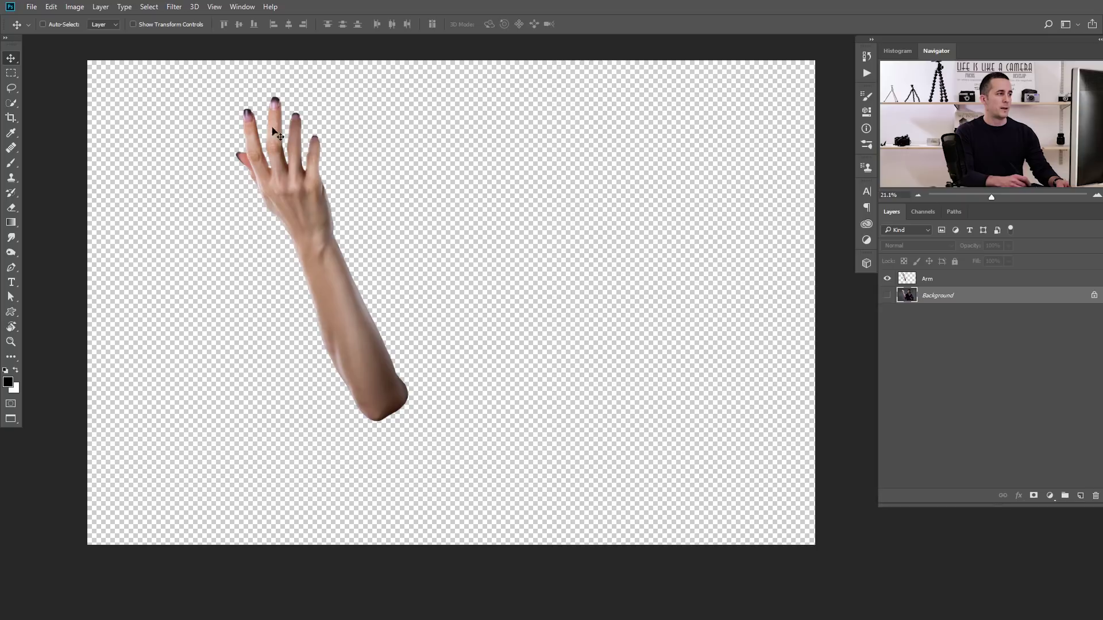
pyautogui.click(888, 294)
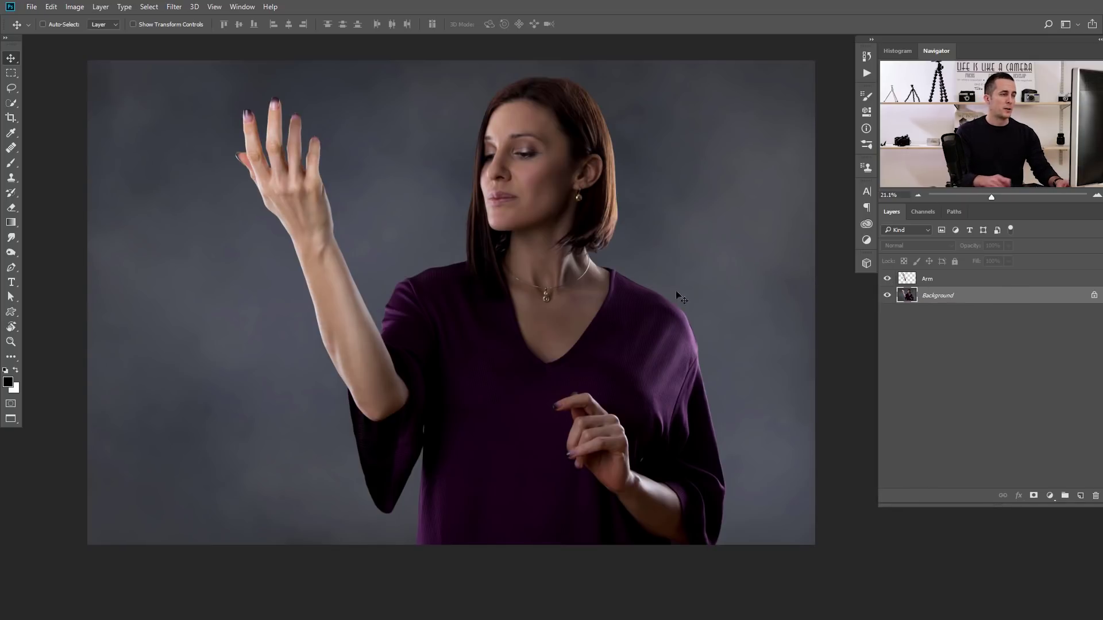
# Select the raised arm and its fingertips on the Background with Quick Selection and copy the selection to a new layer
pyautogui.click(11, 103)
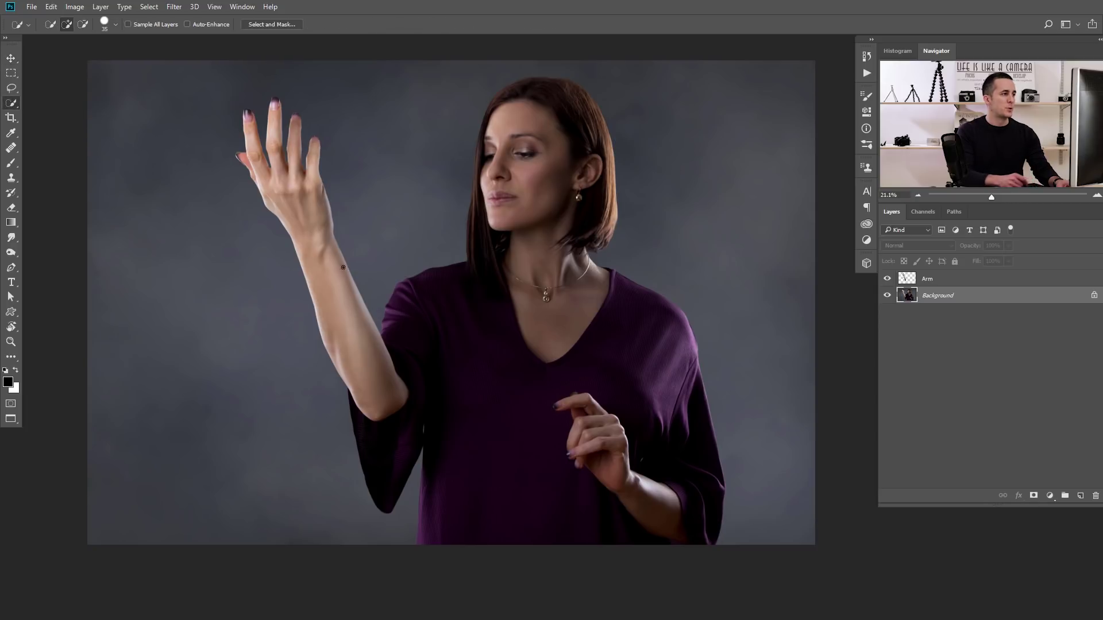
pyautogui.moveTo(328, 275); pyautogui.dragTo(352, 318)
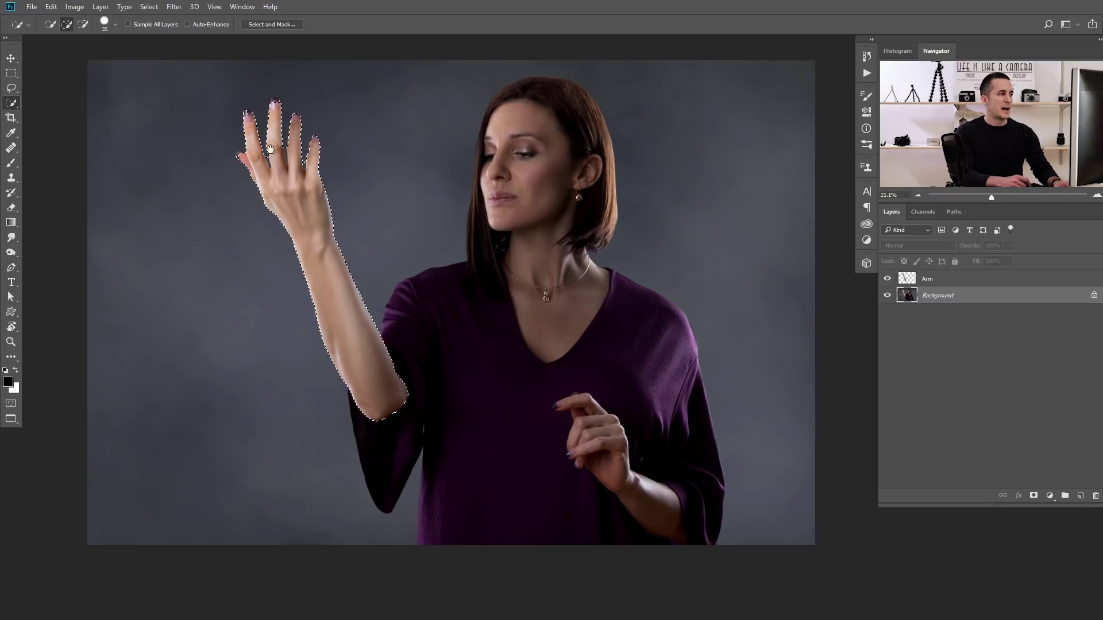
pyautogui.click(240, 157)
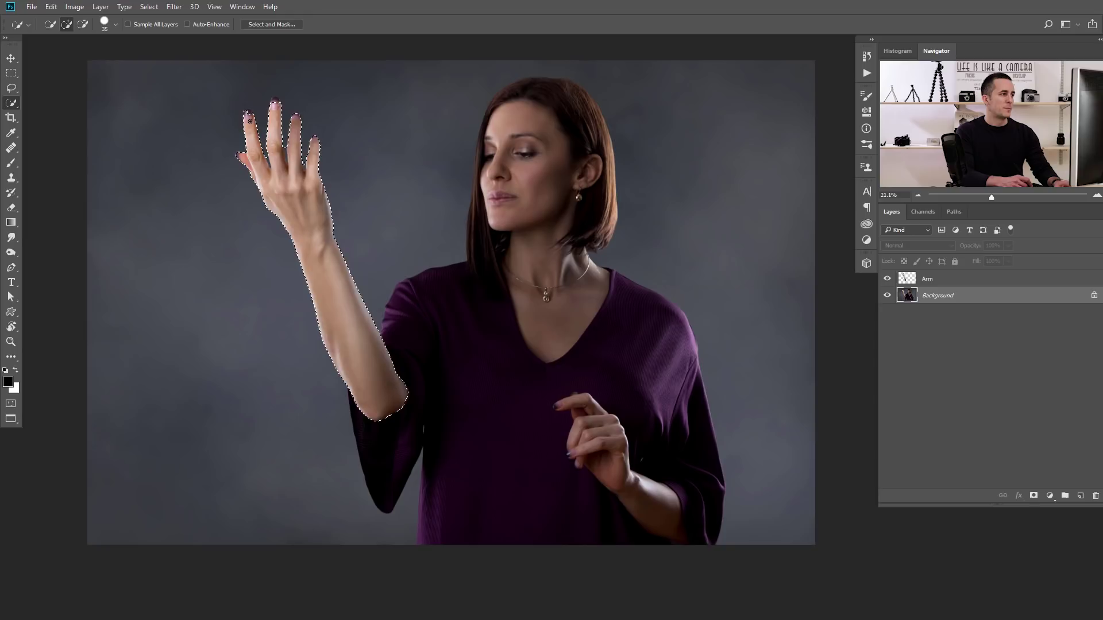
pyautogui.click(247, 112)
pyautogui.click(275, 101)
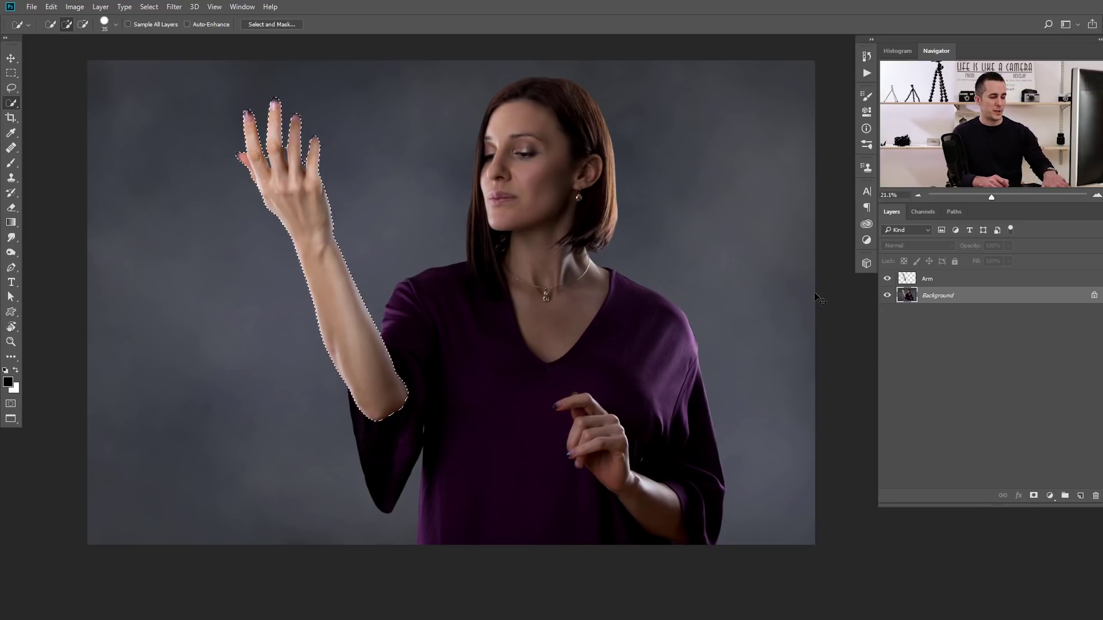
pyautogui.hotkey('ctrl', 'j')
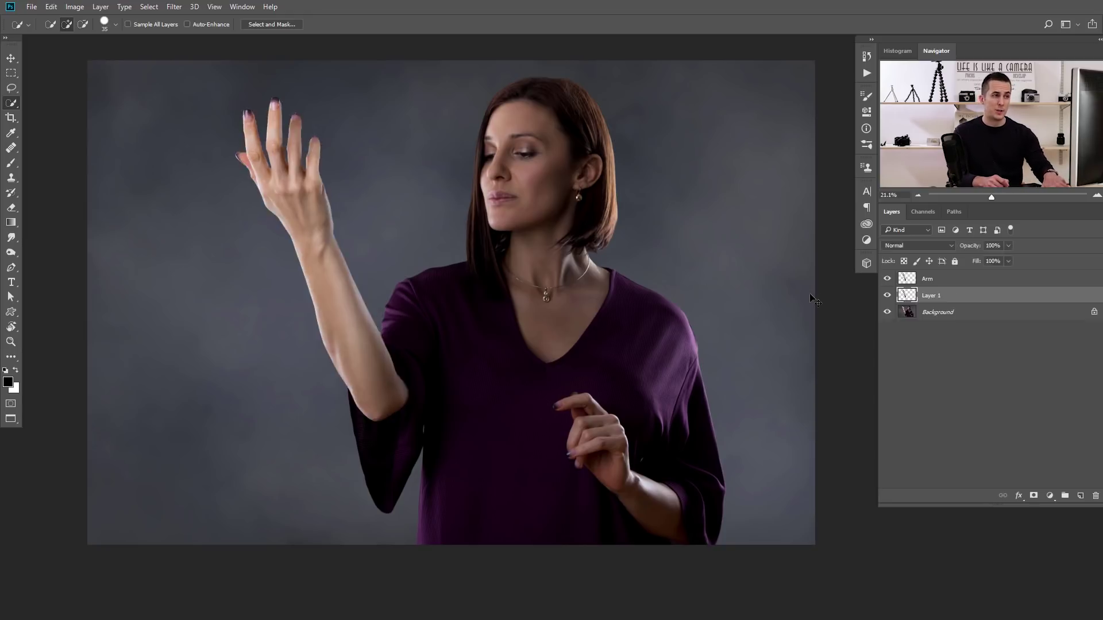
# View the newly copied arm layer alone, restore the other layers' visibility, and delete the new layer
pyautogui.keyDown('alt'); pyautogui.click(887, 296); pyautogui.keyUp('alt')
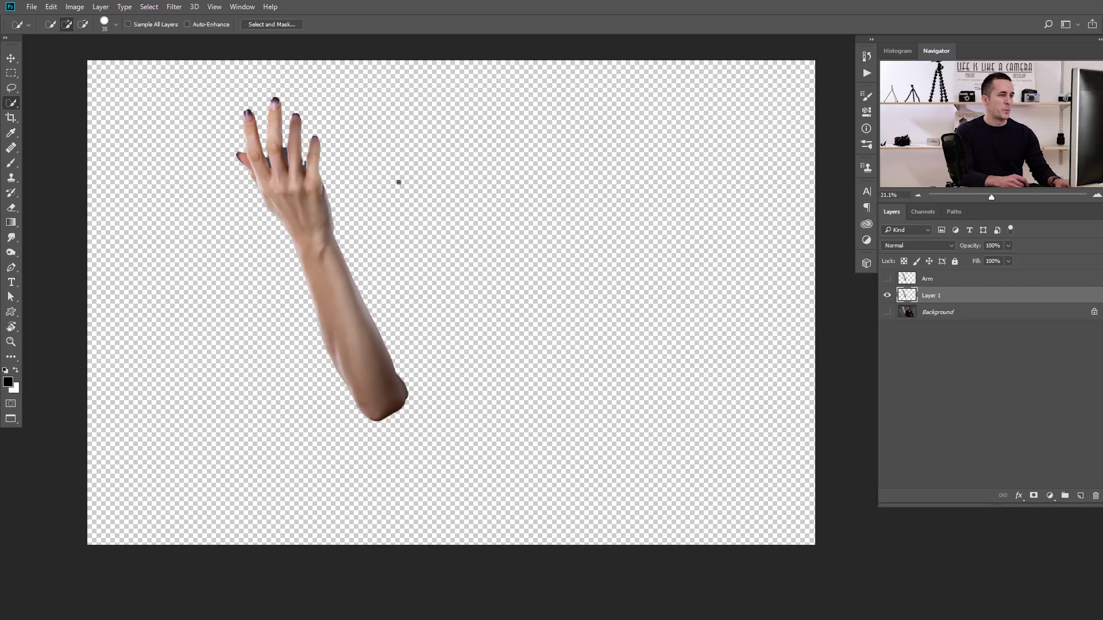
pyautogui.keyDown('alt'); pyautogui.click(887, 296); pyautogui.keyUp('alt')
pyautogui.press('Delete')
# Duplicate the Arm layer, hide the original, and desaturate the copy
pyautogui.keyDown('alt'); pyautogui.click(888, 279); pyautogui.keyUp('alt')
pyautogui.keyDown('alt'); pyautogui.click(888, 279); pyautogui.keyUp('alt')
pyautogui.click(916, 282)
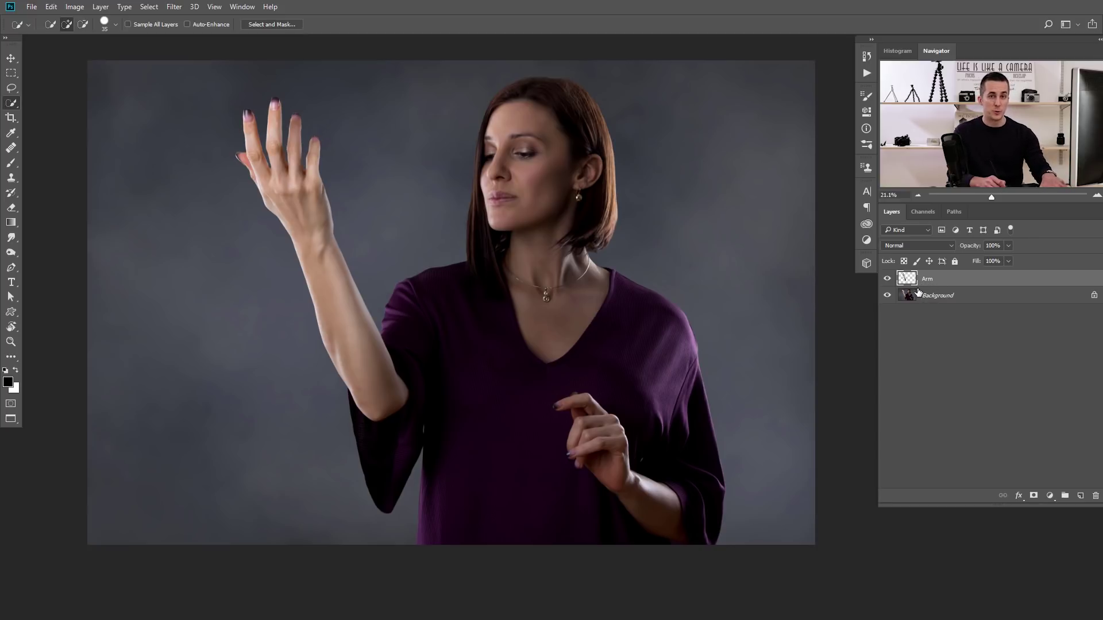
pyautogui.hotkey('ctrl', 'j')
pyautogui.click(888, 295)
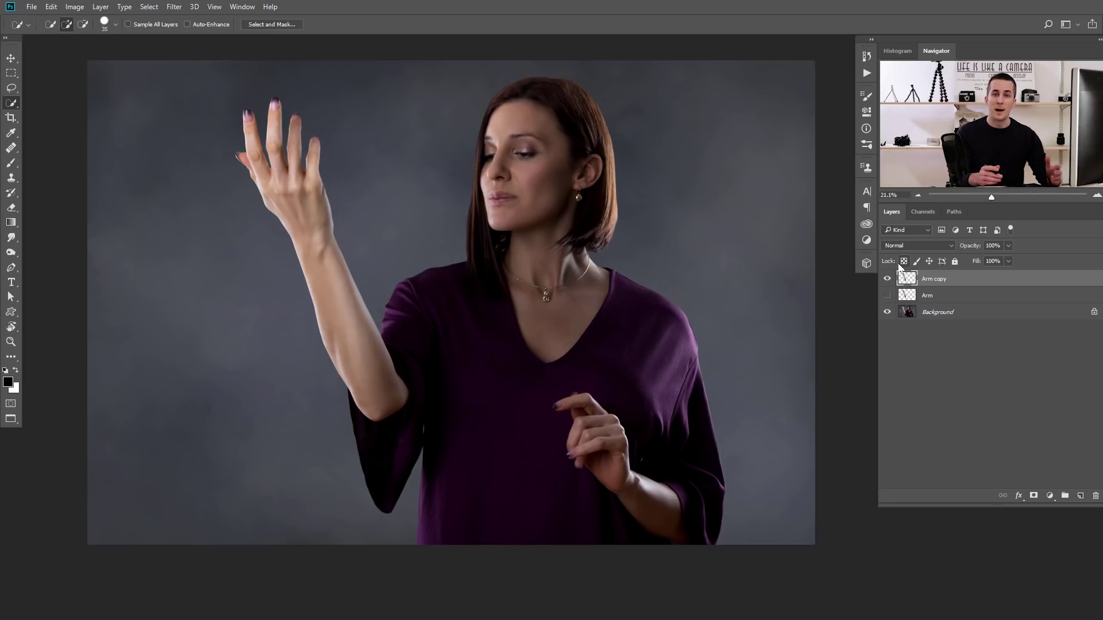
pyautogui.hotkey('ctrl', 'shift', 'u')
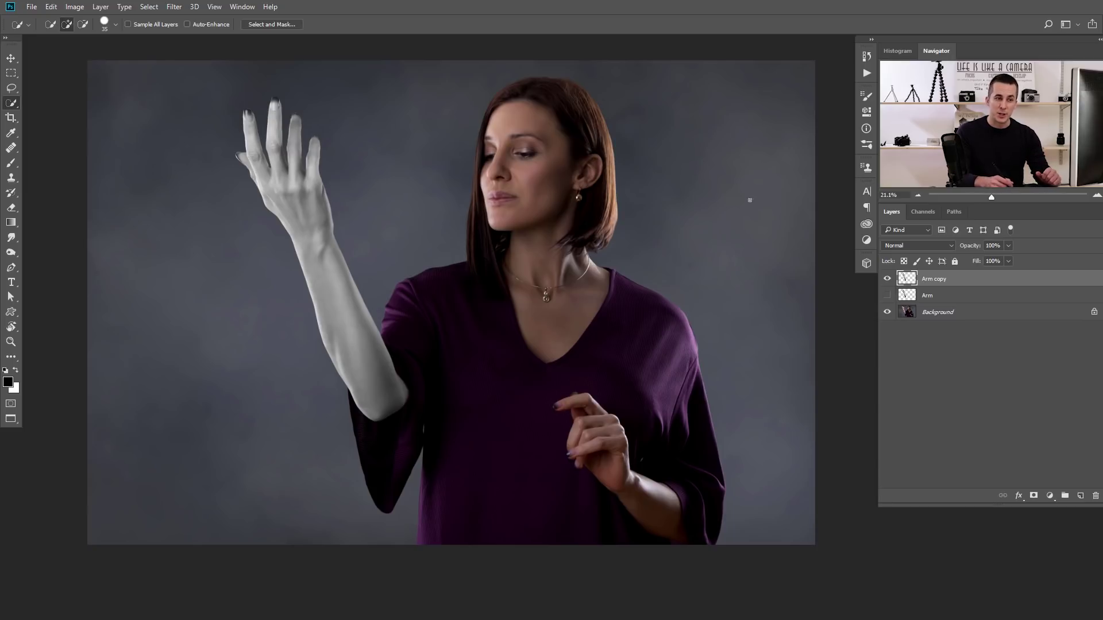
# Add a Curves adjustment layer clipped to the Arm copy layer
pyautogui.click(1050, 495)
pyautogui.click(1020, 315)
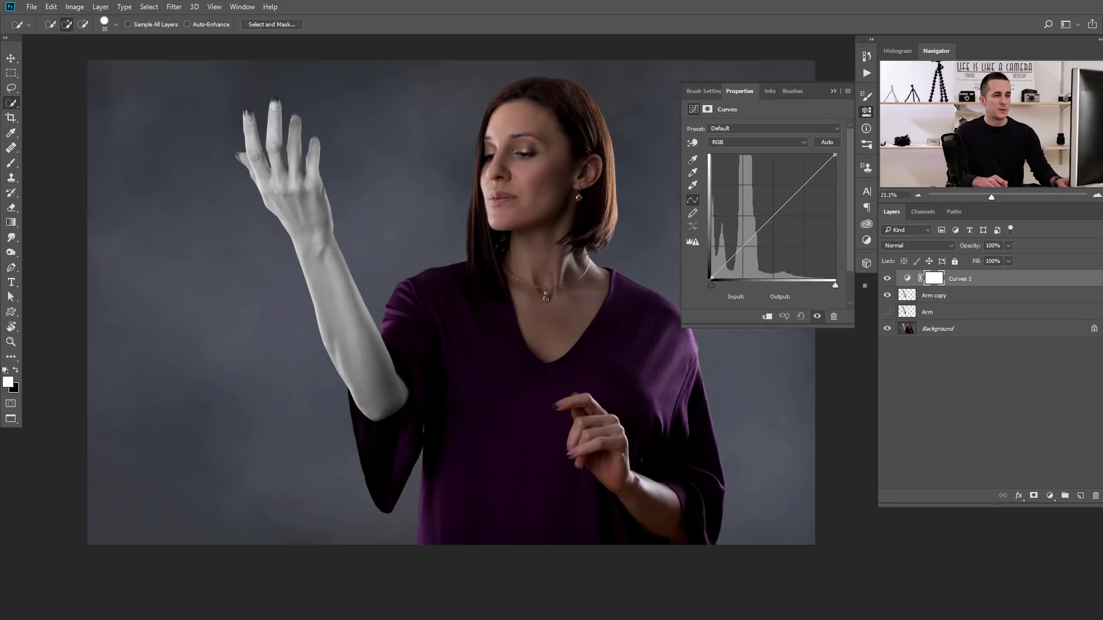
pyautogui.click(770, 316)
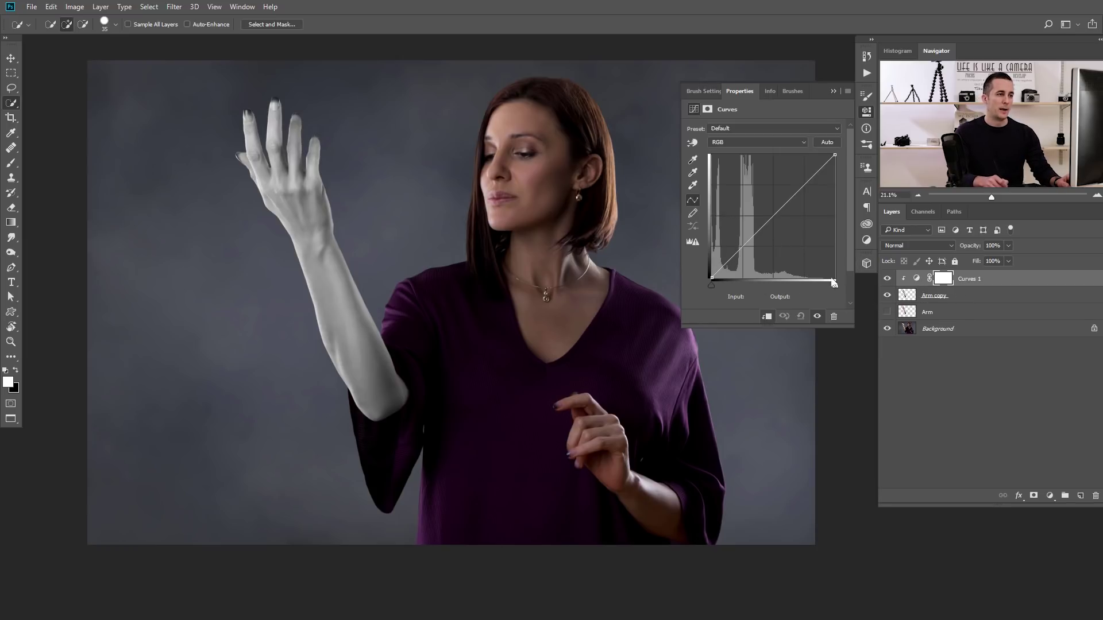
# Shape an S-curve with points at about input 172, output 211 and input 75, output 44, and compare the arm with and without it
pyautogui.moveTo(769, 221); pyautogui.dragTo(845, 243)
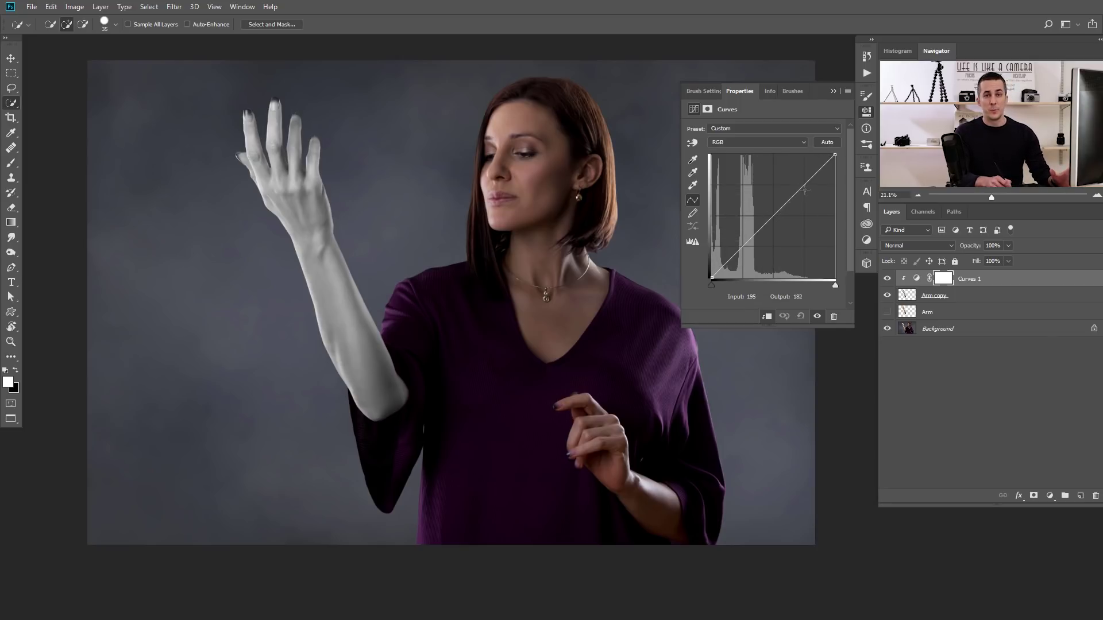
pyautogui.moveTo(796, 195); pyautogui.dragTo(796, 176)
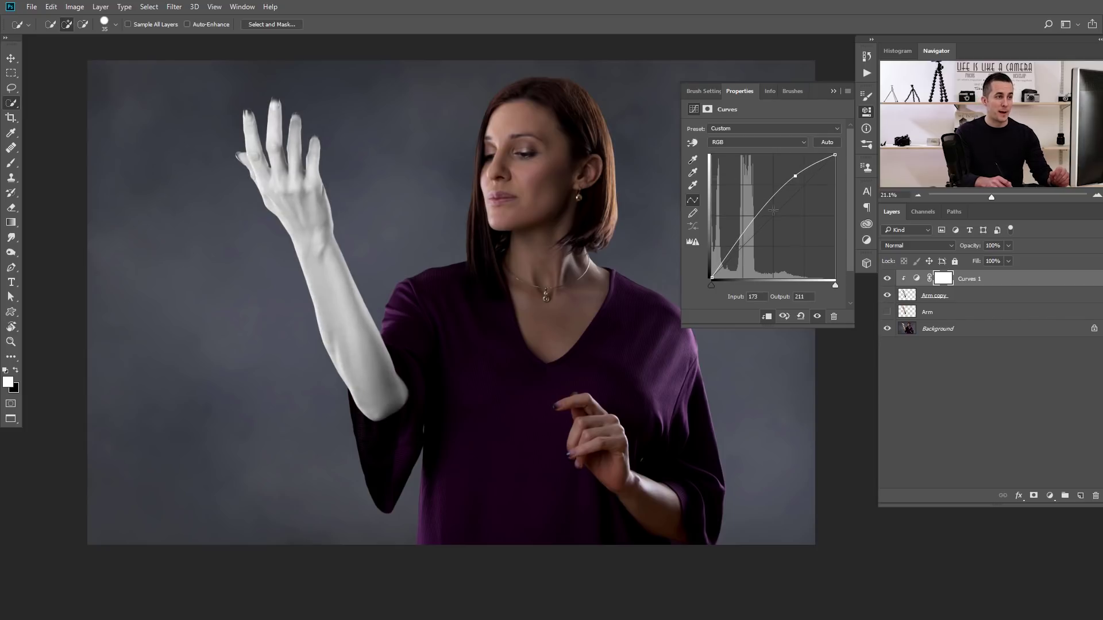
pyautogui.moveTo(737, 237); pyautogui.dragTo(748, 256)
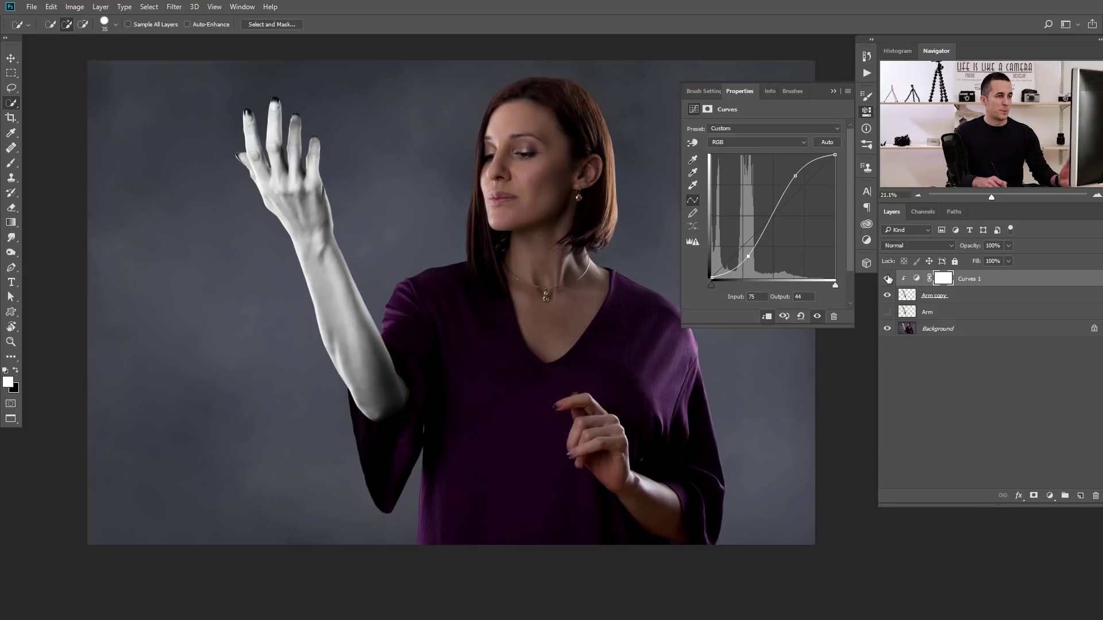
pyautogui.click(887, 279)
pyautogui.click(888, 280)
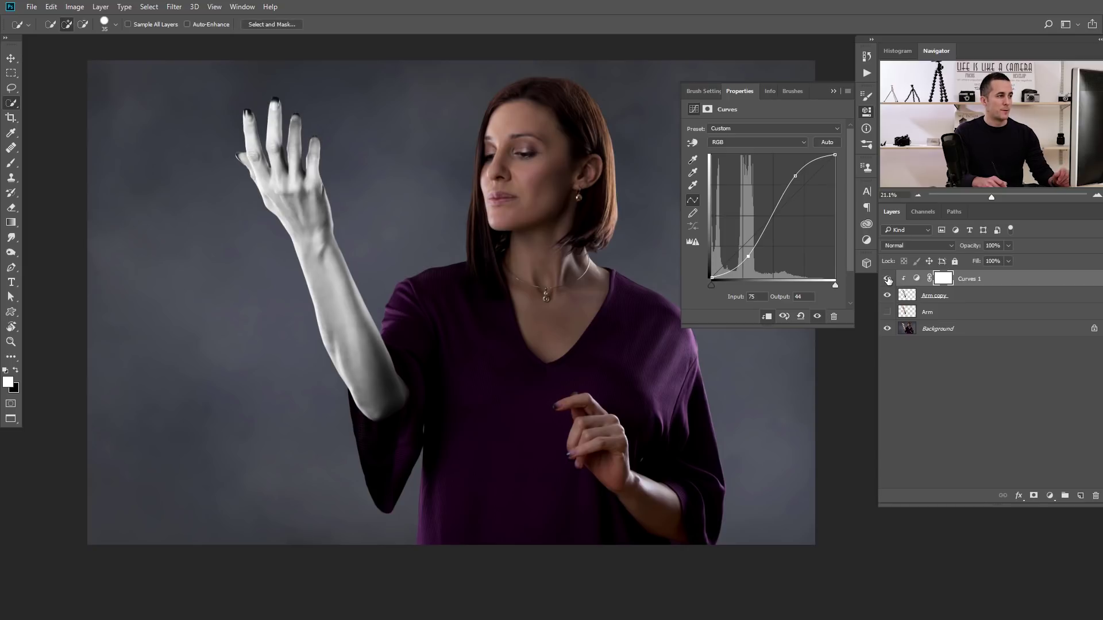
# Steepen the S-curve with points at about input 160, output 212 and input 81, output 45, and compare the effect on the arm
pyautogui.moveTo(795, 178); pyautogui.dragTo(789, 179)
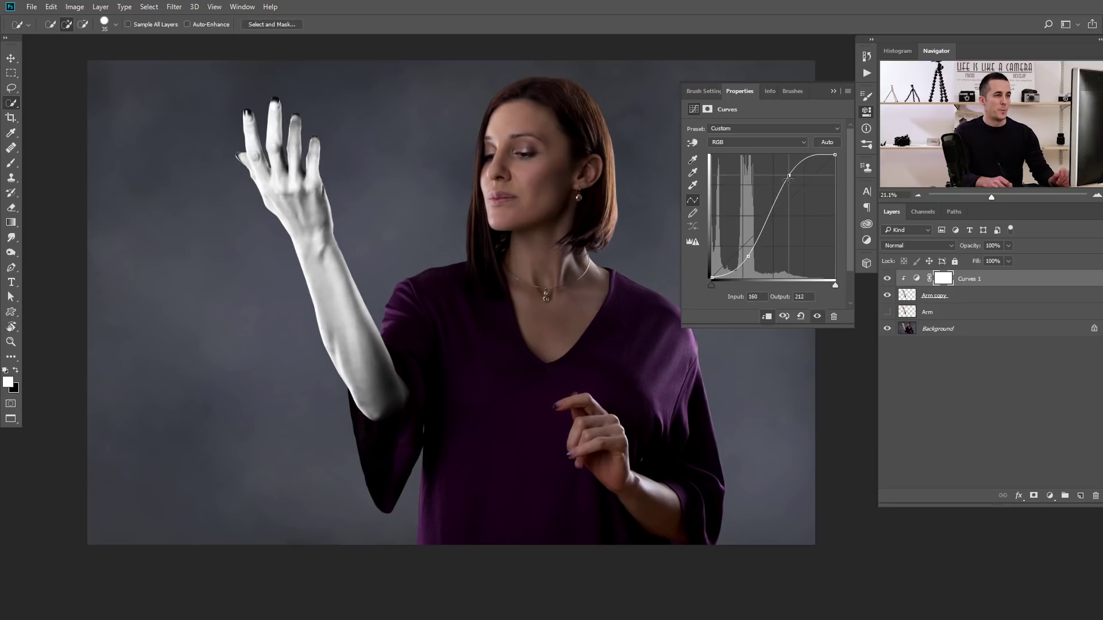
pyautogui.moveTo(748, 257); pyautogui.dragTo(751, 257)
pyautogui.click(888, 279)
pyautogui.click(888, 279)
pyautogui.click(888, 279)
pyautogui.click(887, 278)
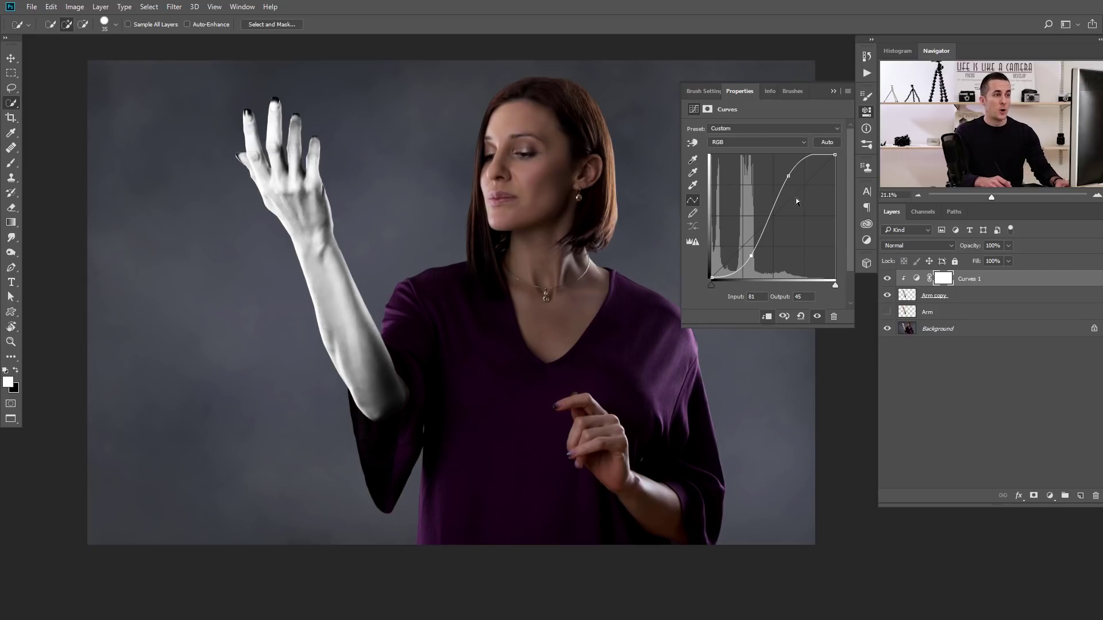
# Remove both points from the S-curve to straighten it
pyautogui.moveTo(788, 175); pyautogui.dragTo(759, 297)
pyautogui.click(752, 255)
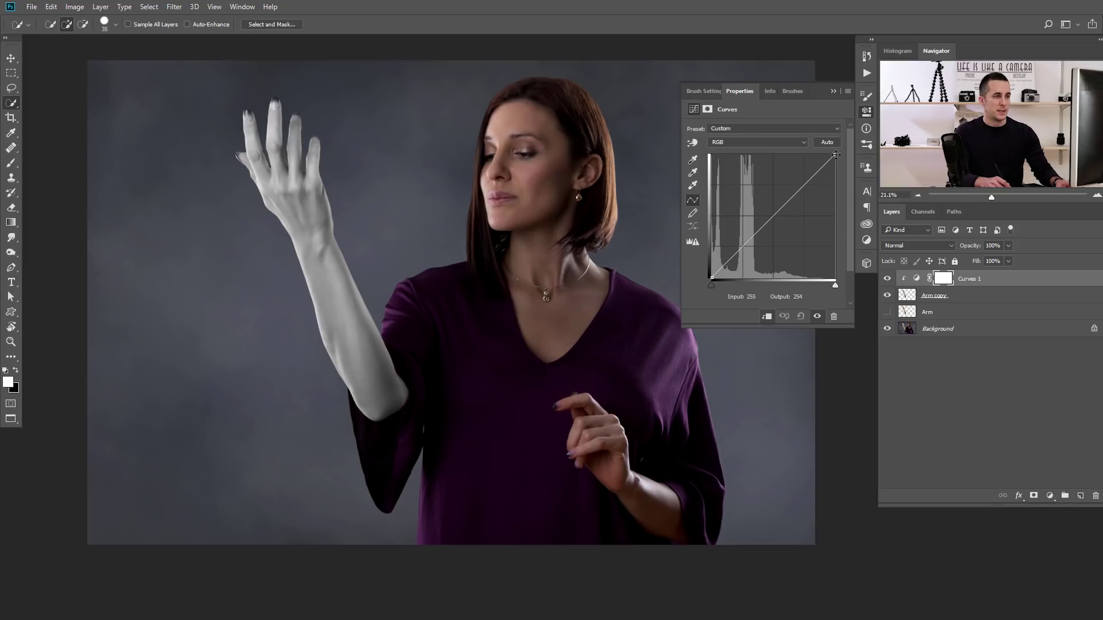
# Drop the curve's white endpoint to output 0 and shape two high peaks with a dip between, the brighter-tone peak at about input 195, output 217
pyautogui.moveTo(836, 155); pyautogui.dragTo(836, 280)
pyautogui.moveTo(743, 276); pyautogui.dragTo(745, 183)
pyautogui.moveTo(802, 216); pyautogui.dragTo(806, 173)
pyautogui.moveTo(563, 304); pyautogui.dragTo(482, 307)
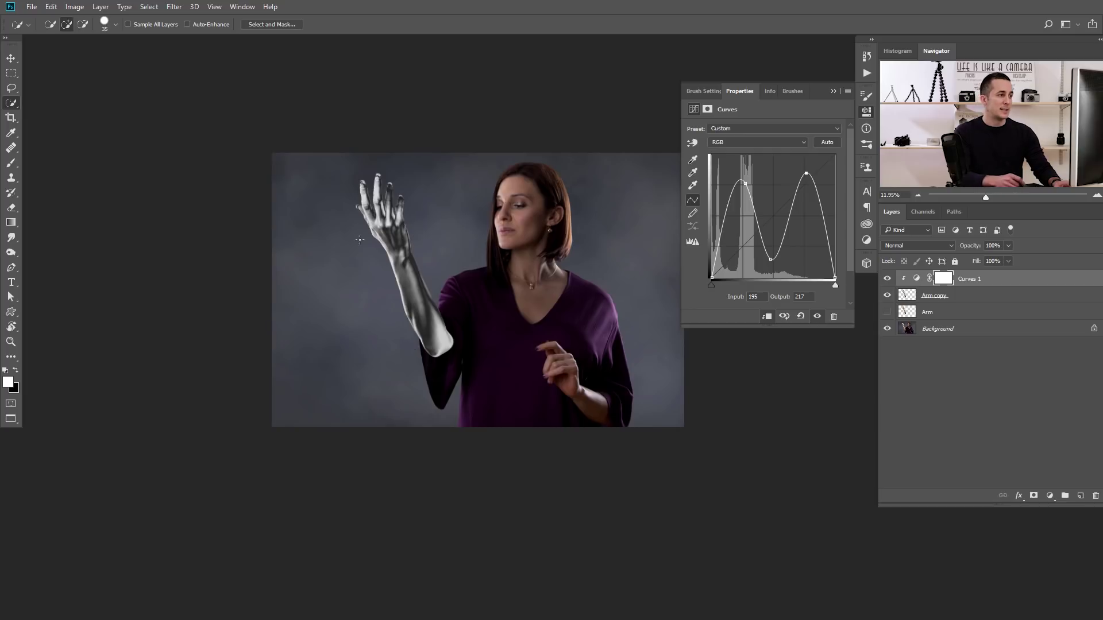
pyautogui.moveTo(771, 259); pyautogui.dragTo(771, 261)
pyautogui.moveTo(745, 183); pyautogui.dragTo(745, 176)
# Move the curve's endpoints inward, the white one to input 233, and deepen the middle dip to about input 123, output 26
pyautogui.moveTo(712, 286); pyautogui.dragTo(720, 286)
pyautogui.moveTo(836, 286); pyautogui.dragTo(824, 290)
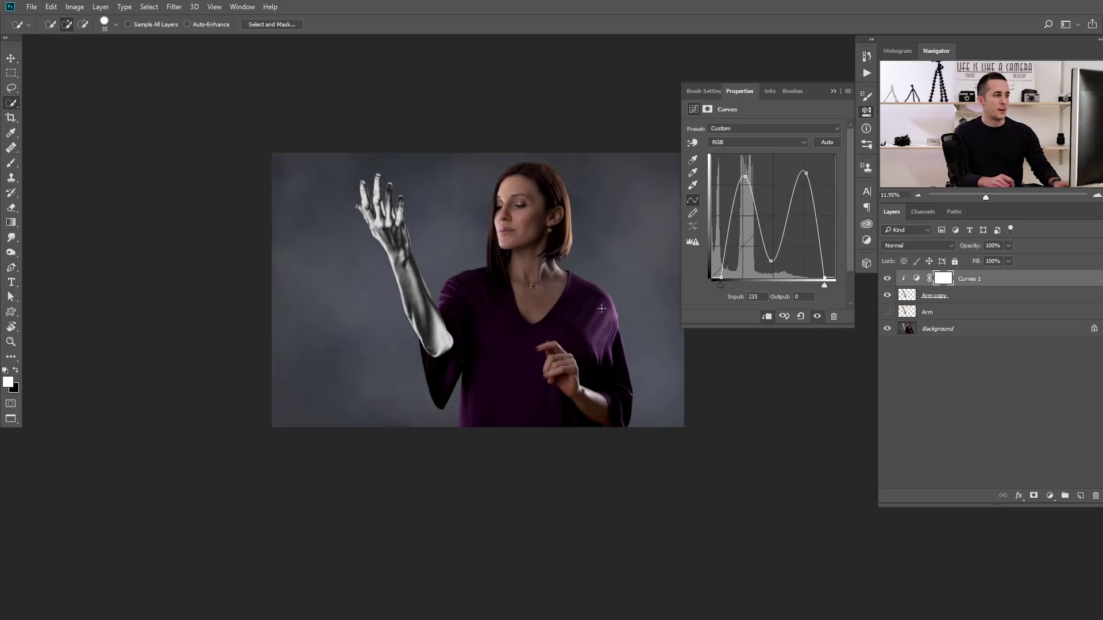
pyautogui.scroll(-1, 531, 305)
pyautogui.moveTo(770, 261)
pyautogui.mouseDown()
pyautogui.moveTo(771, 216)
pyautogui.moveTo(770, 265)
pyautogui.mouseUp()
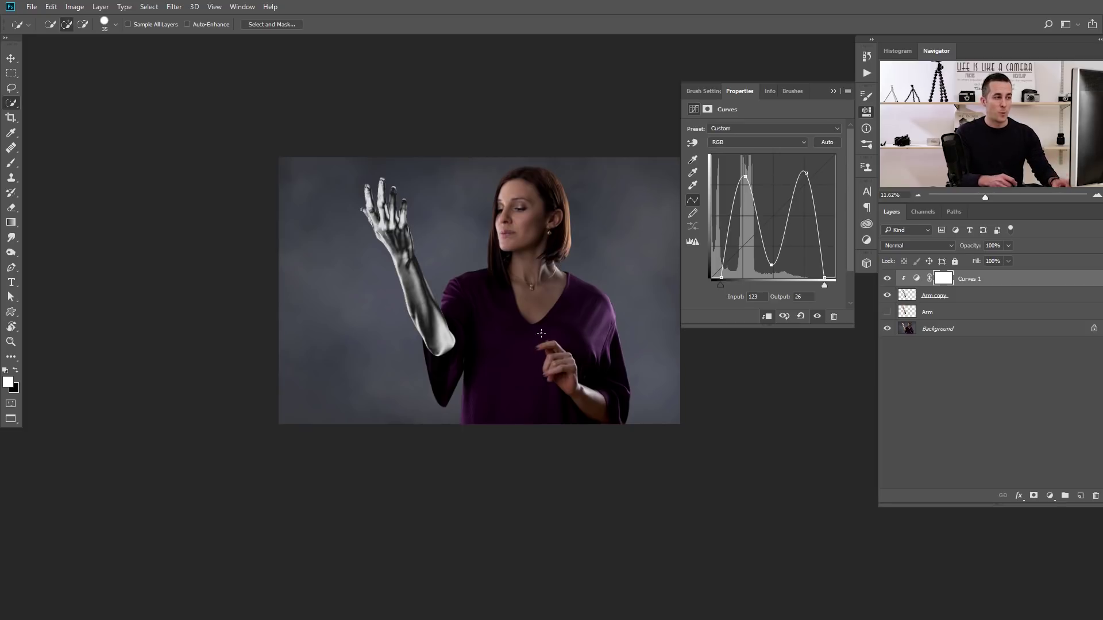
pyautogui.moveTo(420, 266)
pyautogui.mouseDown()
pyautogui.moveTo(448, 281)
pyautogui.moveTo(397, 274)
pyautogui.mouseUp()
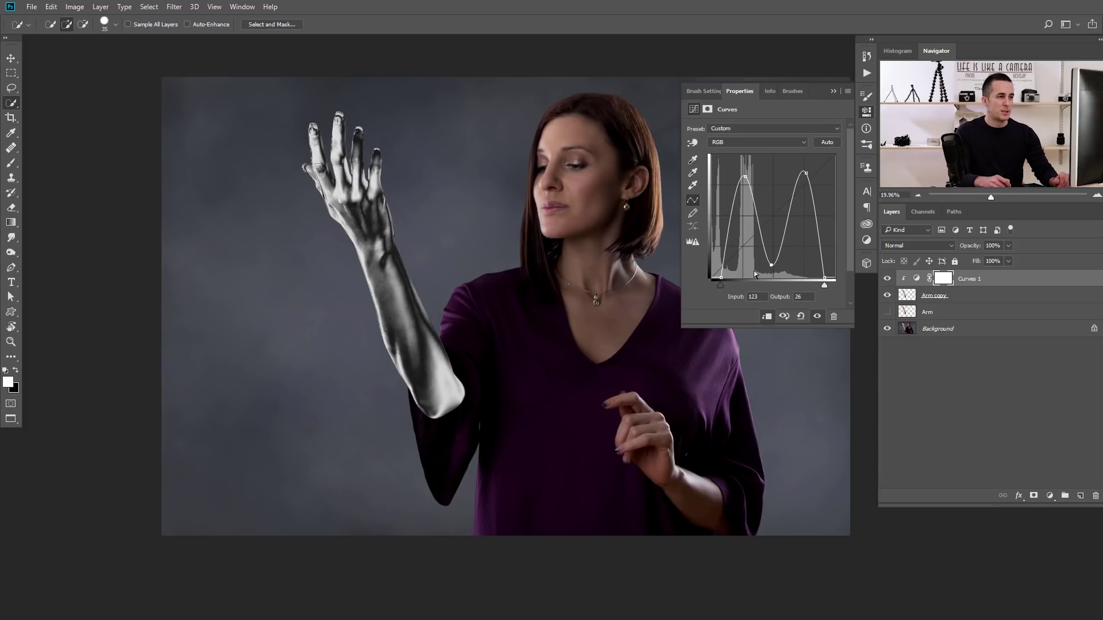
# Restore the curve's full input range and add more waves, with troughs at about input 61, output 24 and input 194, output 29
pyautogui.moveTo(722, 284); pyautogui.dragTo(712, 284)
pyautogui.moveTo(822, 285); pyautogui.dragTo(839, 285)
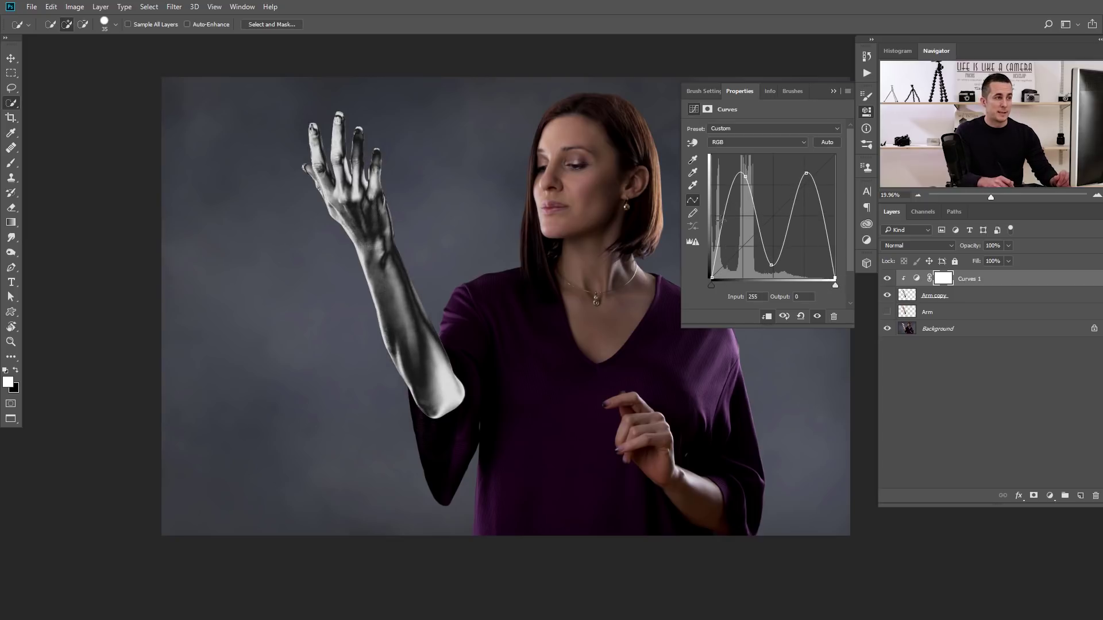
pyautogui.moveTo(746, 177); pyautogui.dragTo(741, 267)
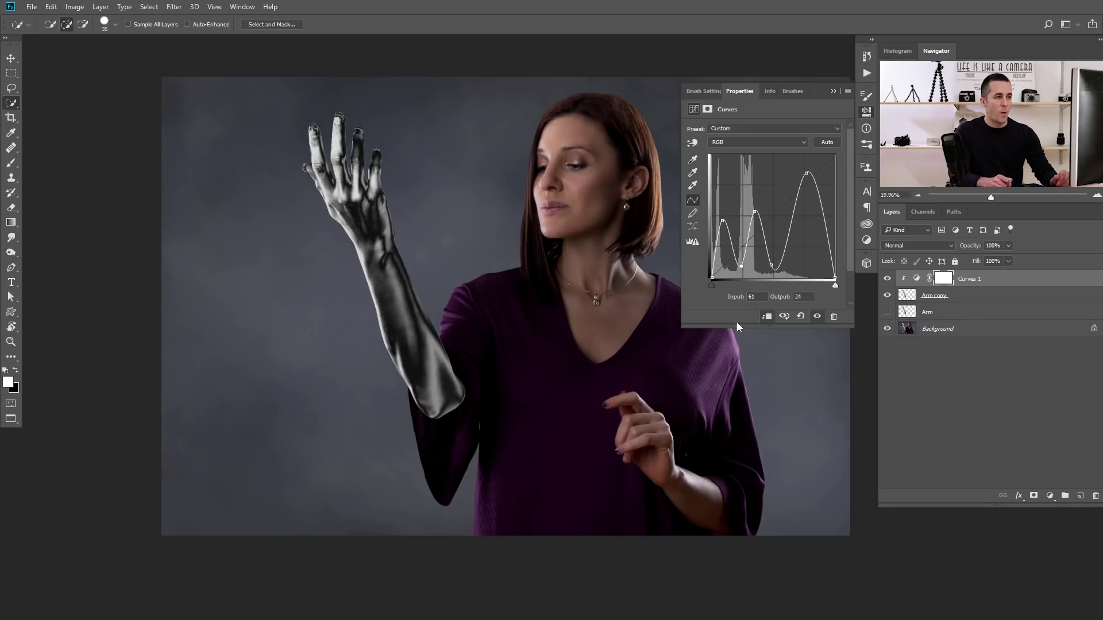
pyautogui.click(792, 220)
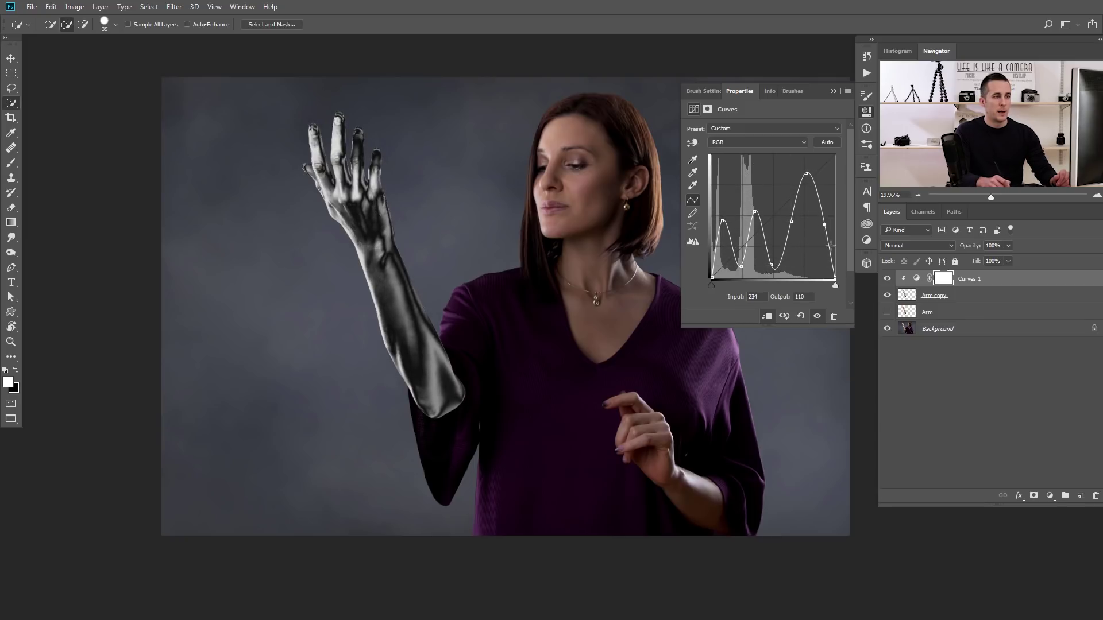
pyautogui.moveTo(807, 172); pyautogui.dragTo(806, 264)
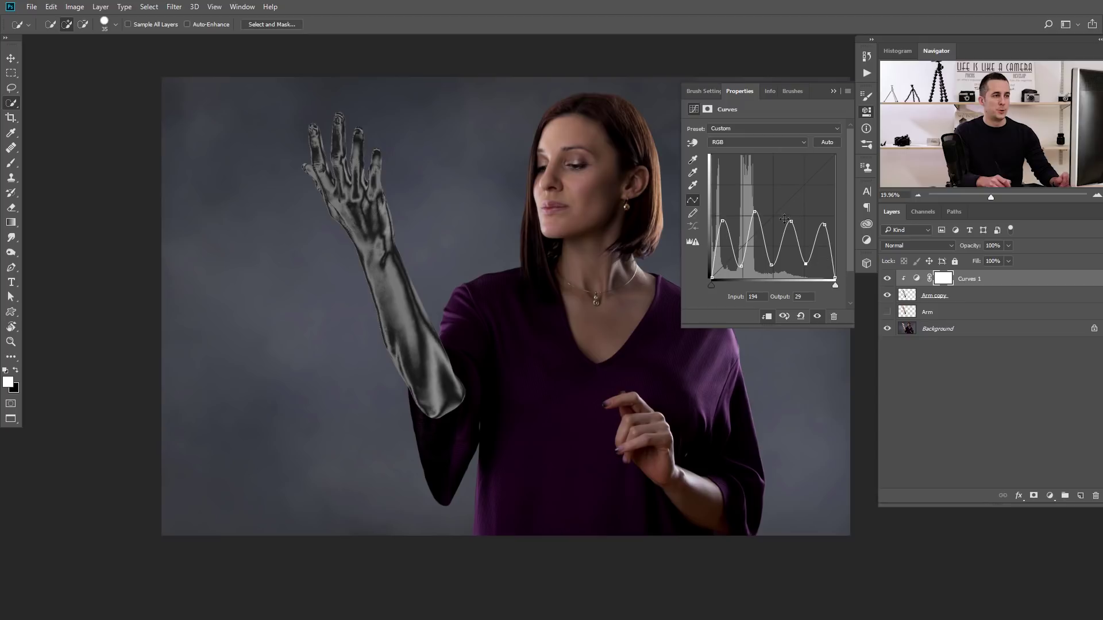
# Raise the curve's wave peaks for stronger metallic contrast, placing the third peak at about input 168, output 222
pyautogui.moveTo(755, 212); pyautogui.dragTo(727, 172)
pyautogui.moveTo(741, 265); pyautogui.dragTo(743, 259)
pyautogui.moveTo(792, 221); pyautogui.dragTo(790, 182)
pyautogui.moveTo(540, 286); pyautogui.dragTo(463, 274)
pyautogui.moveTo(824, 224); pyautogui.dragTo(794, 171)
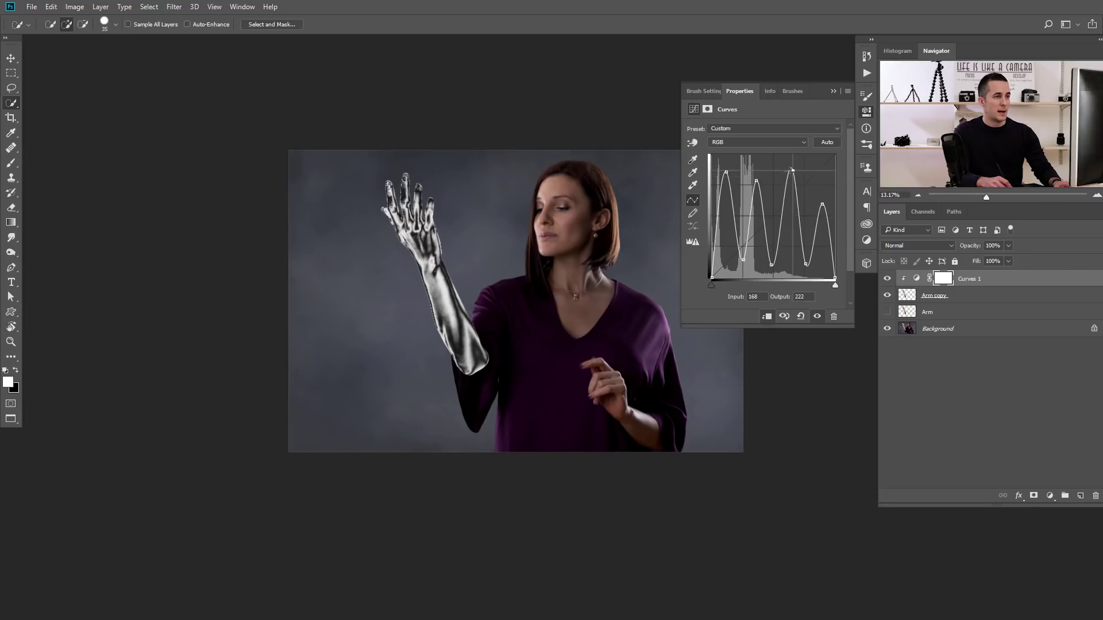
# Shift the curve's black point slightly inward and raise the last trough to about input 185, output 64
pyautogui.click(805, 262)
pyautogui.click(834, 279)
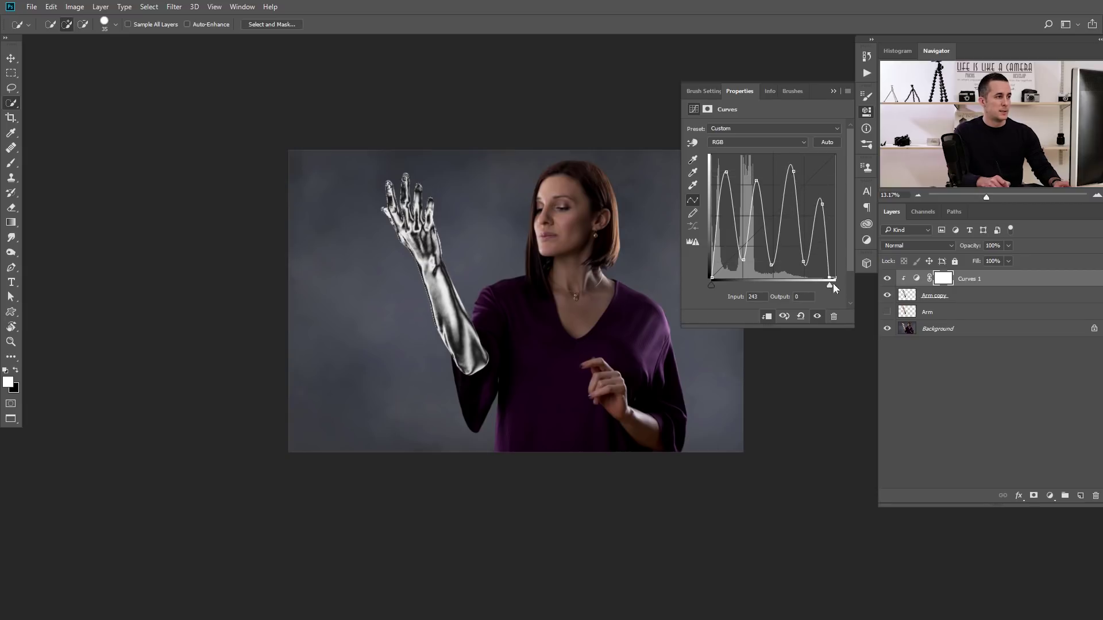
pyautogui.moveTo(713, 285); pyautogui.dragTo(718, 285)
pyautogui.moveTo(803, 262)
pyautogui.mouseDown()
pyautogui.moveTo(803, 238)
pyautogui.moveTo(800, 247)
pyautogui.mouseUp()
pyautogui.scroll(-4, 508, 319)
pyautogui.moveTo(523, 319); pyautogui.dragTo(444, 303)
pyautogui.scroll(-1, 474, 315)
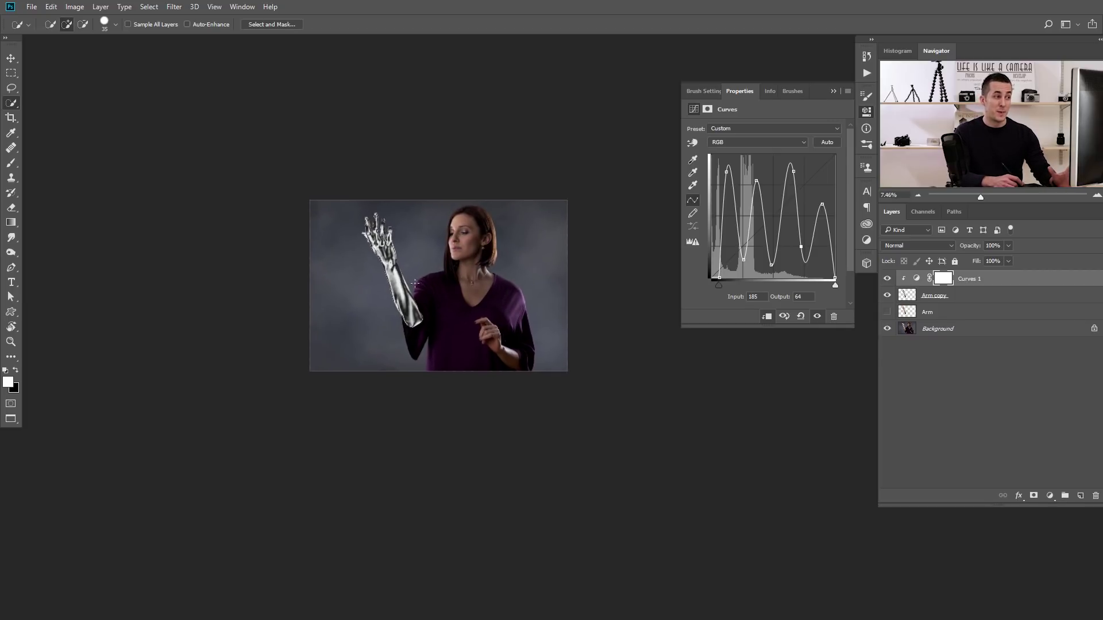
pyautogui.scroll(1, 392, 268)
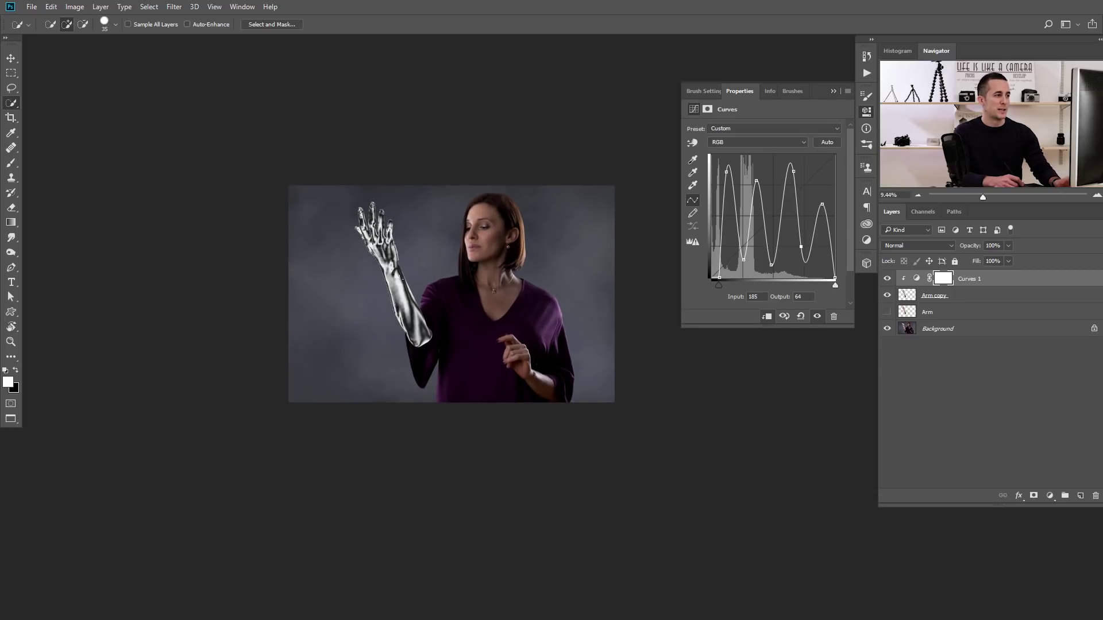
pyautogui.moveTo(422, 270); pyautogui.dragTo(424, 271)
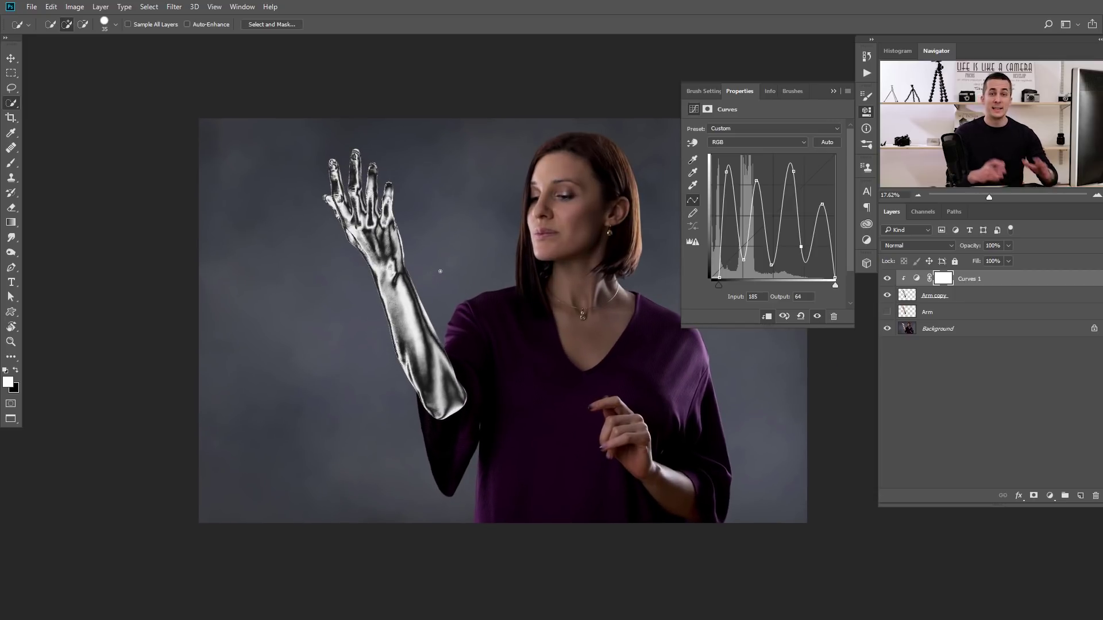
# Add a Gradient Map adjustment layer above the Curves layer
pyautogui.click(1051, 495)
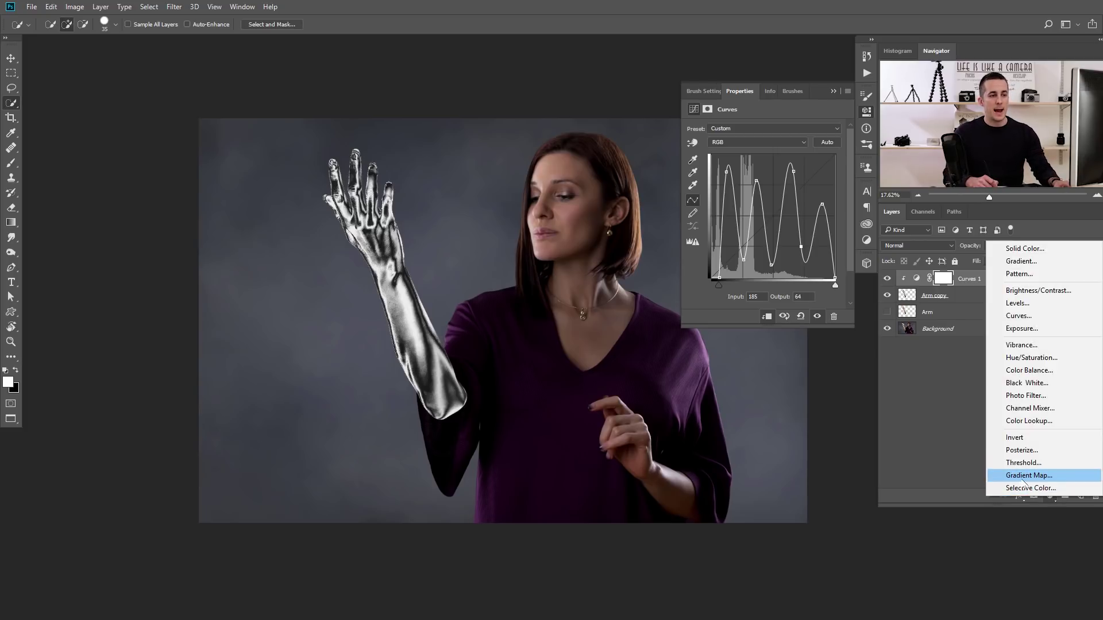
pyautogui.click(1026, 477)
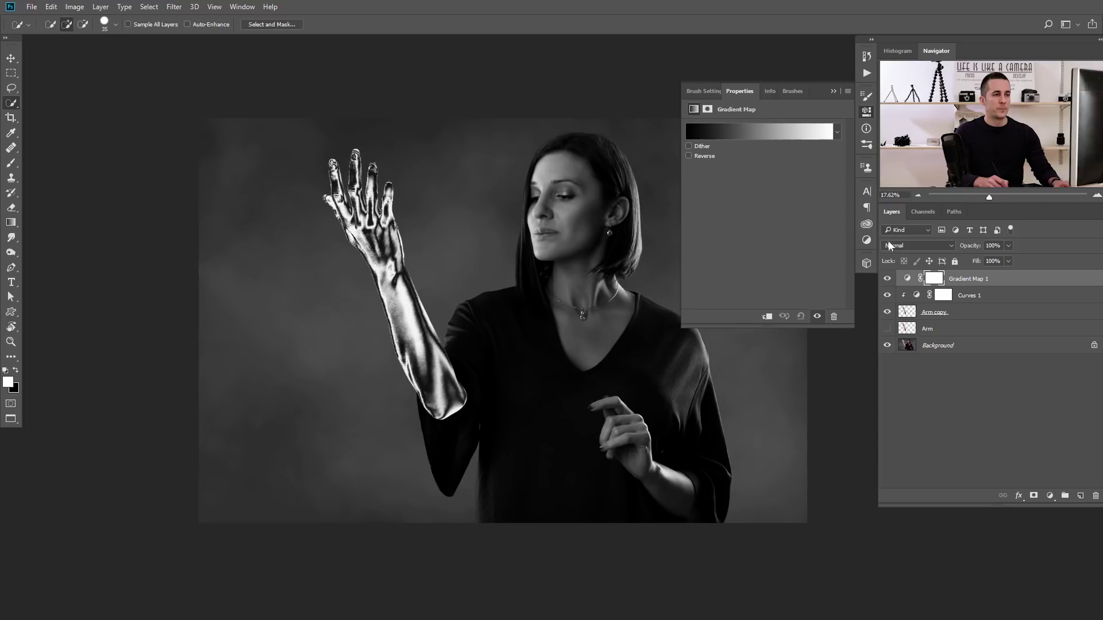
# Clip the Gradient Map to the layers below and set its gradient's black stop to dark grey #151515
pyautogui.click(773, 316)
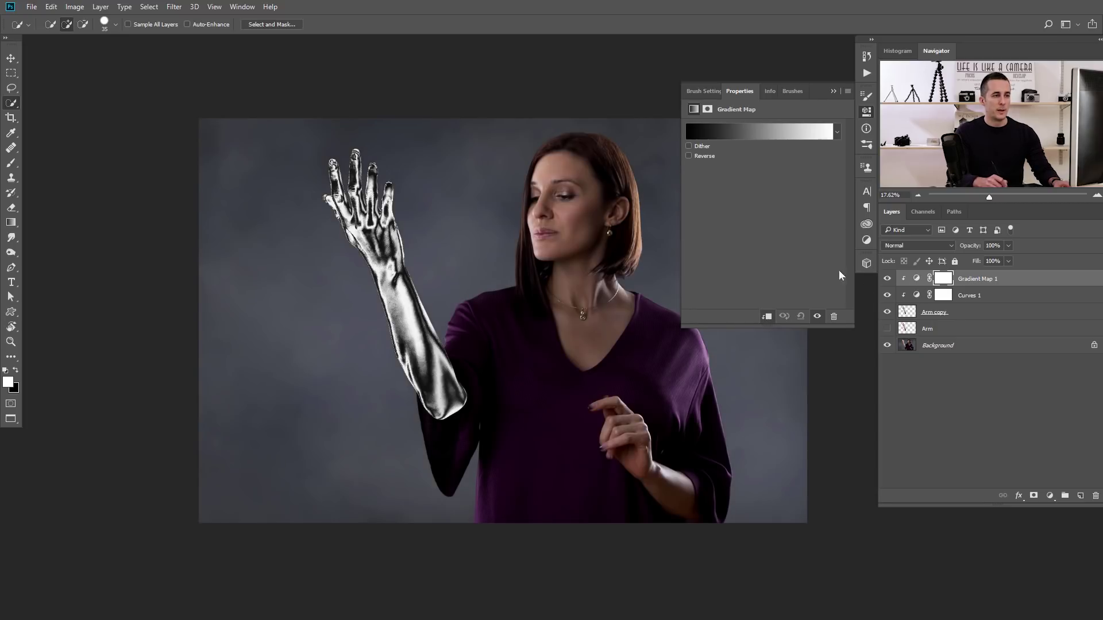
pyautogui.click(746, 134)
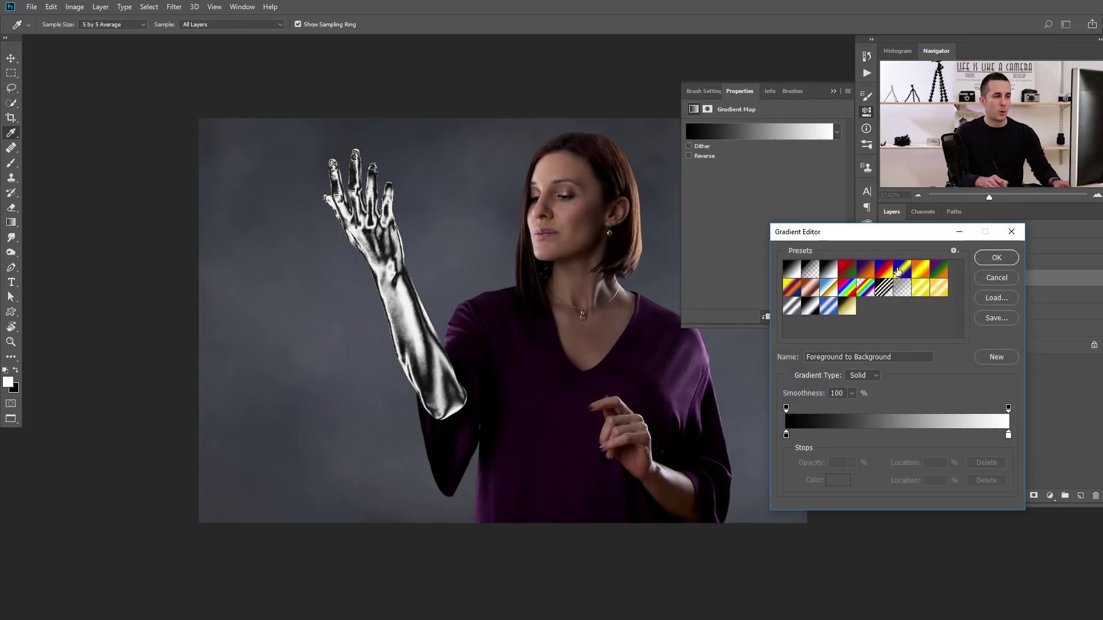
pyautogui.moveTo(883, 241); pyautogui.dragTo(844, 204)
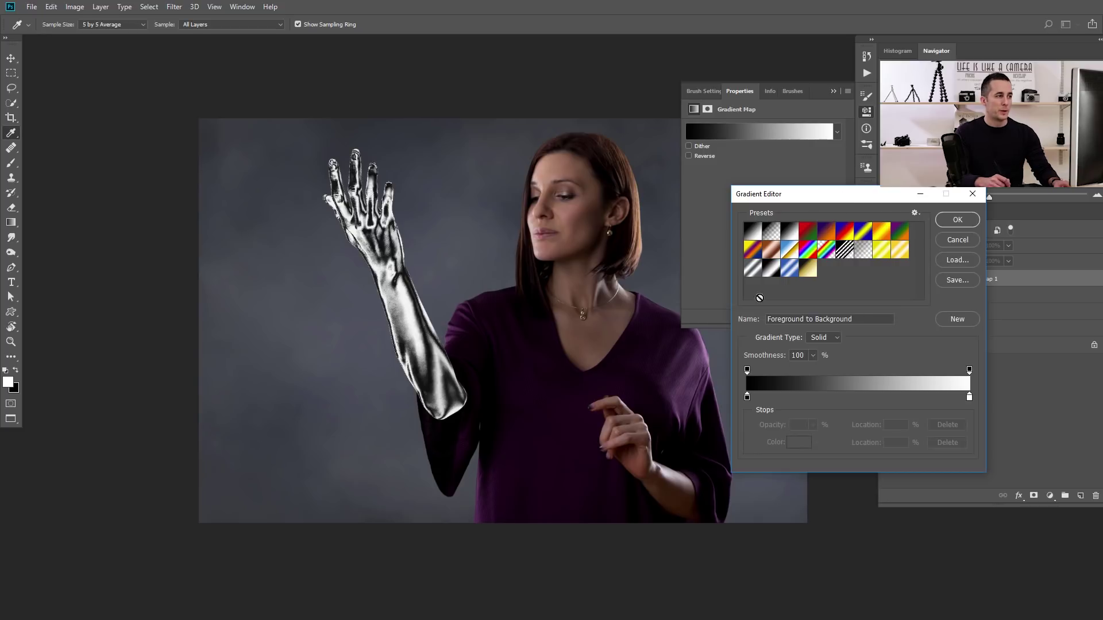
pyautogui.moveTo(489, 316); pyautogui.dragTo(475, 315)
pyautogui.moveTo(583, 313); pyautogui.dragTo(549, 295)
pyautogui.click(747, 398)
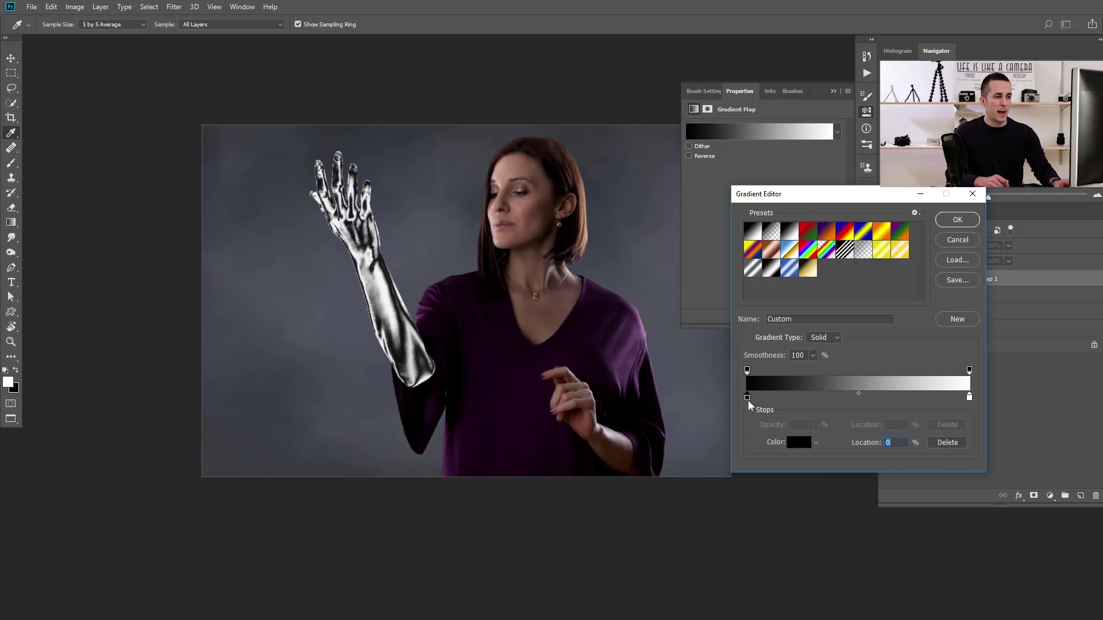
pyautogui.click(797, 442)
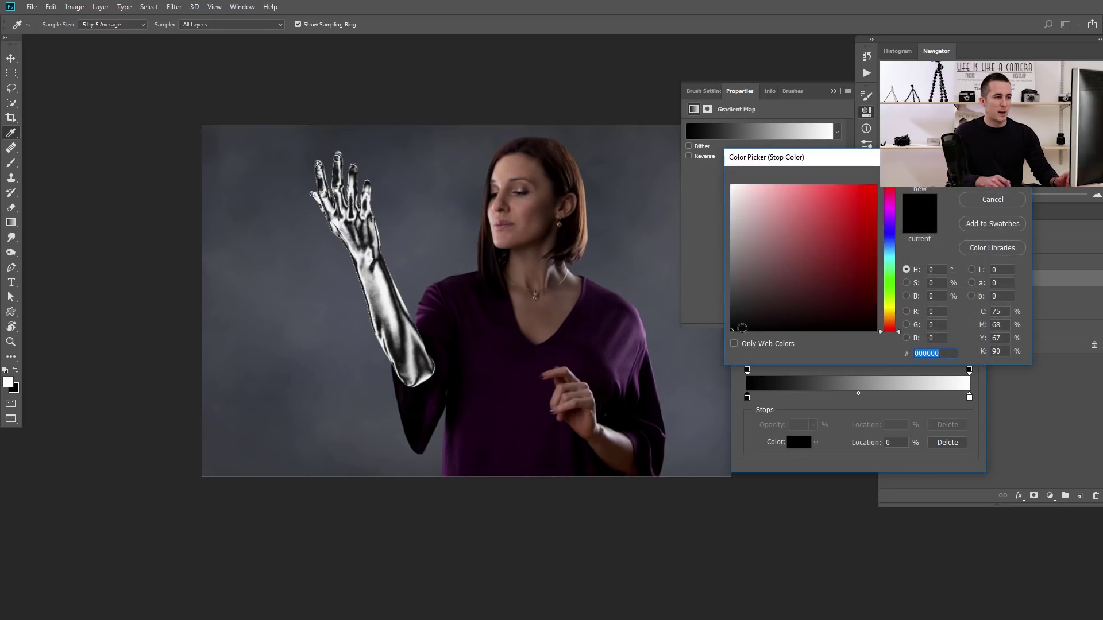
pyautogui.click(735, 322)
pyautogui.moveTo(734, 319)
pyautogui.mouseDown()
pyautogui.moveTo(746, 274)
pyautogui.moveTo(743, 301)
pyautogui.moveTo(759, 269)
pyautogui.moveTo(822, 258)
pyautogui.moveTo(863, 201)
pyautogui.moveTo(859, 233)
pyautogui.moveTo(763, 310)
pyautogui.moveTo(729, 319)
pyautogui.mouseUp()
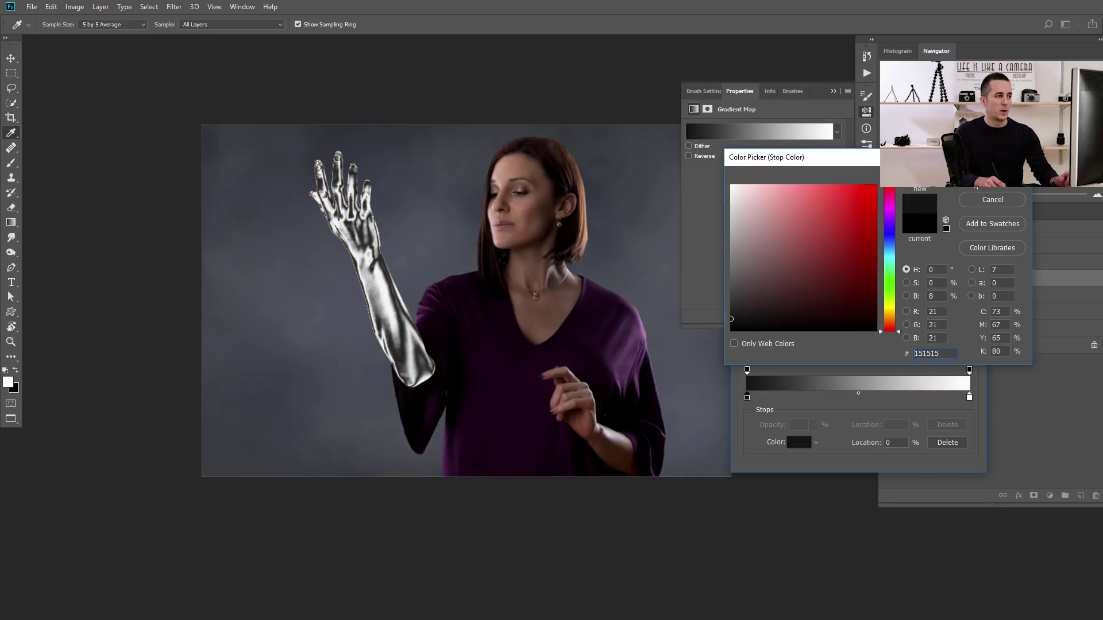
pyautogui.click(992, 175)
# Change the gradient's white end stop to a pale warm cream, #fefde9
pyautogui.click(970, 397)
pyautogui.click(799, 443)
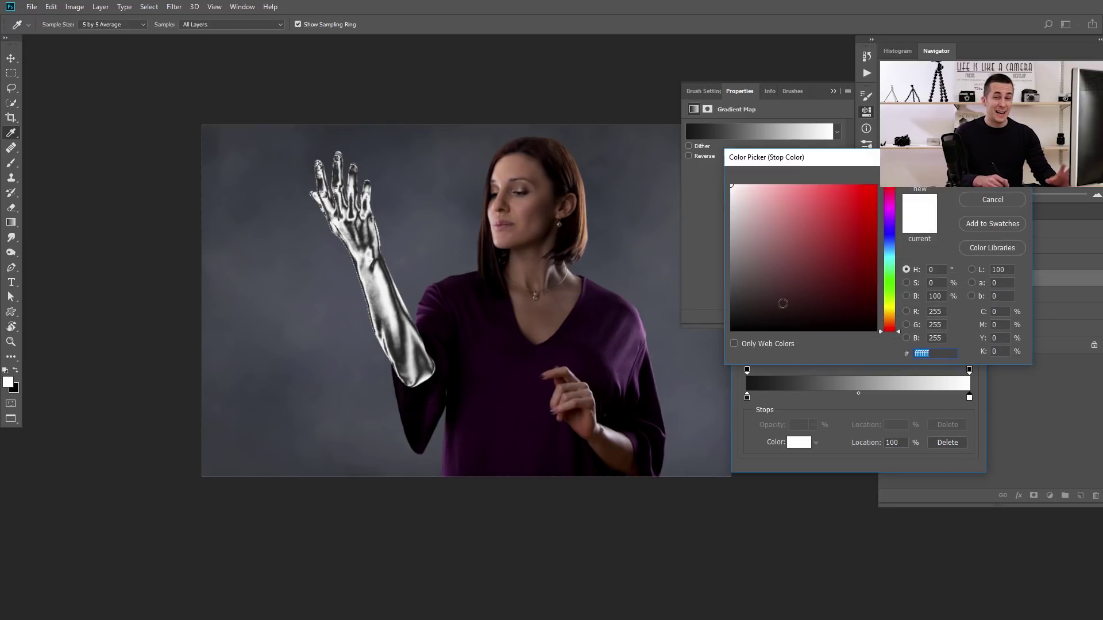
pyautogui.click(889, 307)
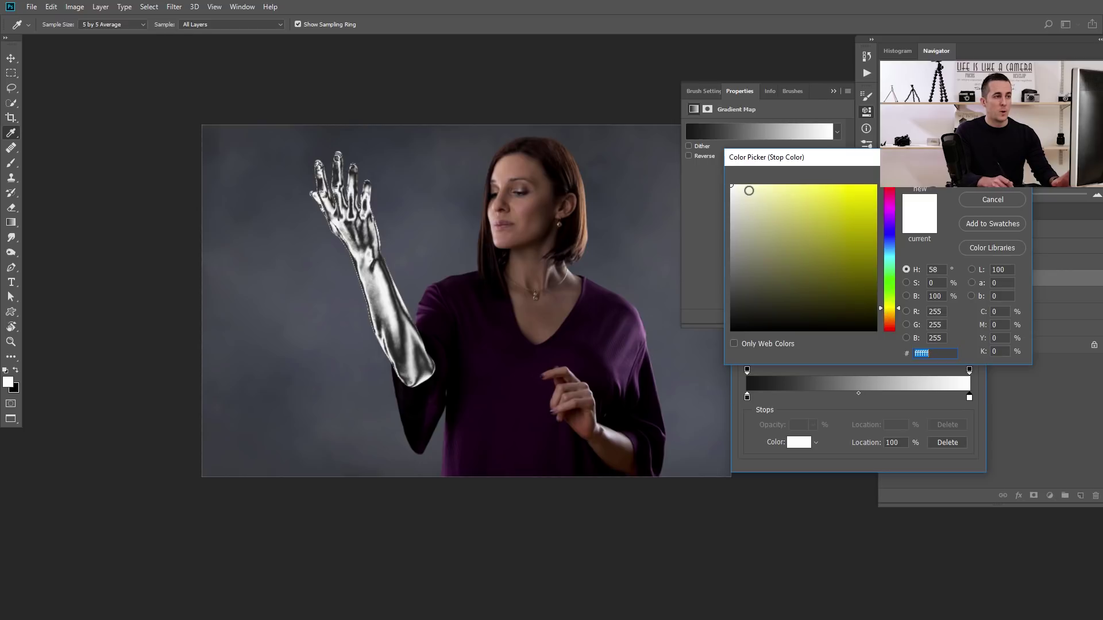
pyautogui.click(743, 186)
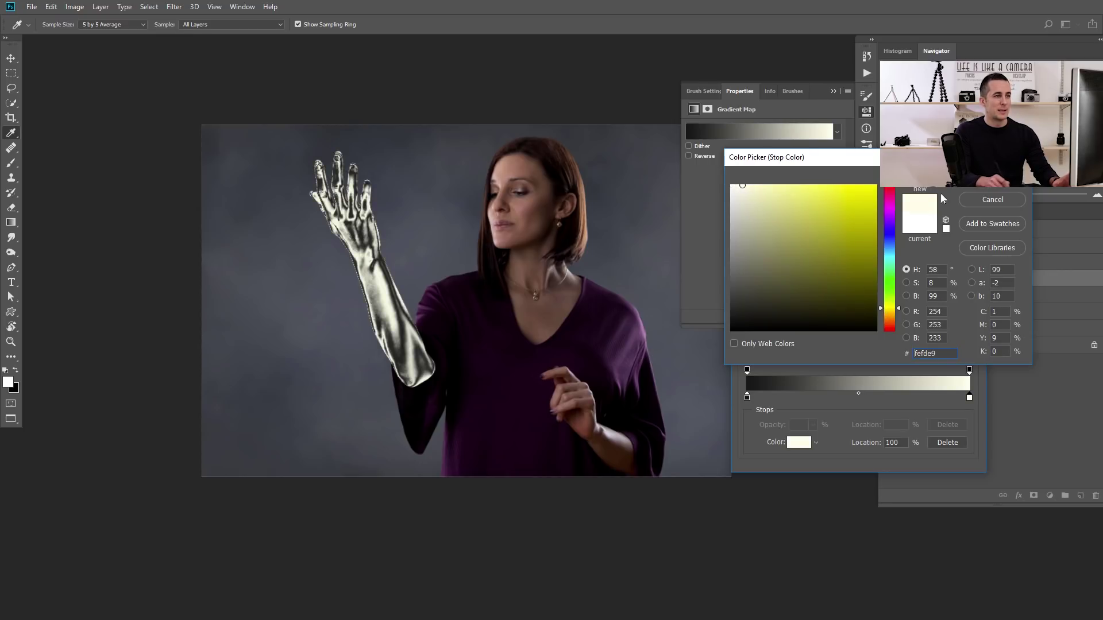
pyautogui.click(991, 180)
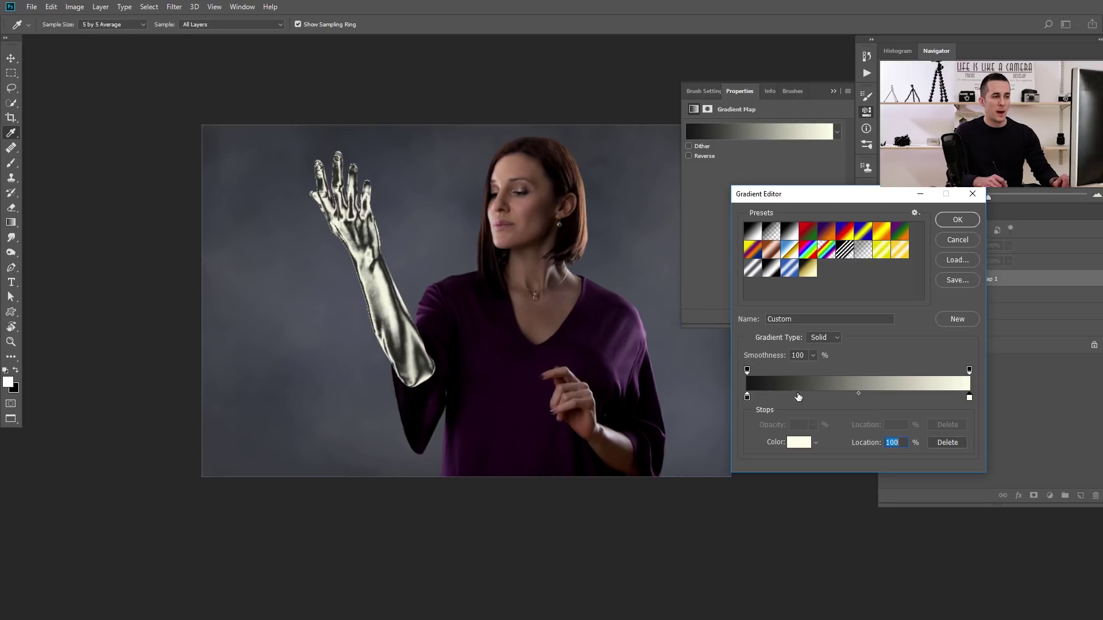
# Add a color stop at location 28% in the gradient and color it a muted dark gold, about #86722d
pyautogui.click(802, 397)
pyautogui.moveTo(800, 397); pyautogui.dragTo(810, 398)
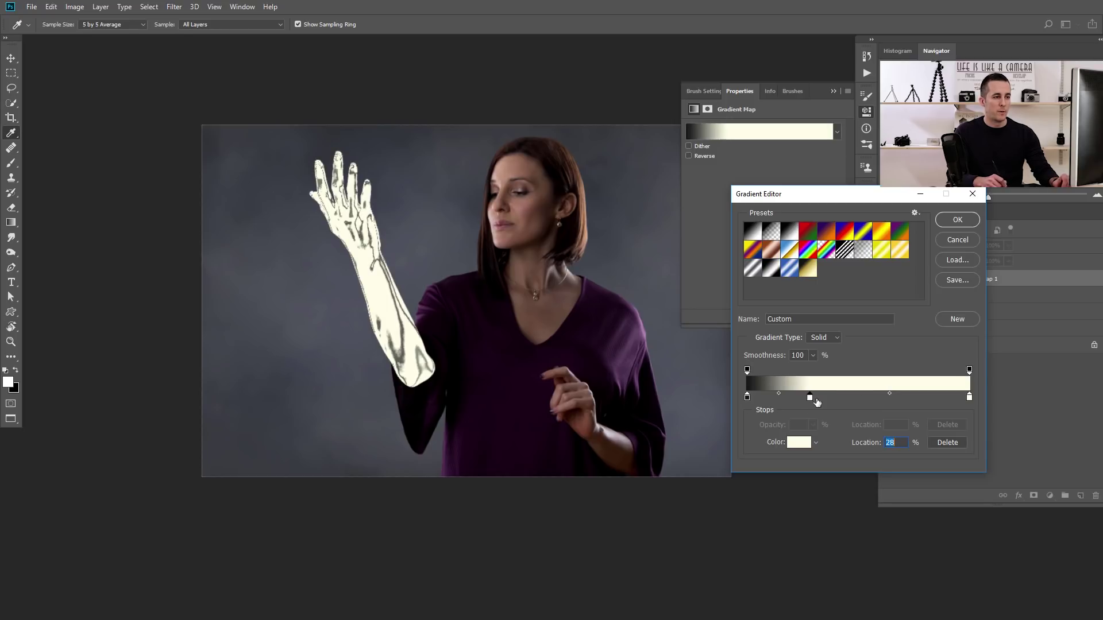
pyautogui.click(799, 442)
pyautogui.click(813, 240)
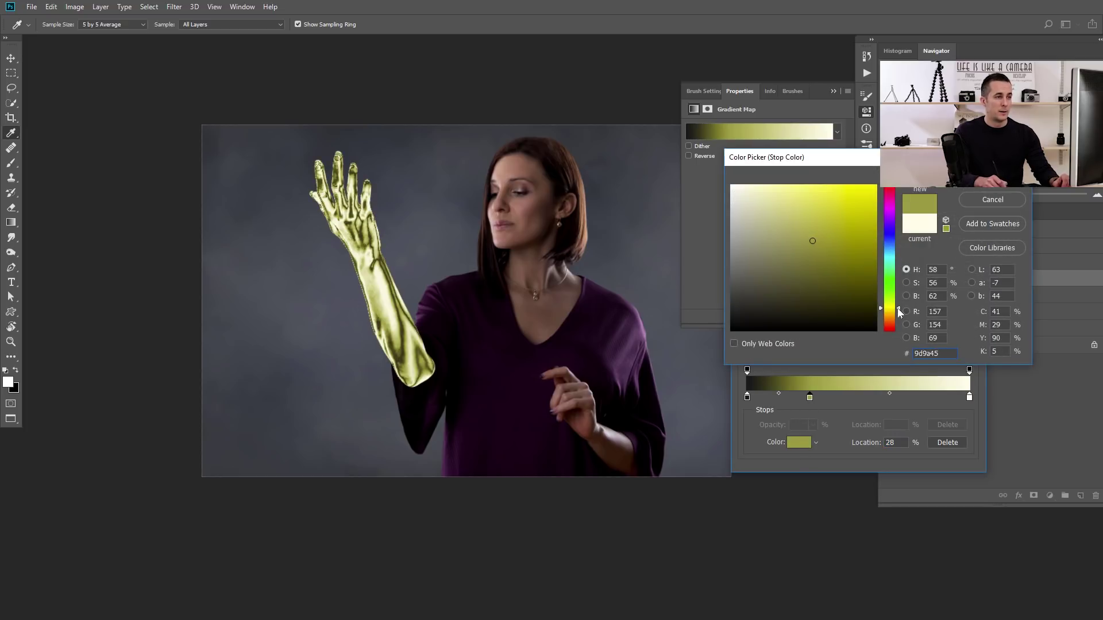
pyautogui.moveTo(898, 310); pyautogui.dragTo(898, 314)
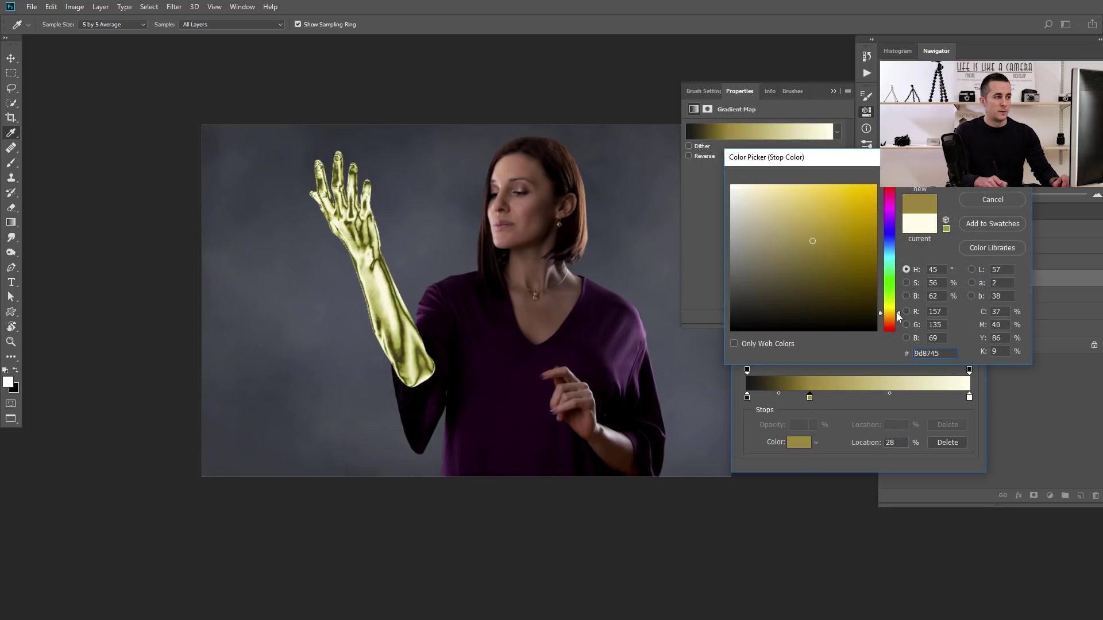
pyautogui.click(831, 254)
pyautogui.click(829, 258)
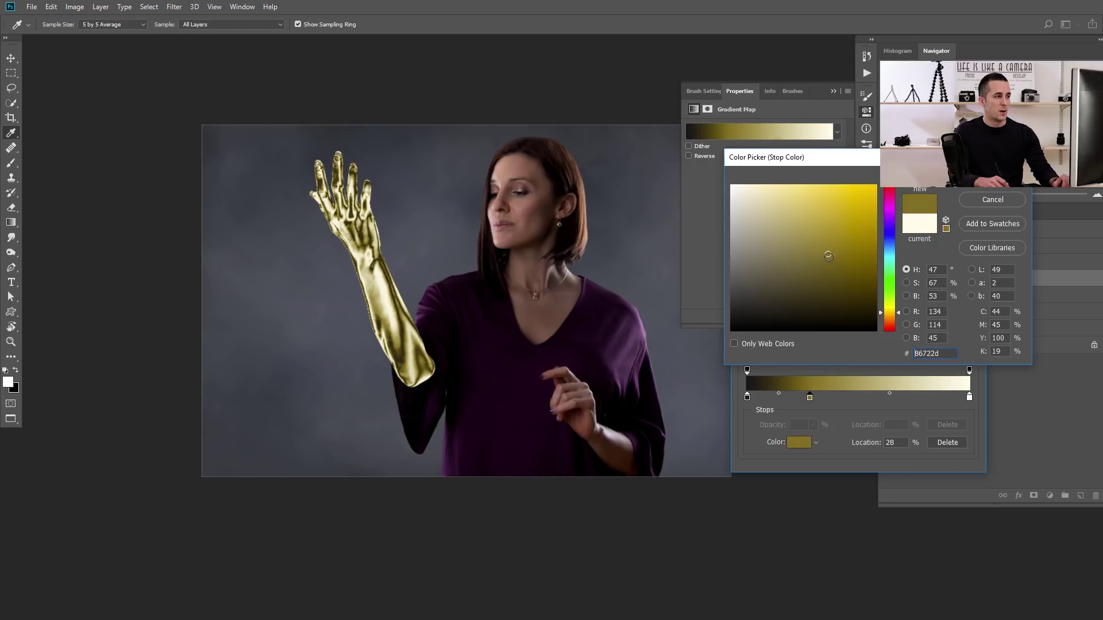
# Refine the 28% stop into a brighter, more saturated gold with a hue of about 42° and accept the color
pyautogui.moveTo(899, 315); pyautogui.dragTo(900, 318)
pyautogui.click(898, 312)
pyautogui.click(837, 263)
pyautogui.click(852, 257)
pyautogui.click(840, 259)
pyautogui.click(842, 263)
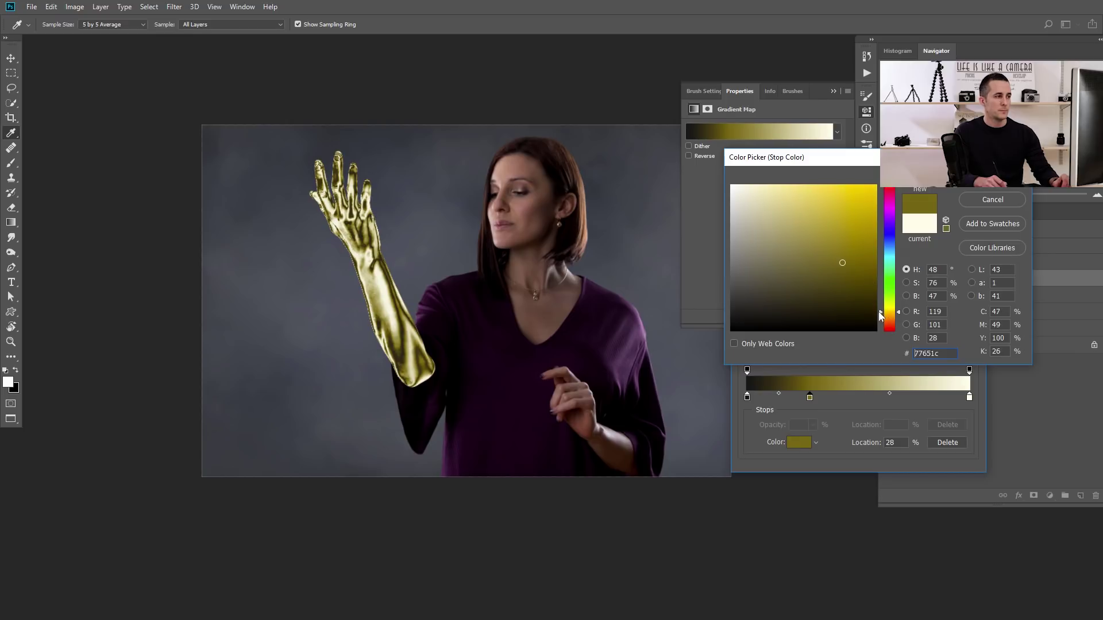
pyautogui.click(880, 315)
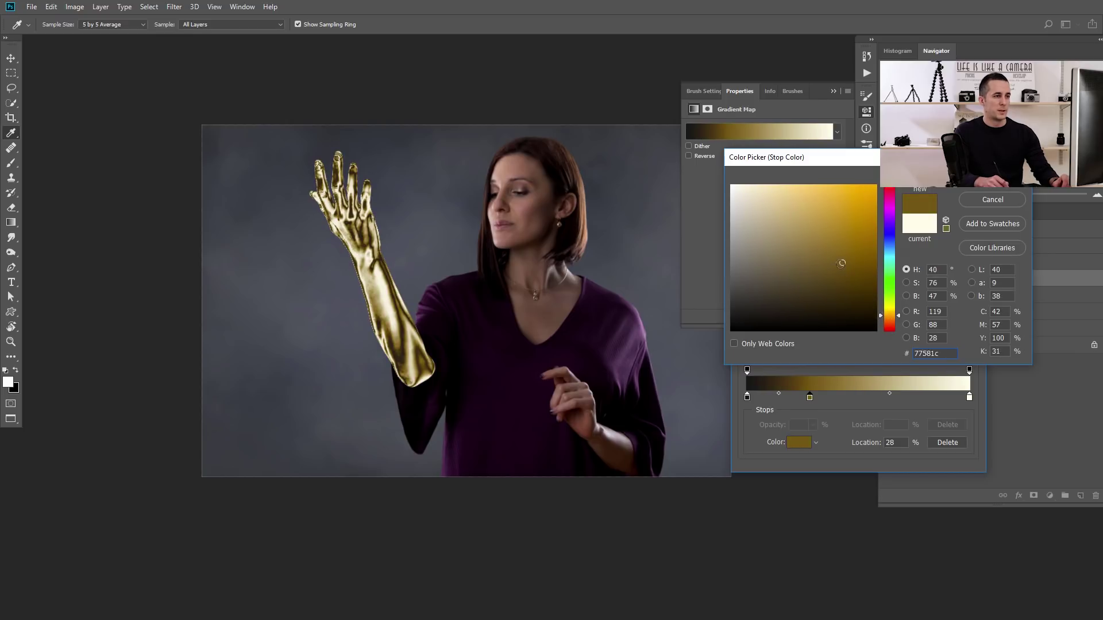
pyautogui.click(840, 227)
pyautogui.moveTo(839, 228)
pyautogui.mouseDown()
pyautogui.moveTo(833, 251)
pyautogui.moveTo(849, 238)
pyautogui.mouseUp()
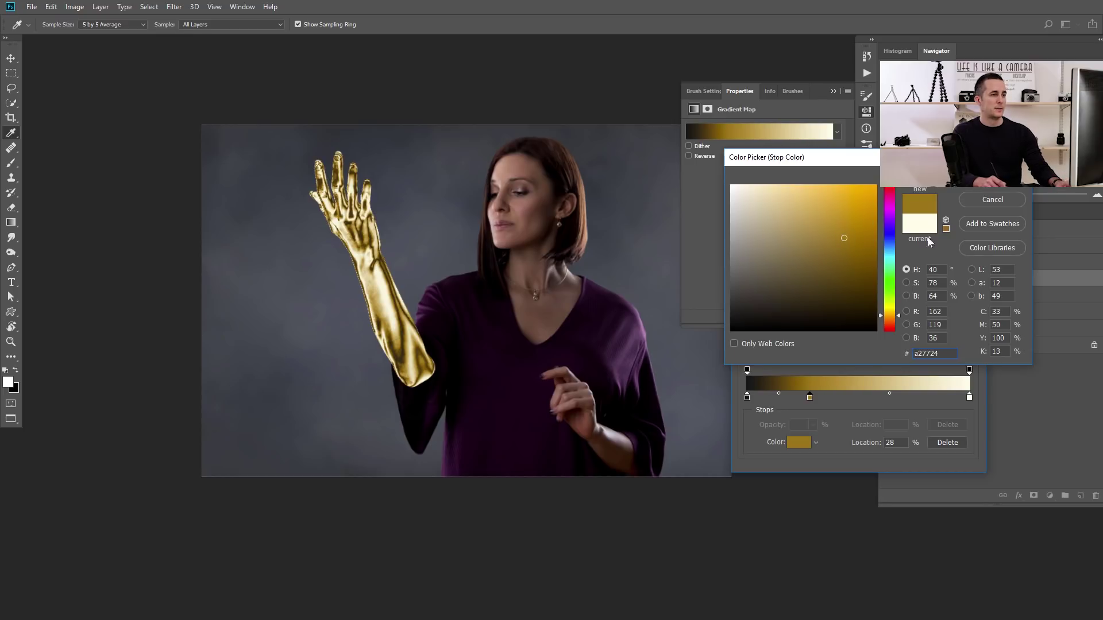
pyautogui.moveTo(898, 315); pyautogui.dragTo(899, 315)
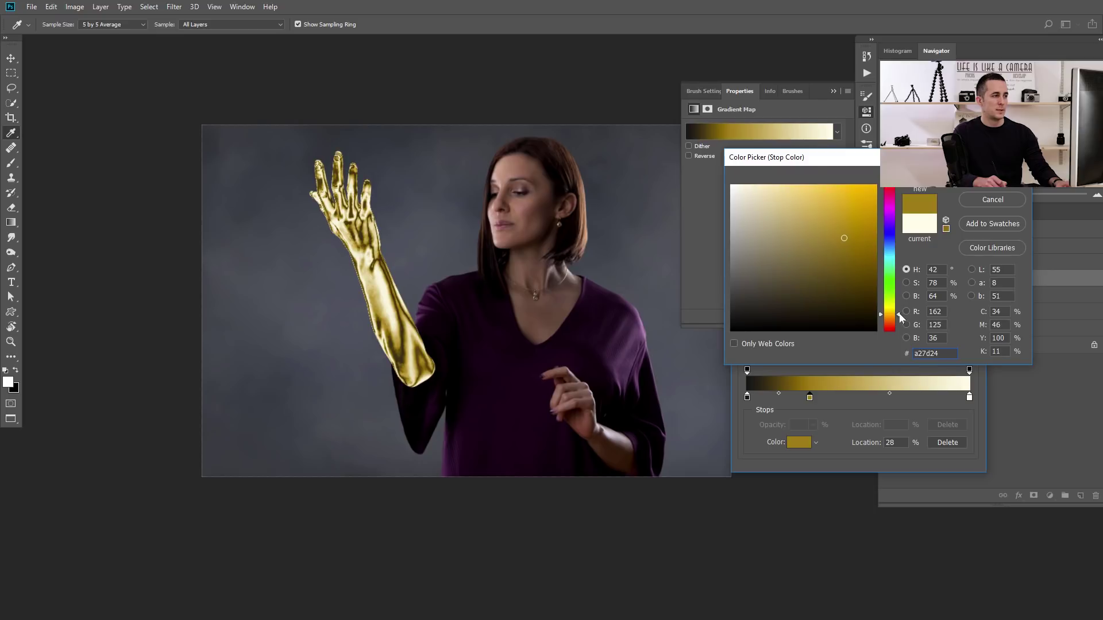
pyautogui.moveTo(845, 236); pyautogui.dragTo(860, 238)
pyautogui.click(992, 177)
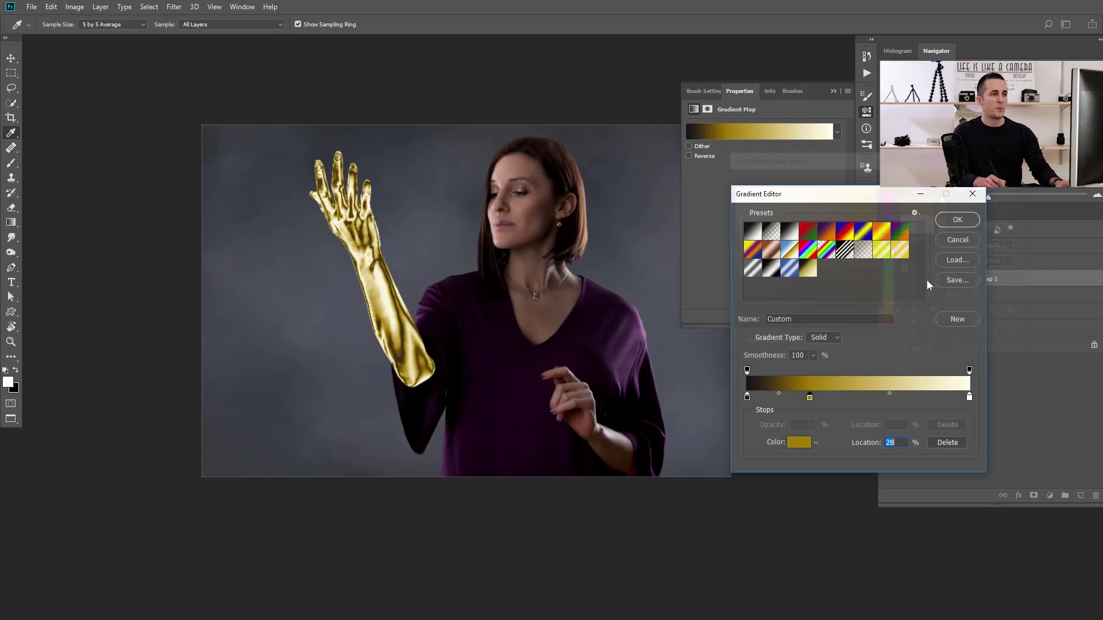
# Try the existing gold preset, revert to the custom gradient, and save the custom gradient as a new preset
pyautogui.click(812, 271)
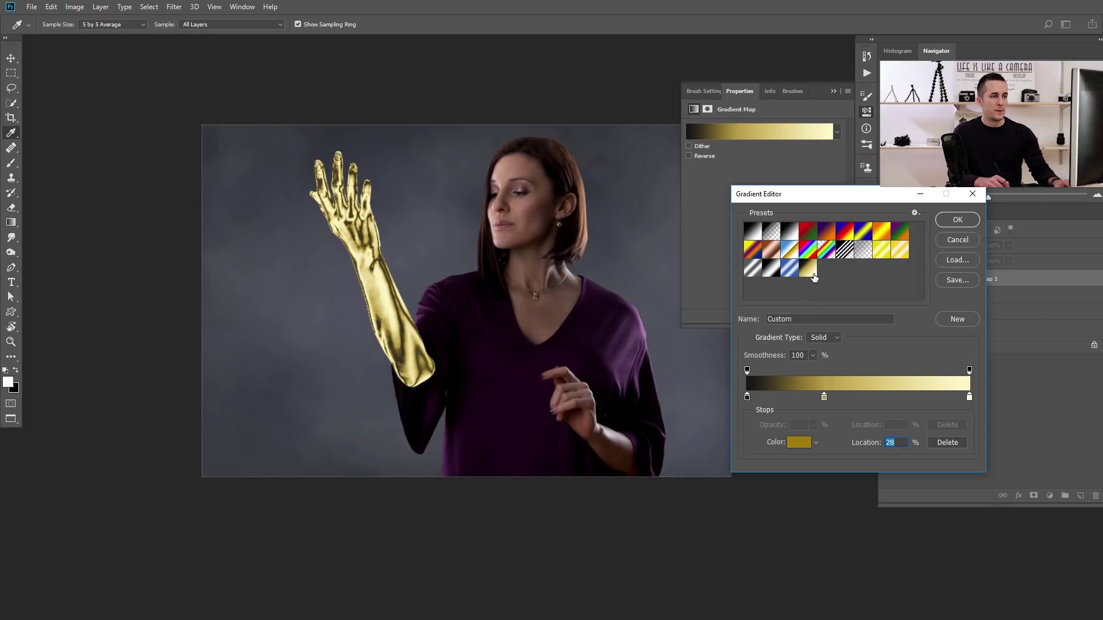
pyautogui.hotkey('ctrl', 'z')
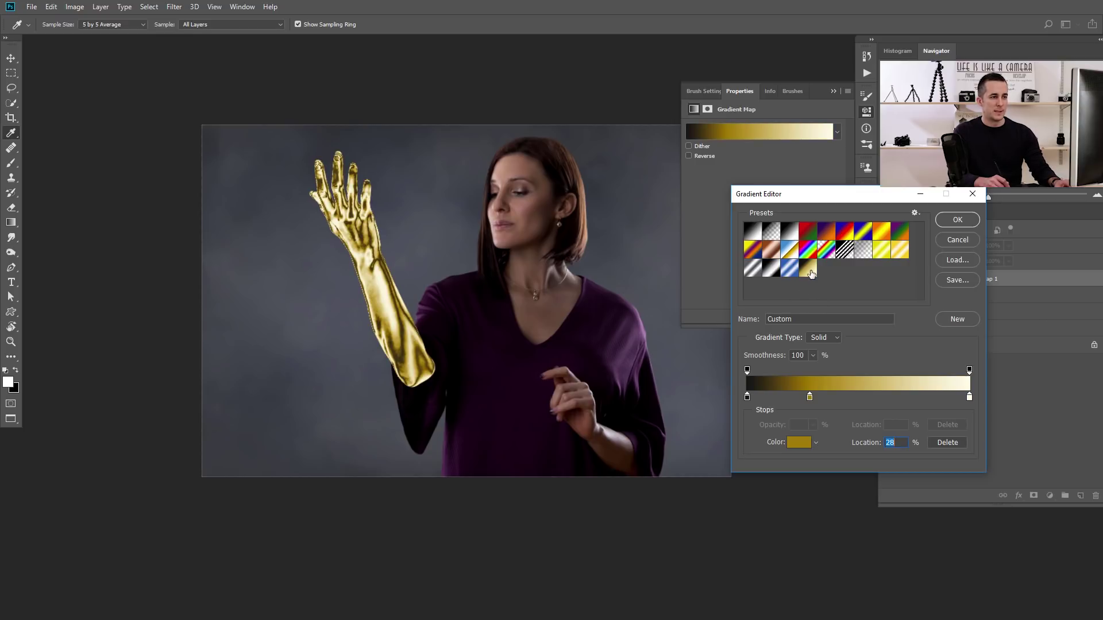
pyautogui.click(958, 319)
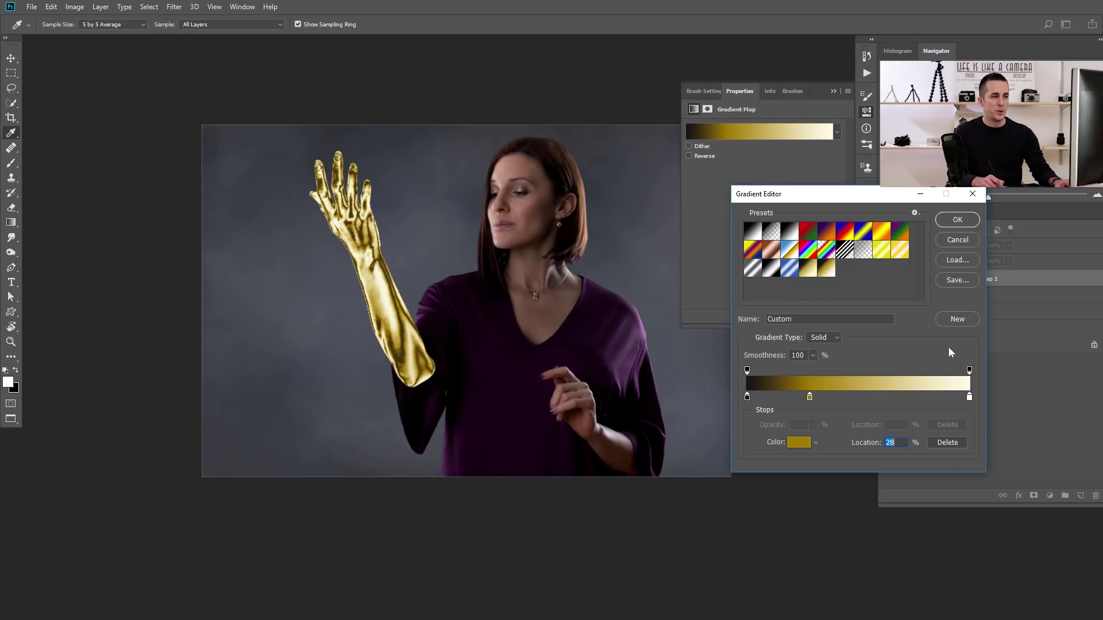
# Compare the two saved gold gradients on the arm and apply the earlier preset with pale yellow highlights
pyautogui.click(812, 271)
pyautogui.click(827, 271)
pyautogui.hotkey('ctrl', 'z')
pyautogui.click(826, 271)
pyautogui.click(810, 270)
pyautogui.click(827, 271)
pyautogui.click(811, 270)
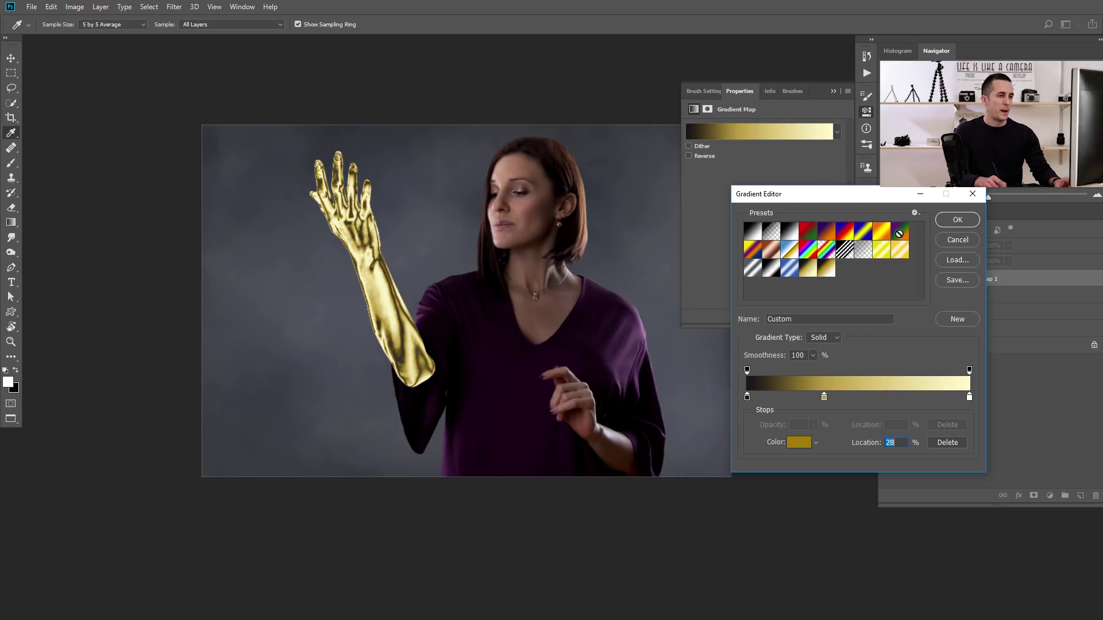
pyautogui.hotkey('ctrl', 'space')
pyautogui.moveTo(457, 281)
pyautogui.mouseDown()
pyautogui.moveTo(441, 293)
pyautogui.moveTo(450, 289)
pyautogui.mouseUp()
pyautogui.click(827, 271)
pyautogui.click(808, 273)
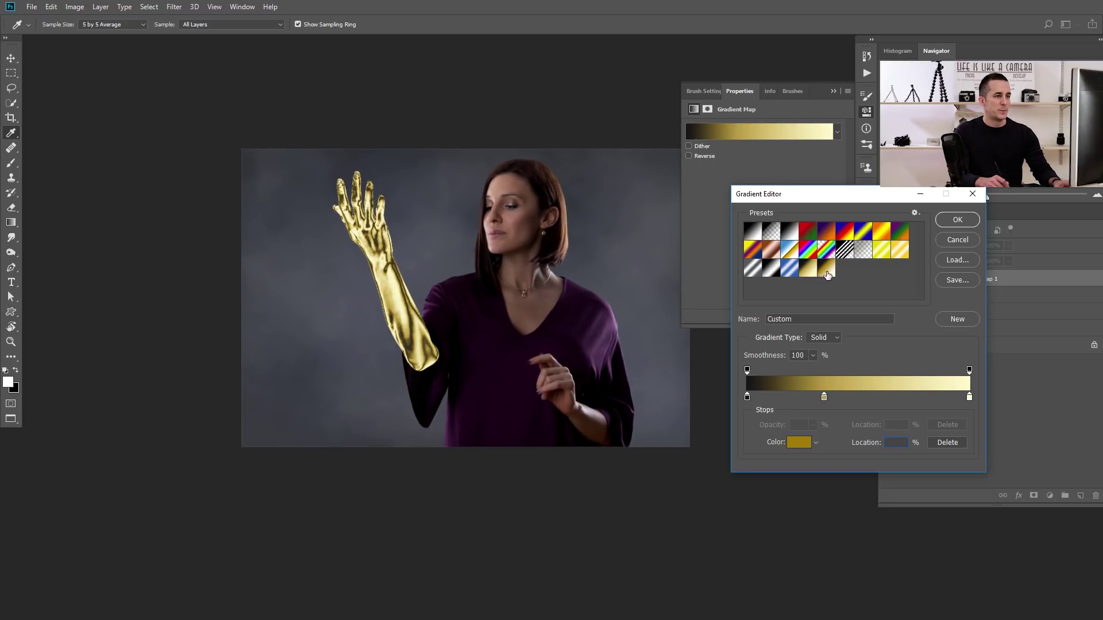
pyautogui.click(956, 219)
# Examine the gold effect on the arm against the rest of the portrait at several magnifications
pyautogui.hotkey('ctrl', 'space')
pyautogui.moveTo(497, 294); pyautogui.dragTo(480, 301)
pyautogui.press('space')
pyautogui.moveTo(412, 295)
pyautogui.mouseDown()
pyautogui.moveTo(380, 284)
pyautogui.moveTo(431, 272)
pyautogui.mouseUp()
pyautogui.hotkey('ctrl', 'space')
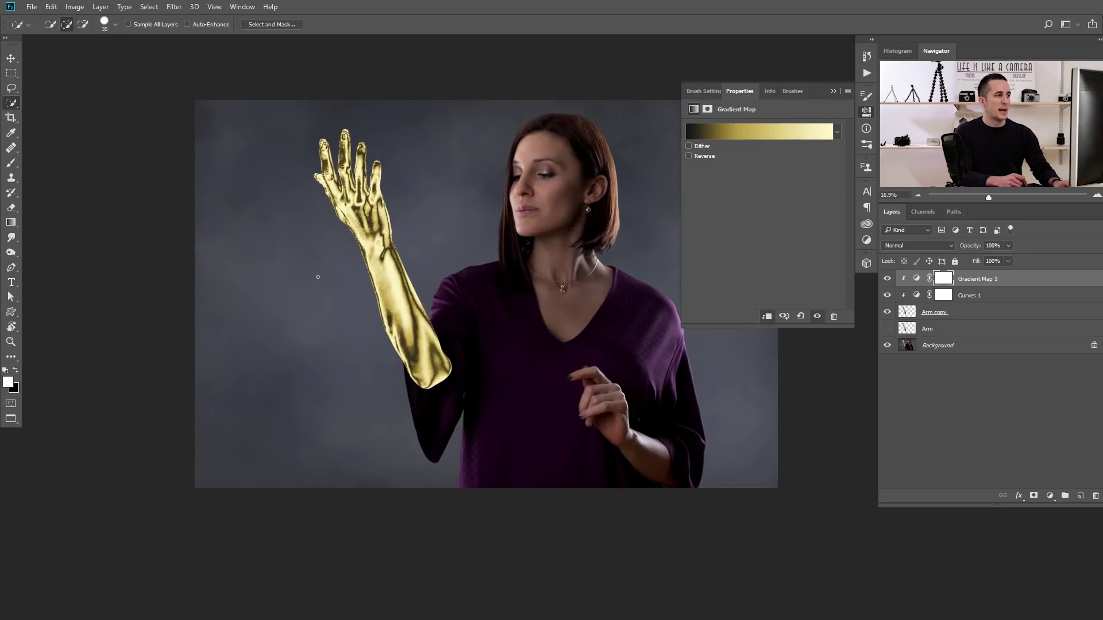
pyautogui.hotkey('ctrl', 'space')
pyautogui.moveTo(389, 233)
pyautogui.mouseDown()
pyautogui.moveTo(404, 231)
pyautogui.moveTo(380, 239)
pyautogui.mouseUp()
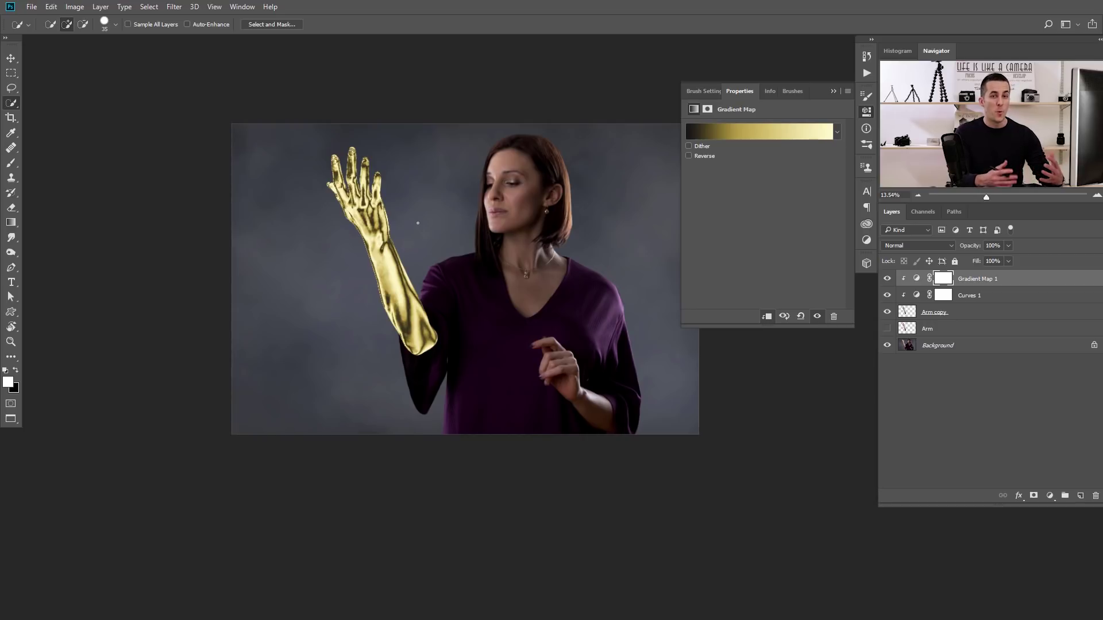
pyautogui.hotkey('ctrl', 'space')
pyautogui.moveTo(378, 246); pyautogui.dragTo(406, 257)
# Add a Hue/Saturation adjustment clipped to the arm, with hue -2 and saturation +30
pyautogui.click(834, 92)
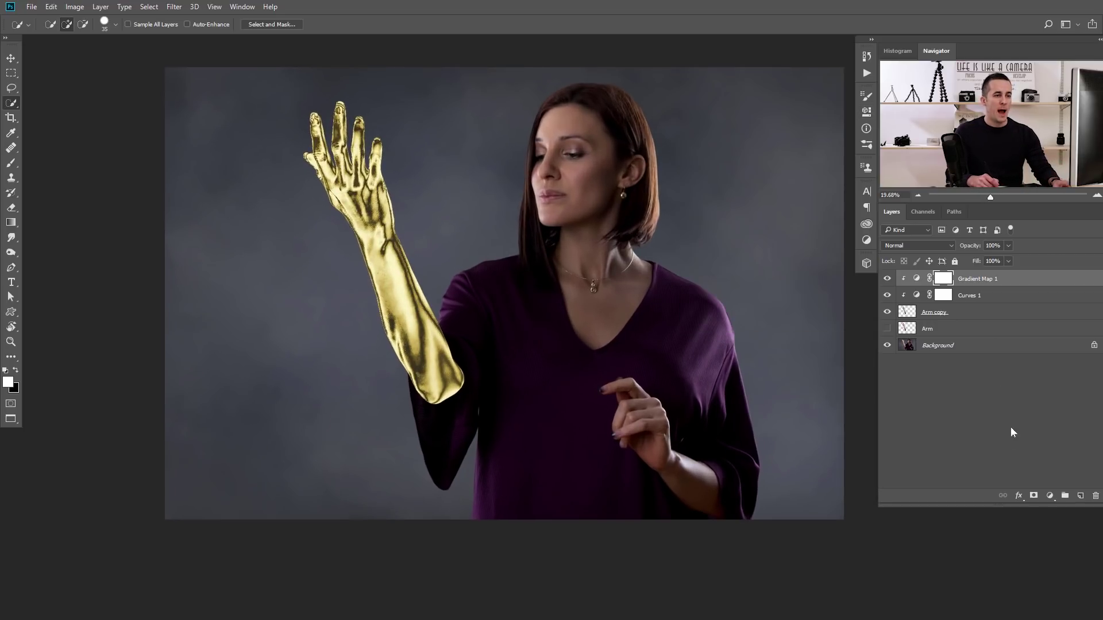
pyautogui.click(1050, 495)
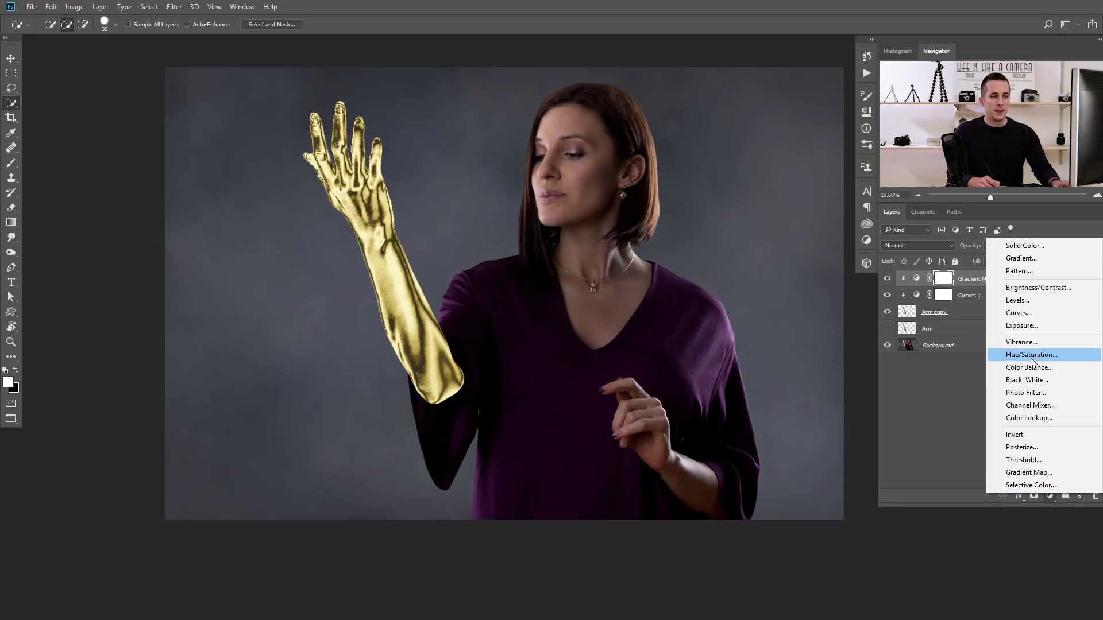
pyautogui.click(1032, 357)
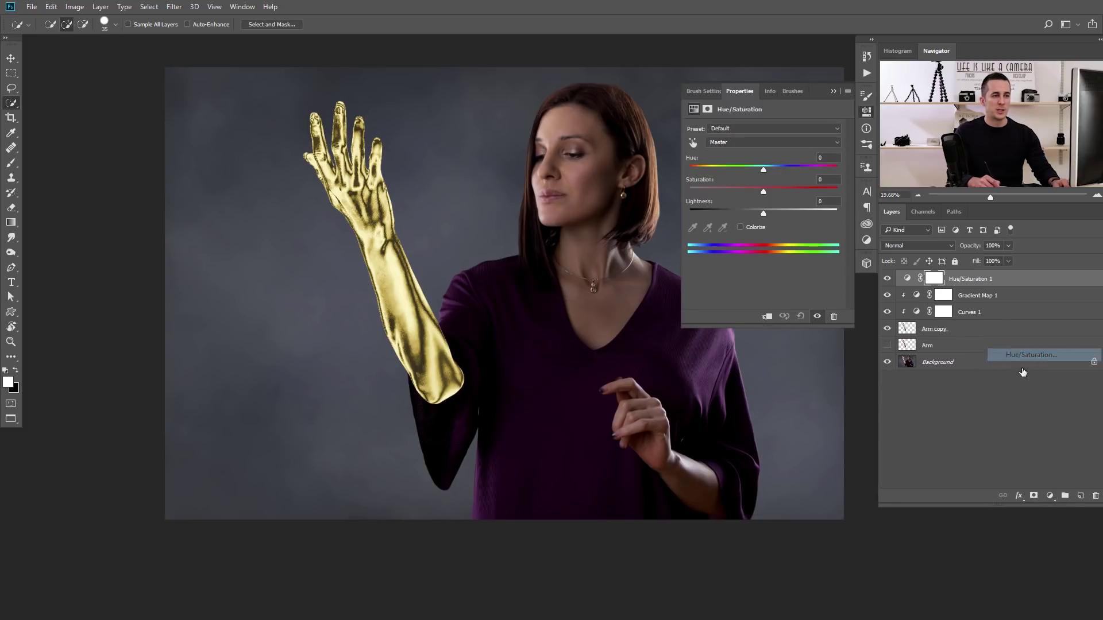
pyautogui.click(766, 317)
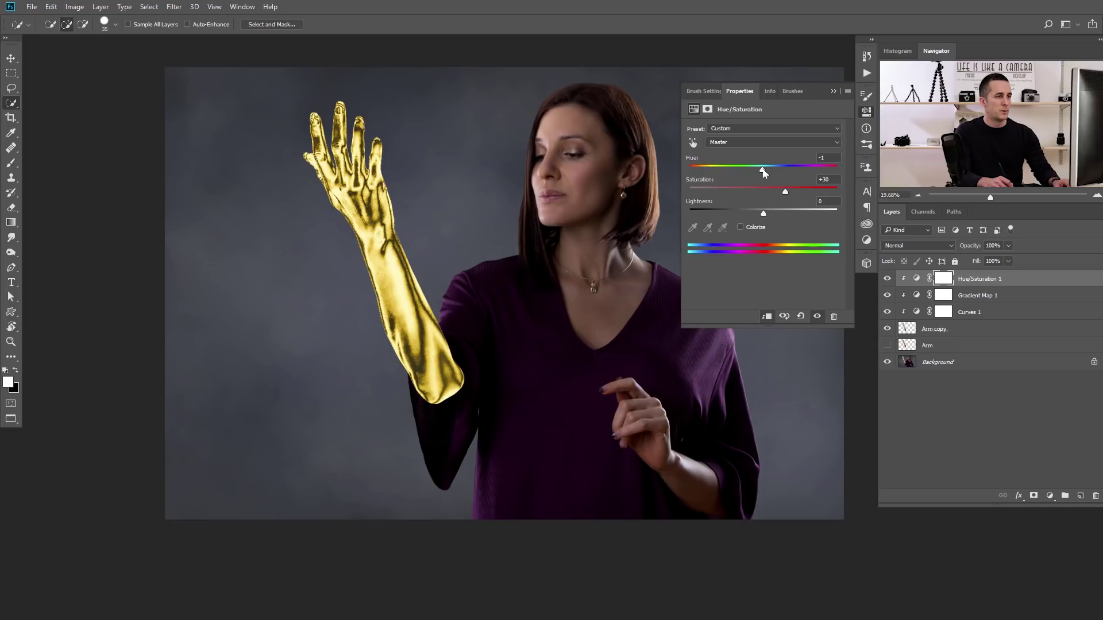
pyautogui.moveTo(497, 252); pyautogui.dragTo(442, 265)
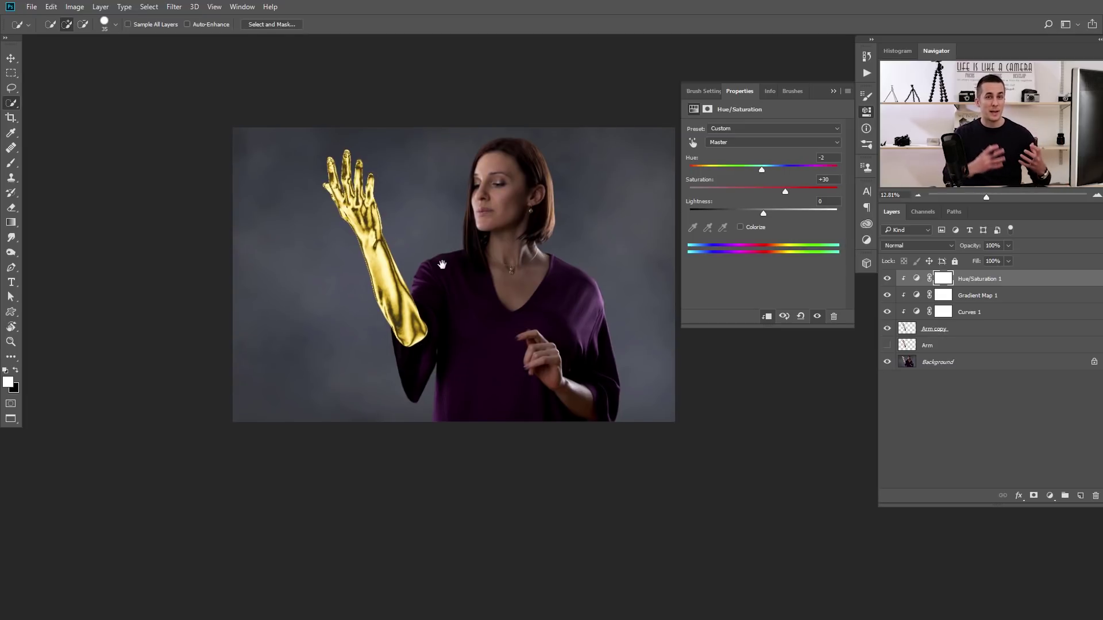
pyautogui.moveTo(488, 338); pyautogui.dragTo(449, 291)
pyautogui.moveTo(426, 249); pyautogui.dragTo(432, 301)
pyautogui.moveTo(504, 313); pyautogui.dragTo(421, 302)
pyautogui.moveTo(487, 294); pyautogui.dragTo(420, 313)
pyautogui.moveTo(436, 296)
pyautogui.mouseDown()
pyautogui.moveTo(399, 278)
pyautogui.moveTo(440, 286)
pyautogui.mouseUp()
# Add a clipped Curves adjustment that brightens input 98 to output 162, and invert its mask to black
pyautogui.click(1049, 495)
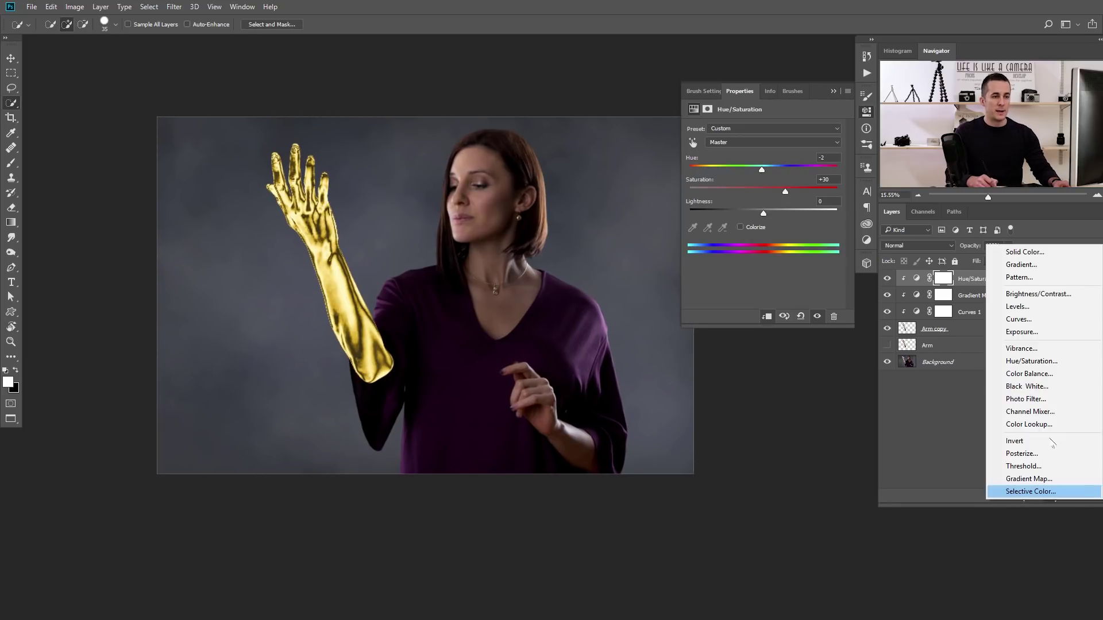
pyautogui.click(1017, 319)
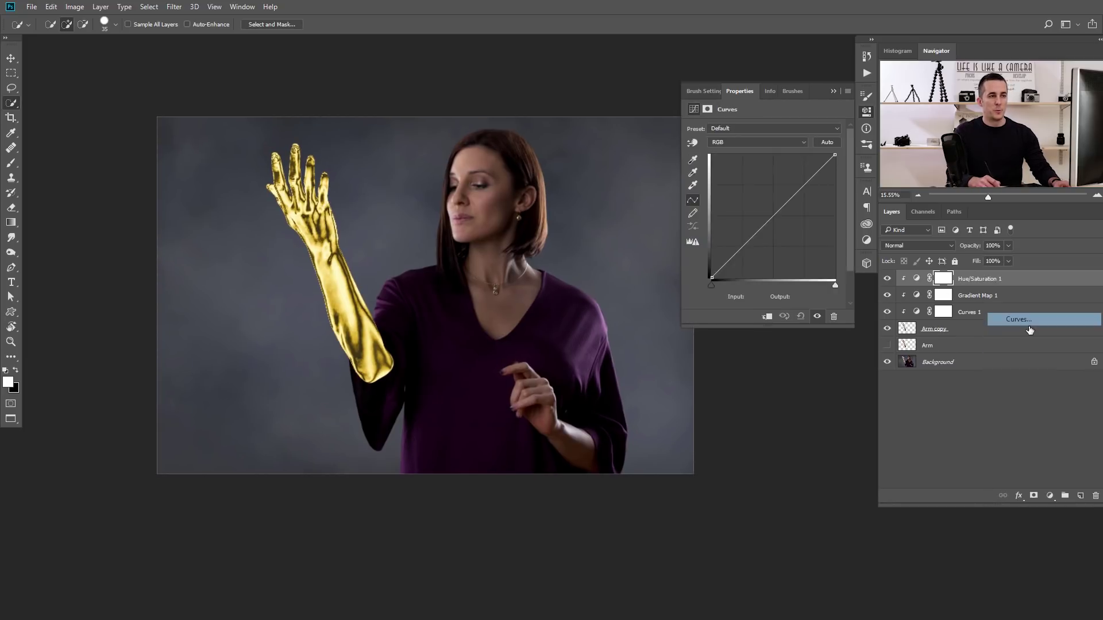
pyautogui.click(769, 315)
pyautogui.moveTo(767, 212); pyautogui.dragTo(759, 200)
pyautogui.hotkey('ctrl', 'i')
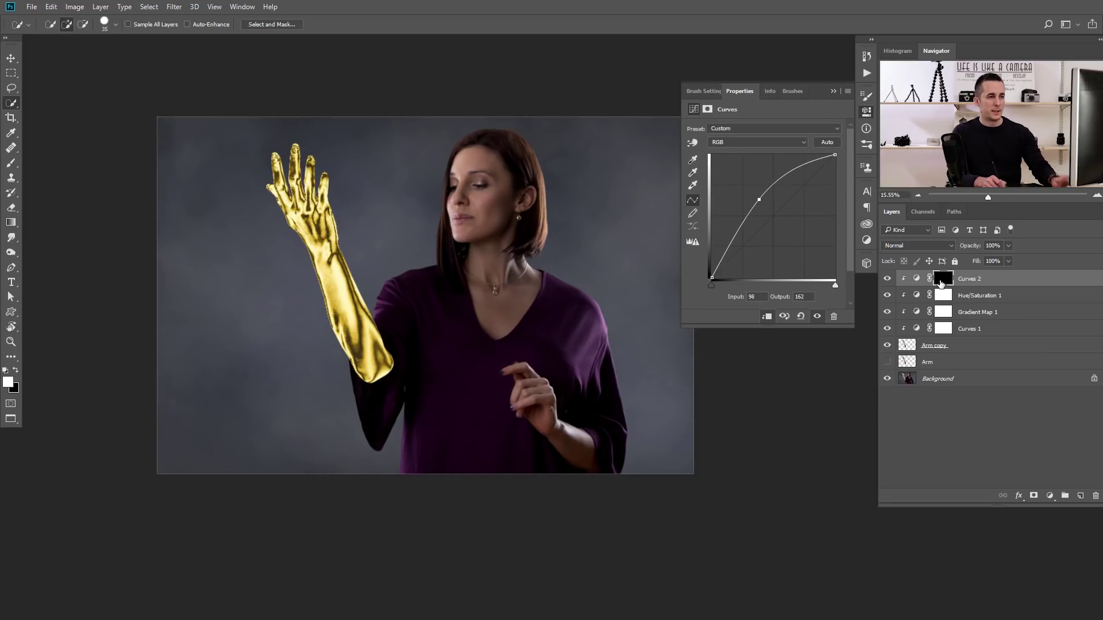
# Paint white on the Curves 2 mask over the forearm highlights with a brush at 0% hardness and 40% opacity
pyautogui.click(941, 278)
pyautogui.moveTo(345, 237); pyautogui.dragTo(398, 271)
pyautogui.press('x')
pyautogui.press('b')
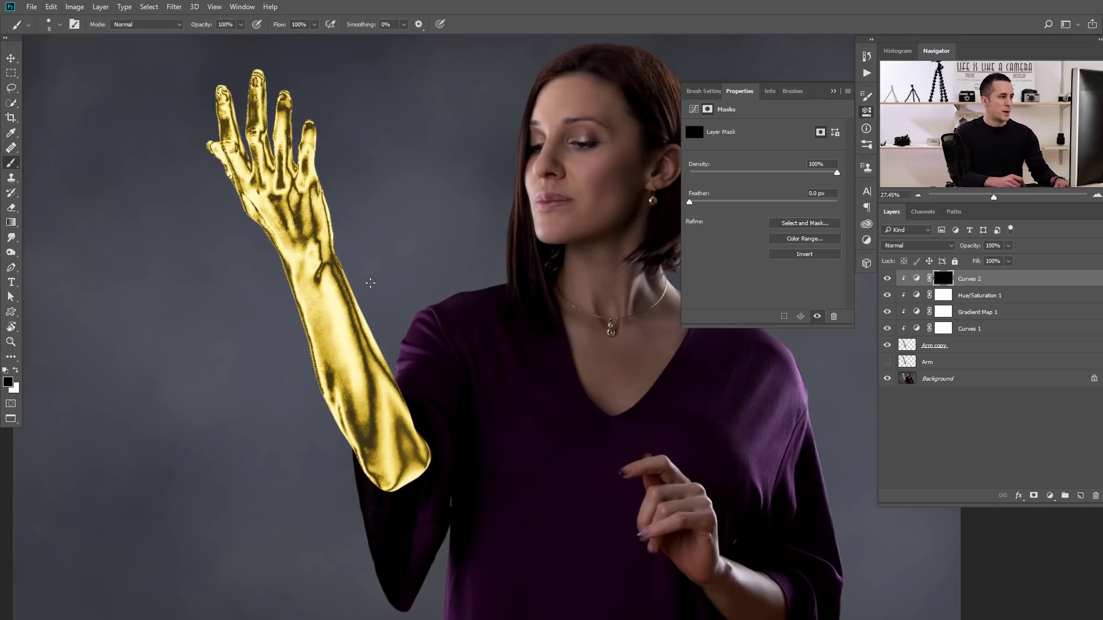
pyautogui.rightClick(372, 288)
pyautogui.moveTo(486, 341); pyautogui.dragTo(426, 340)
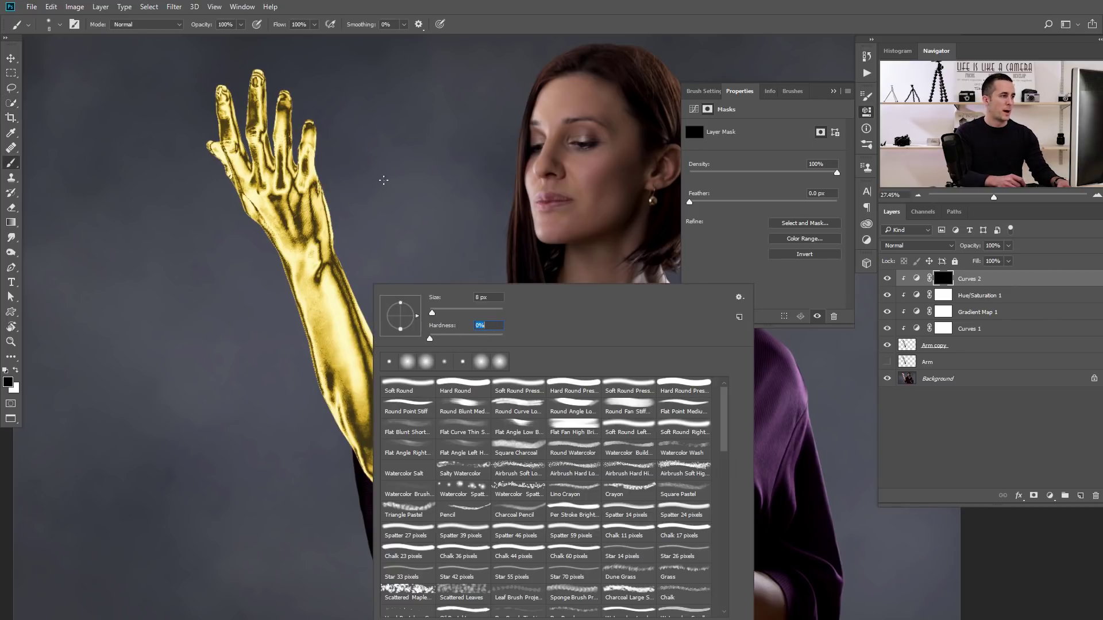
pyautogui.click(482, 85)
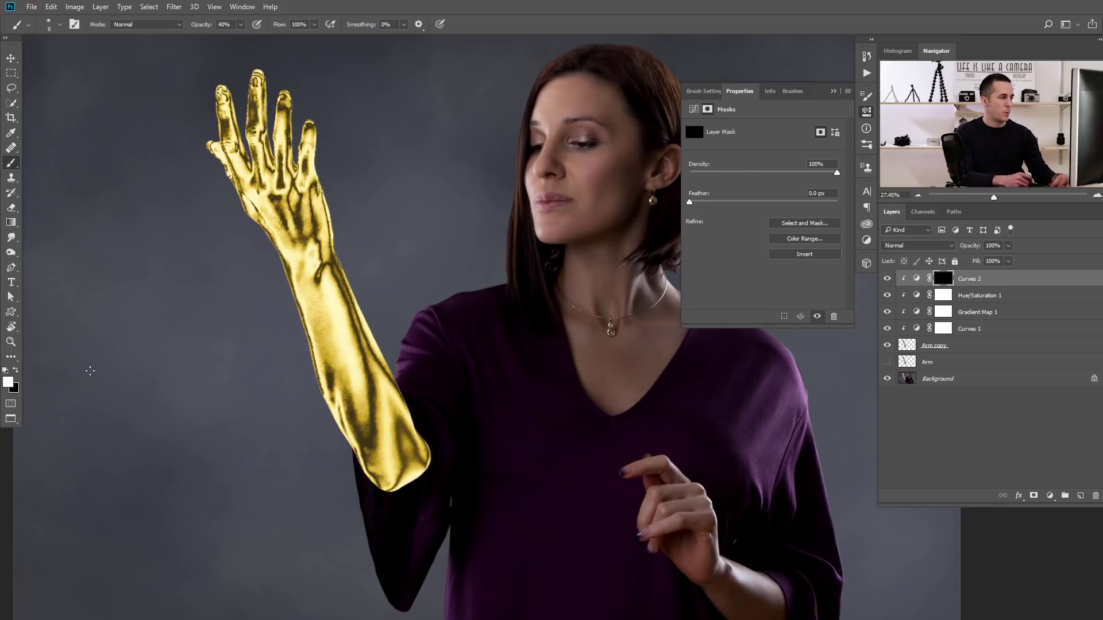
pyautogui.press(']')
pyautogui.press(']')
pyautogui.moveTo(345, 269); pyautogui.dragTo(366, 315)
pyautogui.moveTo(385, 398); pyautogui.dragTo(390, 460)
pyautogui.press('[')
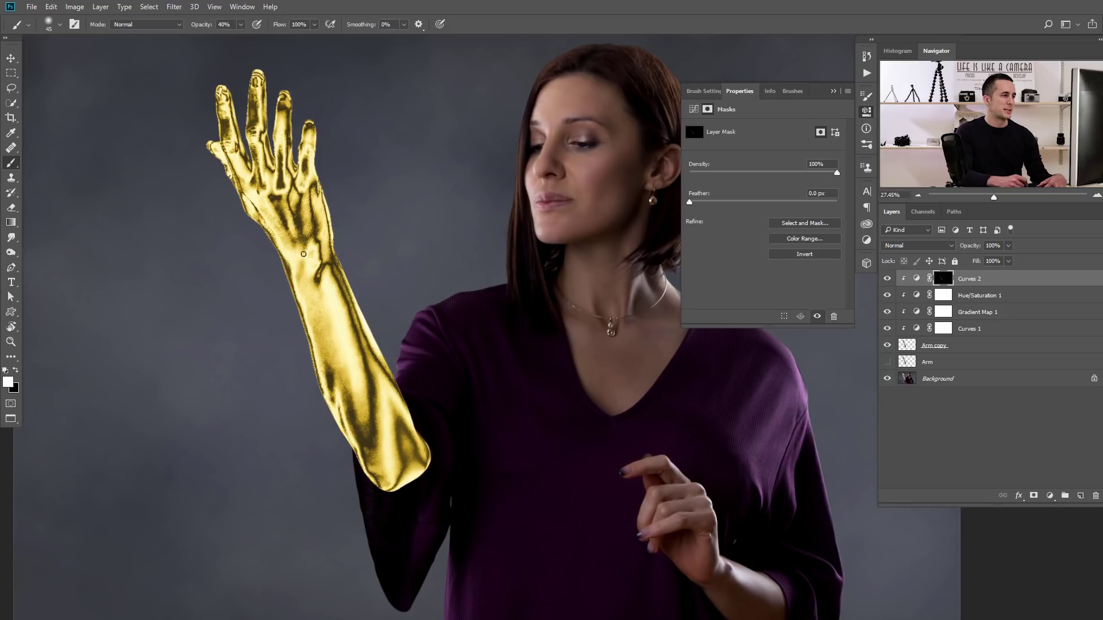
# Brighten the highlights on the fingers, back of the hand and forearm edge by painting white on the Curves 2 mask
pyautogui.moveTo(341, 359); pyautogui.dragTo(348, 380)
pyautogui.moveTo(284, 134); pyautogui.dragTo(286, 174)
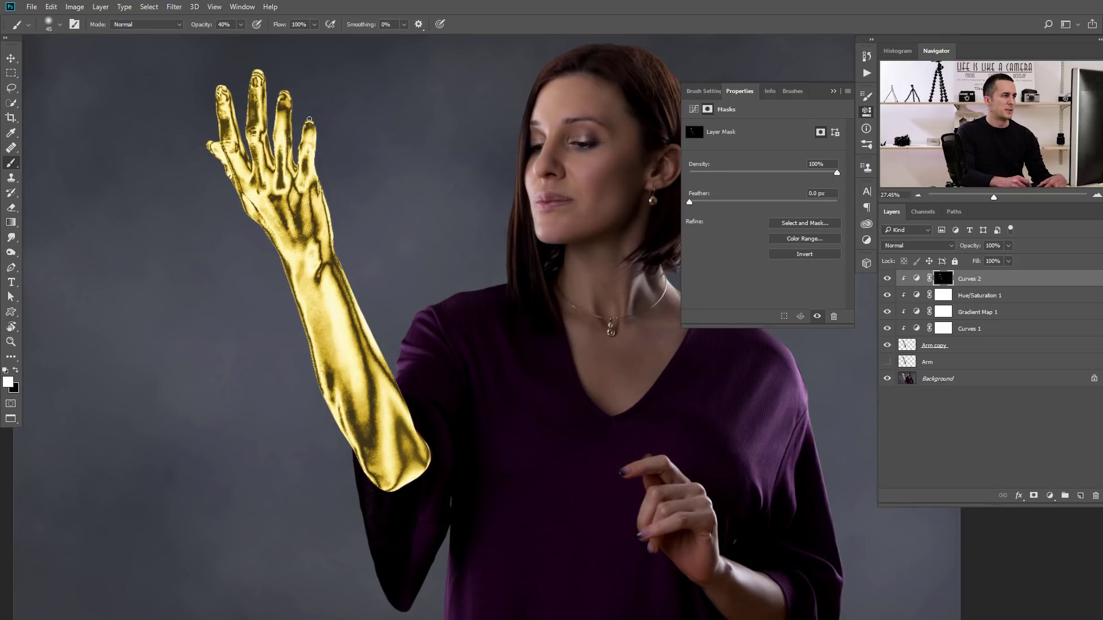
pyautogui.click(257, 77)
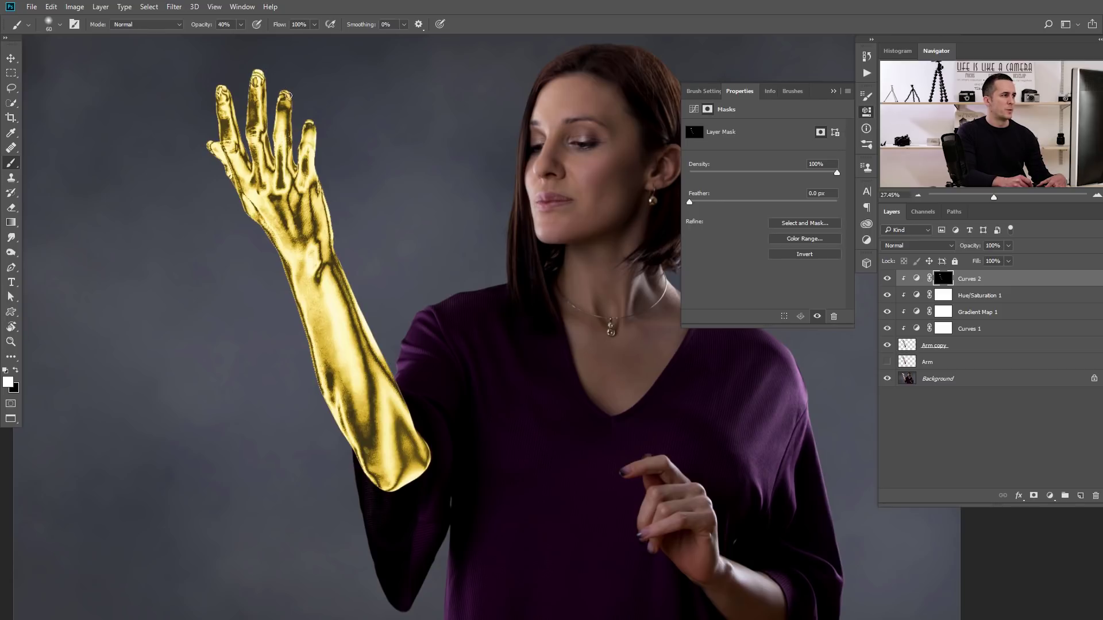
pyautogui.moveTo(218, 106); pyautogui.dragTo(237, 117)
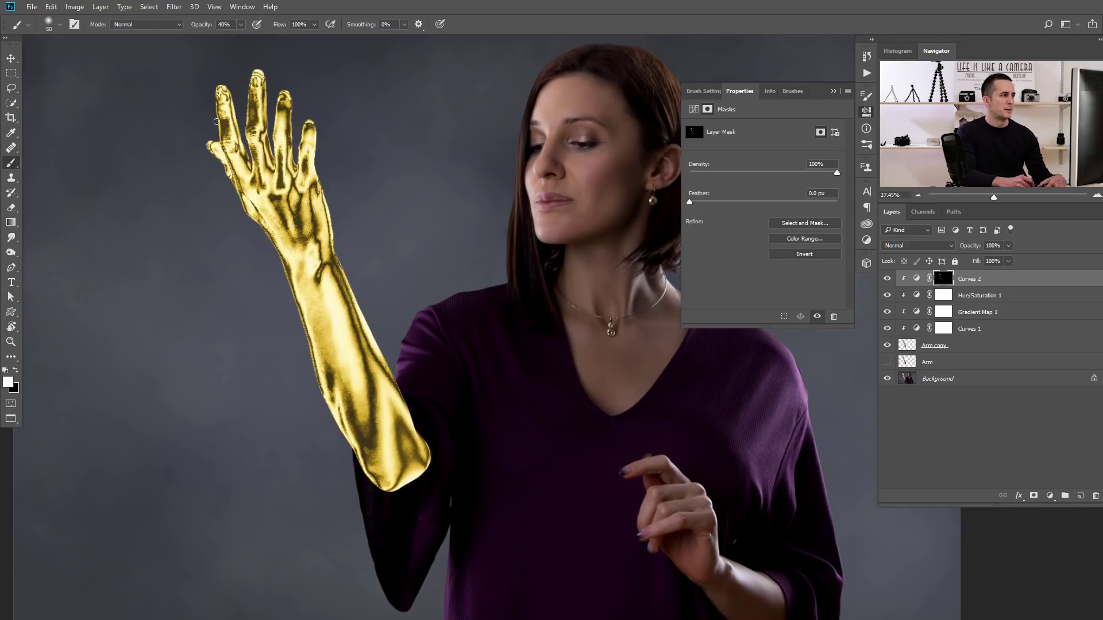
pyautogui.moveTo(315, 354); pyautogui.dragTo(303, 305)
pyautogui.press('[')
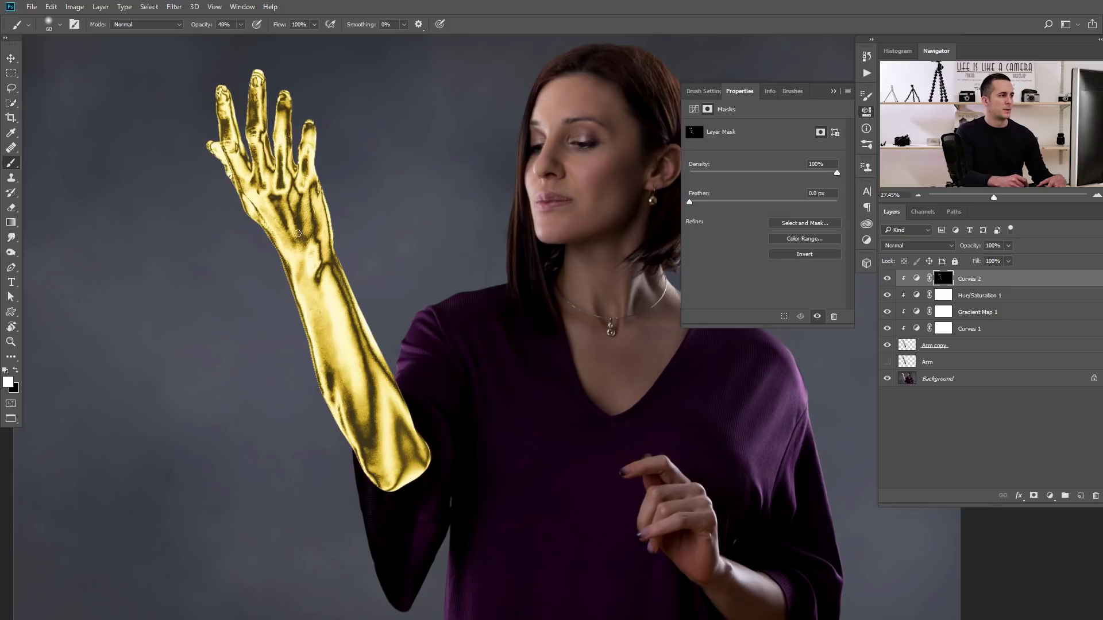
pyautogui.moveTo(272, 172)
pyautogui.mouseDown()
pyautogui.moveTo(286, 141)
pyautogui.moveTo(250, 160)
pyautogui.moveTo(260, 95)
pyautogui.mouseUp()
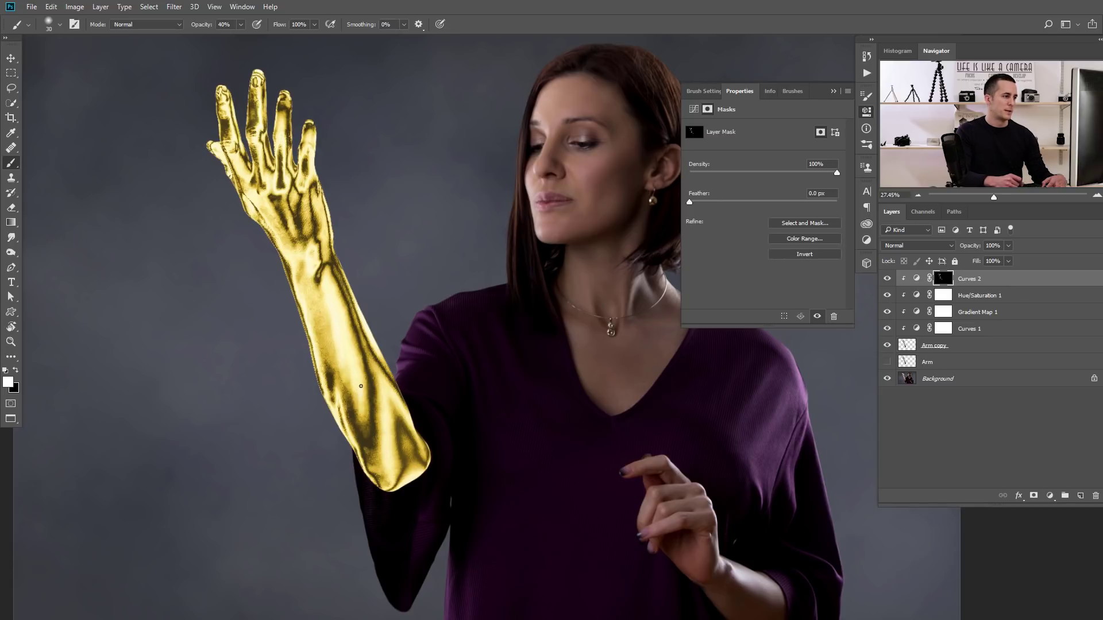
# Add broader brightening on the forearm through the Curves 2 mask with a soft 250 px white brush
pyautogui.moveTo(405, 349); pyautogui.dragTo(362, 329)
pyautogui.moveTo(365, 266)
pyautogui.mouseDown()
pyautogui.moveTo(332, 252)
pyautogui.moveTo(366, 259)
pyautogui.mouseUp()
pyautogui.press(']')
pyautogui.press(']')
pyautogui.press(']')
pyautogui.press(']')
pyautogui.press(']')
pyautogui.press(']')
pyautogui.press(']')
pyautogui.press(']')
pyautogui.press(']')
pyautogui.press(']')
pyautogui.press(']')
pyautogui.press(']')
pyautogui.press(']')
pyautogui.press(']')
pyautogui.press(']')
pyautogui.press(']')
pyautogui.press(']')
pyautogui.press(']')
pyautogui.press(']')
pyautogui.press('[')
pyautogui.press('[')
pyautogui.press('[')
pyautogui.press('[')
pyautogui.moveTo(438, 311)
pyautogui.mouseDown()
pyautogui.moveTo(392, 328)
pyautogui.moveTo(446, 321)
pyautogui.mouseUp()
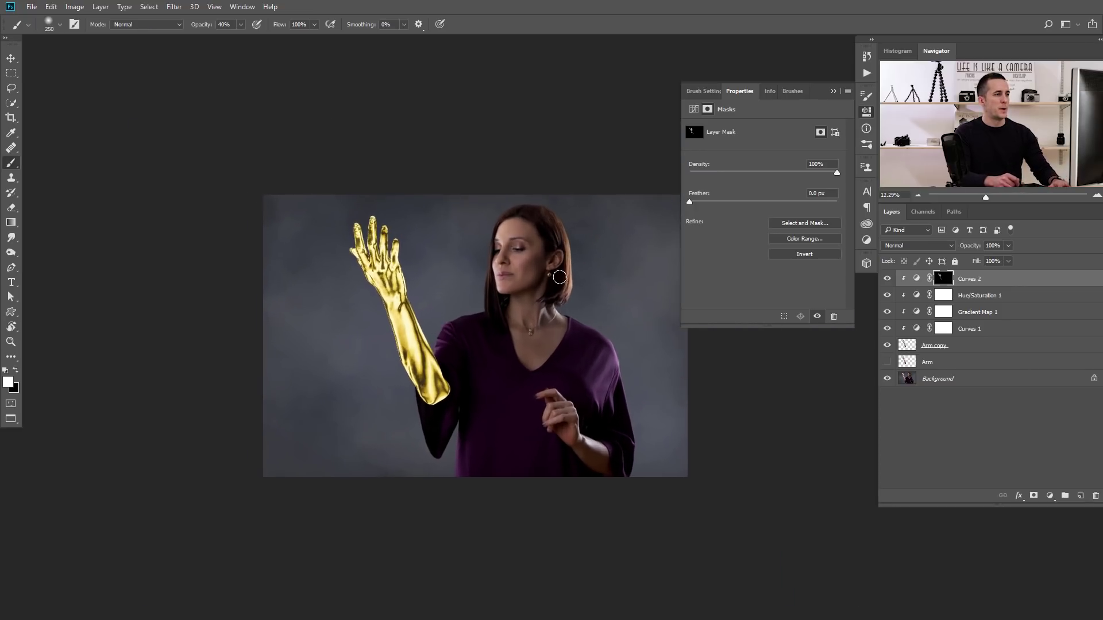
pyautogui.click(835, 91)
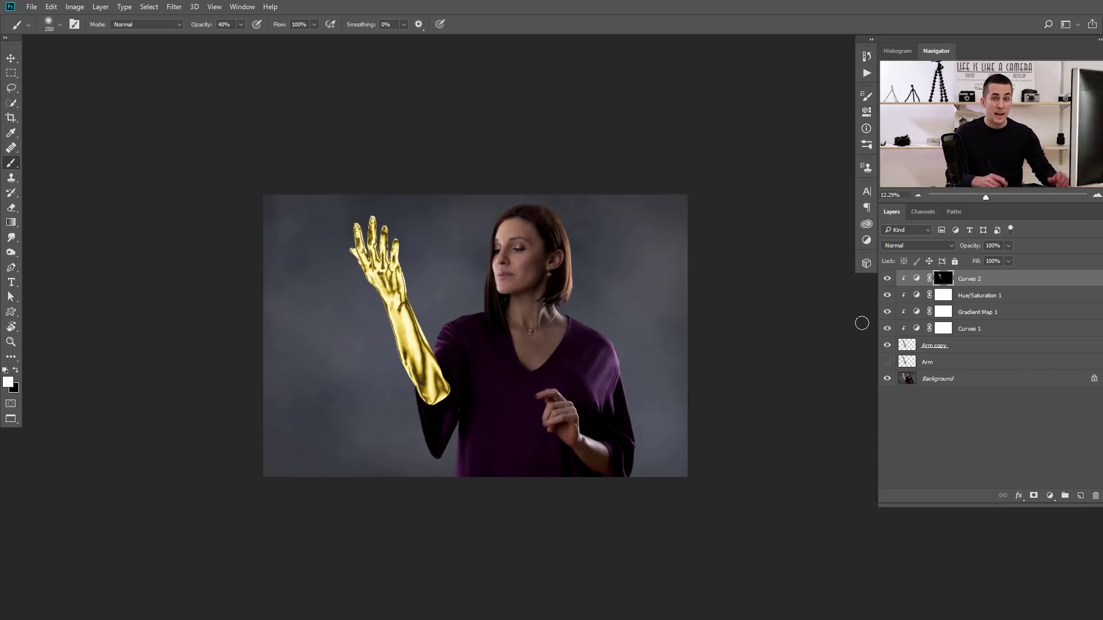
# Group Arm copy with its four clipped adjustment layers and name the group Gold
pyautogui.keyDown('shift'); pyautogui.click(912, 348); pyautogui.keyUp('shift')
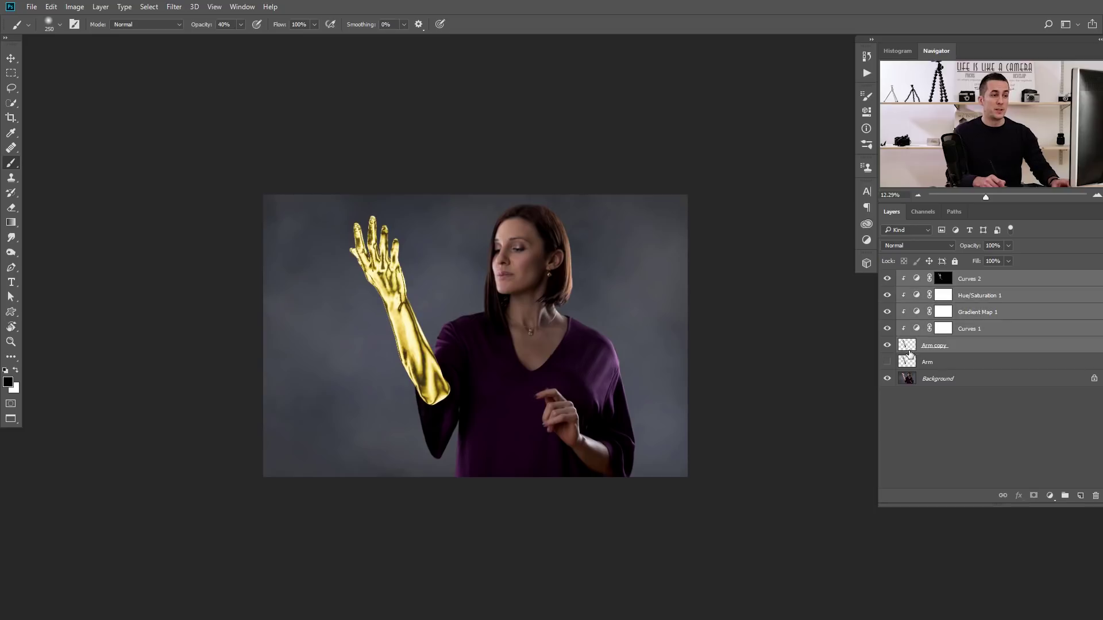
pyautogui.click(916, 284)
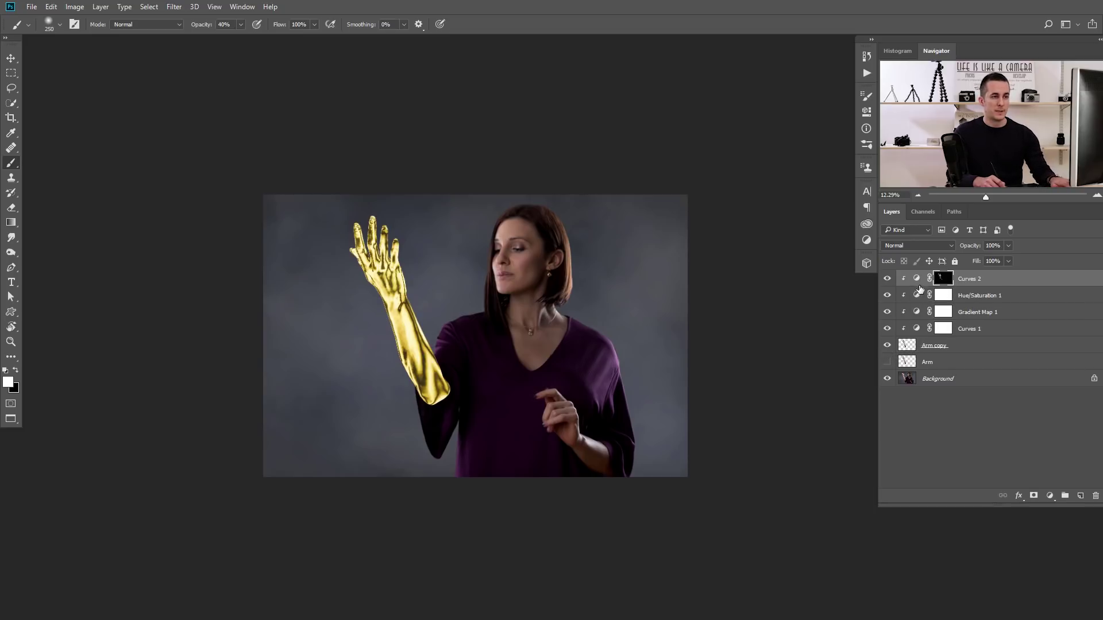
pyautogui.keyDown('shift'); pyautogui.click(908, 347); pyautogui.keyUp('shift')
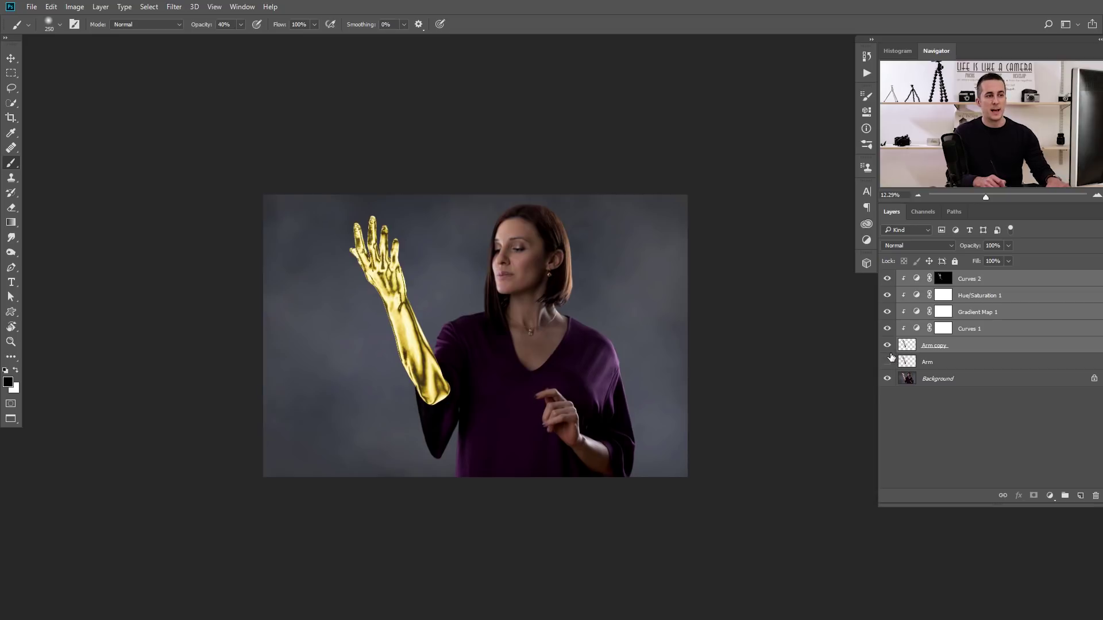
pyautogui.hotkey('ctrl', 'g')
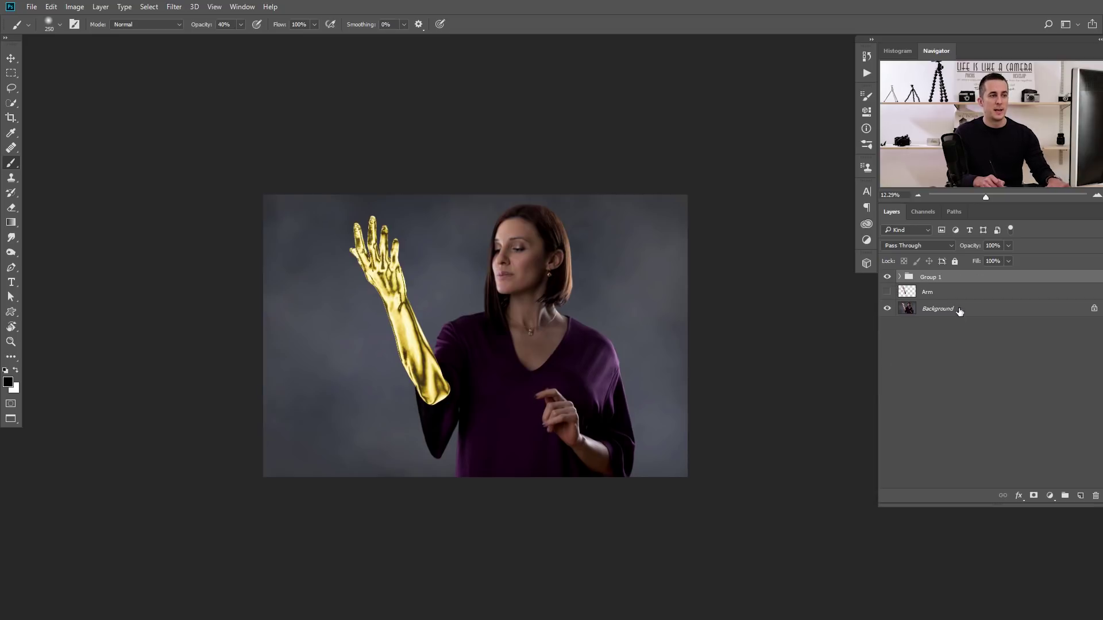
pyautogui.doubleClick(927, 278)
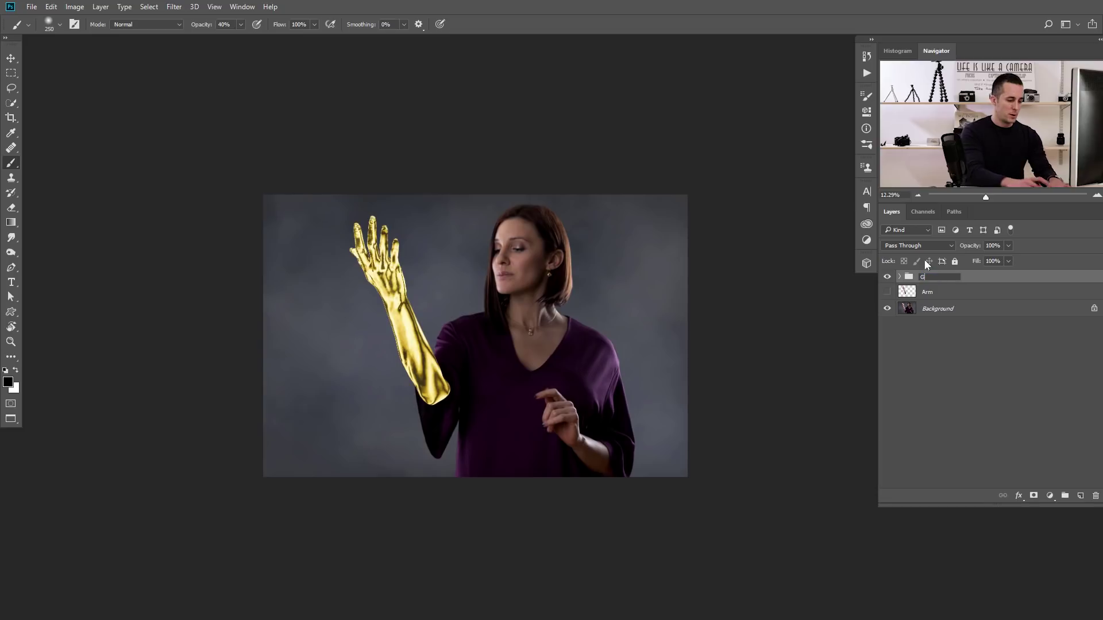
# Compare the portrait with the Gold group hidden and shown
pyautogui.click(888, 277)
pyautogui.click(889, 278)
pyautogui.click(890, 278)
pyautogui.click(889, 279)
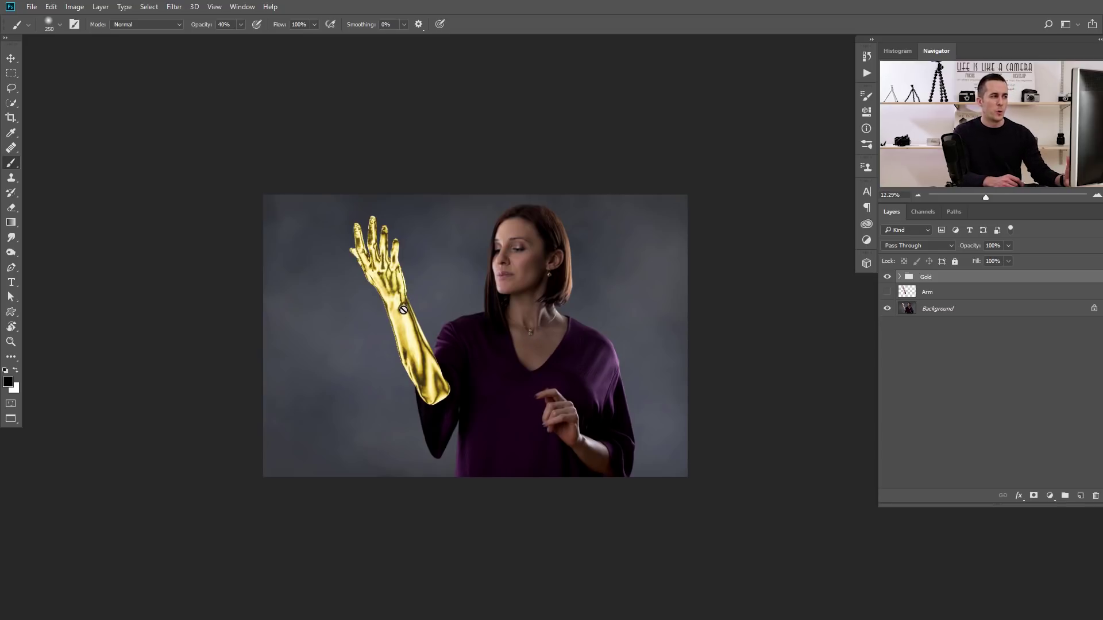
# Set the Hue/Saturation adjustment in the Gold group to hue -6 and saturation +24
pyautogui.click(900, 277)
pyautogui.click(901, 278)
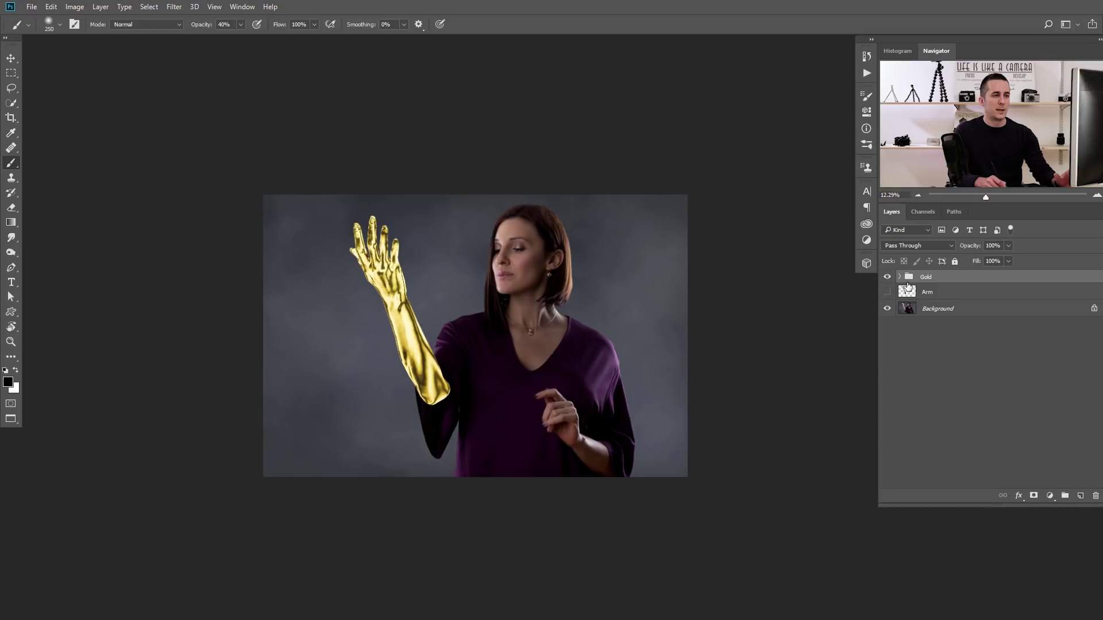
pyautogui.click(900, 278)
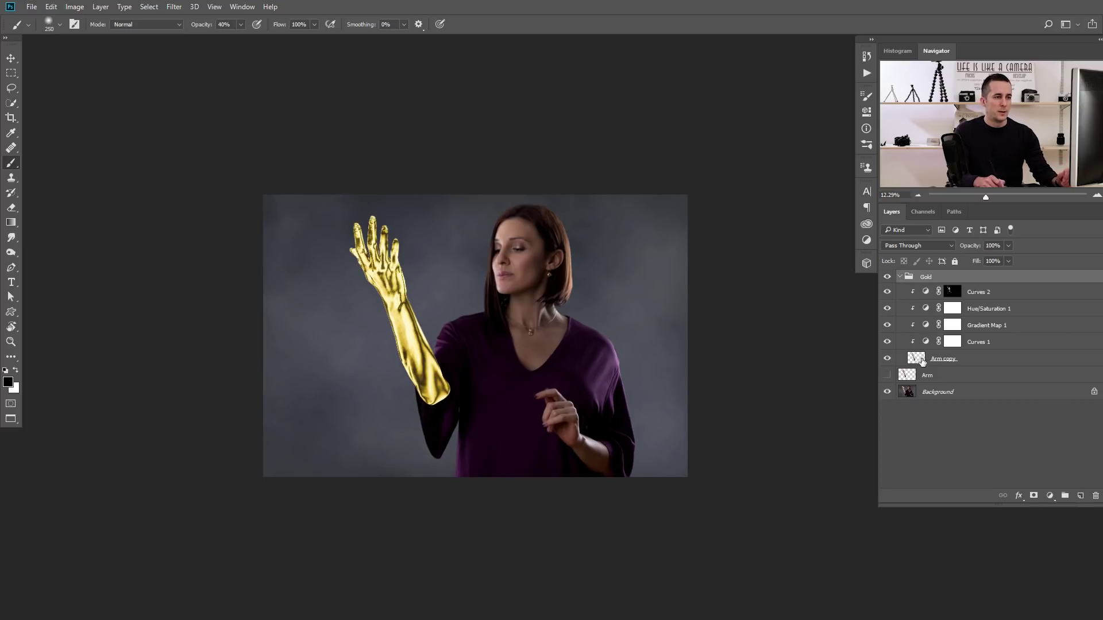
pyautogui.doubleClick(928, 311)
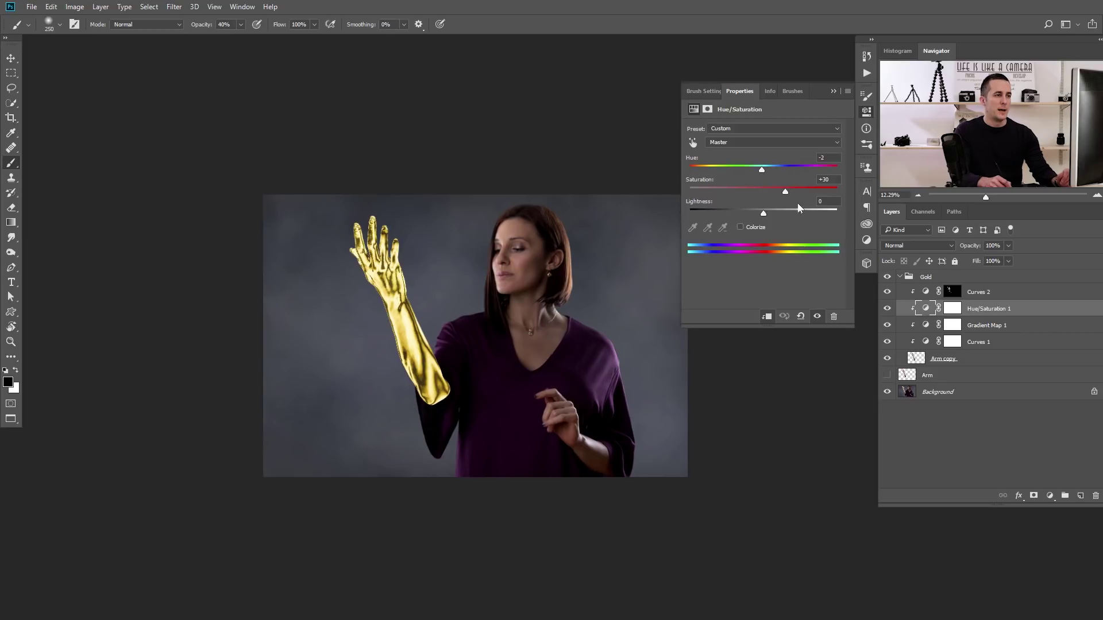
pyautogui.moveTo(784, 193); pyautogui.dragTo(746, 172)
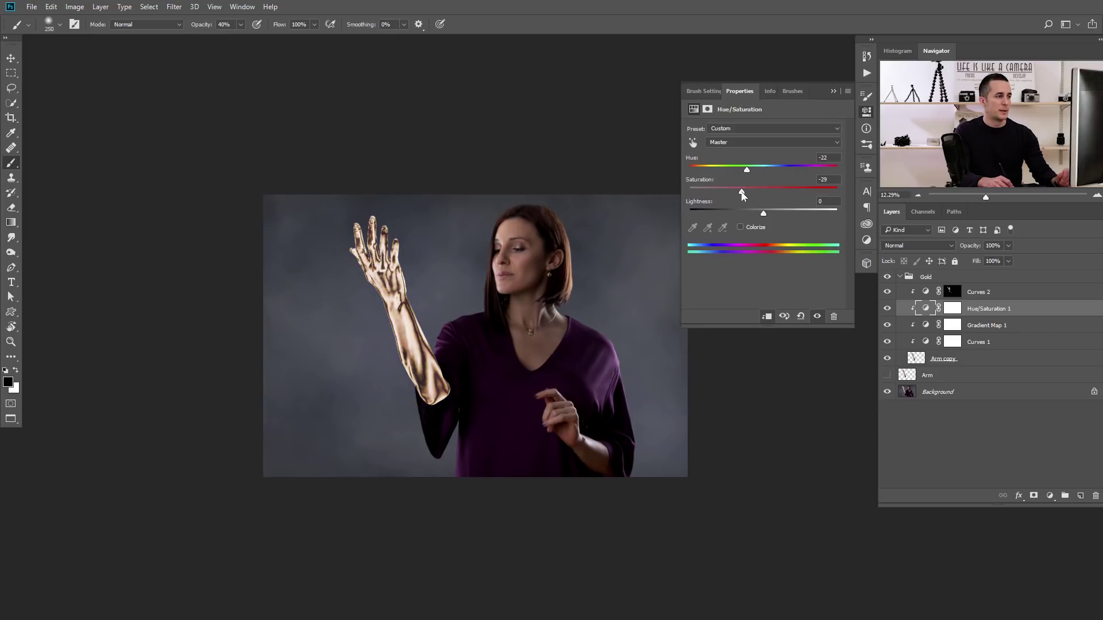
pyautogui.moveTo(742, 195); pyautogui.dragTo(761, 168)
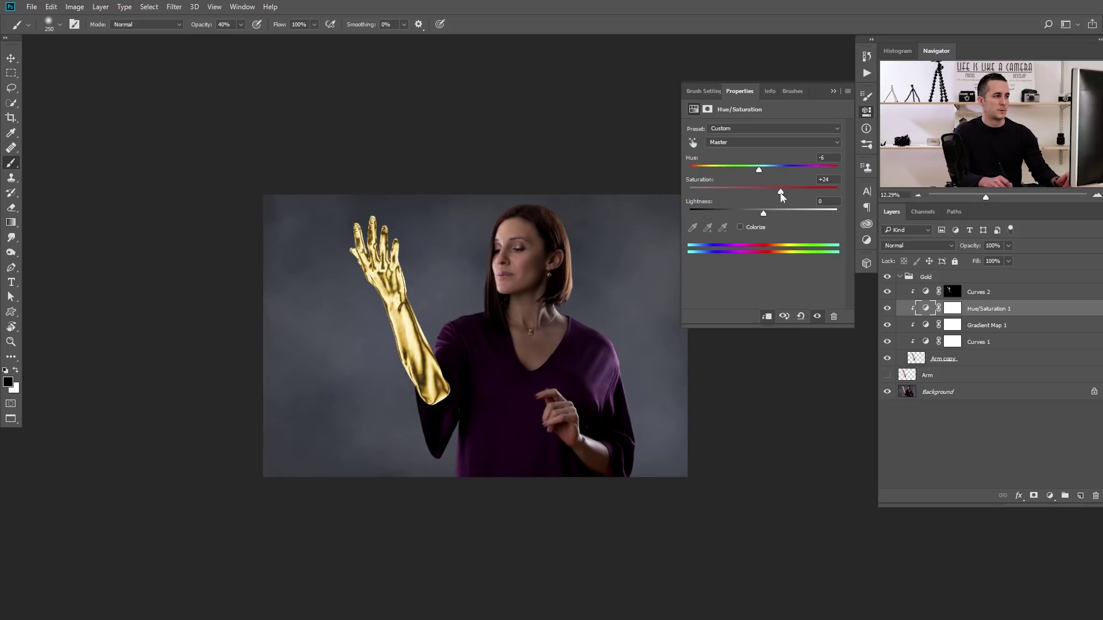
pyautogui.click(833, 92)
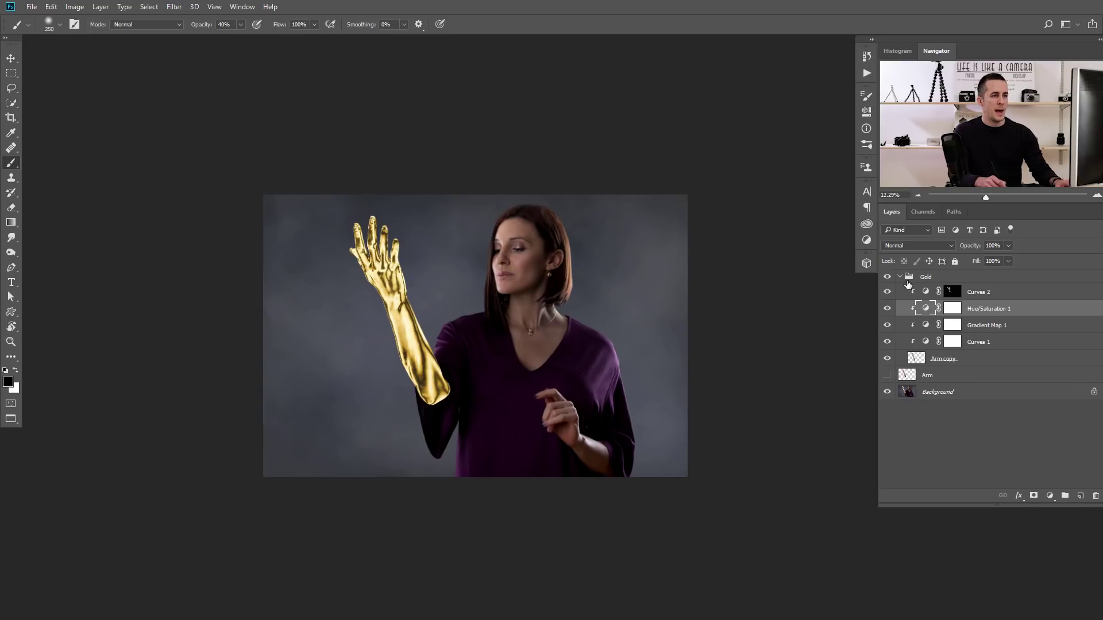
pyautogui.click(900, 277)
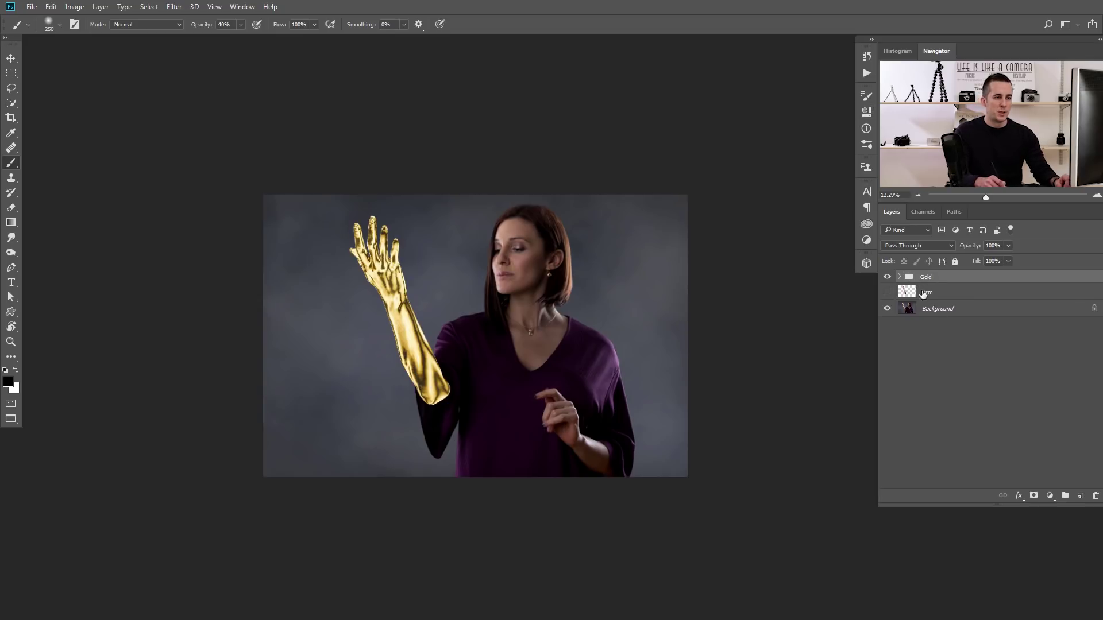
# Mask the Gold group and hide the gold along the elbow's sleeve side with a black 250 px brush, 80% hardness, 100% opacity
pyautogui.click(1033, 496)
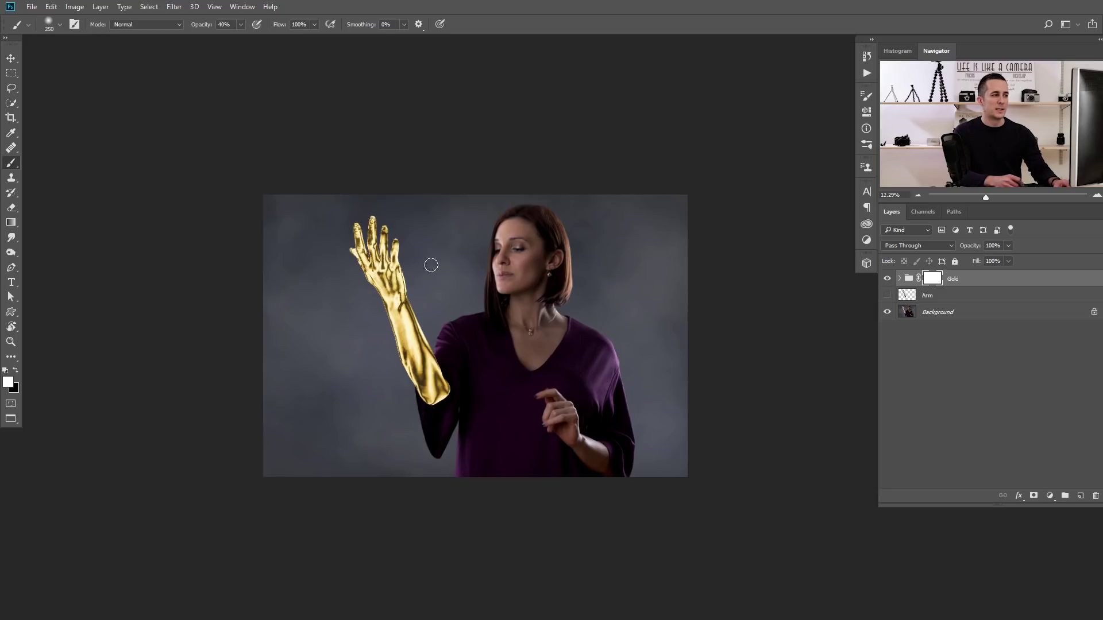
pyautogui.moveTo(414, 348); pyautogui.dragTo(449, 348)
pyautogui.moveTo(409, 312); pyautogui.dragTo(406, 272)
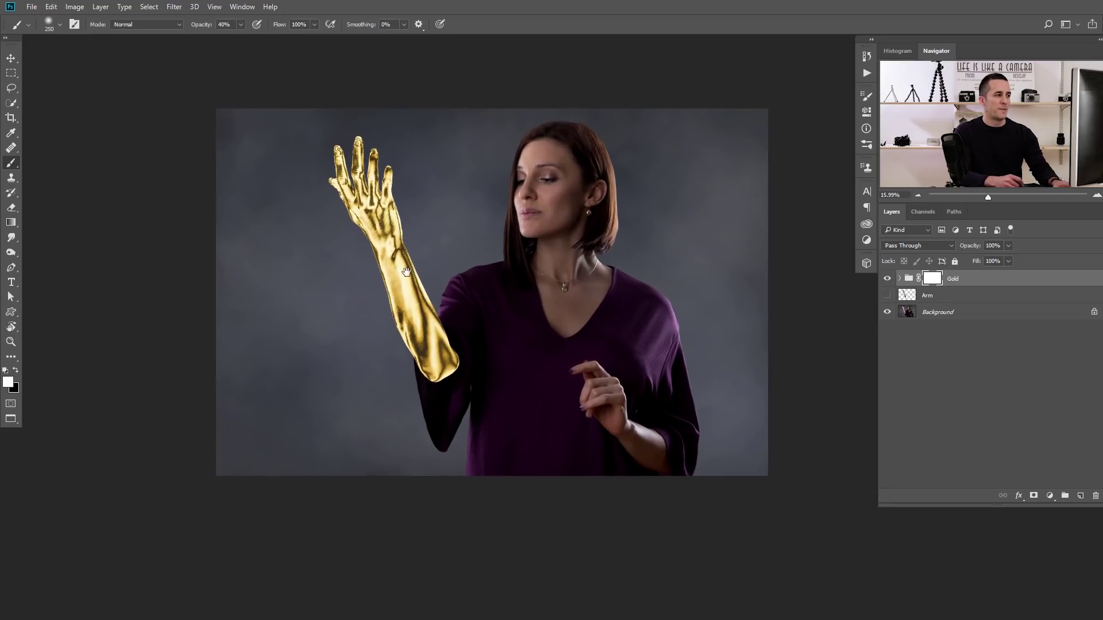
pyautogui.moveTo(428, 314)
pyautogui.mouseDown()
pyautogui.moveTo(474, 327)
pyautogui.moveTo(469, 300)
pyautogui.mouseUp()
pyautogui.rightClick(468, 302)
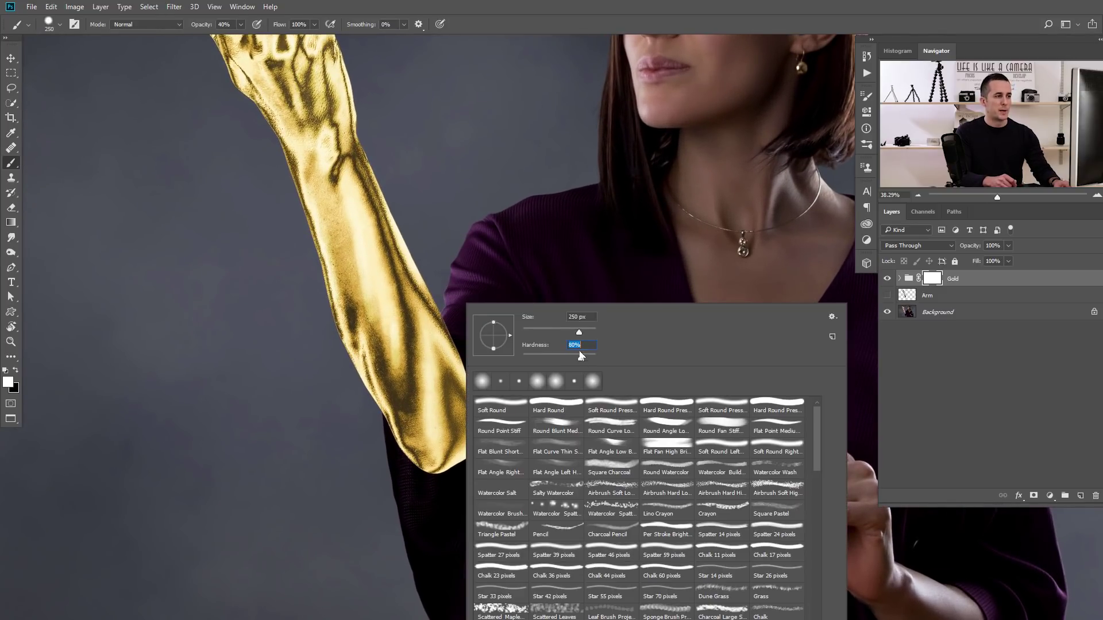
pyautogui.click(501, 252)
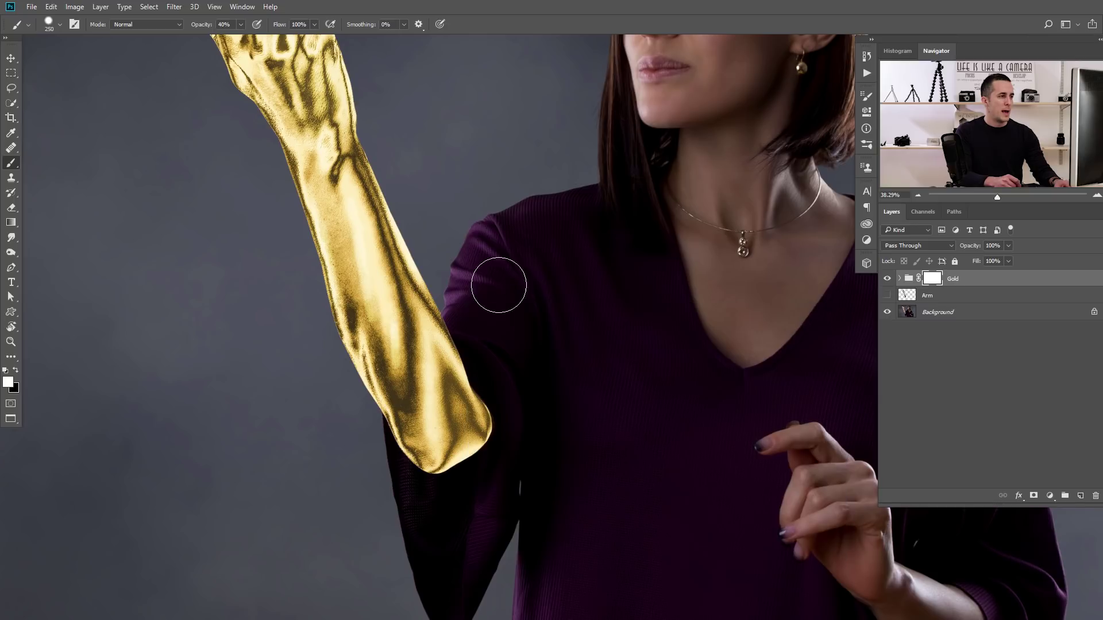
pyautogui.press('x')
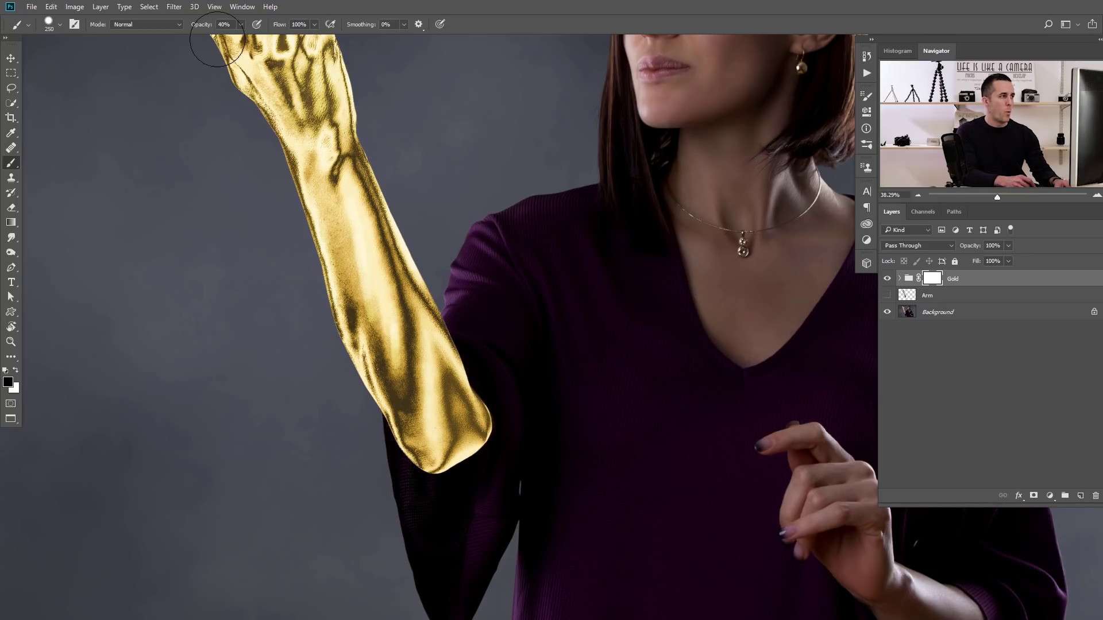
pyautogui.moveTo(197, 29); pyautogui.dragTo(271, 30)
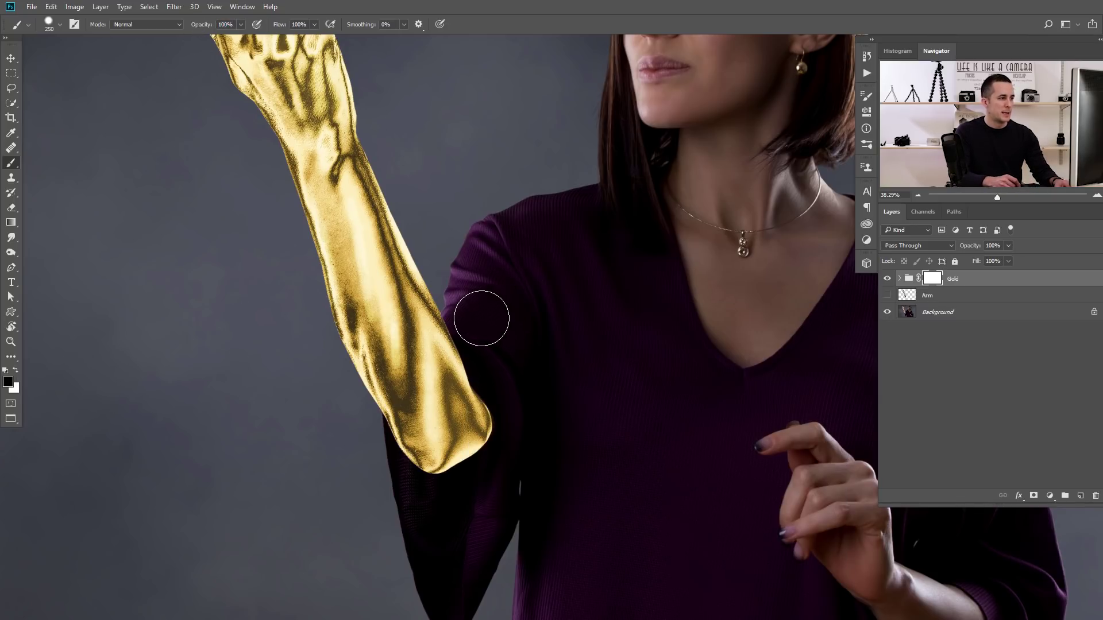
pyautogui.moveTo(480, 331)
pyautogui.mouseDown()
pyautogui.moveTo(493, 410)
pyautogui.moveTo(479, 471)
pyautogui.moveTo(492, 451)
pyautogui.mouseUp()
# Trim the gold edge beside the sleeve further on the group mask with a smaller black brush at 91% hardness
pyautogui.rightClick(508, 391)
pyautogui.moveTo(619, 365); pyautogui.dragTo(625, 367)
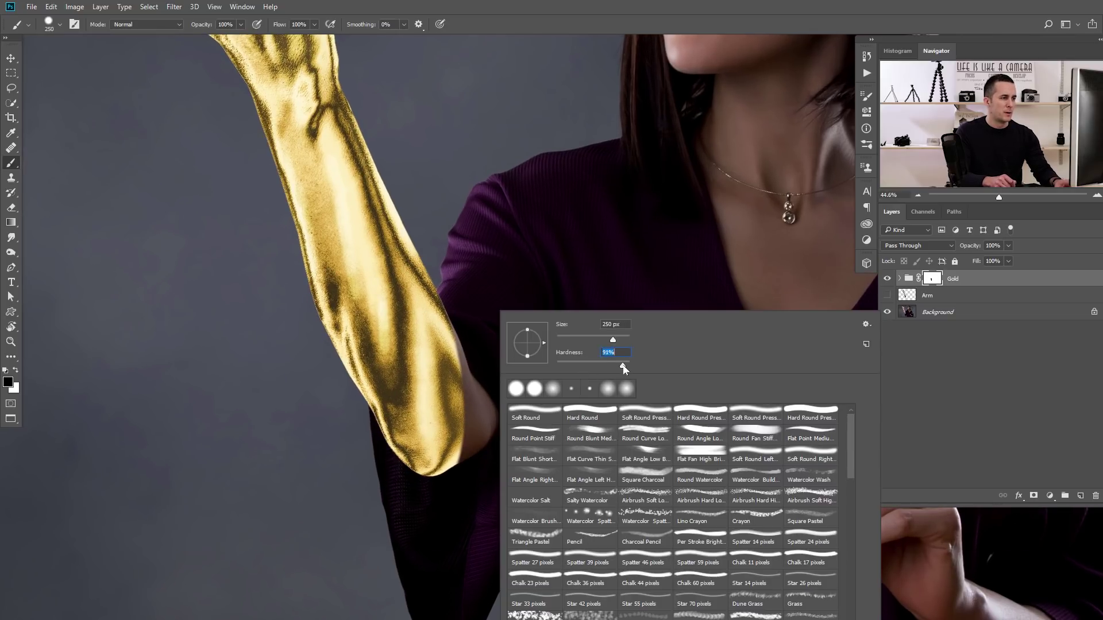
pyautogui.click(546, 264)
pyautogui.press('[')
pyautogui.press('[')
pyautogui.press('[')
pyautogui.press('[')
pyautogui.press('[')
pyautogui.press('[')
pyautogui.press('[')
pyautogui.press('[')
pyautogui.moveTo(459, 334)
pyautogui.mouseDown()
pyautogui.moveTo(462, 431)
pyautogui.moveTo(450, 477)
pyautogui.mouseUp()
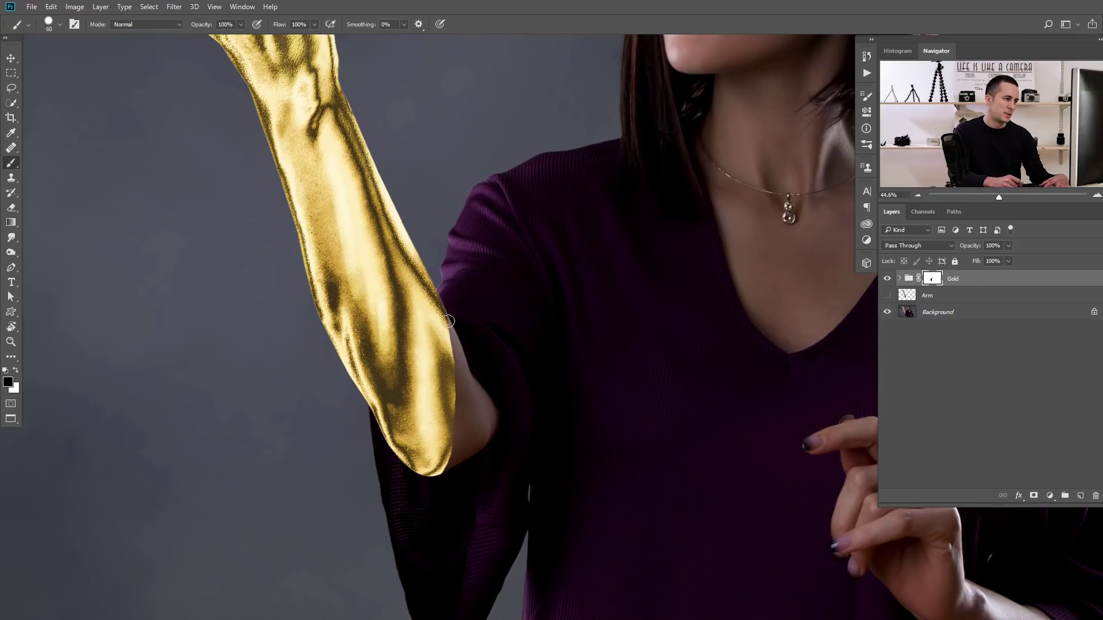
pyautogui.press('[')
pyautogui.moveTo(440, 306); pyautogui.dragTo(451, 332)
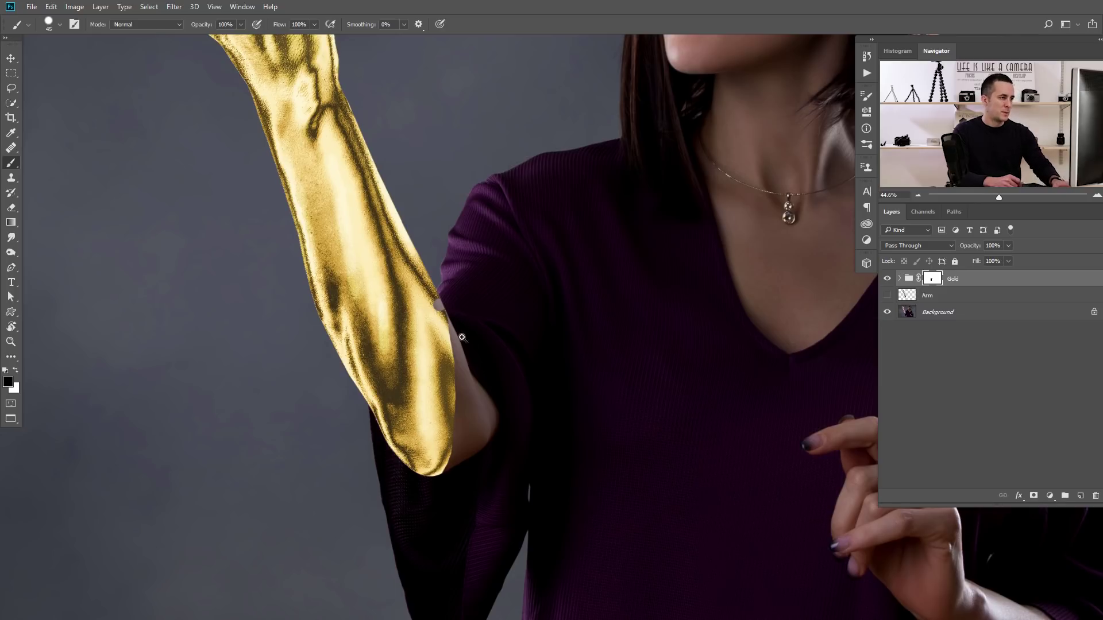
# Paint a thin gold drip down the bare skin beside the elbow on the Gold group mask with a white 15 px brush
pyautogui.scroll(2, 456, 319)
pyautogui.press('x')
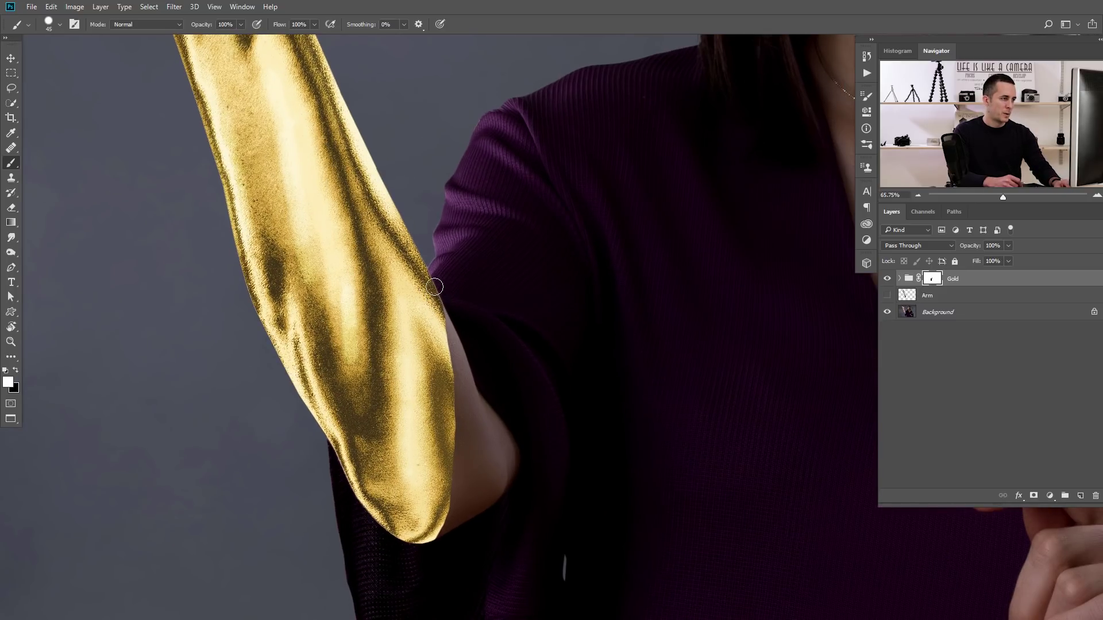
pyautogui.moveTo(442, 302); pyautogui.dragTo(484, 444)
pyautogui.hotkey('ctrl', 'z')
pyautogui.press('[')
pyautogui.hotkey('ctrl', 'z')
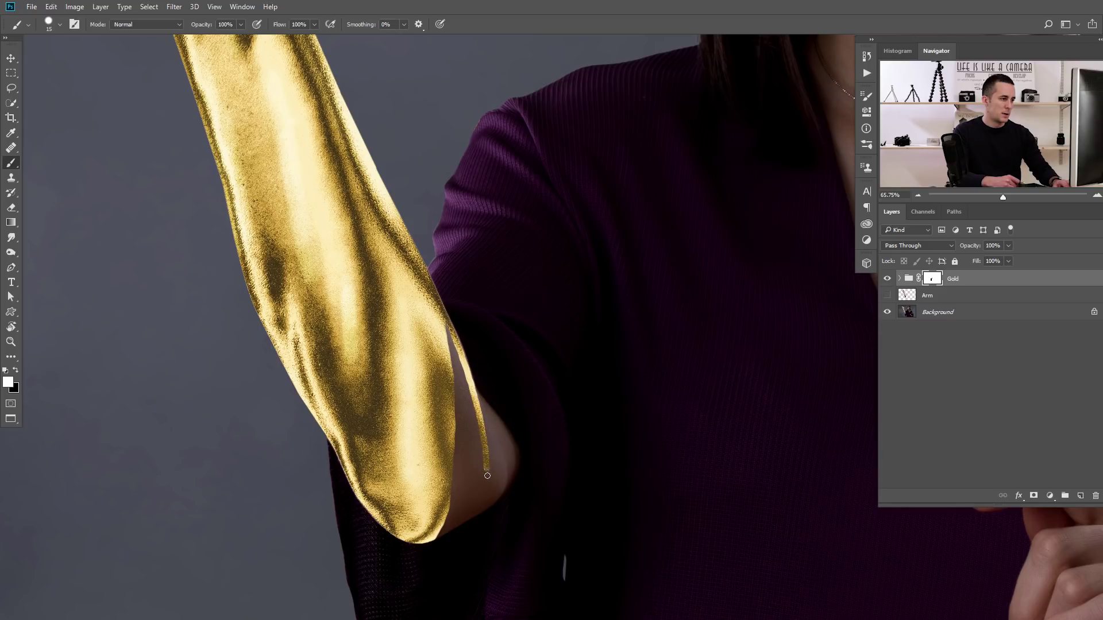
pyautogui.moveTo(488, 503); pyautogui.dragTo(487, 510)
# Reshape the gap beside the forearm, thicken the drip and round its end on the mask, alternating black and white with a 30 px brush
pyautogui.press(']')
pyautogui.press(']')
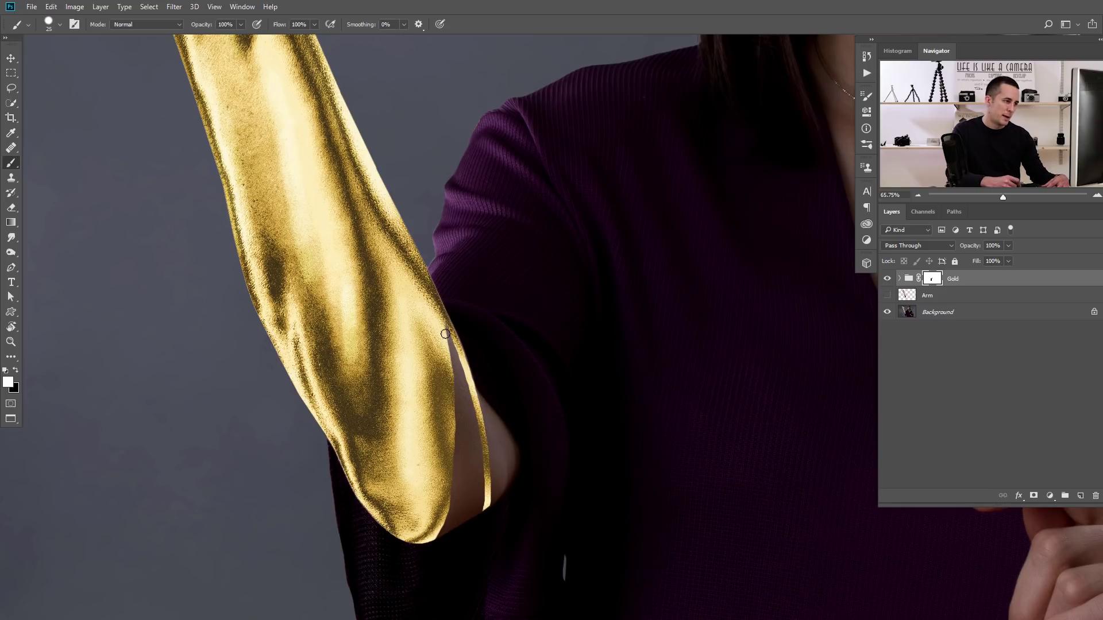
pyautogui.press(']')
pyautogui.press('x')
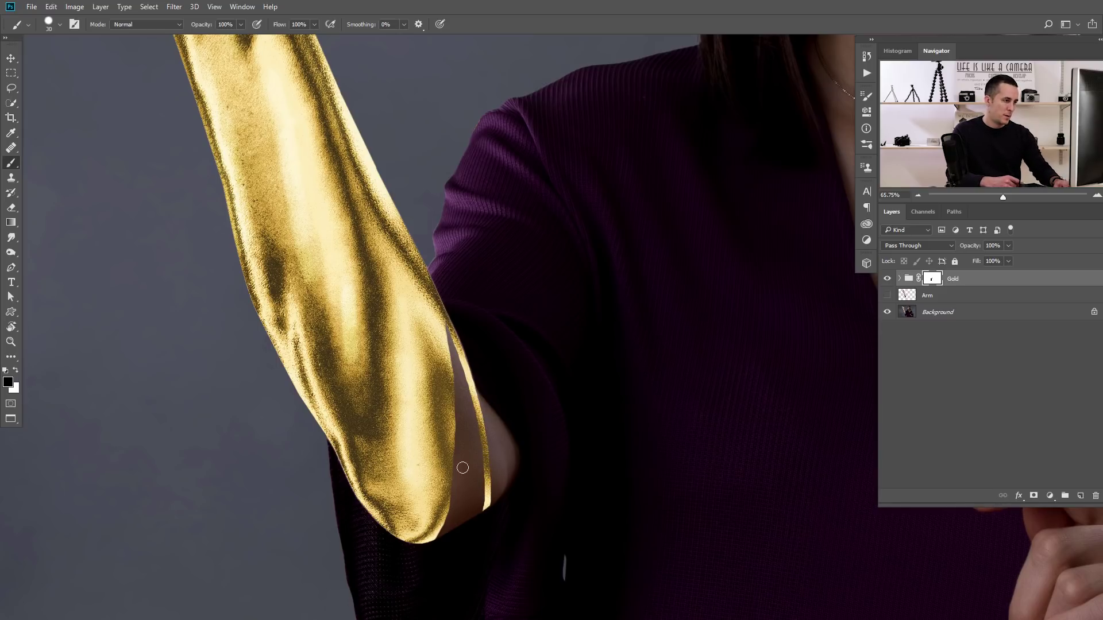
pyautogui.moveTo(459, 439)
pyautogui.mouseDown()
pyautogui.moveTo(439, 317)
pyautogui.moveTo(479, 418)
pyautogui.mouseUp()
pyautogui.press('x')
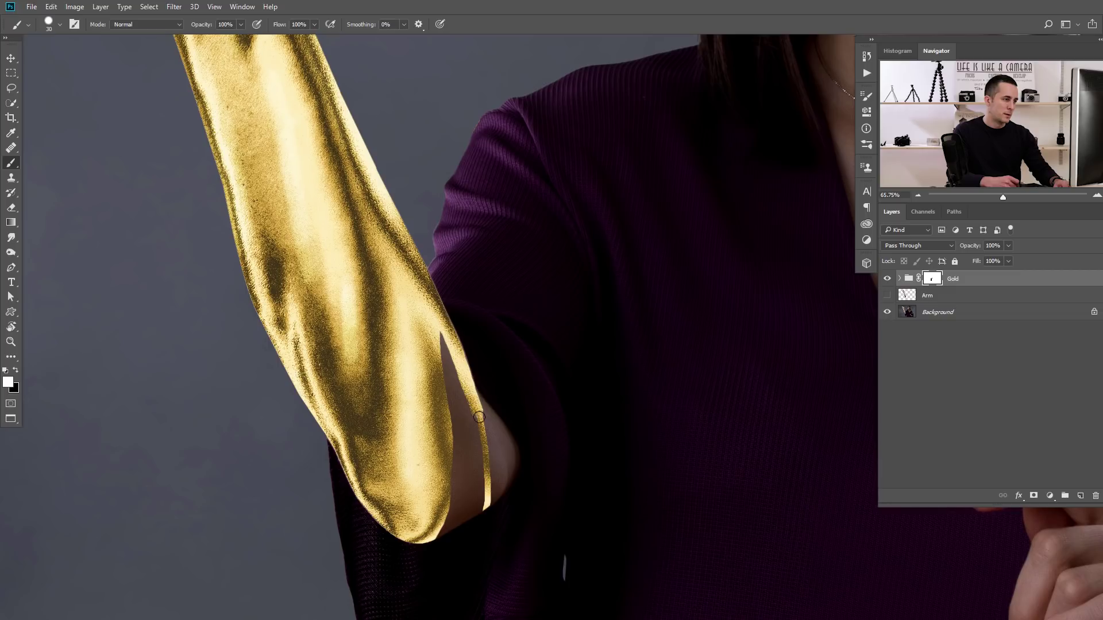
pyautogui.press('x')
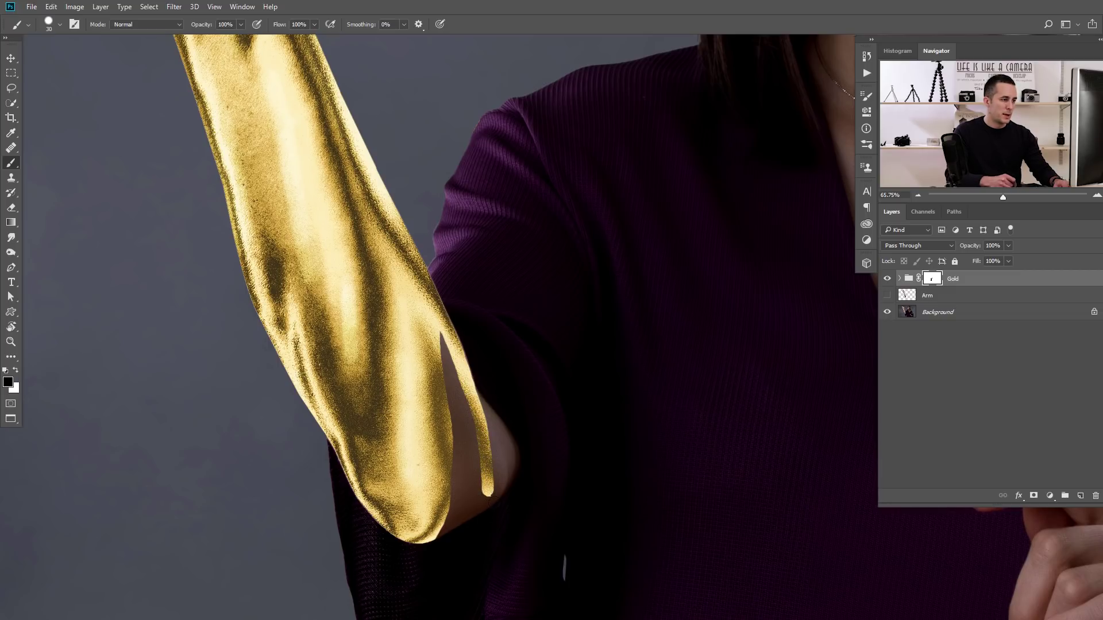
pyautogui.moveTo(497, 508); pyautogui.dragTo(574, 501)
pyautogui.moveTo(487, 483); pyautogui.dragTo(466, 393)
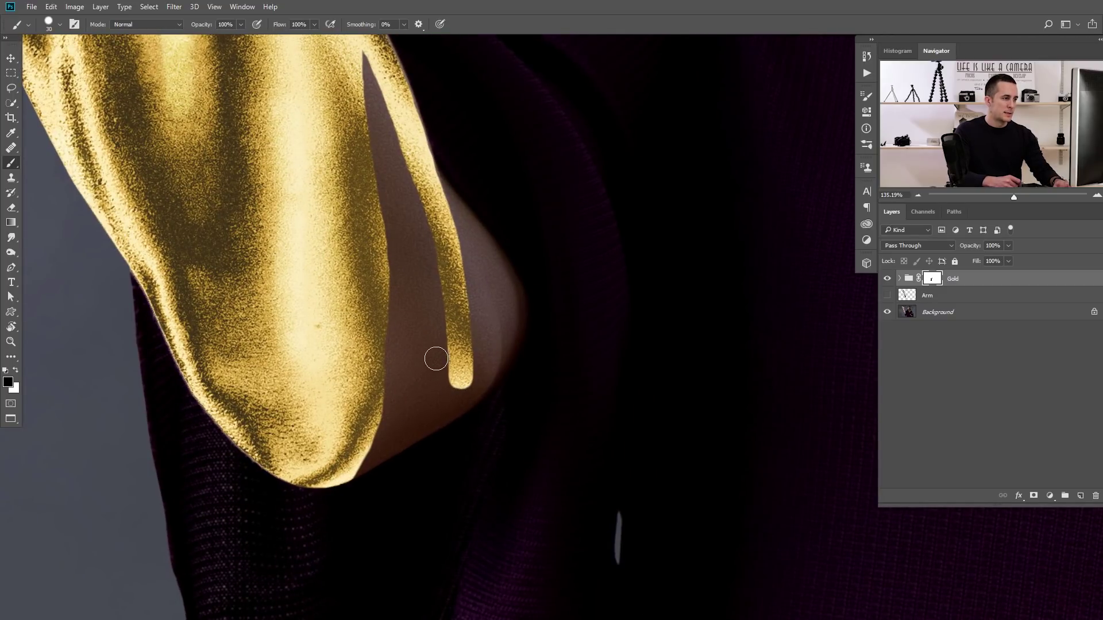
# Refine both edges of the drip on the Gold group mask, slimming its stem above the rounded tip and blending its outer edge into the arm
pyautogui.moveTo(440, 355); pyautogui.dragTo(433, 291)
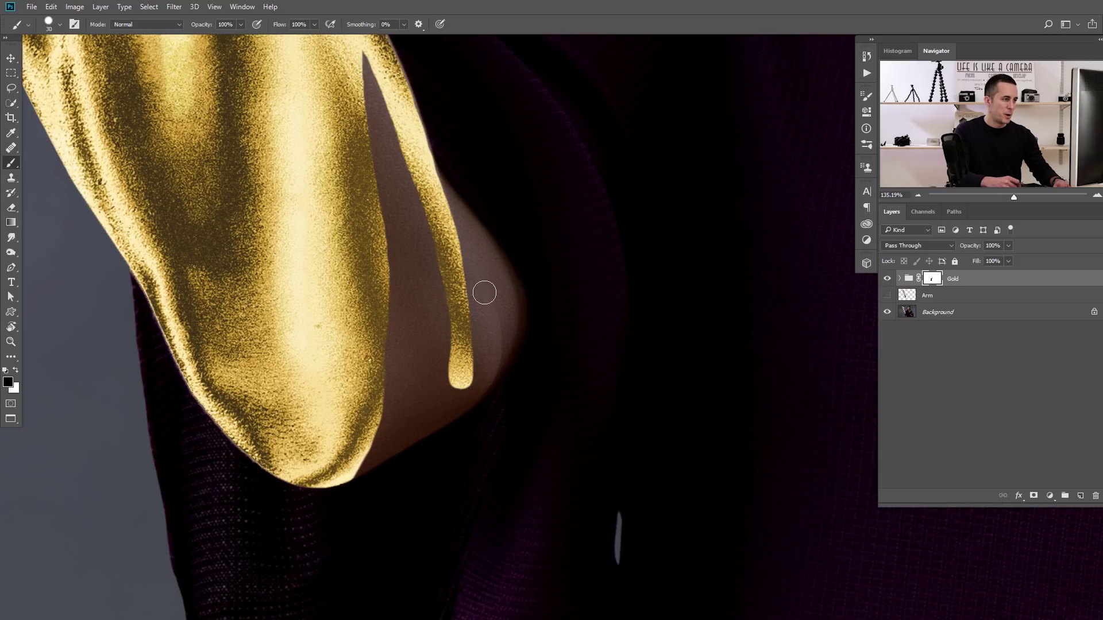
pyautogui.moveTo(484, 362); pyautogui.dragTo(481, 315)
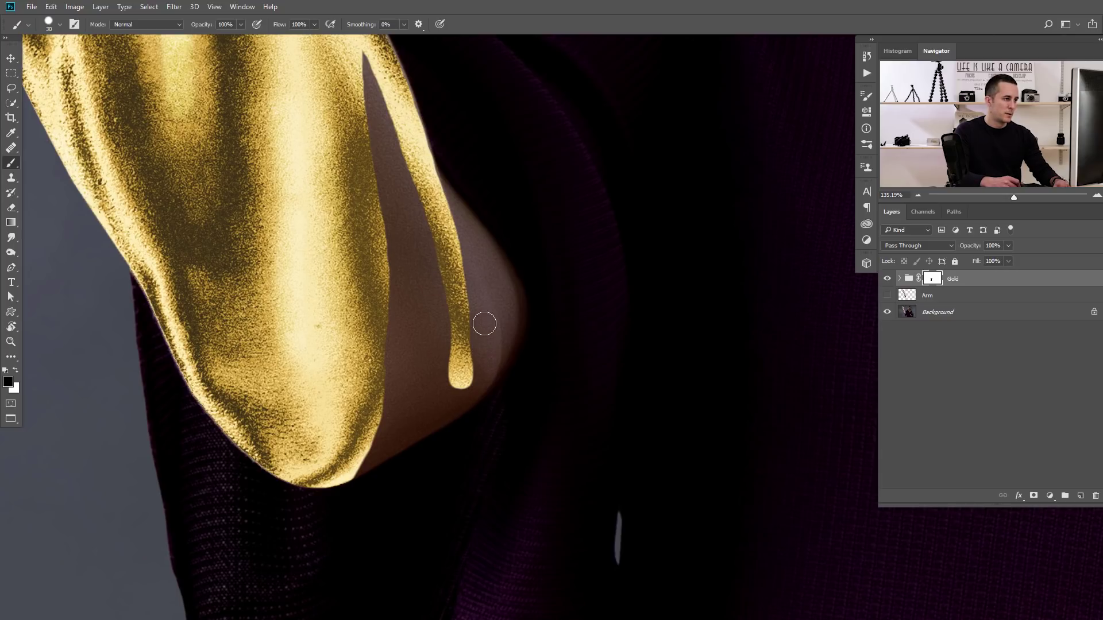
pyautogui.moveTo(478, 247); pyautogui.dragTo(468, 338)
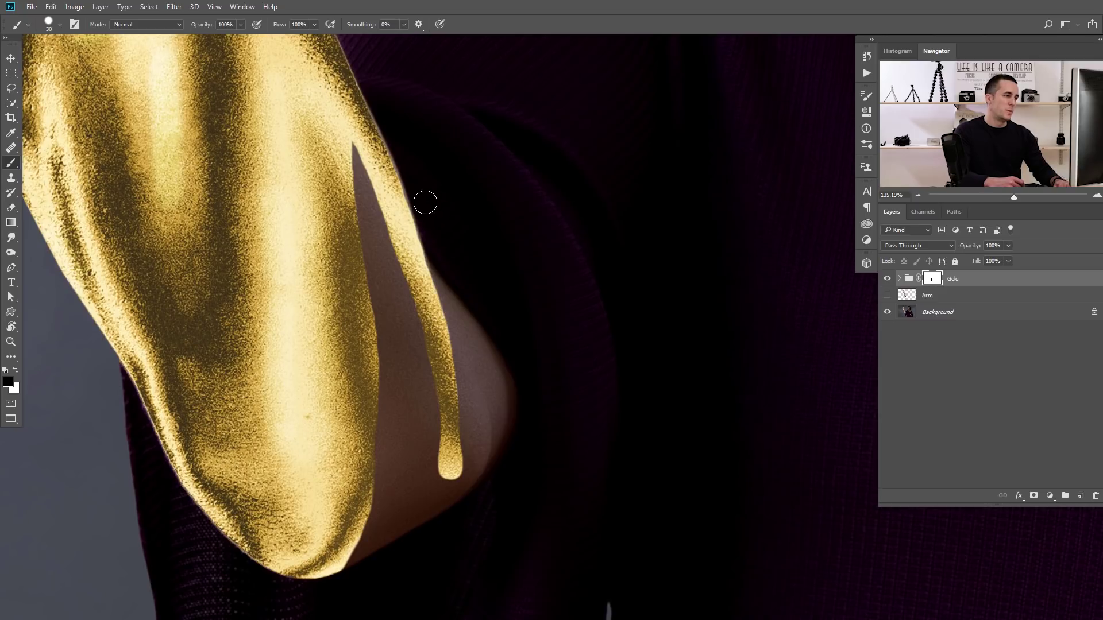
pyautogui.press('x')
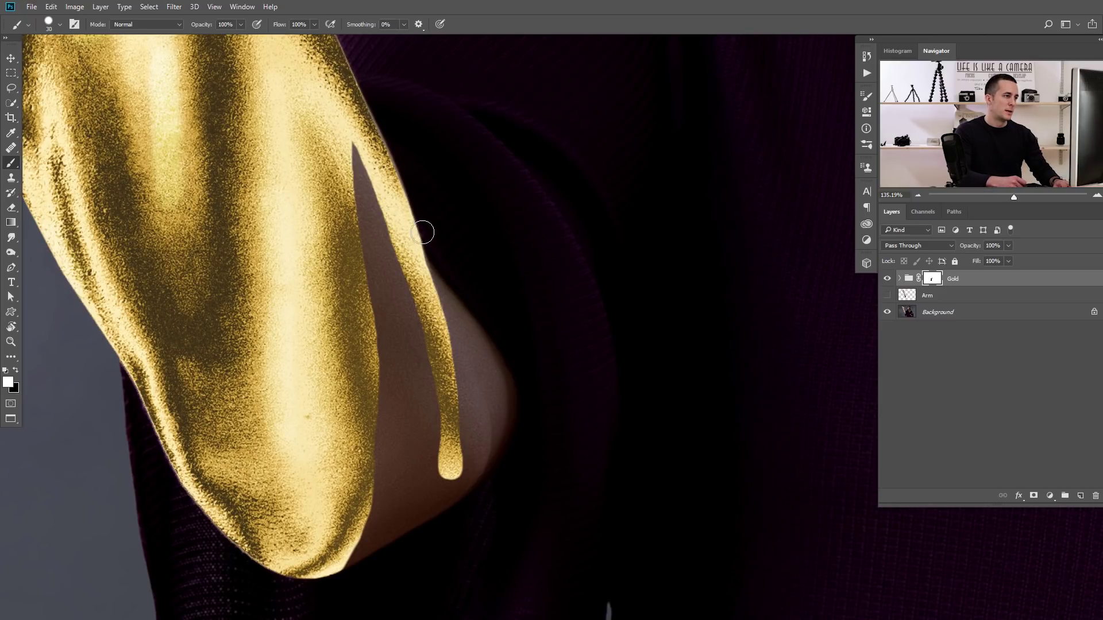
pyautogui.moveTo(421, 245)
pyautogui.mouseDown()
pyautogui.moveTo(439, 364)
pyautogui.moveTo(464, 341)
pyautogui.moveTo(446, 271)
pyautogui.mouseUp()
pyautogui.press('x')
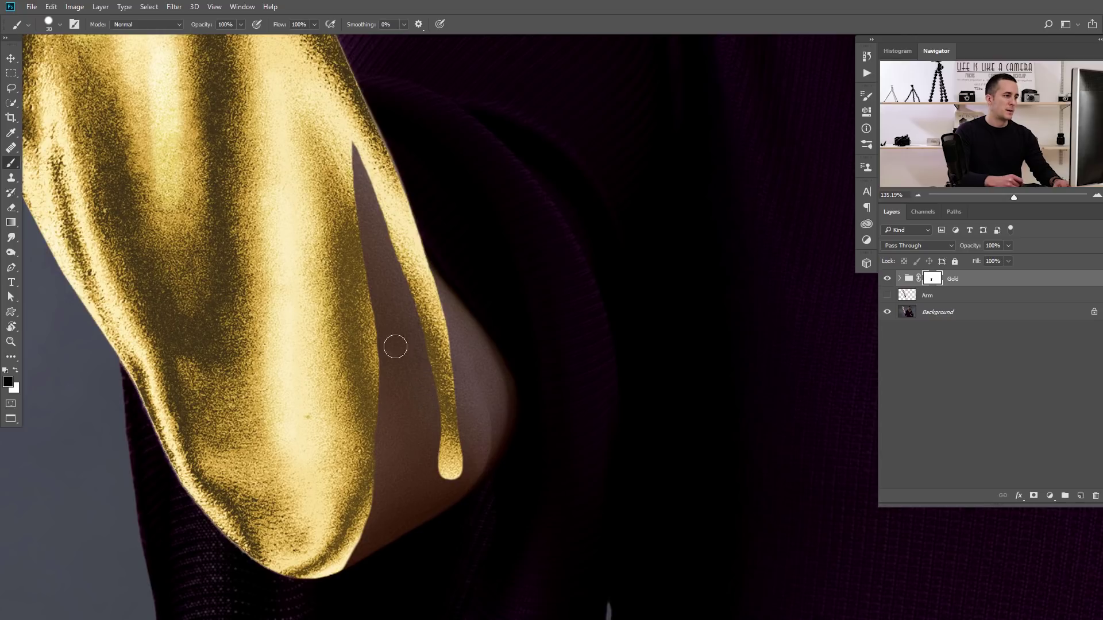
# Fill the pointed upper end of the gap with gold using a white 30 px brush, leaving a rounded top between forearm and drip
pyautogui.press('x')
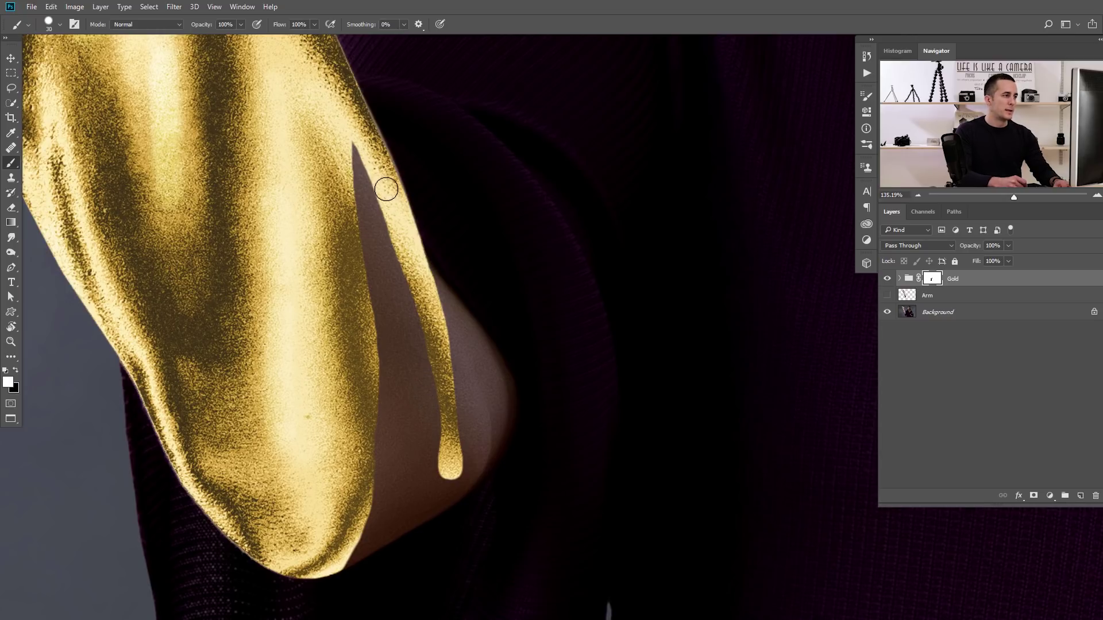
pyautogui.moveTo(374, 163); pyautogui.dragTo(345, 147)
pyautogui.moveTo(385, 181)
pyautogui.mouseDown()
pyautogui.moveTo(357, 164)
pyautogui.moveTo(338, 193)
pyautogui.moveTo(340, 222)
pyautogui.moveTo(362, 176)
pyautogui.moveTo(394, 194)
pyautogui.moveTo(362, 189)
pyautogui.moveTo(345, 252)
pyautogui.moveTo(352, 194)
pyautogui.moveTo(389, 209)
pyautogui.moveTo(379, 190)
pyautogui.moveTo(368, 188)
pyautogui.moveTo(369, 213)
pyautogui.moveTo(391, 208)
pyautogui.moveTo(383, 188)
pyautogui.moveTo(396, 212)
pyautogui.moveTo(350, 212)
pyautogui.mouseUp()
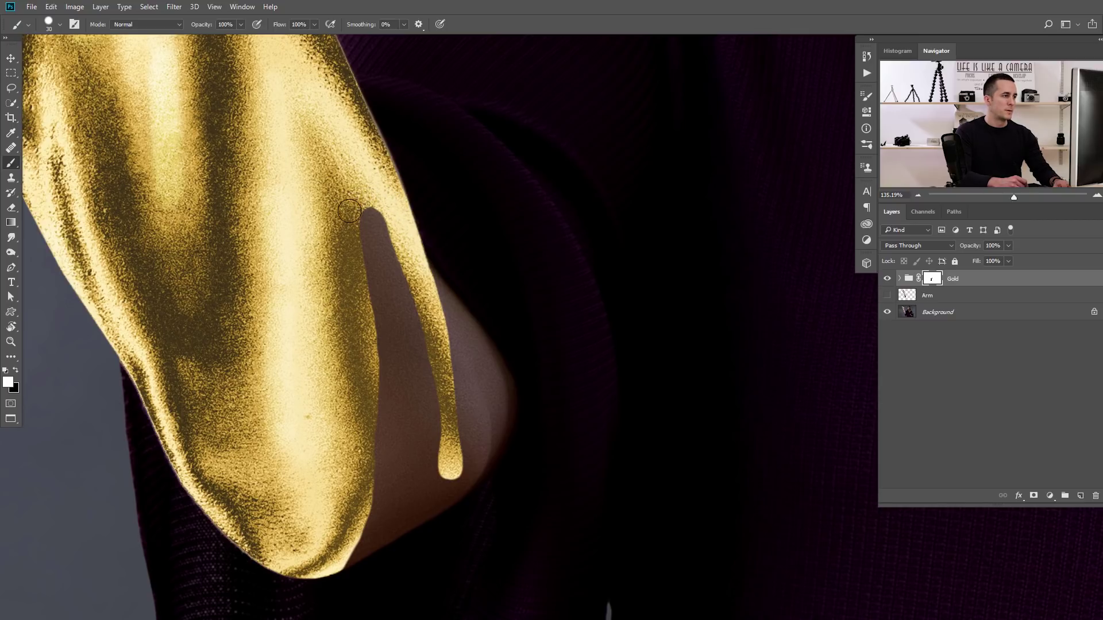
pyautogui.moveTo(334, 324); pyautogui.dragTo(261, 394)
pyautogui.moveTo(339, 339)
pyautogui.mouseDown()
pyautogui.moveTo(372, 375)
pyautogui.moveTo(469, 428)
pyautogui.moveTo(495, 457)
pyautogui.moveTo(456, 472)
pyautogui.moveTo(459, 481)
pyautogui.moveTo(460, 463)
pyautogui.moveTo(455, 489)
pyautogui.moveTo(454, 409)
pyautogui.mouseUp()
pyautogui.hotkey('ctrl', 'z')
# Smooth the drip's inner edge and shape its teardrop tip on the Gold group mask with black and white 30 px brush strokes
pyautogui.press('x')
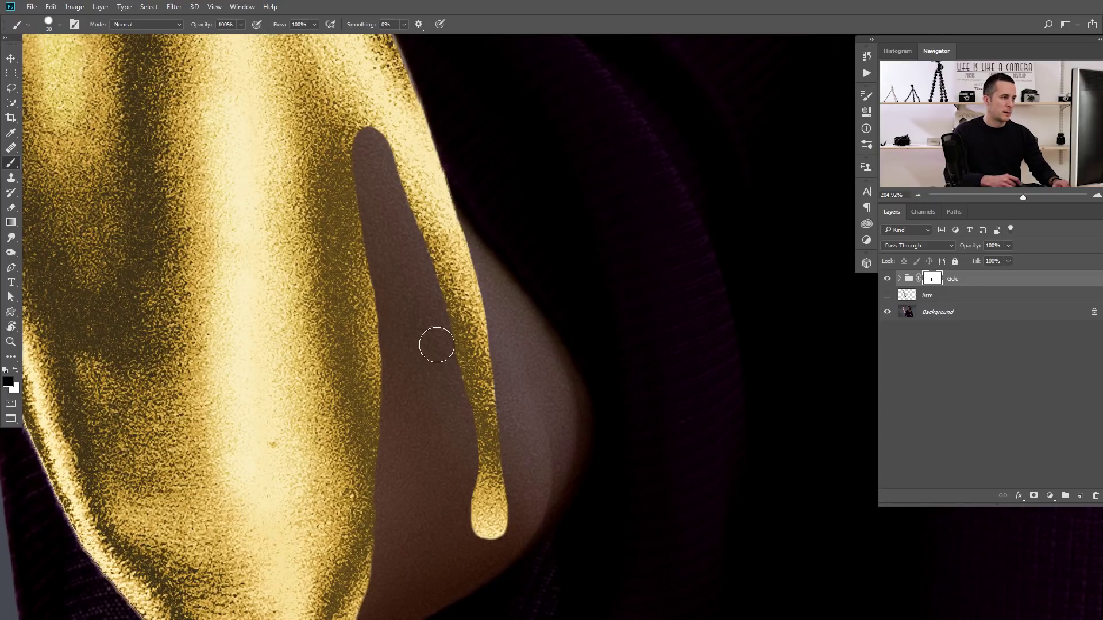
pyautogui.moveTo(414, 262)
pyautogui.mouseDown()
pyautogui.moveTo(459, 432)
pyautogui.moveTo(454, 530)
pyautogui.moveTo(482, 557)
pyautogui.moveTo(512, 559)
pyautogui.moveTo(528, 534)
pyautogui.moveTo(511, 549)
pyautogui.mouseUp()
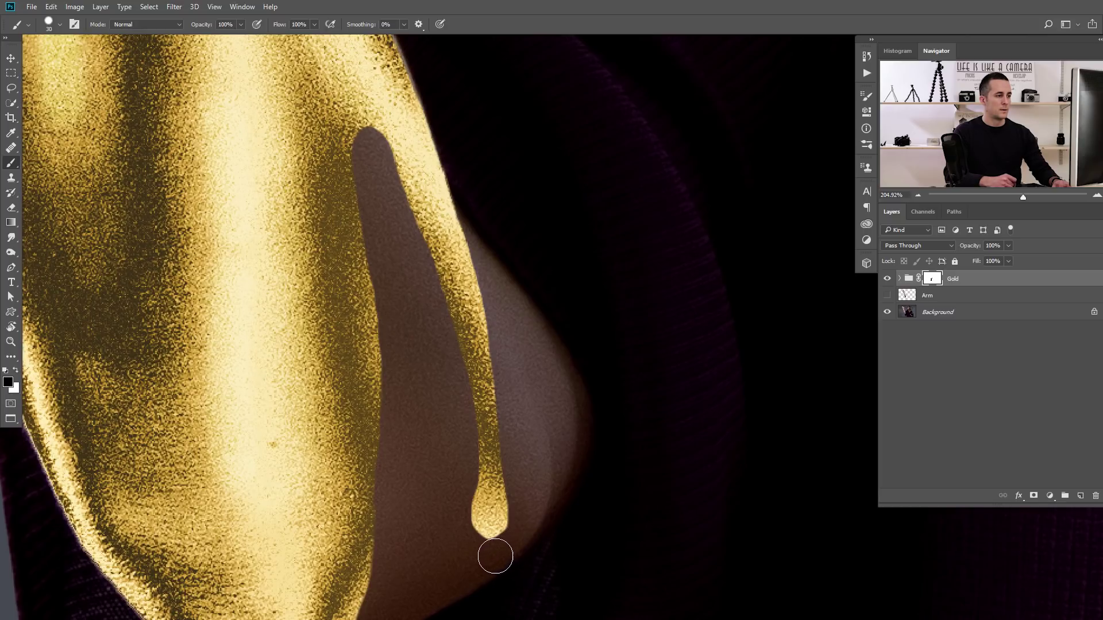
pyautogui.hotkey('ctrl', 'z')
pyautogui.moveTo(458, 486); pyautogui.dragTo(484, 541)
pyautogui.press('x')
pyautogui.click(491, 521)
pyautogui.moveTo(451, 491)
pyautogui.mouseDown()
pyautogui.moveTo(404, 510)
pyautogui.moveTo(435, 515)
pyautogui.moveTo(417, 512)
pyautogui.mouseUp()
pyautogui.moveTo(428, 451); pyautogui.dragTo(420, 463)
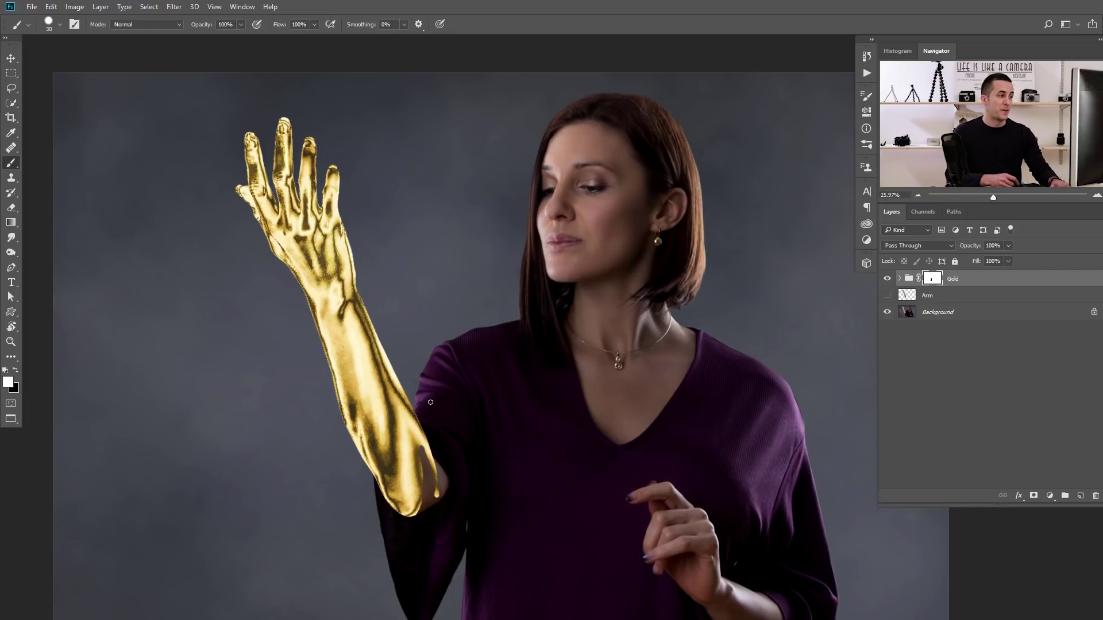
# Duplicate the Gold group, merge the copy into a single masked layer and hide the original group
pyautogui.press('space')
pyautogui.moveTo(373, 388); pyautogui.dragTo(364, 351)
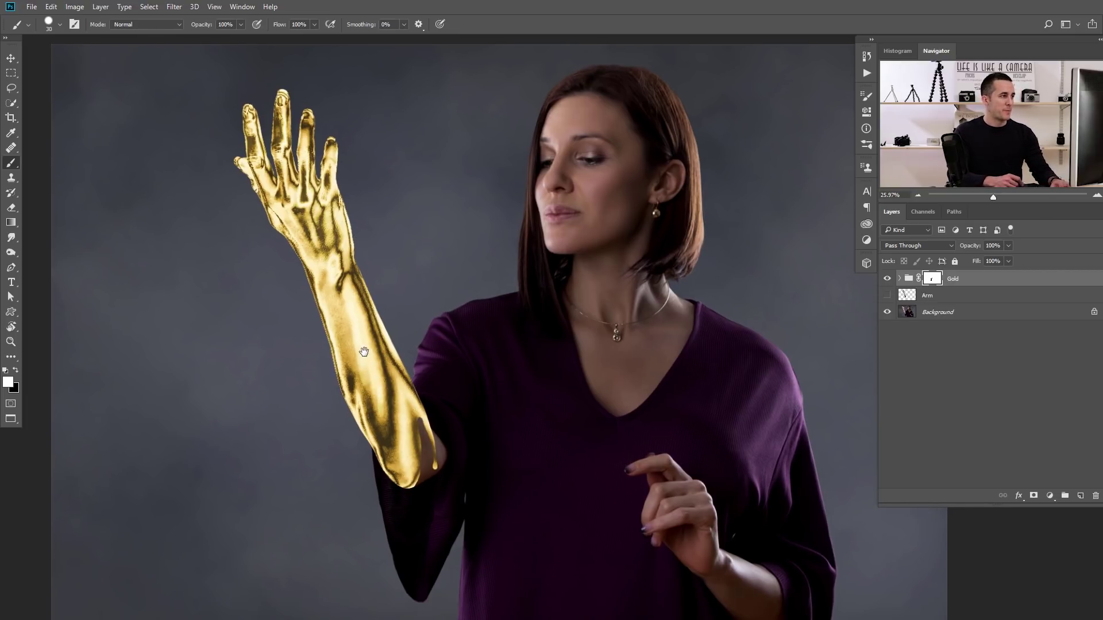
pyautogui.press('x')
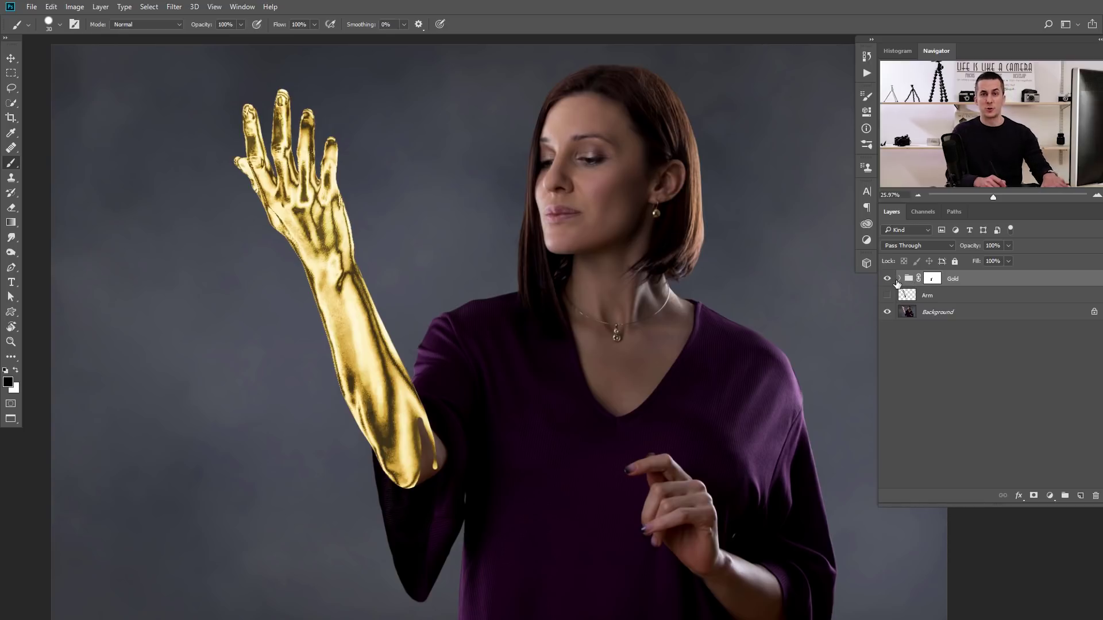
pyautogui.hotkey('ctrl', 'j')
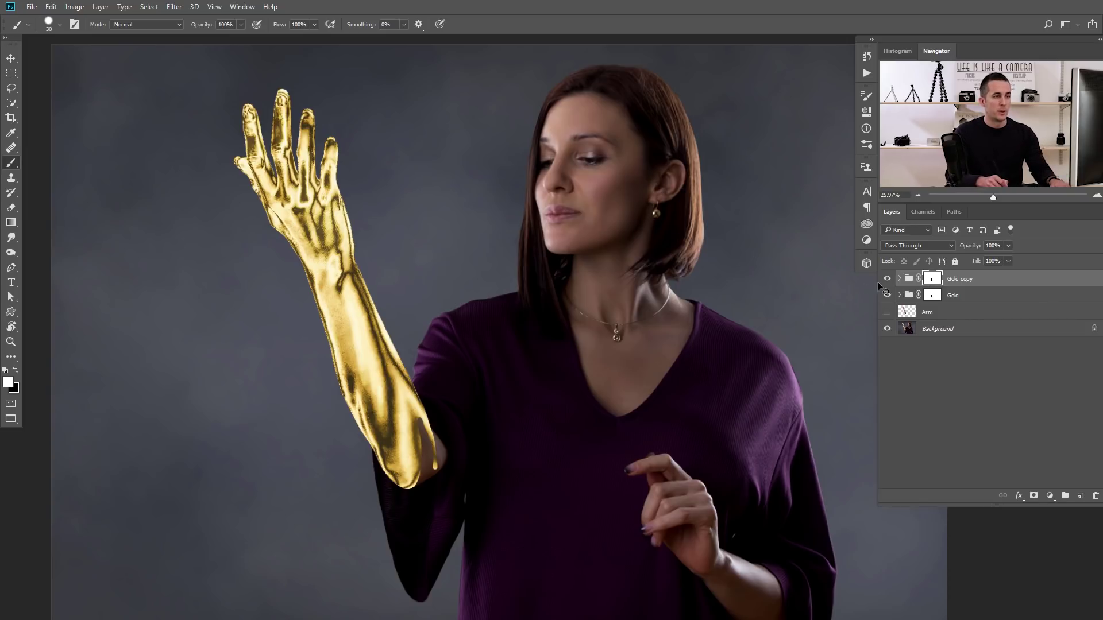
pyautogui.hotkey('ctrl', 'e')
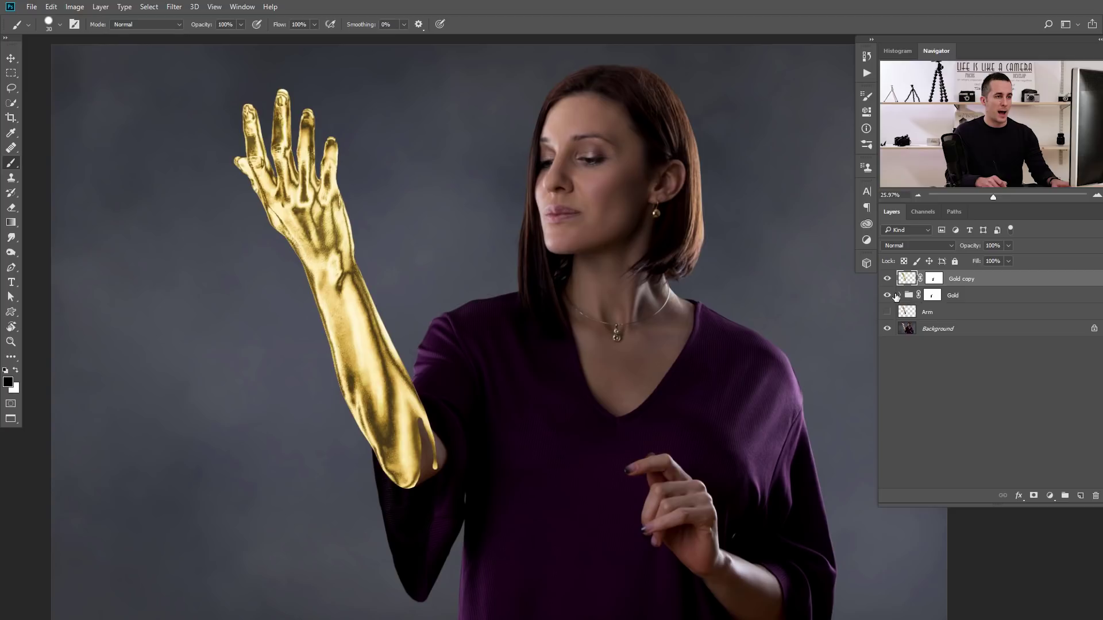
pyautogui.click(886, 279)
pyautogui.click(886, 280)
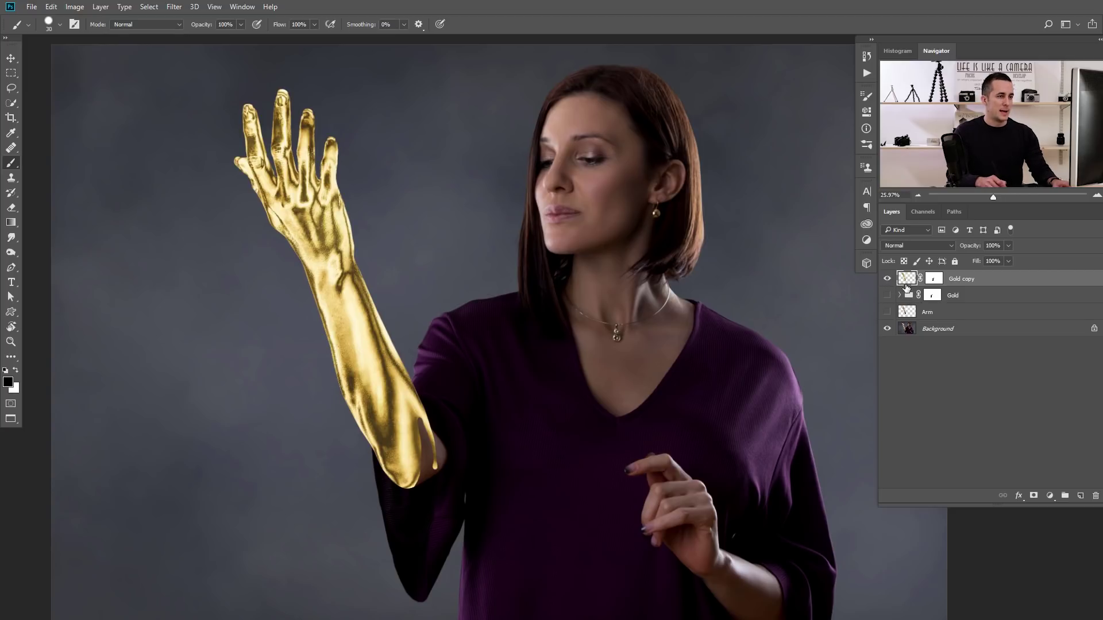
pyautogui.click(887, 279)
pyautogui.click(887, 280)
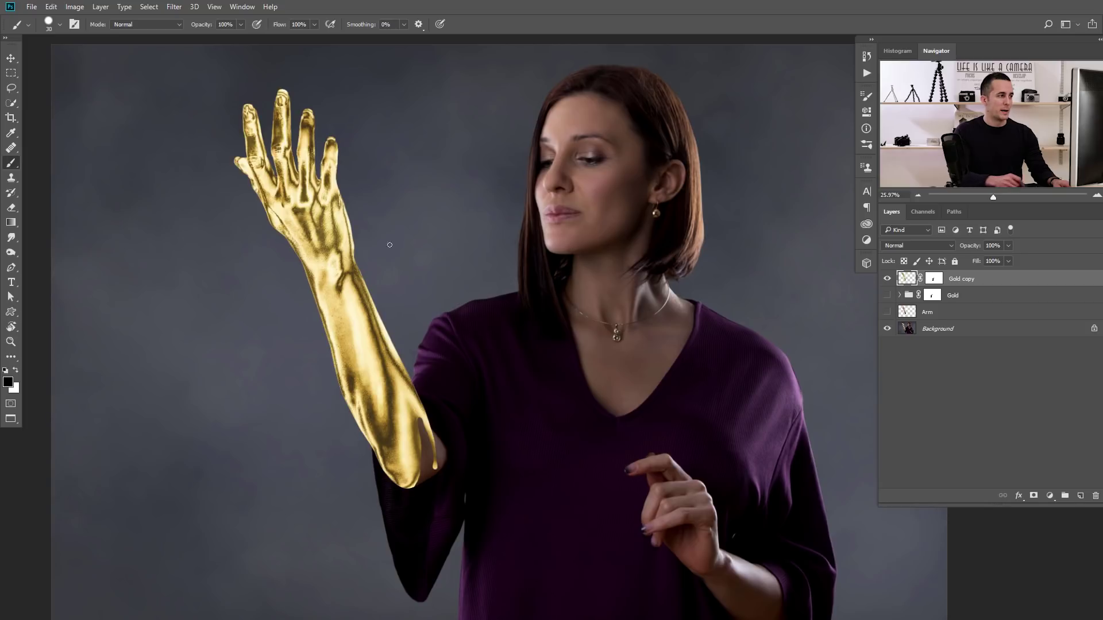
# Extend the gap between the forearm and the drip upward on the Gold copy mask with a black 20 px brush
pyautogui.moveTo(401, 409); pyautogui.dragTo(630, 385)
pyautogui.click(929, 281)
pyautogui.press('x')
pyautogui.moveTo(509, 441); pyautogui.dragTo(538, 445)
pyautogui.press('x')
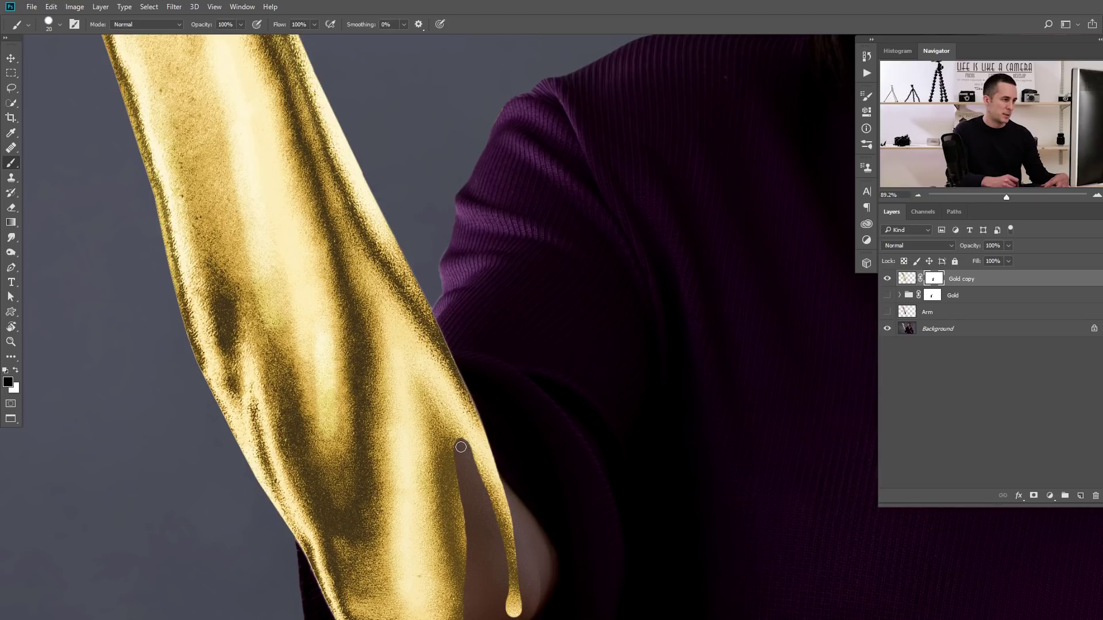
pyautogui.moveTo(455, 430)
pyautogui.mouseDown()
pyautogui.moveTo(460, 452)
pyautogui.moveTo(452, 418)
pyautogui.moveTo(480, 476)
pyautogui.mouseUp()
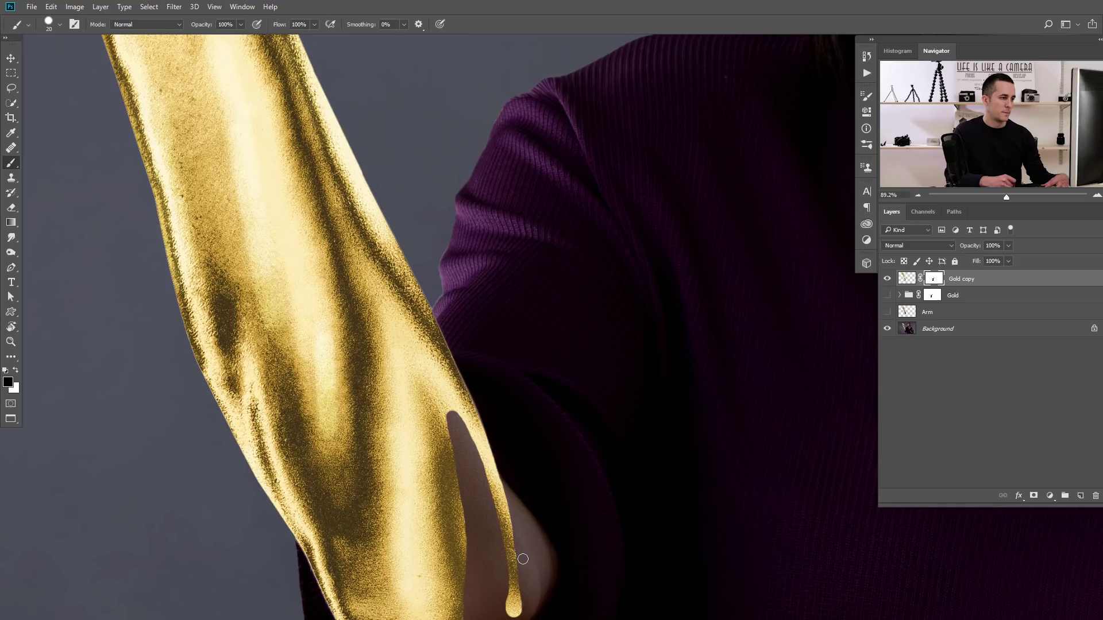
pyautogui.moveTo(456, 478)
pyautogui.mouseDown()
pyautogui.moveTo(420, 489)
pyautogui.moveTo(424, 519)
pyautogui.mouseUp()
pyautogui.moveTo(429, 481); pyautogui.dragTo(463, 473)
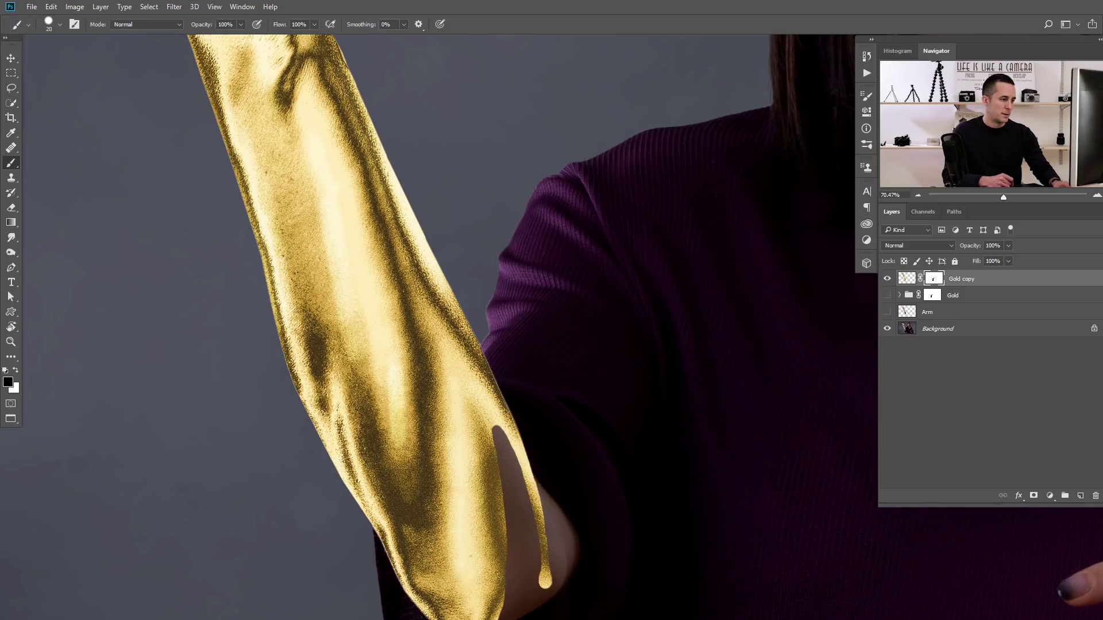
pyautogui.moveTo(536, 585); pyautogui.dragTo(492, 554)
pyautogui.moveTo(497, 476); pyautogui.dragTo(422, 405)
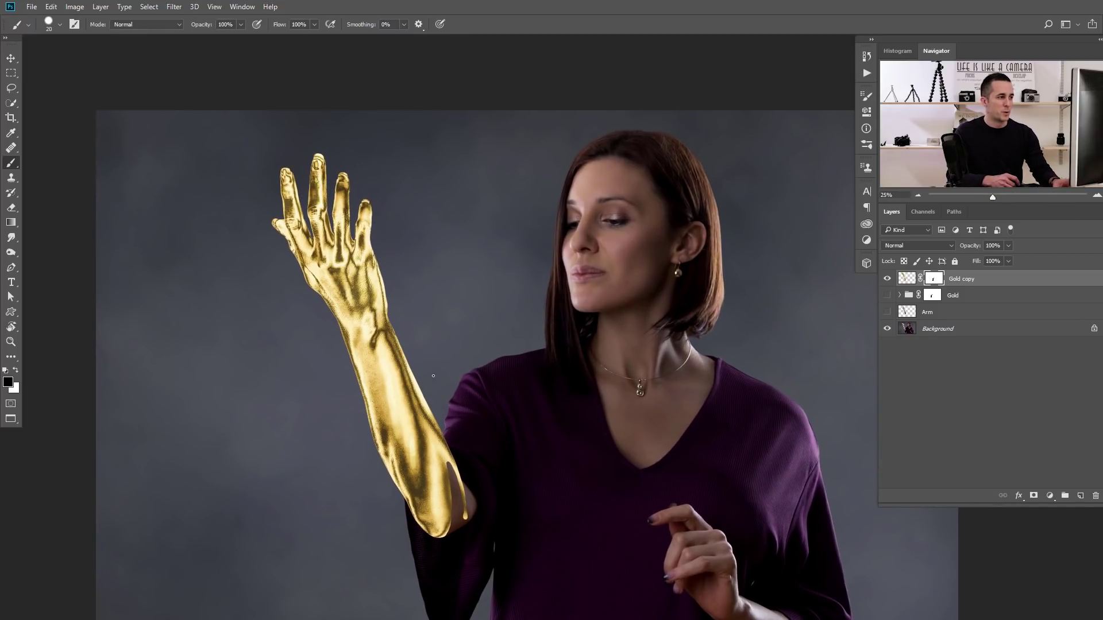
# Apply the layer mask of the Gold copy layer permanently
pyautogui.moveTo(441, 476); pyautogui.dragTo(392, 383)
pyautogui.moveTo(434, 469); pyautogui.dragTo(477, 403)
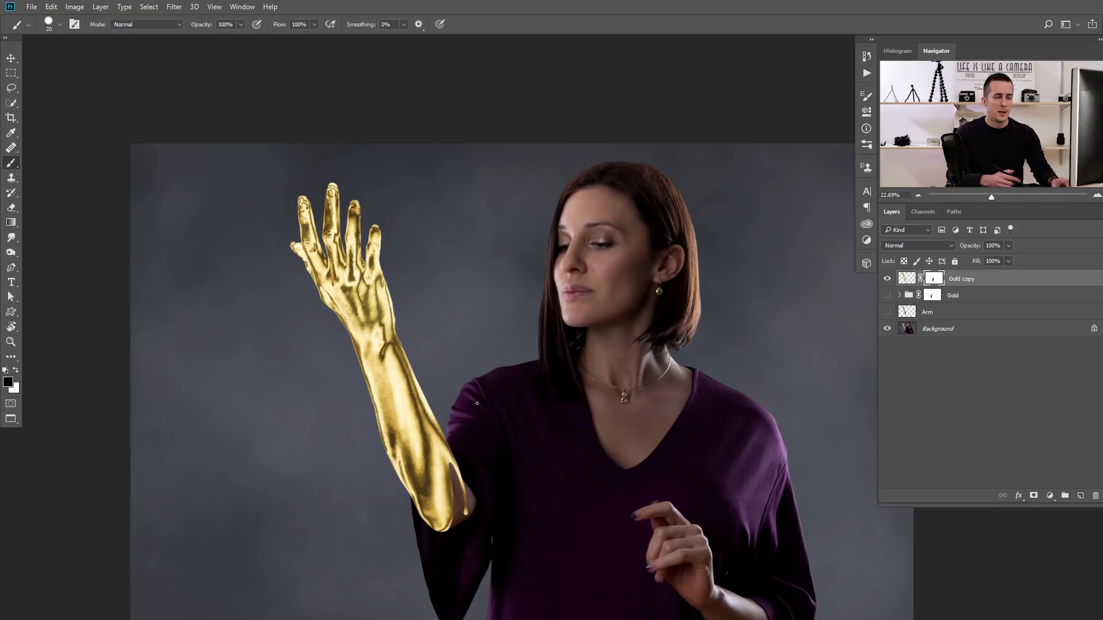
pyautogui.moveTo(438, 463); pyautogui.dragTo(434, 375)
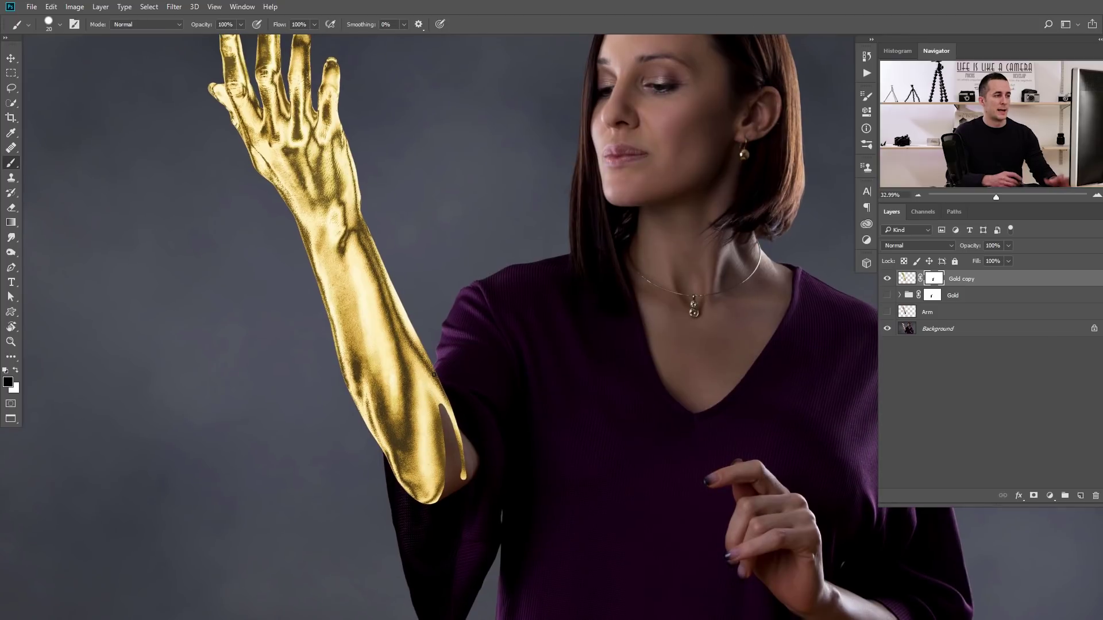
pyautogui.rightClick(936, 280)
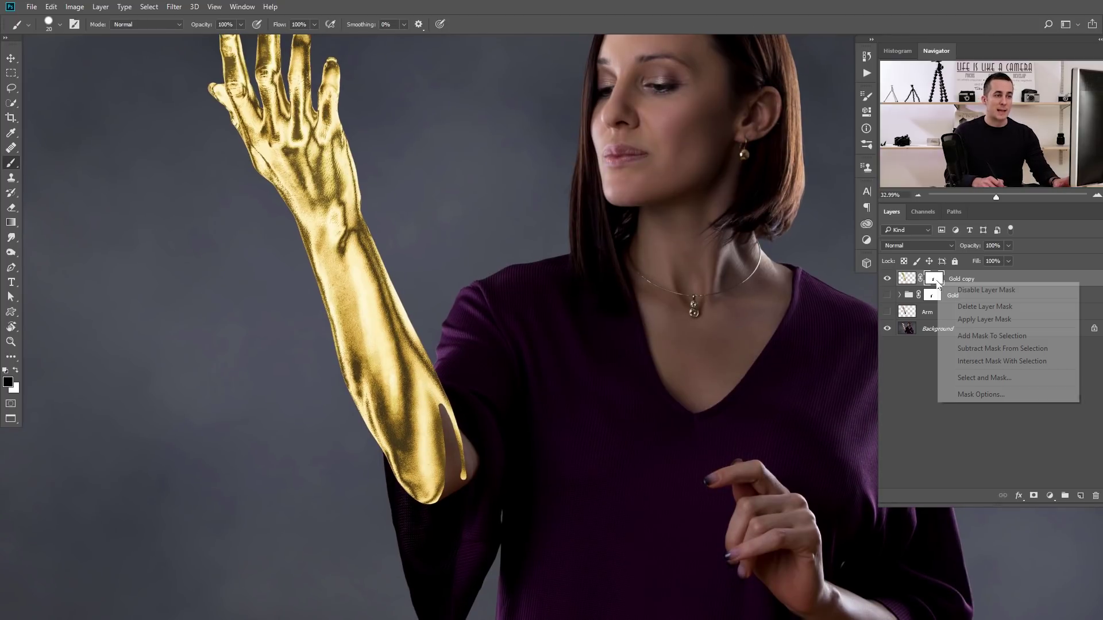
pyautogui.click(975, 320)
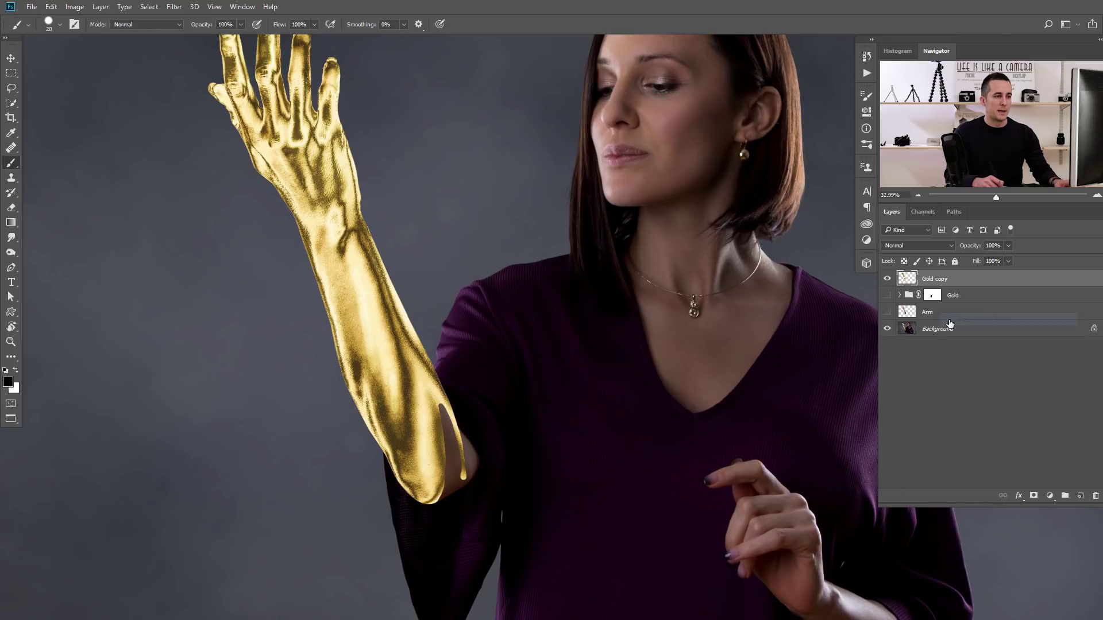
# Isolate the Gold copy layer to inspect the cut-out arm and drip, and restore the other layers' visibility
pyautogui.keyDown('alt'); pyautogui.click(886, 279); pyautogui.keyUp('alt')
pyautogui.moveTo(506, 348); pyautogui.dragTo(458, 328)
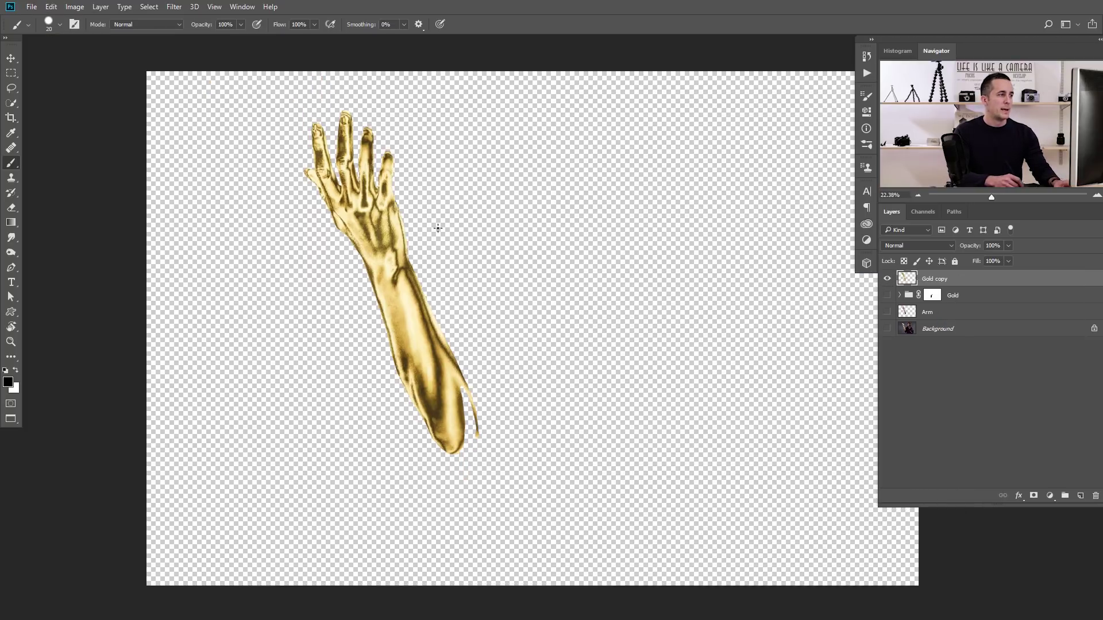
pyautogui.keyDown('alt'); pyautogui.click(889, 281); pyautogui.keyUp('alt')
pyautogui.keyDown('alt'); pyautogui.click(888, 281); pyautogui.keyUp('alt')
pyautogui.keyDown('alt'); pyautogui.click(889, 282); pyautogui.keyUp('alt')
pyautogui.keyDown('alt'); pyautogui.click(891, 283); pyautogui.keyUp('alt')
pyautogui.keyDown('alt'); pyautogui.click(891, 282); pyautogui.keyUp('alt')
# Open the Gold copy layer in Liquify and pull a thin drip down from the elbow tip with Forward Warp
pyautogui.moveTo(450, 373); pyautogui.dragTo(491, 368)
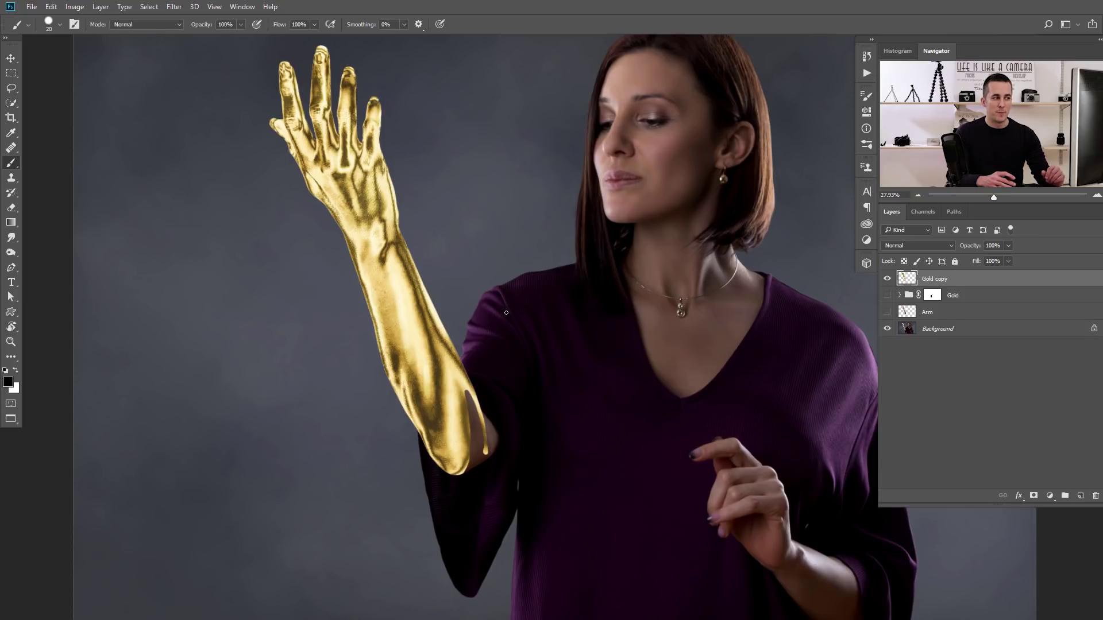
pyautogui.click(175, 7)
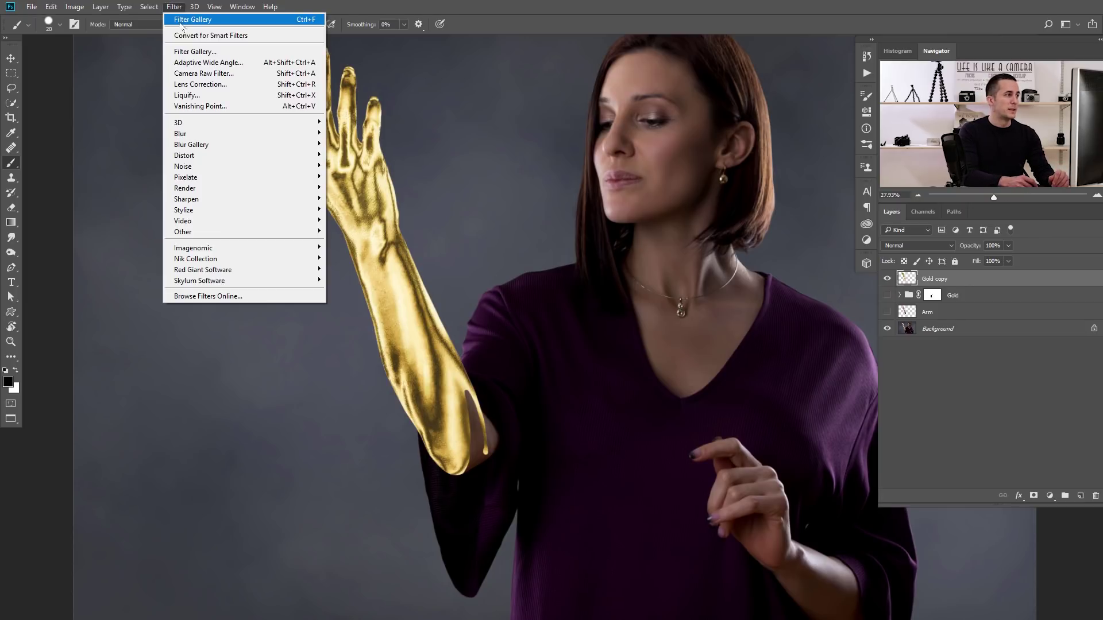
pyautogui.click(198, 96)
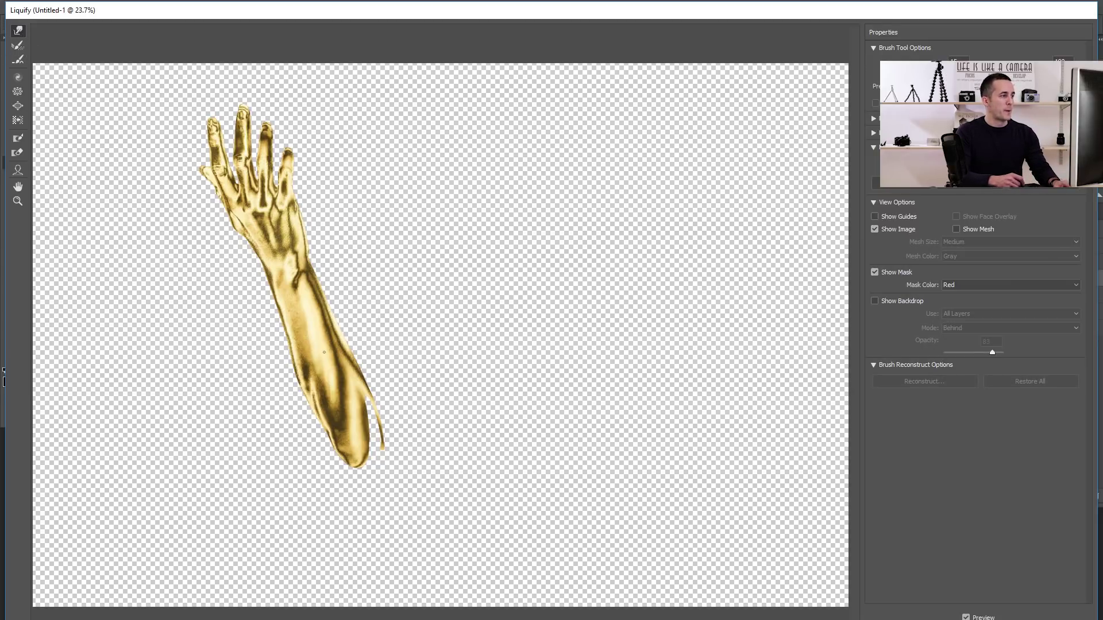
pyautogui.keyDown('ctrl'); pyautogui.click(318, 405); pyautogui.keyUp('ctrl')
pyautogui.keyDown('ctrl'); pyautogui.click(340, 409); pyautogui.keyUp('ctrl')
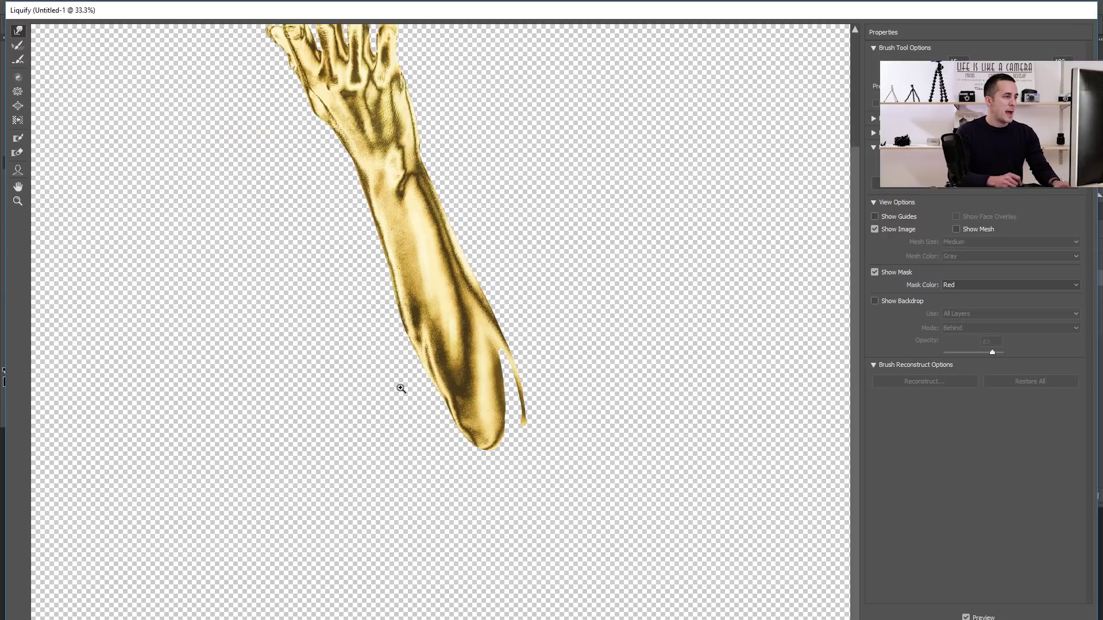
pyautogui.keyDown('ctrl'); pyautogui.click(462, 400); pyautogui.keyUp('ctrl')
pyautogui.keyDown('ctrl'); pyautogui.click(478, 387); pyautogui.keyUp('ctrl')
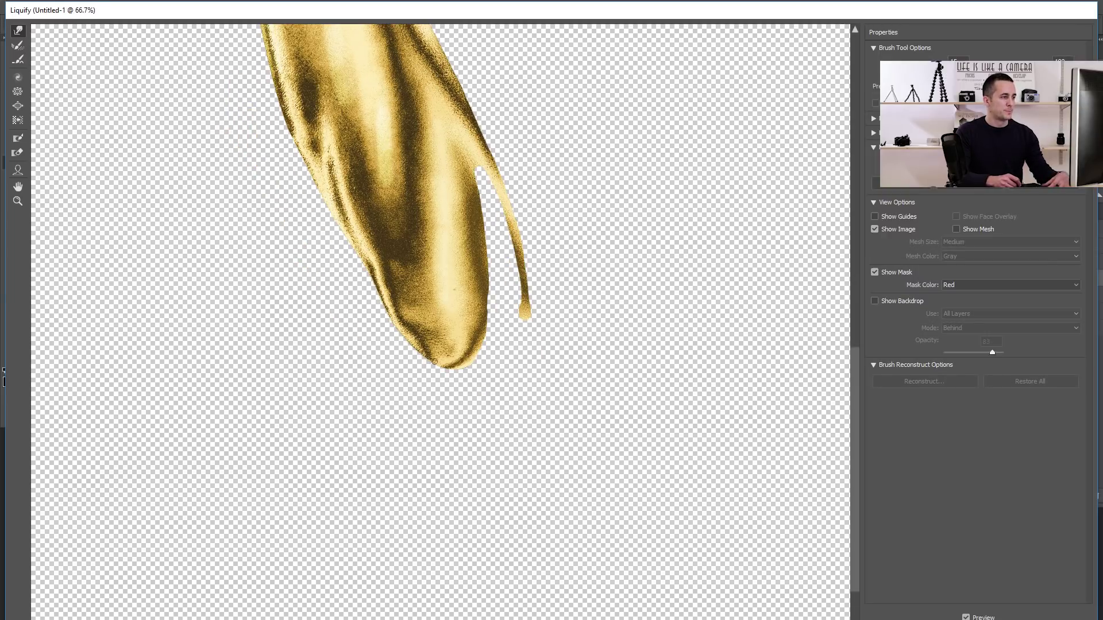
pyautogui.press(']')
pyautogui.moveTo(476, 355); pyautogui.dragTo(470, 406)
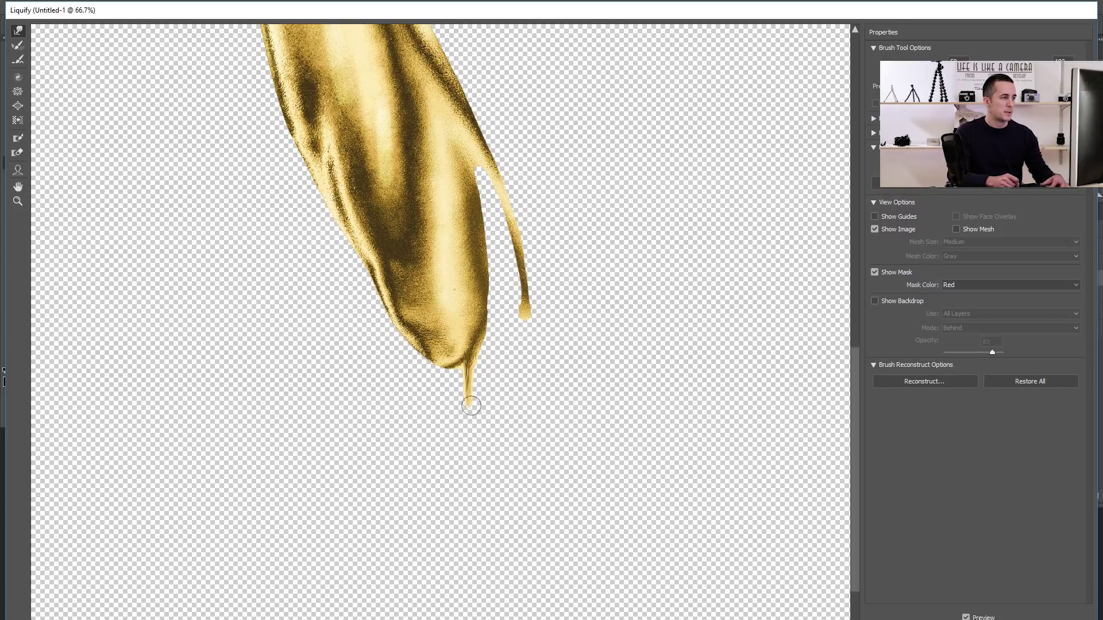
# Refine the elbow-tip drip with differently sized warp brushes into a narrow stem with a rounded droplet end
pyautogui.keyDown('ctrl'); pyautogui.click(468, 399); pyautogui.keyUp('ctrl')
pyautogui.press('[')
pyautogui.moveTo(443, 272)
pyautogui.mouseDown()
pyautogui.moveTo(443, 340)
pyautogui.moveTo(430, 341)
pyautogui.moveTo(453, 343)
pyautogui.mouseUp()
pyautogui.press('[')
pyautogui.press(']')
pyautogui.press(']')
pyautogui.press(']')
pyautogui.press(']')
pyautogui.press(']')
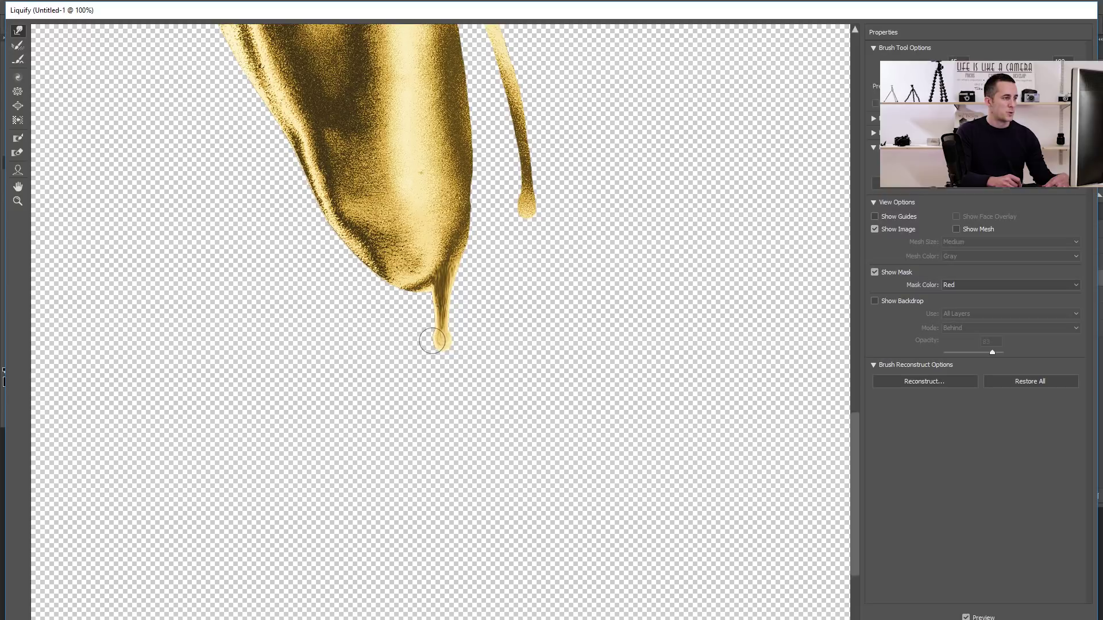
pyautogui.moveTo(437, 335)
pyautogui.mouseDown()
pyautogui.moveTo(451, 325)
pyautogui.moveTo(433, 325)
pyautogui.moveTo(432, 311)
pyautogui.mouseUp()
pyautogui.press(']')
pyautogui.press(']')
pyautogui.press(']')
pyautogui.press(']')
pyautogui.press(']')
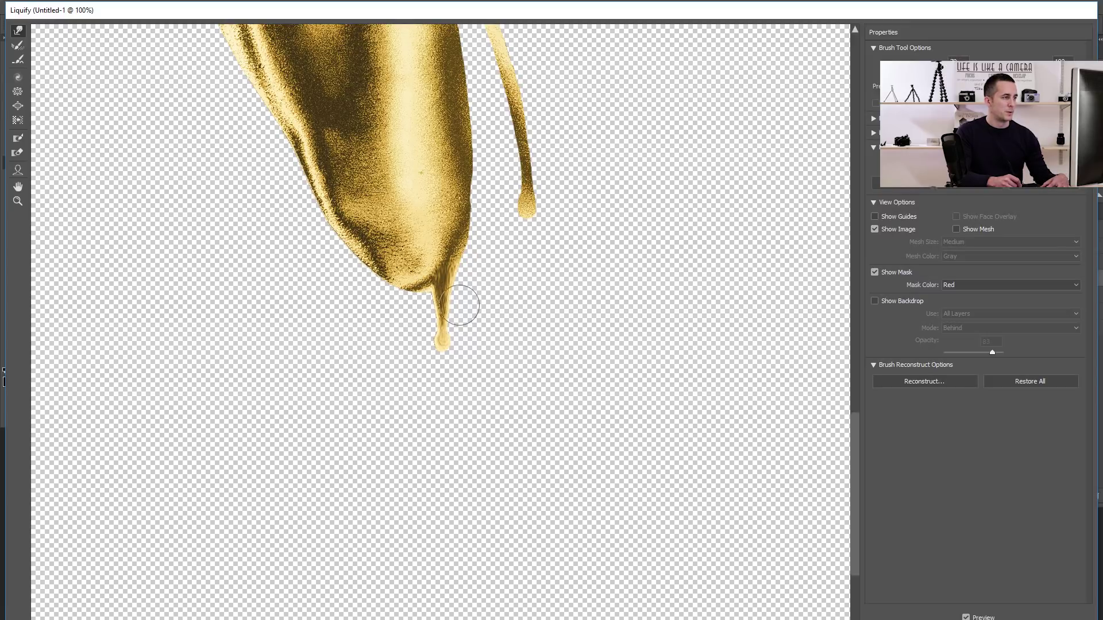
pyautogui.press('[')
pyautogui.press('[')
pyautogui.press('[')
pyautogui.press('[')
pyautogui.press('[')
# Pull a second thin drip straight down from the outer edge of the lower forearm with a small warp brush
pyautogui.press('space')
pyautogui.moveTo(288, 161); pyautogui.dragTo(380, 357)
pyautogui.press('[')
pyautogui.press('[')
pyautogui.press('[')
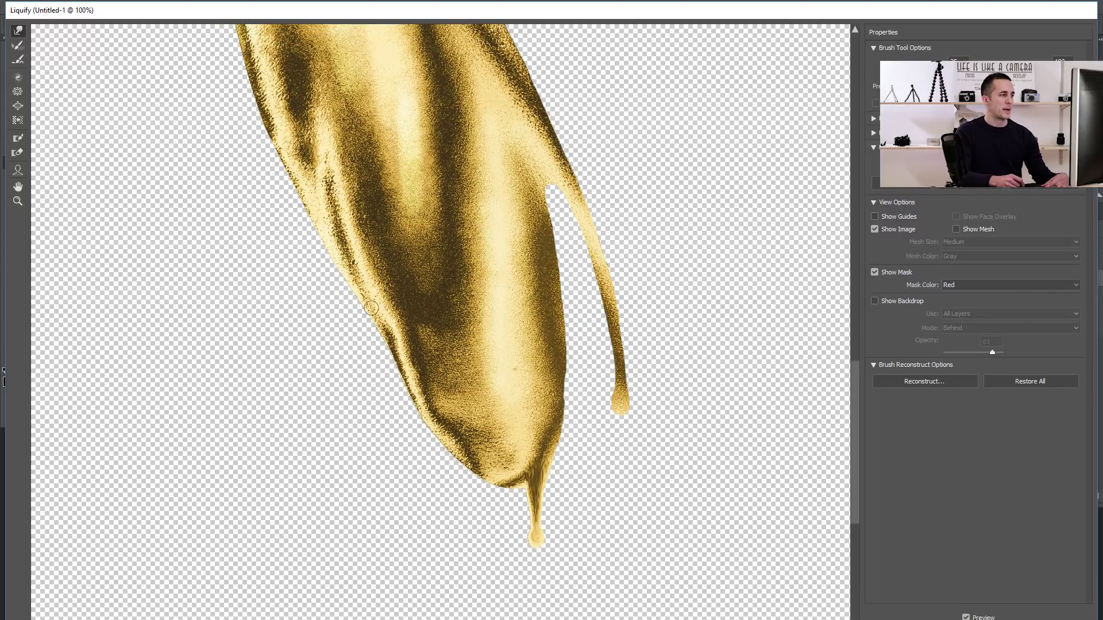
pyautogui.press('[')
pyautogui.moveTo(355, 276); pyautogui.dragTo(357, 361)
pyautogui.press(']')
pyautogui.moveTo(354, 300)
pyautogui.mouseDown()
pyautogui.moveTo(359, 351)
pyautogui.moveTo(353, 289)
pyautogui.moveTo(358, 372)
pyautogui.moveTo(355, 335)
pyautogui.moveTo(359, 376)
pyautogui.mouseUp()
pyautogui.press(']')
# Slim the forearm drip's stem and shape its lower end into a rounded droplet, varying the warp brush size
pyautogui.keyDown('ctrl'); pyautogui.click(356, 362); pyautogui.keyUp('ctrl')
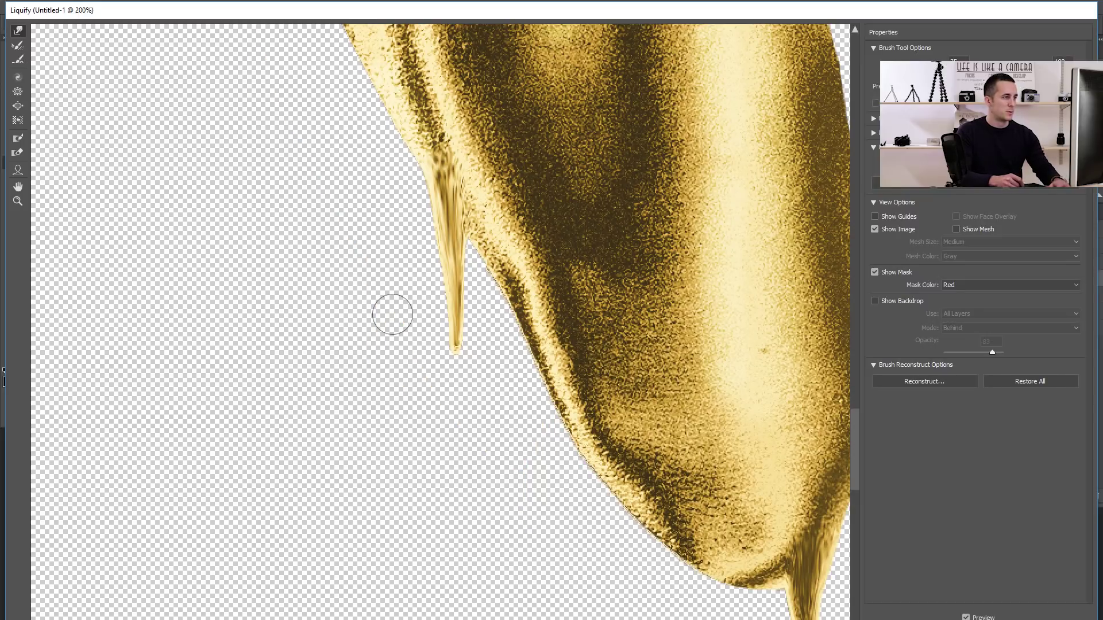
pyautogui.moveTo(407, 235); pyautogui.dragTo(415, 230)
pyautogui.press('[')
pyautogui.press('[')
pyautogui.press('[')
pyautogui.press('[')
pyautogui.press('[')
pyautogui.press('[')
pyautogui.moveTo(447, 346)
pyautogui.mouseDown()
pyautogui.moveTo(439, 340)
pyautogui.moveTo(466, 337)
pyautogui.moveTo(458, 349)
pyautogui.moveTo(446, 342)
pyautogui.mouseUp()
pyautogui.press('[')
pyautogui.press('[')
pyautogui.press('[')
pyautogui.moveTo(400, 305); pyautogui.dragTo(391, 389)
pyautogui.press(']')
pyautogui.press(']')
pyautogui.press(']')
pyautogui.press(']')
pyautogui.press(']')
pyautogui.press(']')
pyautogui.press(']')
pyautogui.press(']')
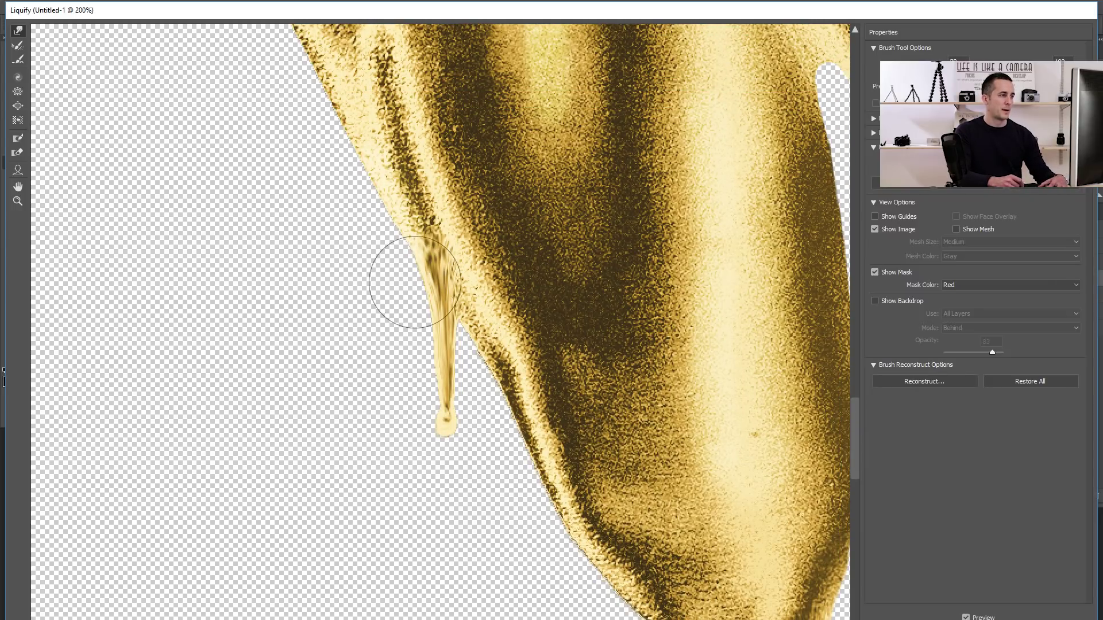
# Pull a drip down from the edge of the hand below the thumb, giving it a slim stem and rounded end
pyautogui.moveTo(402, 254); pyautogui.dragTo(402, 356)
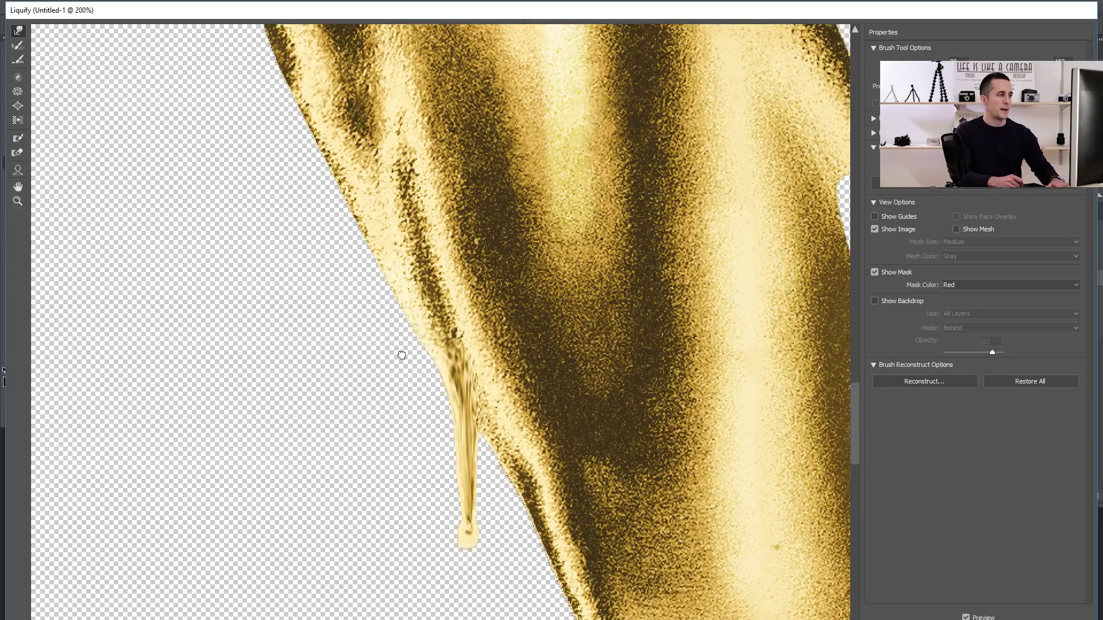
pyautogui.keyDown('alt'); pyautogui.click(399, 327); pyautogui.keyUp('alt')
pyautogui.keyDown('alt'); pyautogui.click(399, 328); pyautogui.keyUp('alt')
pyautogui.moveTo(407, 265); pyautogui.dragTo(401, 333)
pyautogui.moveTo(385, 249); pyautogui.dragTo(388, 411)
pyautogui.moveTo(379, 346)
pyautogui.mouseDown()
pyautogui.moveTo(402, 419)
pyautogui.moveTo(394, 404)
pyautogui.mouseUp()
pyautogui.keyDown('ctrl'); pyautogui.click(278, 187); pyautogui.keyUp('ctrl')
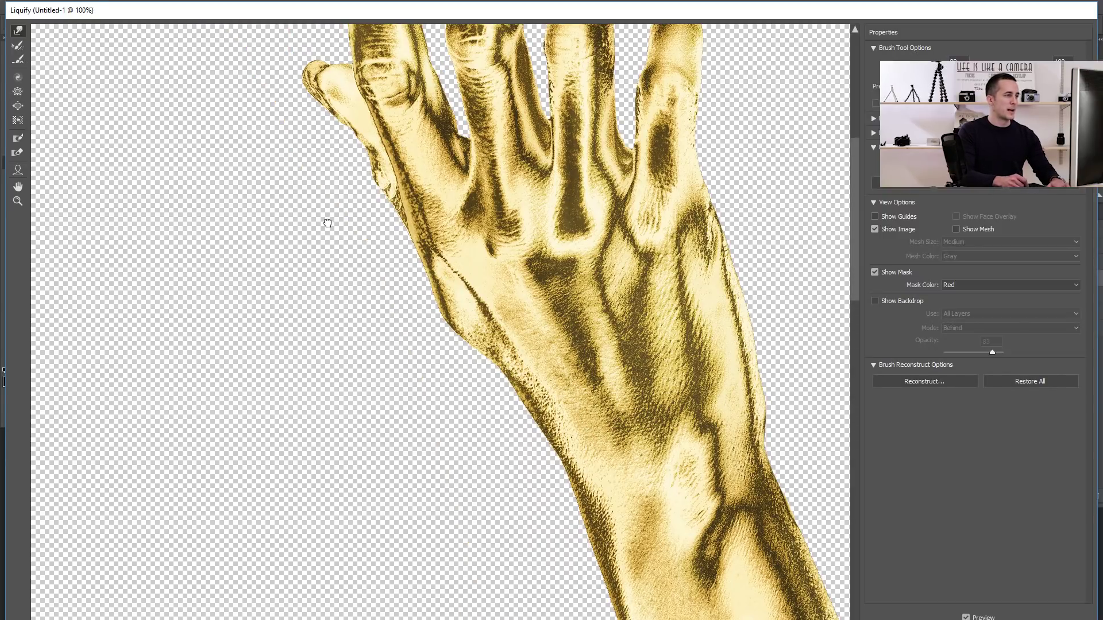
pyautogui.moveTo(327, 223); pyautogui.dragTo(323, 233)
pyautogui.press('[')
pyautogui.press('[')
pyautogui.press('[')
pyautogui.press('[')
pyautogui.press('[')
pyautogui.moveTo(443, 326)
pyautogui.mouseDown()
pyautogui.moveTo(452, 416)
pyautogui.moveTo(439, 405)
pyautogui.moveTo(465, 405)
pyautogui.moveTo(444, 395)
pyautogui.moveTo(451, 374)
pyautogui.moveTo(435, 340)
pyautogui.mouseUp()
pyautogui.press(']')
pyautogui.press('[')
pyautogui.press(']')
pyautogui.press(']')
pyautogui.press(']')
pyautogui.press(']')
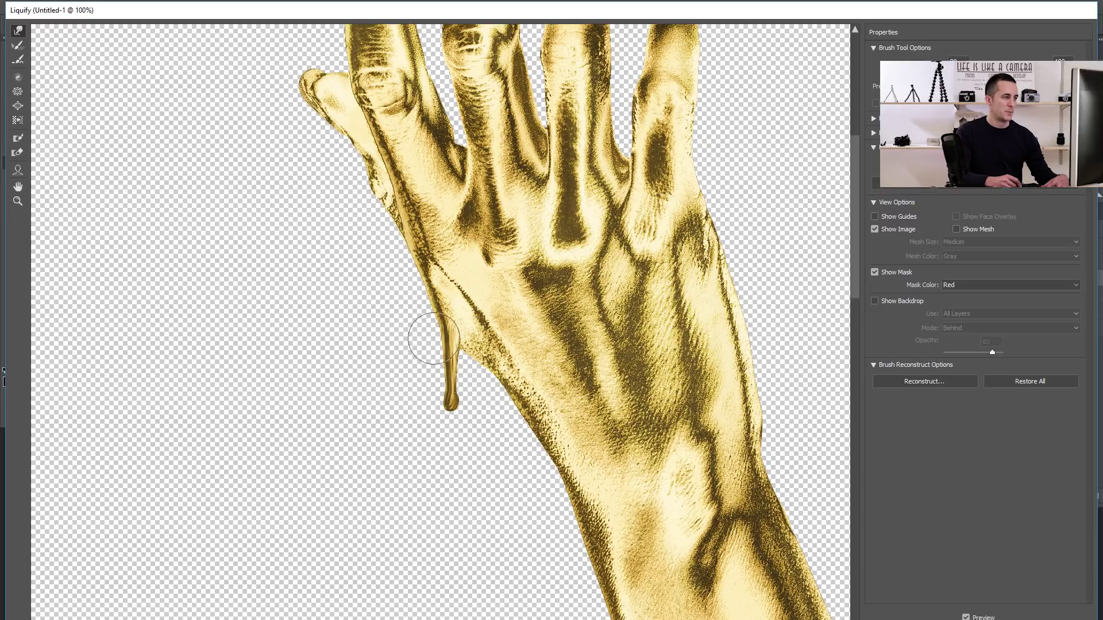
# Pull a short drip with a rounded end down from the thumb tip using a smaller warp brush
pyautogui.press('[')
pyautogui.press('[')
pyautogui.press('[')
pyautogui.press('[')
pyautogui.press('[')
pyautogui.press('[')
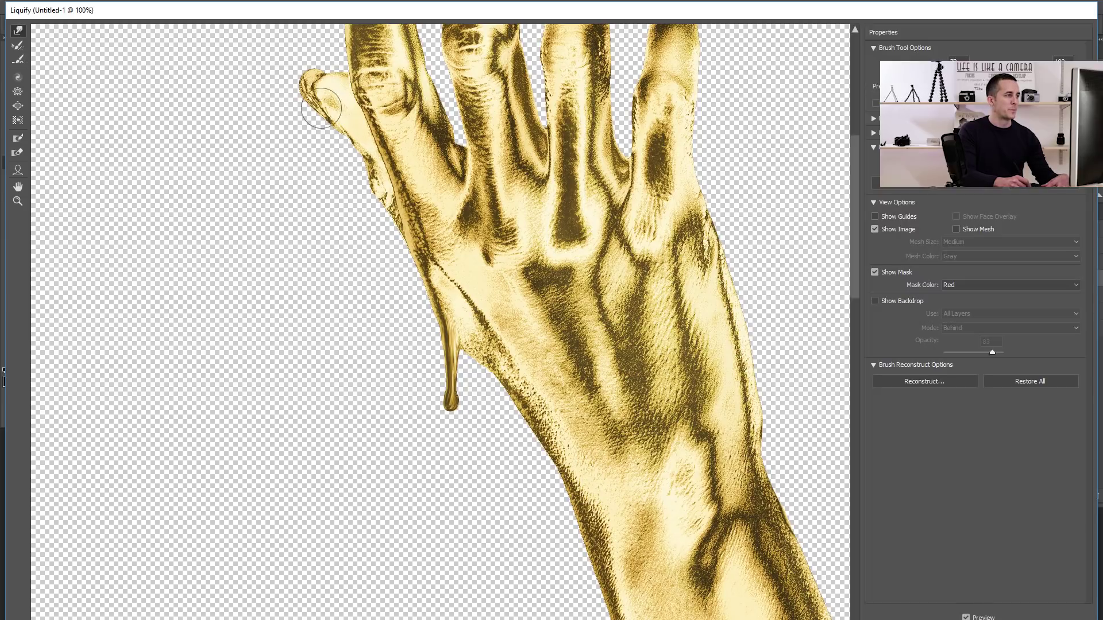
pyautogui.moveTo(326, 126)
pyautogui.mouseDown()
pyautogui.moveTo(330, 149)
pyautogui.moveTo(322, 142)
pyautogui.moveTo(338, 143)
pyautogui.mouseUp()
pyautogui.press('[')
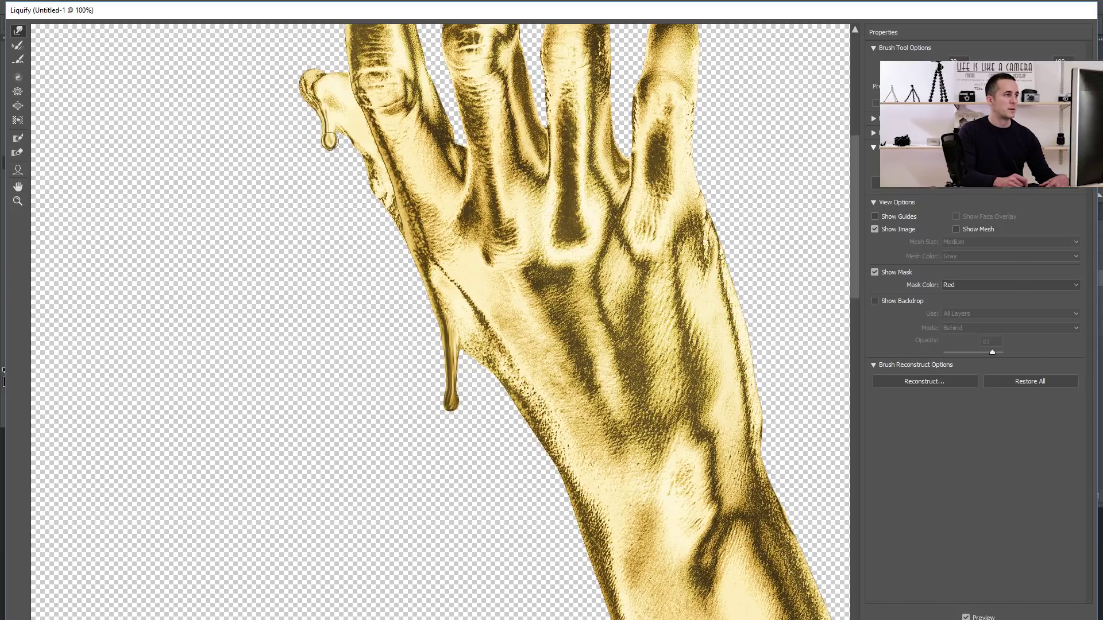
# Show the all-layers backdrop in Liquify to check the drips against the photo, and apply the filter
pyautogui.moveTo(639, 316); pyautogui.dragTo(442, 354)
pyautogui.moveTo(404, 440); pyautogui.dragTo(388, 190)
pyautogui.keyDown('alt'); pyautogui.click(424, 315); pyautogui.keyUp('alt')
pyautogui.keyDown('alt'); pyautogui.click(422, 329); pyautogui.keyUp('alt')
pyautogui.keyDown('alt'); pyautogui.click(428, 337); pyautogui.keyUp('alt')
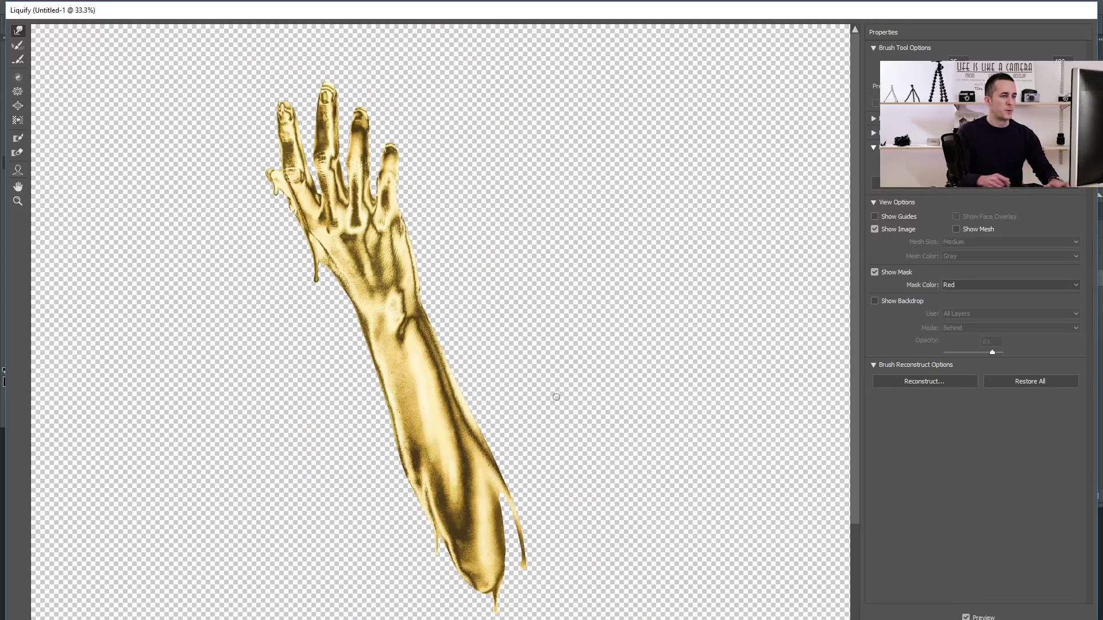
pyautogui.click(882, 301)
pyautogui.keyDown('alt'); pyautogui.click(575, 374); pyautogui.keyUp('alt')
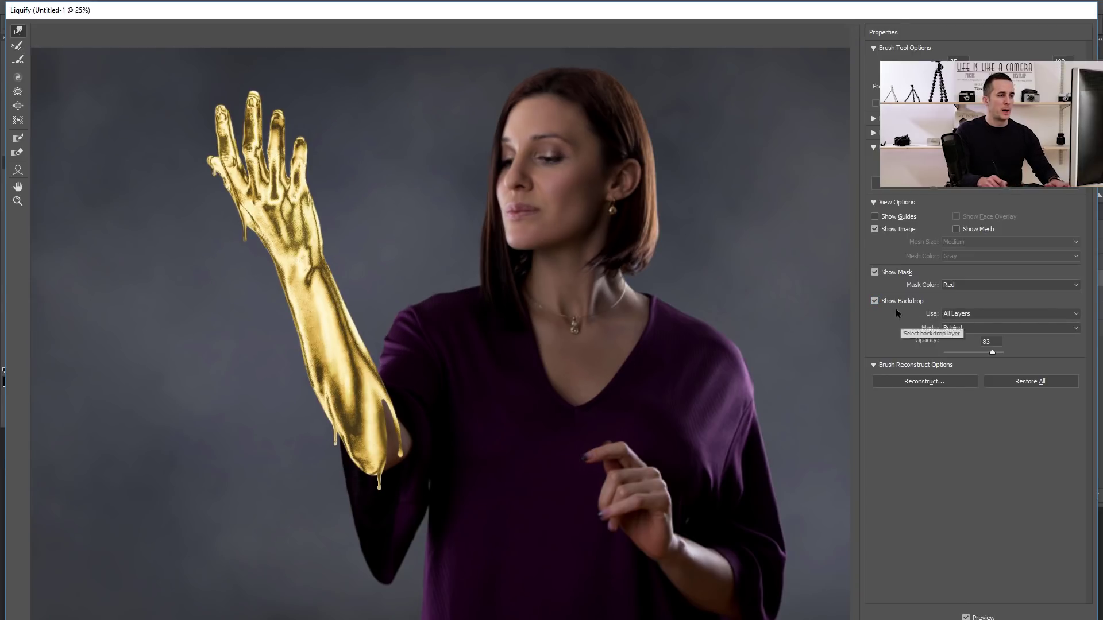
pyautogui.click(877, 301)
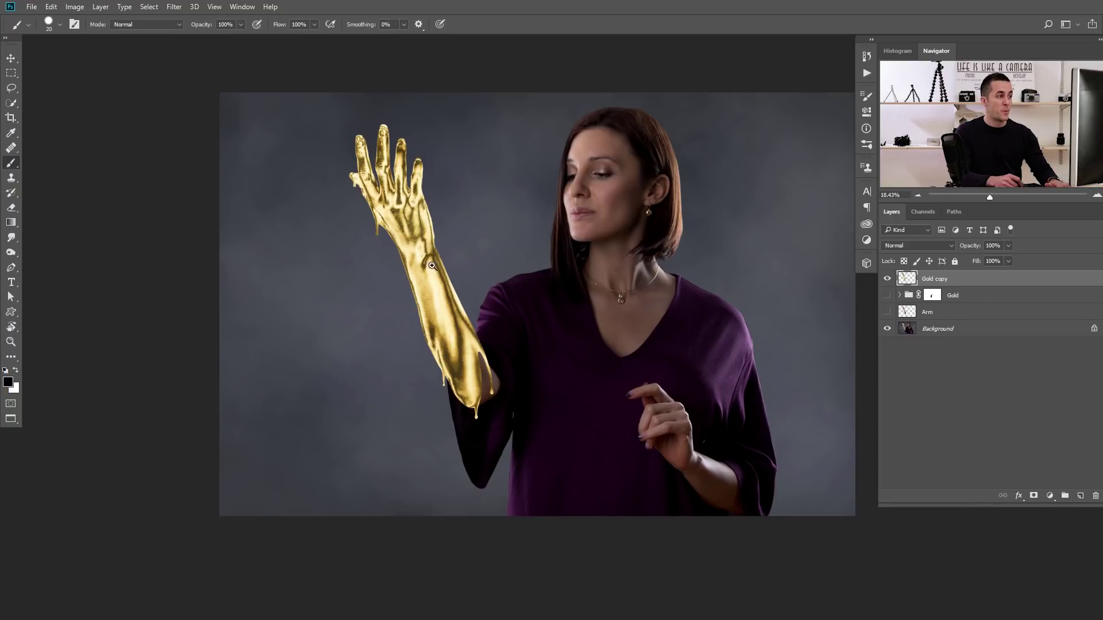
# Lasso the drip on the edge of the hand below the thumb and copy it to a new layer
pyautogui.moveTo(417, 259)
pyautogui.mouseDown()
pyautogui.moveTo(440, 259)
pyautogui.moveTo(426, 260)
pyautogui.mouseUp()
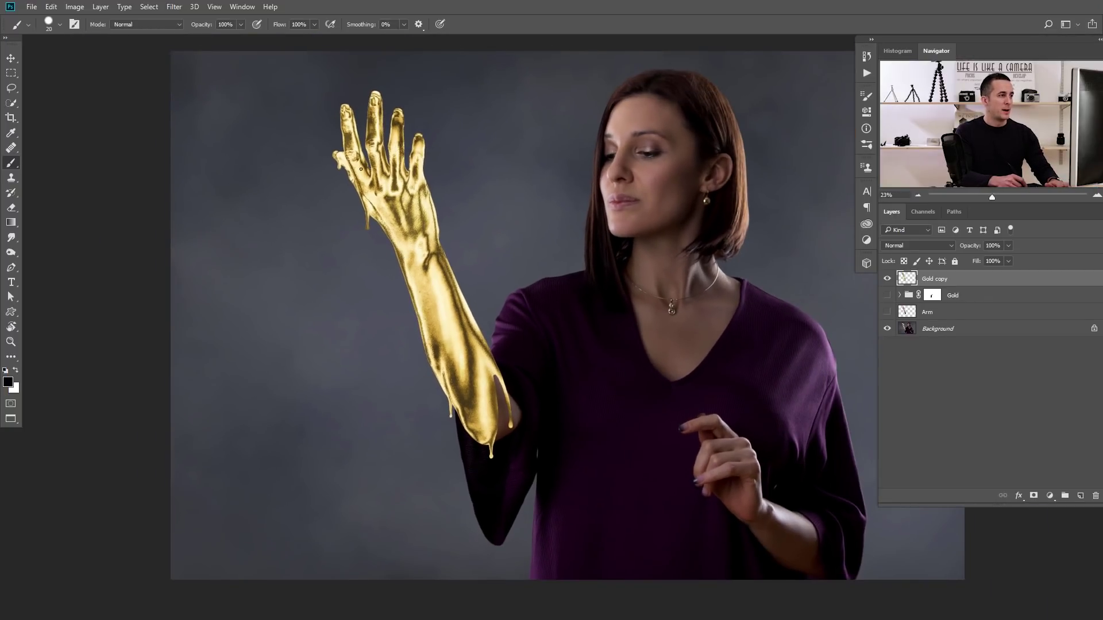
pyautogui.moveTo(365, 227); pyautogui.dragTo(393, 247)
pyautogui.moveTo(509, 477); pyautogui.dragTo(450, 362)
pyautogui.moveTo(490, 410); pyautogui.dragTo(412, 260)
pyautogui.moveTo(469, 346); pyautogui.dragTo(481, 346)
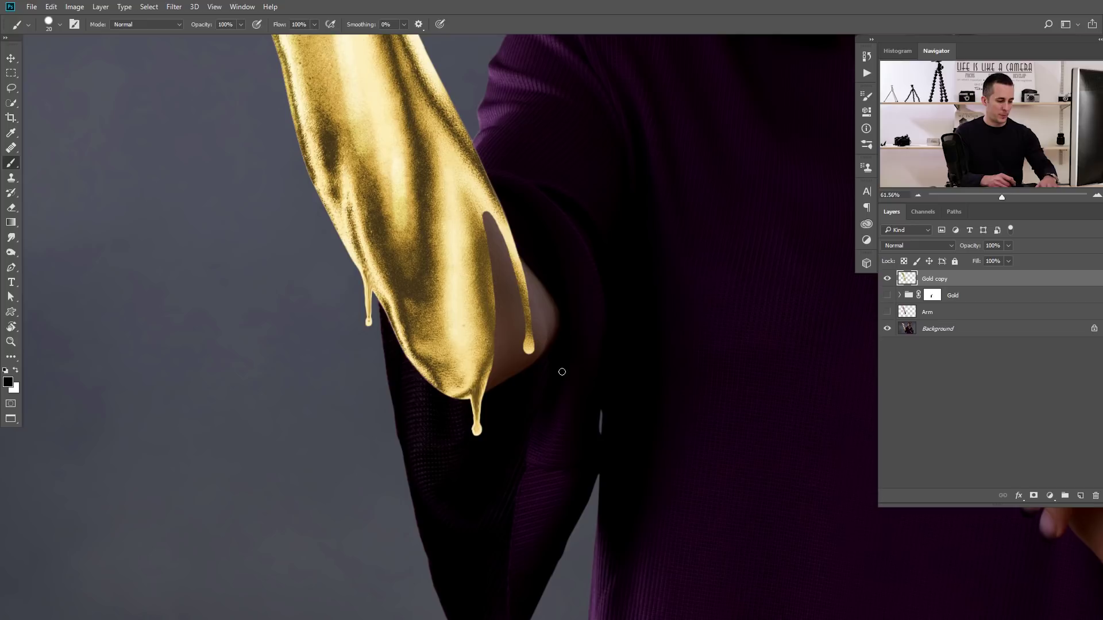
pyautogui.press('l')
pyautogui.moveTo(404, 320); pyautogui.dragTo(447, 445)
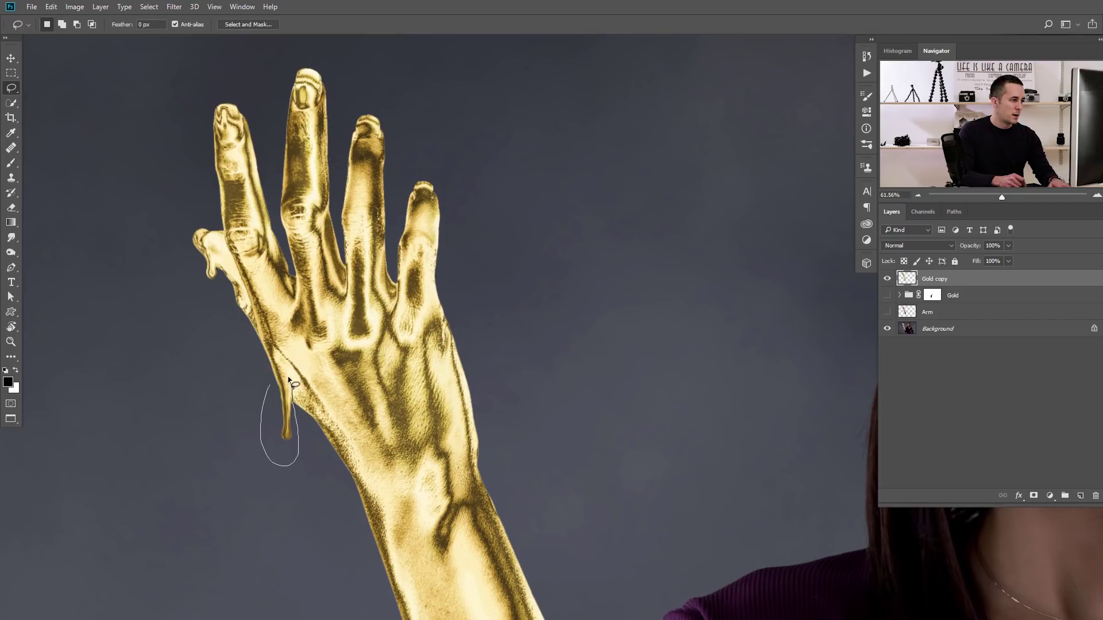
pyautogui.moveTo(277, 376); pyautogui.dragTo(270, 385)
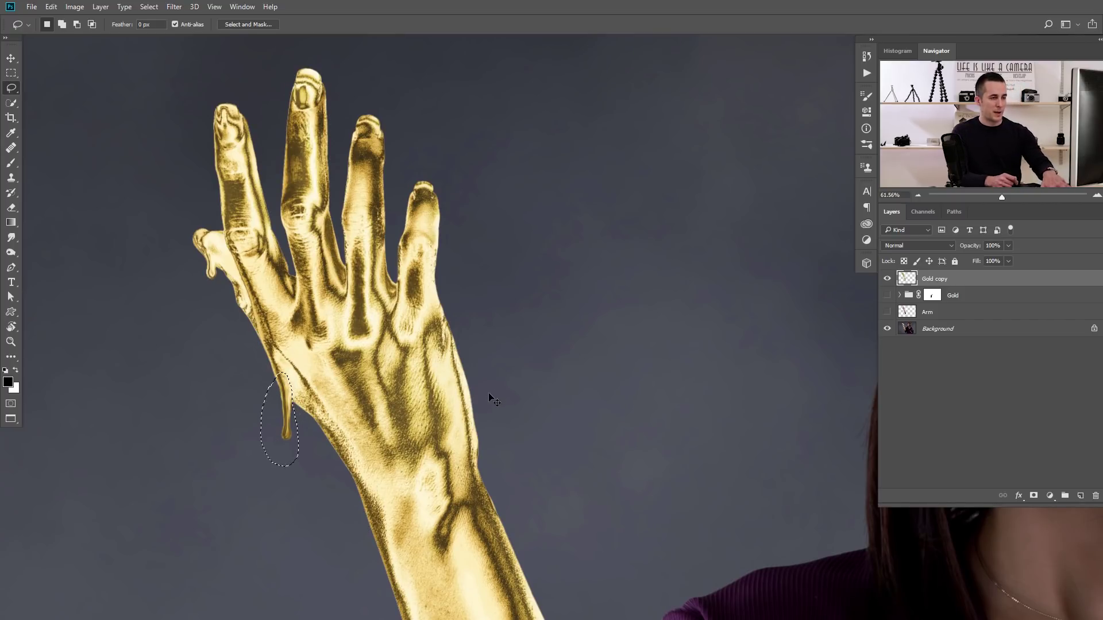
pyautogui.hotkey('ctrl', 'j')
# Move the copied drip onto the forearm just below the wrist, at the end of the dark crease
pyautogui.press('v')
pyautogui.moveTo(285, 398); pyautogui.dragTo(409, 474)
pyautogui.moveTo(416, 389); pyautogui.dragTo(340, 247)
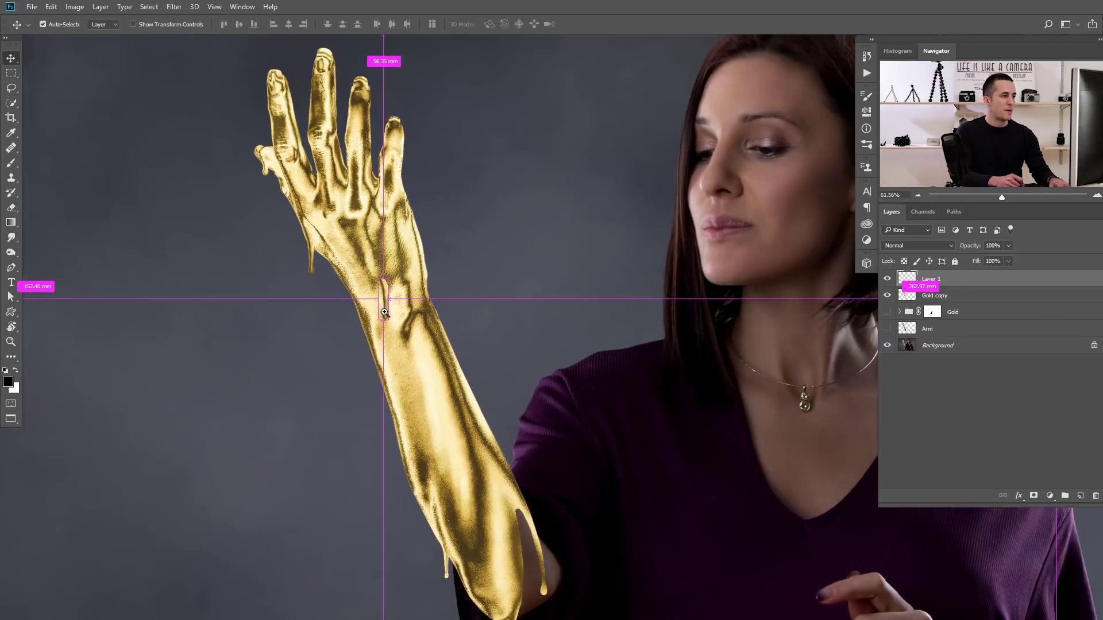
pyautogui.moveTo(382, 291); pyautogui.dragTo(441, 312)
pyautogui.keyDown('ctrl'); pyautogui.click(414, 345); pyautogui.keyUp('ctrl')
pyautogui.moveTo(470, 376); pyautogui.dragTo(424, 415)
pyautogui.moveTo(498, 392); pyautogui.dragTo(685, 358)
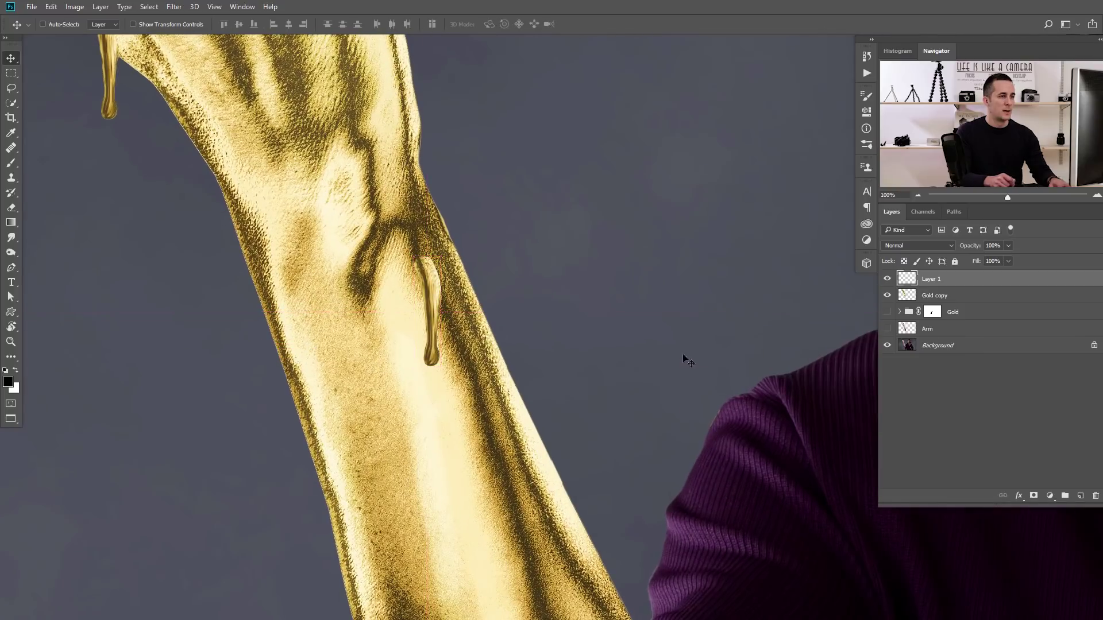
# Add a layer mask to the copied drip and blend its upper end into the arm with a soft 30 px black brush at 30% opacity
pyautogui.click(1034, 495)
pyautogui.press('b')
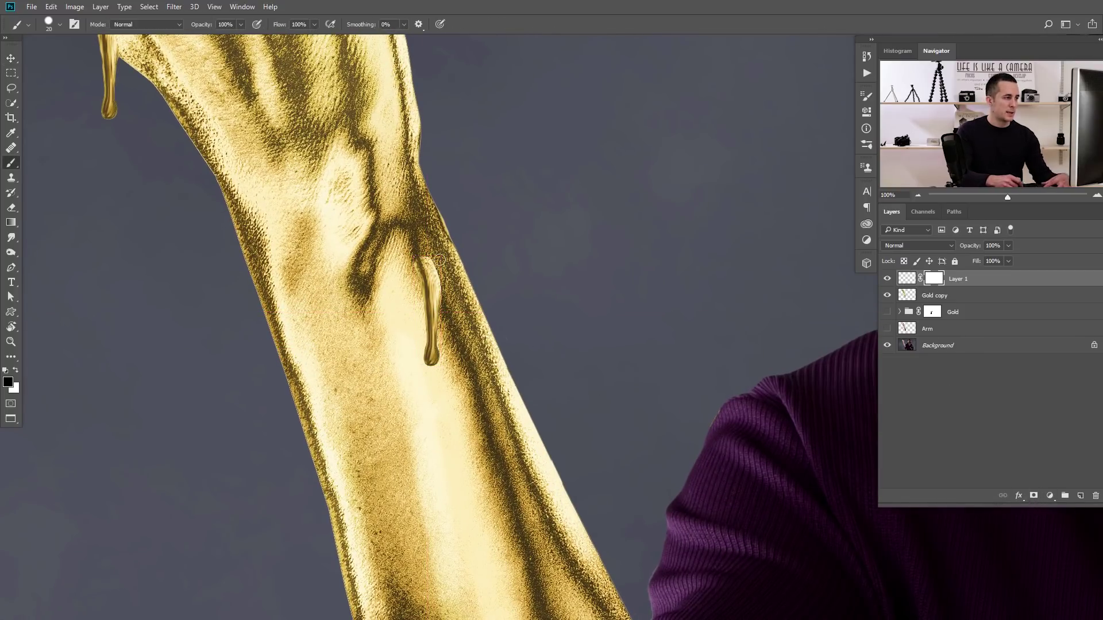
pyautogui.rightClick(446, 279)
pyautogui.click(545, 231)
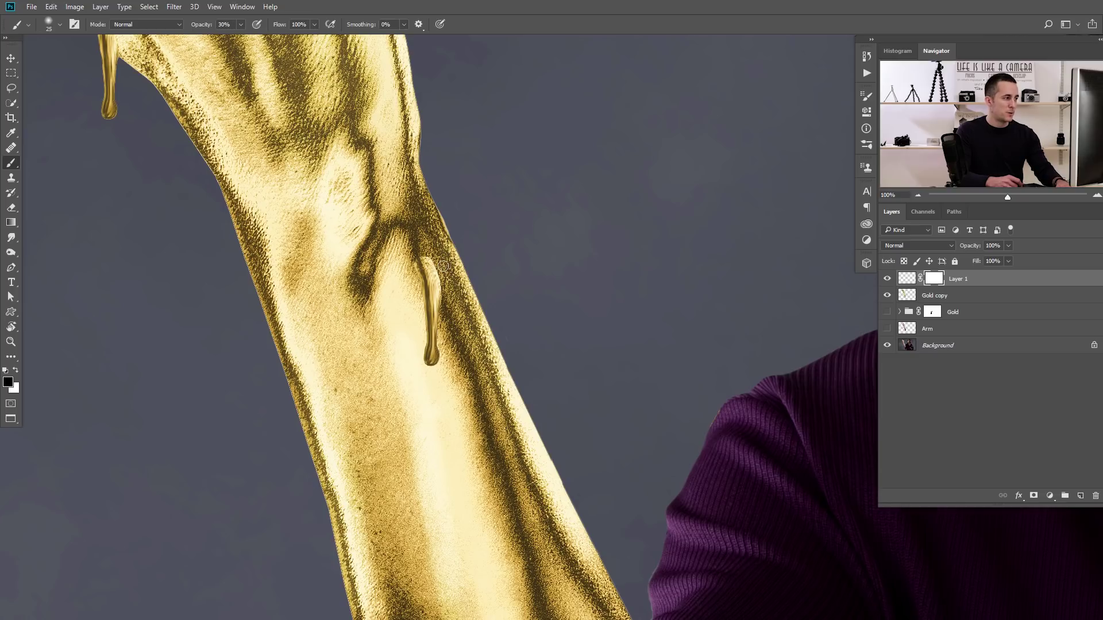
pyautogui.press(']')
pyautogui.press(']')
pyautogui.moveTo(442, 294)
pyautogui.mouseDown()
pyautogui.moveTo(444, 267)
pyautogui.moveTo(443, 297)
pyautogui.mouseUp()
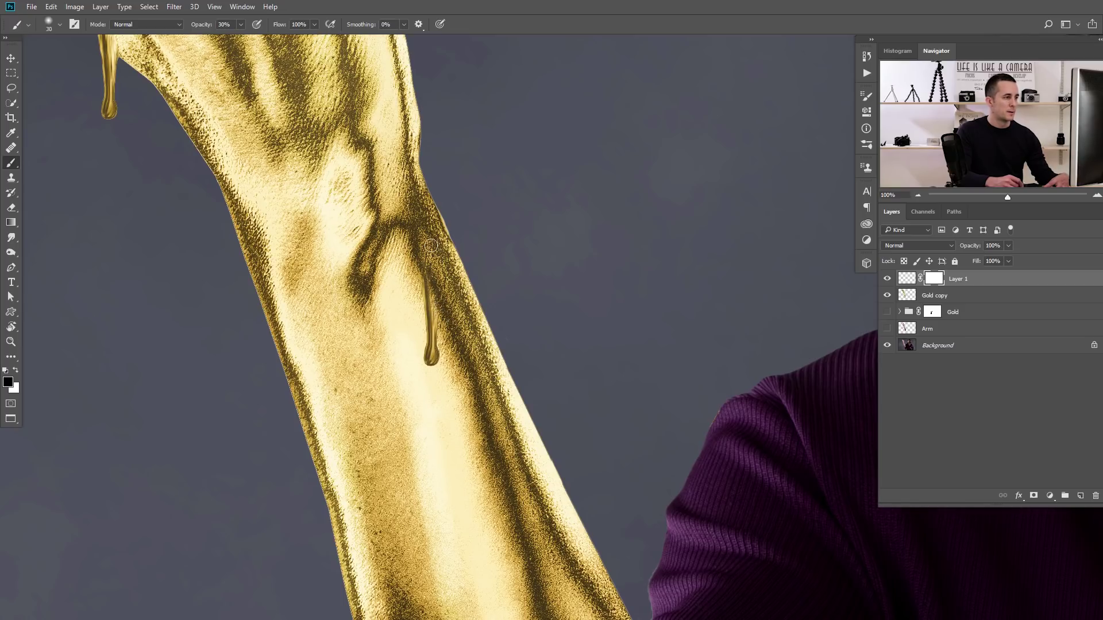
pyautogui.moveTo(437, 307); pyautogui.dragTo(367, 341)
pyautogui.moveTo(459, 346); pyautogui.dragTo(440, 338)
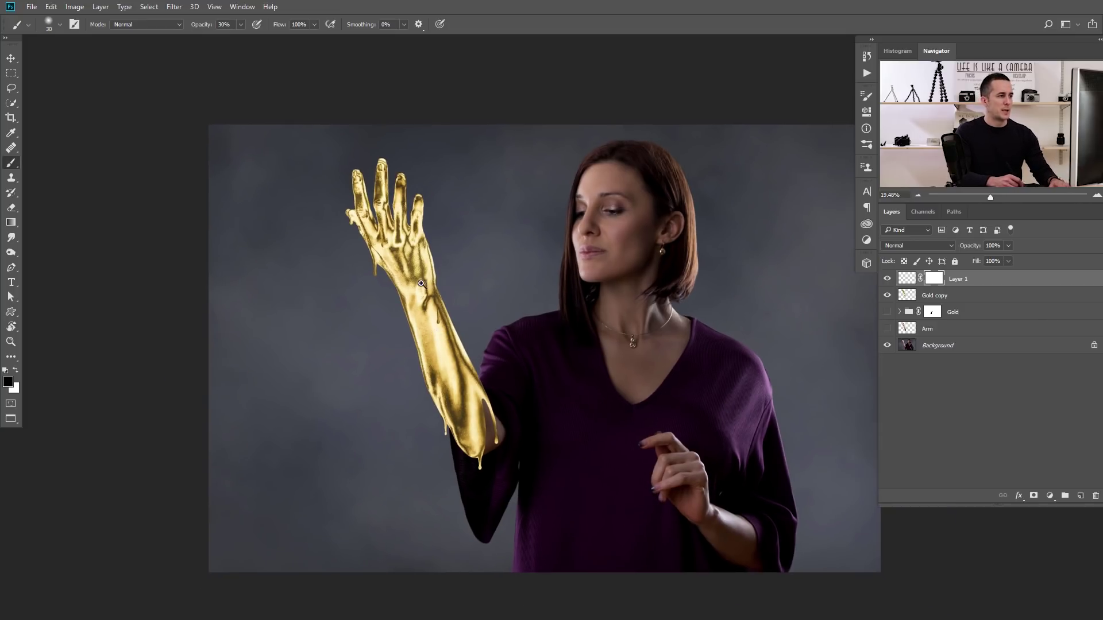
pyautogui.moveTo(420, 280); pyautogui.dragTo(461, 260)
pyautogui.moveTo(498, 318); pyautogui.dragTo(428, 299)
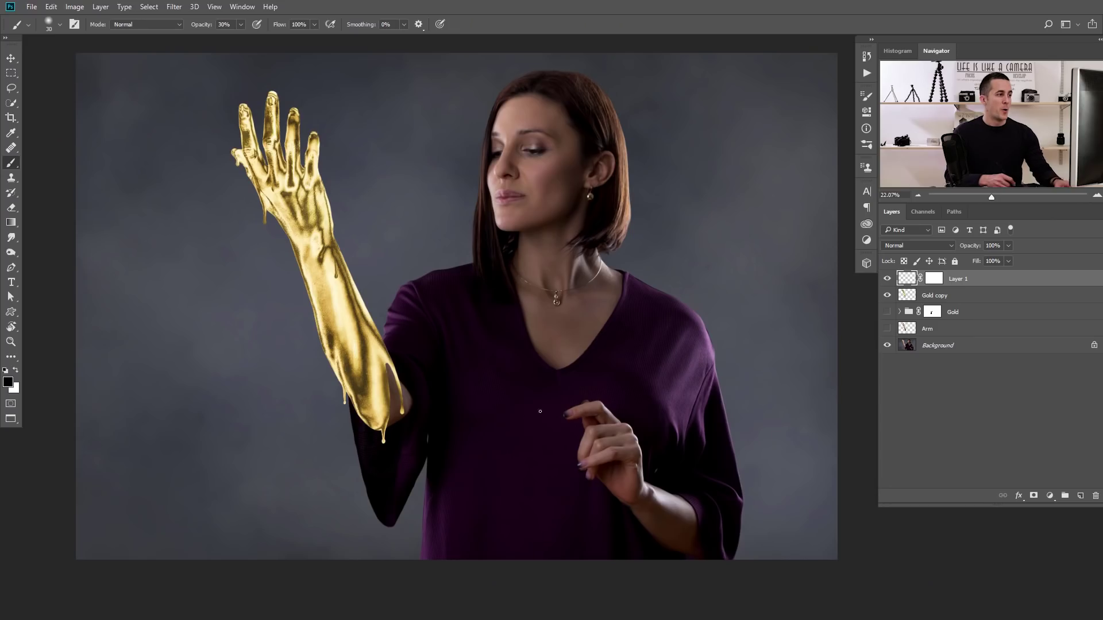
# Load the Gold copy layer's outline as a selection and expand it by 7 pixels
pyautogui.moveTo(382, 371); pyautogui.dragTo(451, 374)
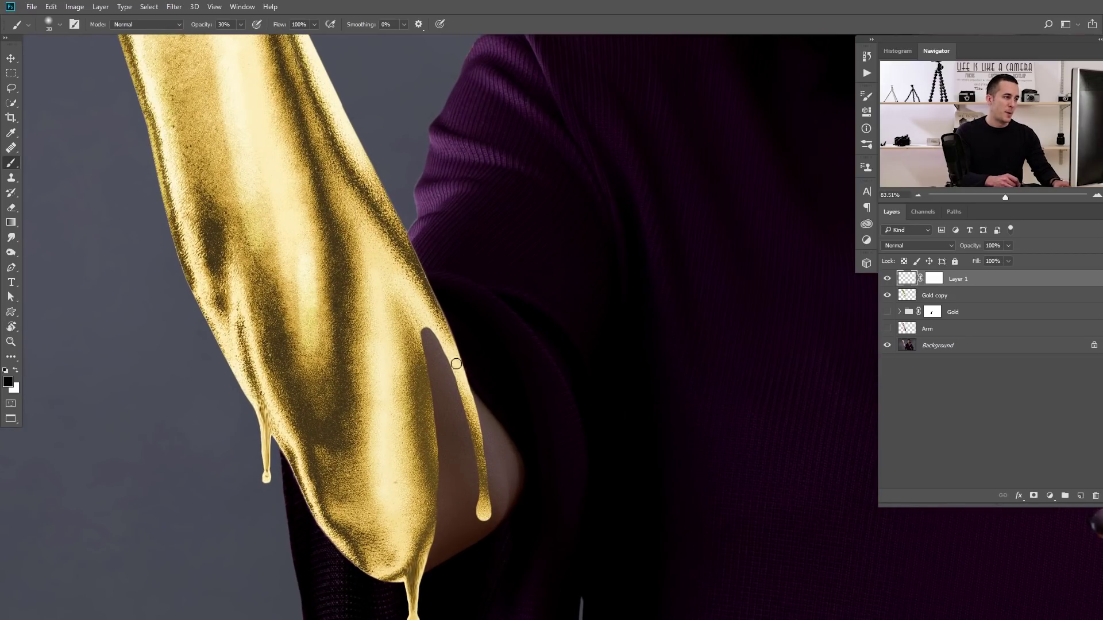
pyautogui.keyDown('ctrl'); pyautogui.click(908, 296); pyautogui.keyUp('ctrl')
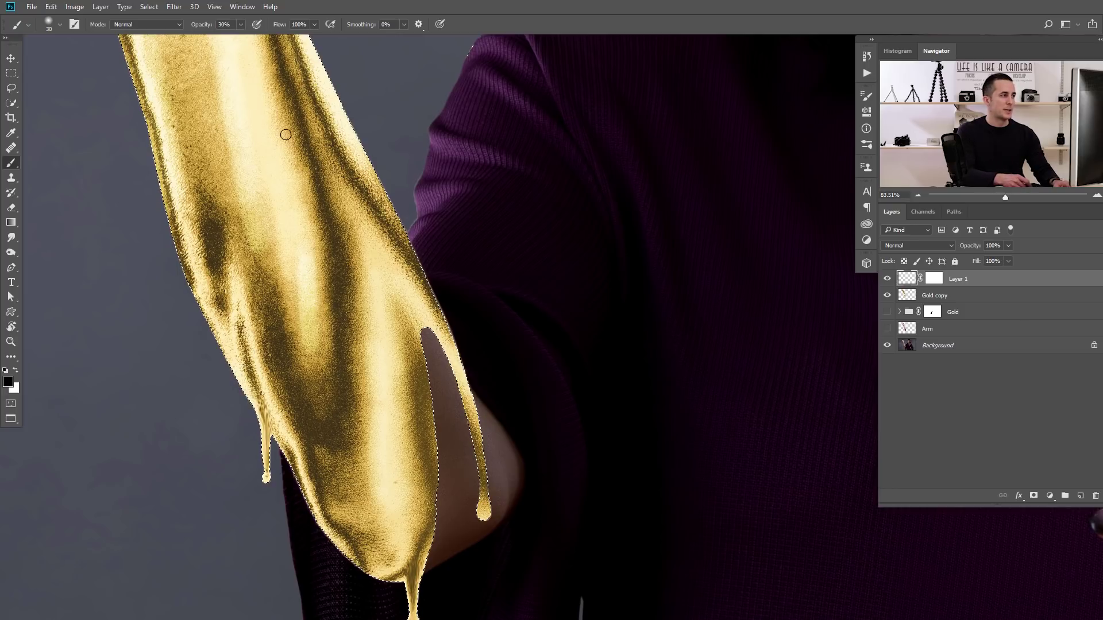
pyautogui.click(149, 6)
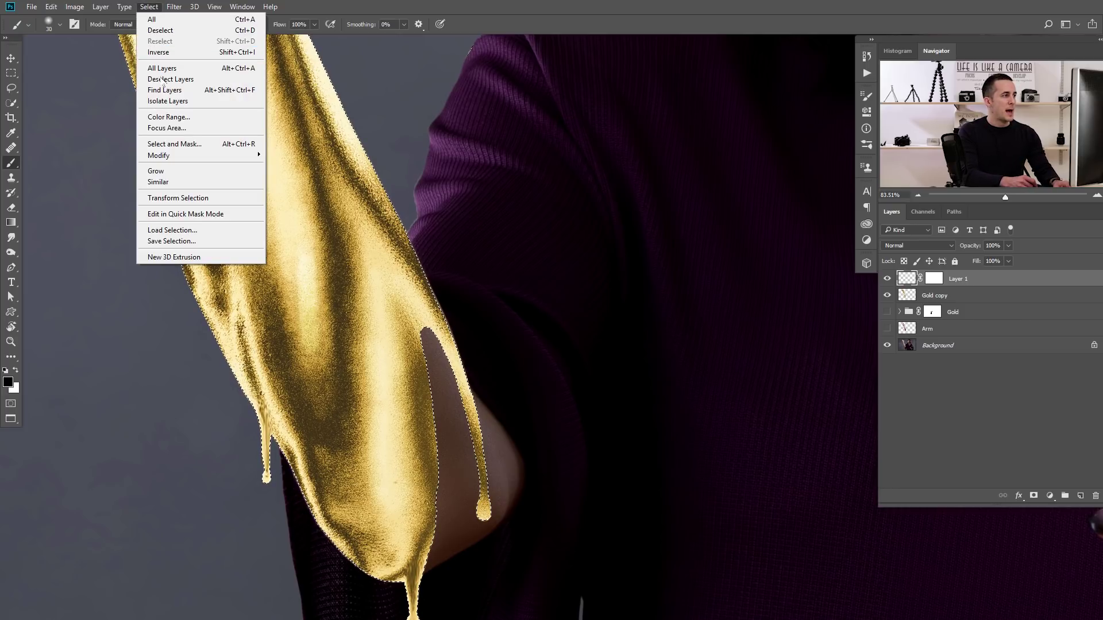
pyautogui.moveTo(174, 158)
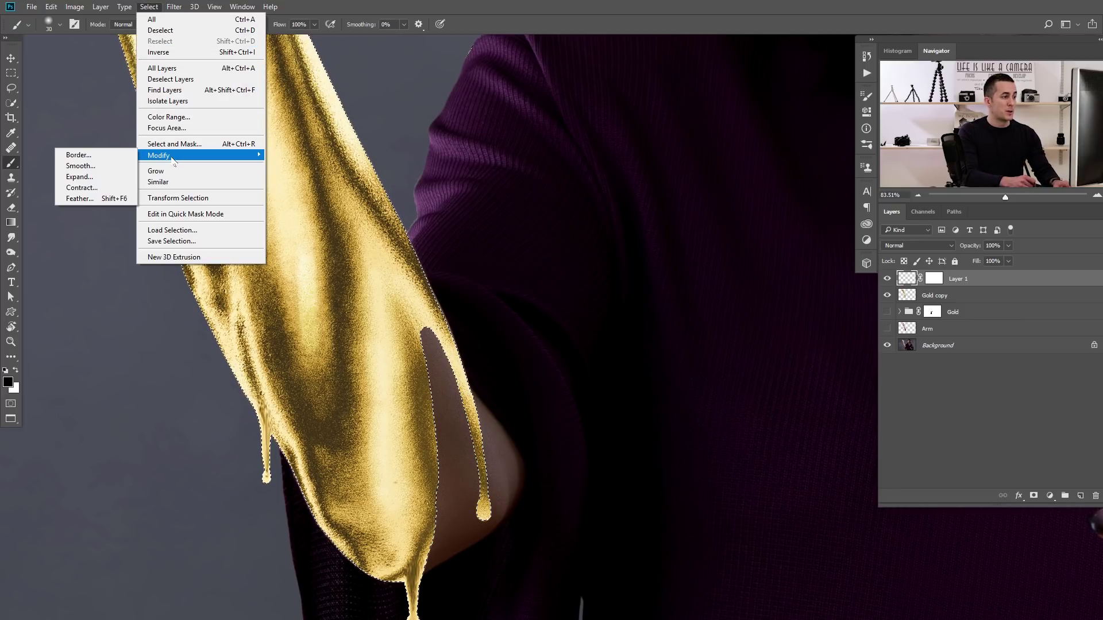
pyautogui.click(102, 181)
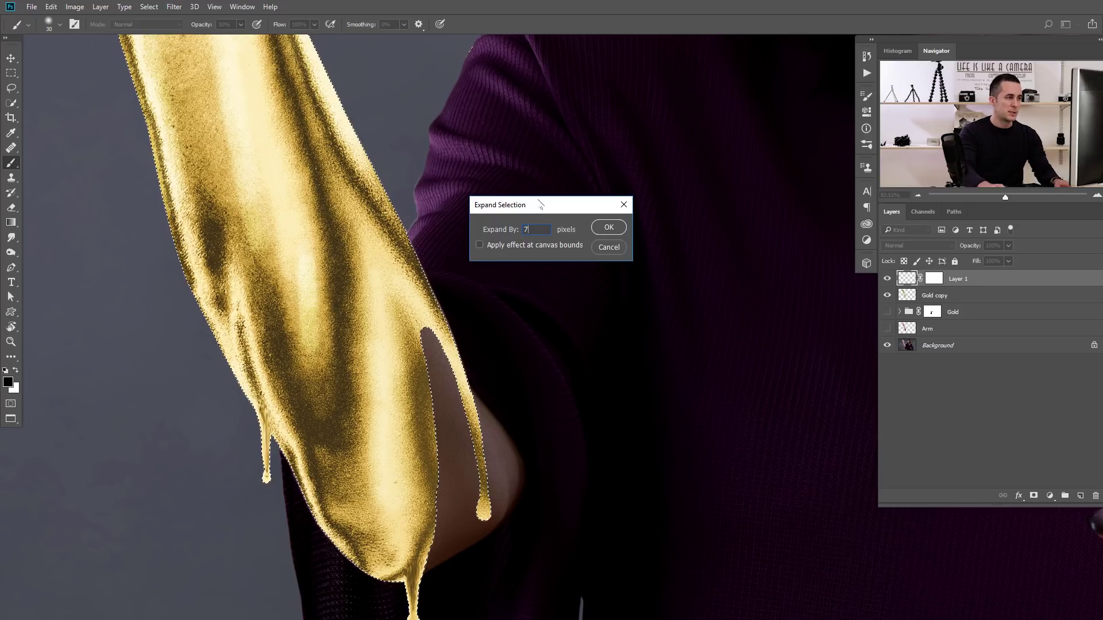
pyautogui.press('Return')
pyautogui.scroll(5, 460, 380)
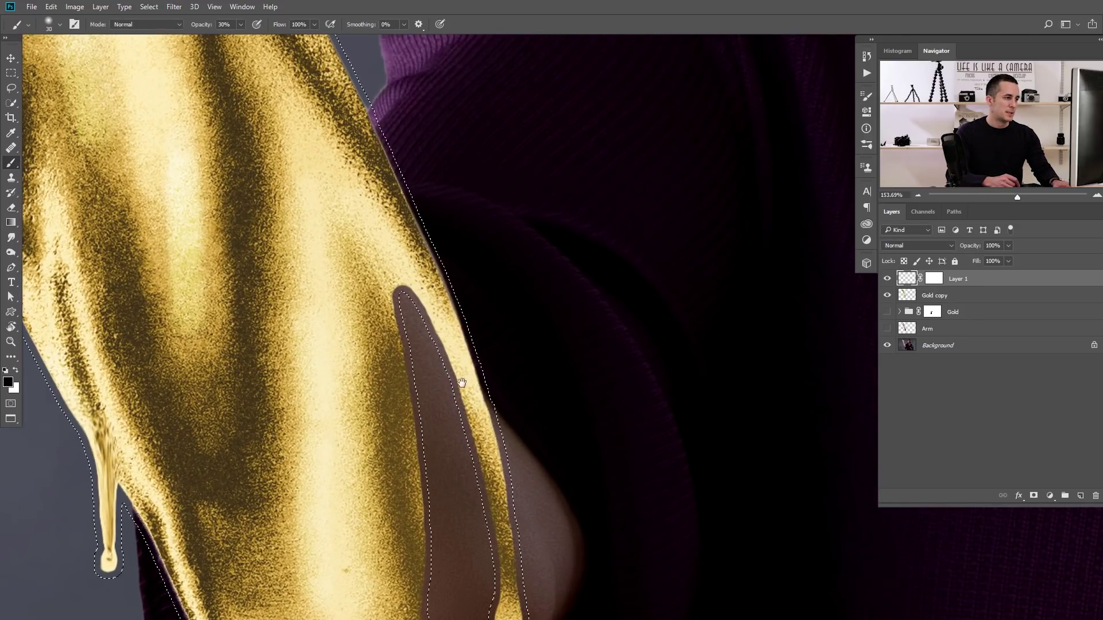
pyautogui.moveTo(462, 382); pyautogui.dragTo(478, 383)
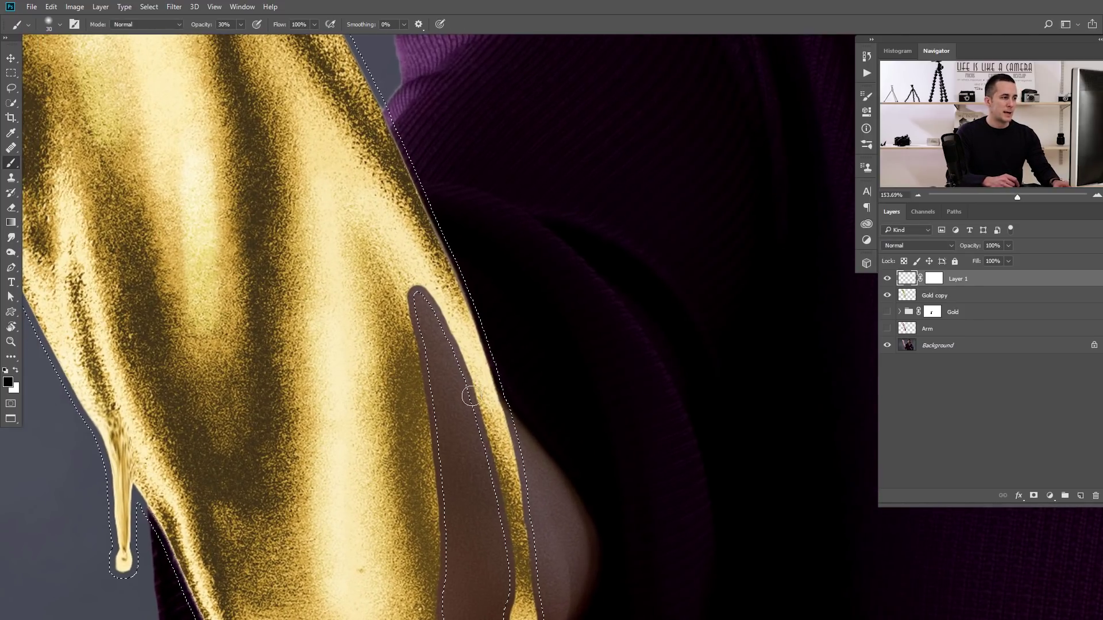
# On a new layer, paint a light gold sampled from the arm along the elbow drip's inner edge at 100% opacity, and deselect
pyautogui.click(1080, 495)
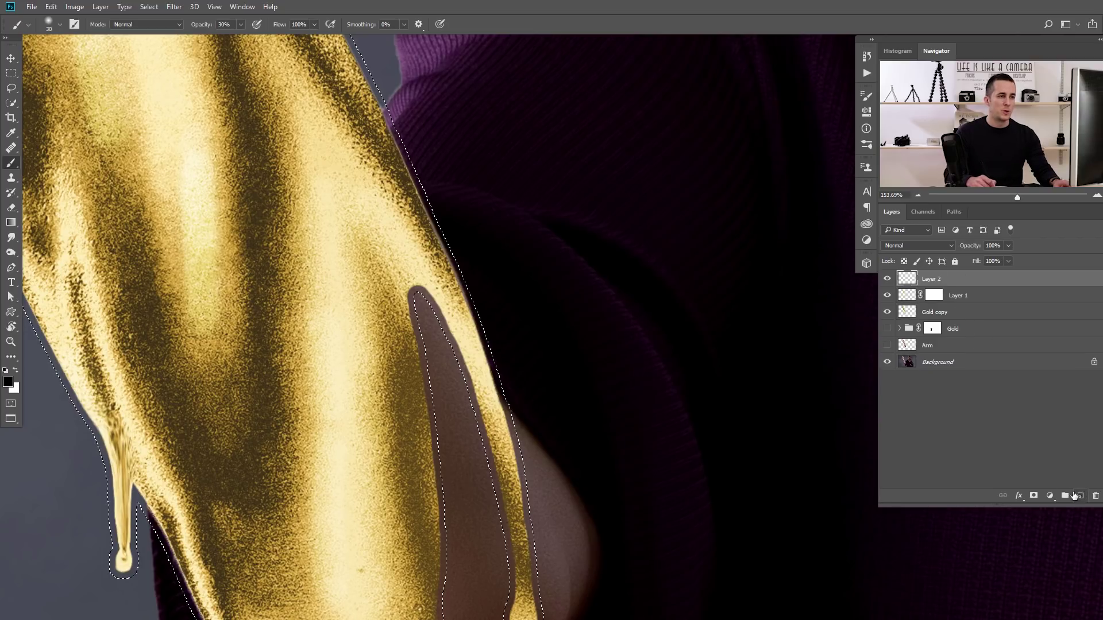
pyautogui.keyDown('alt'); pyautogui.click(340, 305); pyautogui.keyUp('alt')
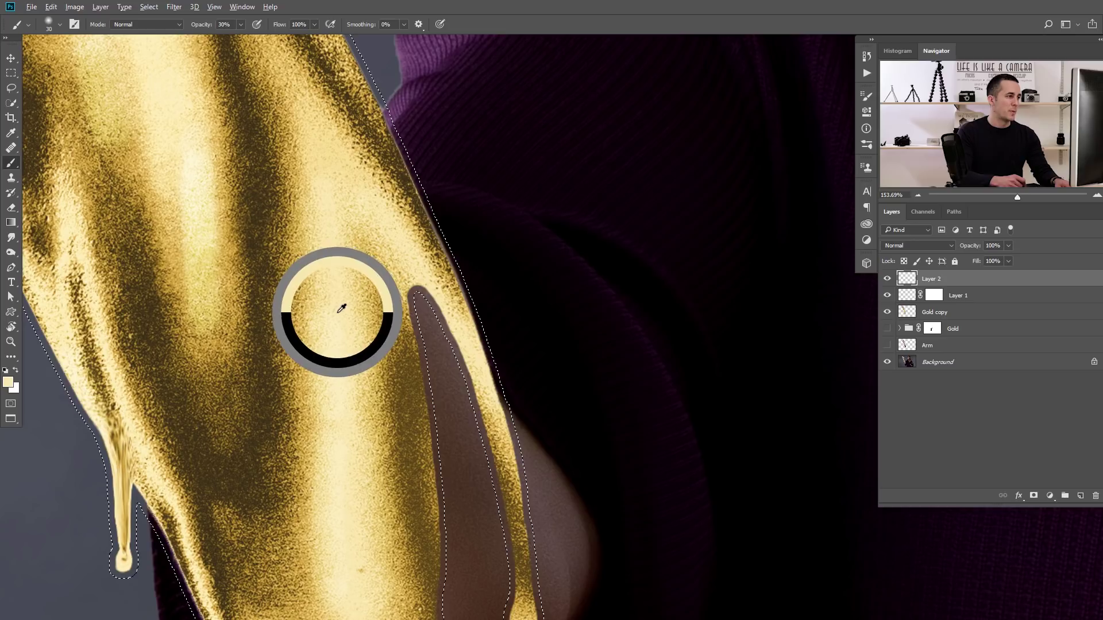
pyautogui.keyDown('alt'); pyautogui.click(200, 162); pyautogui.keyUp('alt')
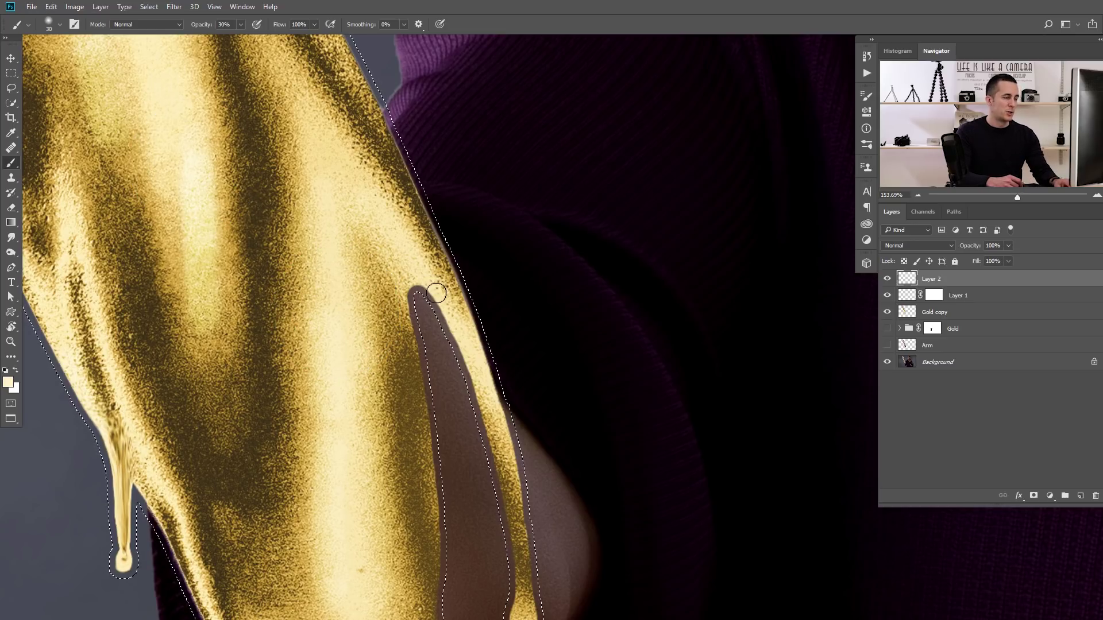
pyautogui.press('0')
pyautogui.moveTo(430, 291); pyautogui.dragTo(440, 328)
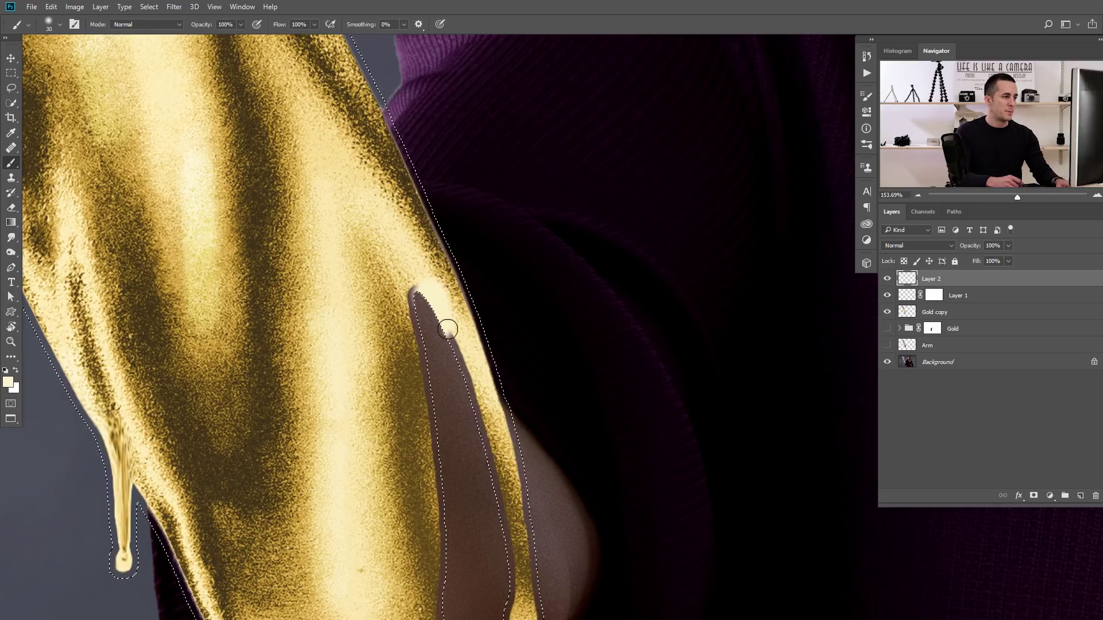
pyautogui.moveTo(481, 425); pyautogui.dragTo(508, 615)
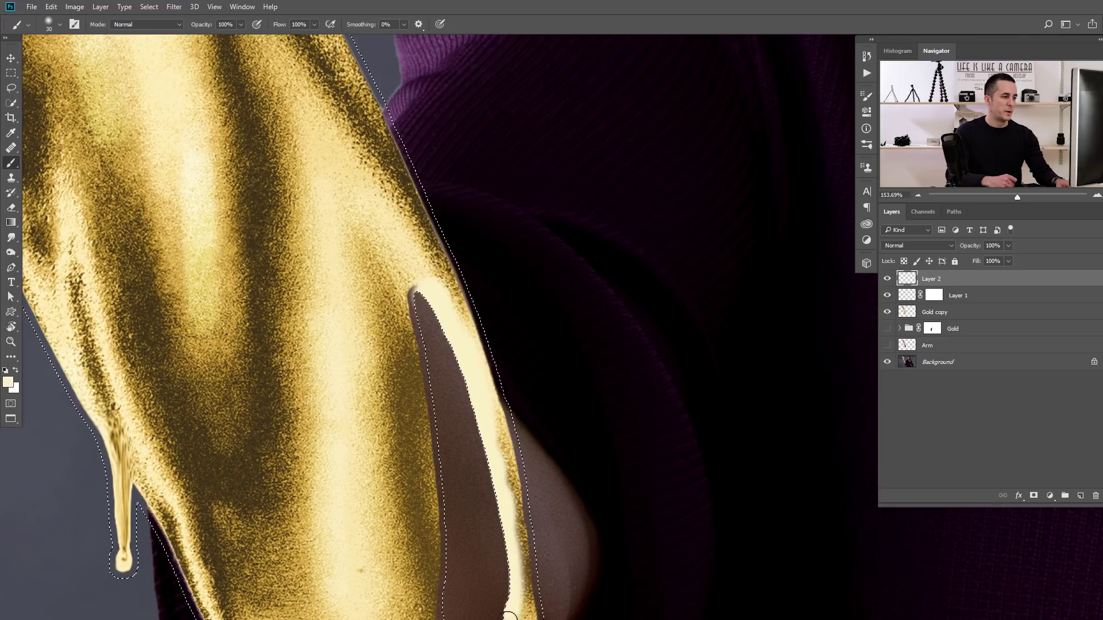
pyautogui.moveTo(507, 550)
pyautogui.mouseDown()
pyautogui.moveTo(469, 390)
pyautogui.moveTo(415, 292)
pyautogui.moveTo(437, 301)
pyautogui.moveTo(416, 294)
pyautogui.mouseUp()
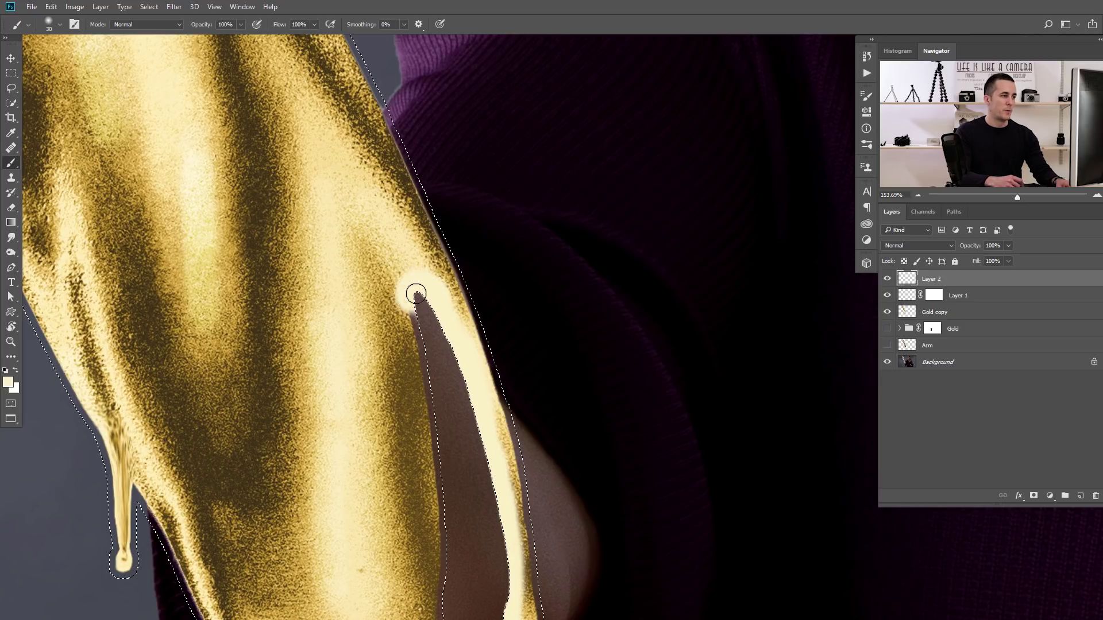
pyautogui.hotkey('ctrl', 'd')
# Rename the painted highlight layer H and place it directly beneath Gold copy
pyautogui.press('v')
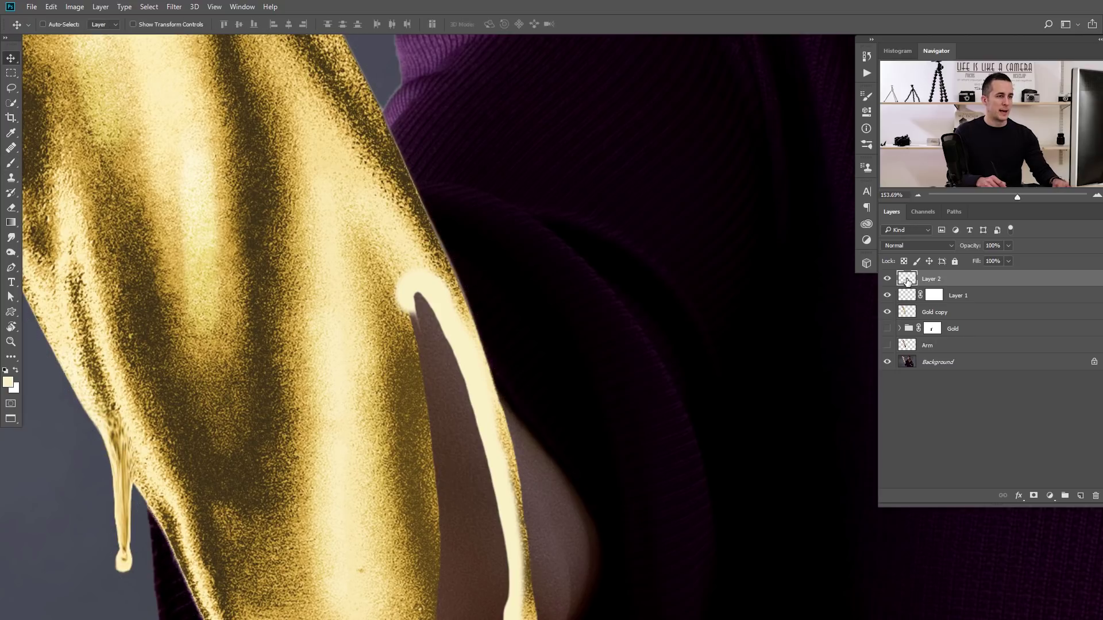
pyautogui.doubleClick(930, 279)
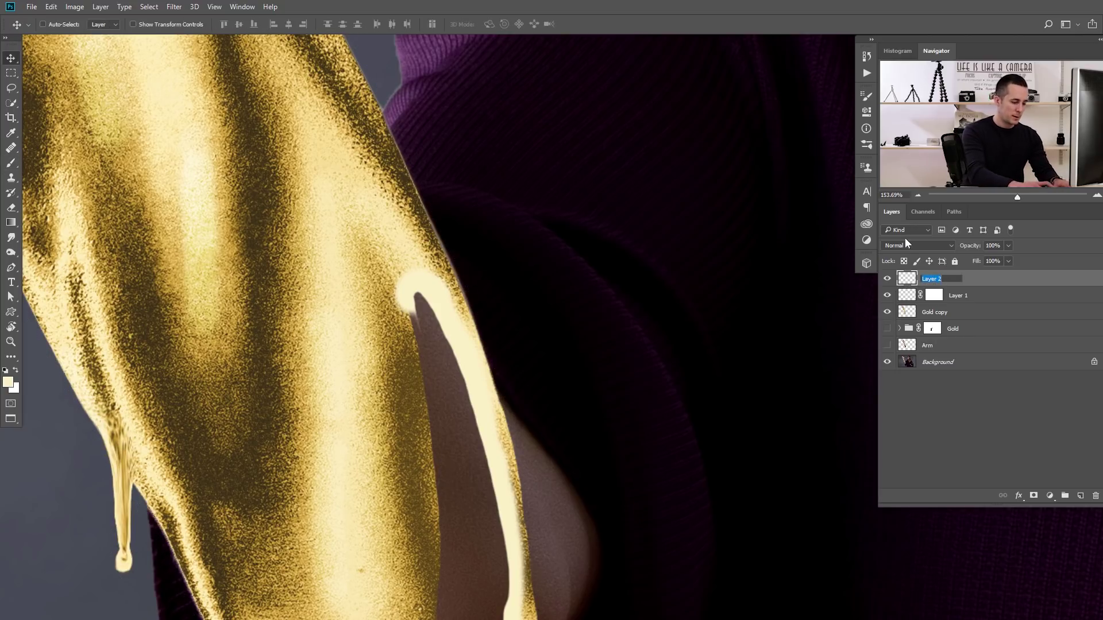
pyautogui.write('H')
pyautogui.rightClick(809, 257)
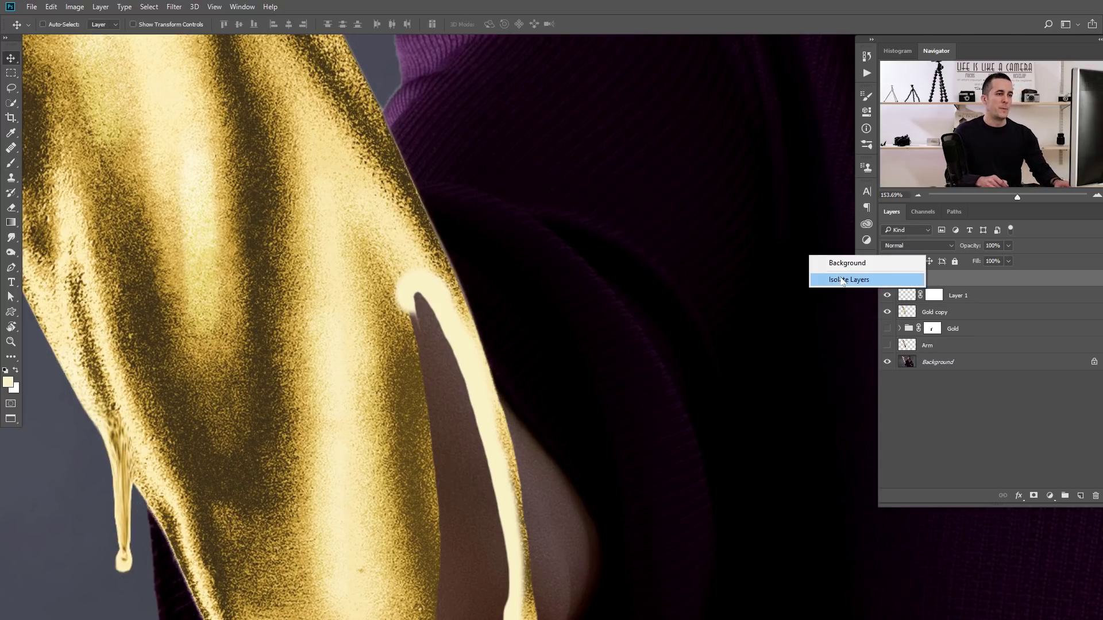
pyautogui.click(968, 281)
pyautogui.moveTo(907, 279); pyautogui.dragTo(908, 317)
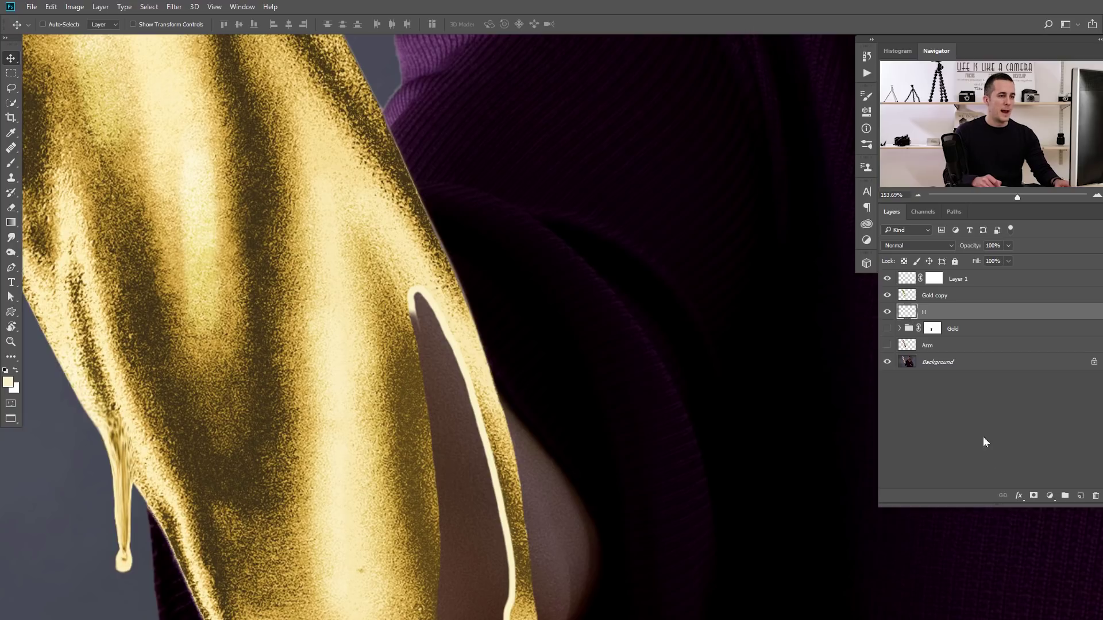
# Add a layer mask to layer H and hide the stray highlight at the gap's upper end with a small, harder black brush
pyautogui.click(1035, 497)
pyautogui.rightClick(484, 287)
pyautogui.click(468, 287)
pyautogui.press('b')
pyautogui.rightClick(414, 300)
pyautogui.moveTo(496, 353); pyautogui.dragTo(521, 356)
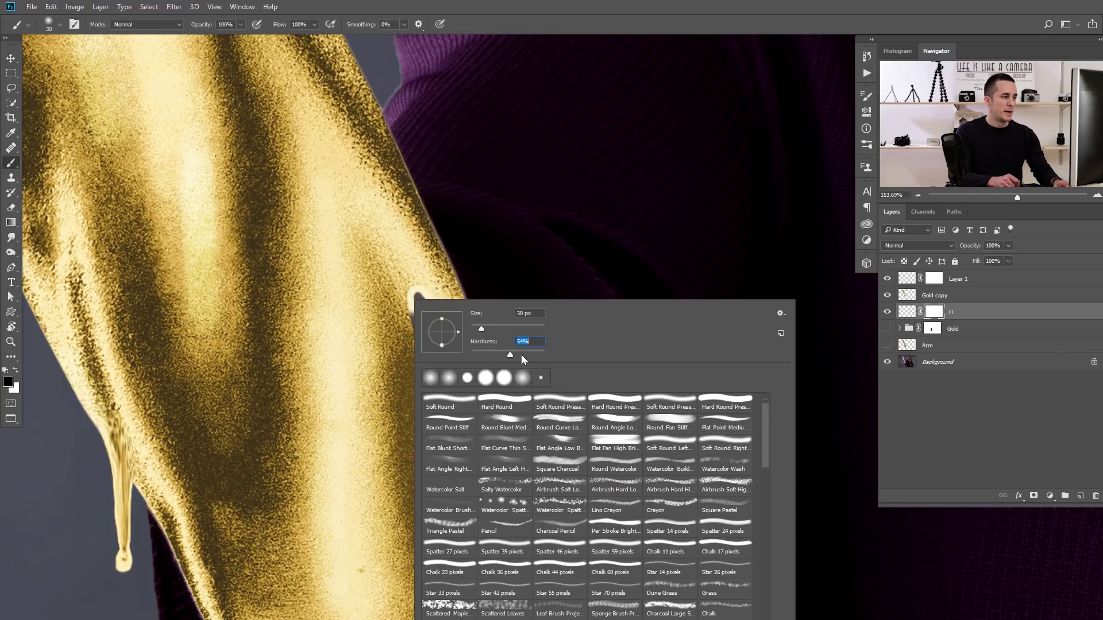
pyautogui.click(385, 377)
pyautogui.moveTo(408, 331)
pyautogui.mouseDown()
pyautogui.moveTo(441, 332)
pyautogui.moveTo(424, 320)
pyautogui.moveTo(406, 333)
pyautogui.moveTo(428, 312)
pyautogui.moveTo(405, 318)
pyautogui.mouseUp()
pyautogui.press('[')
pyautogui.press('[')
pyautogui.press('[')
pyautogui.press('[')
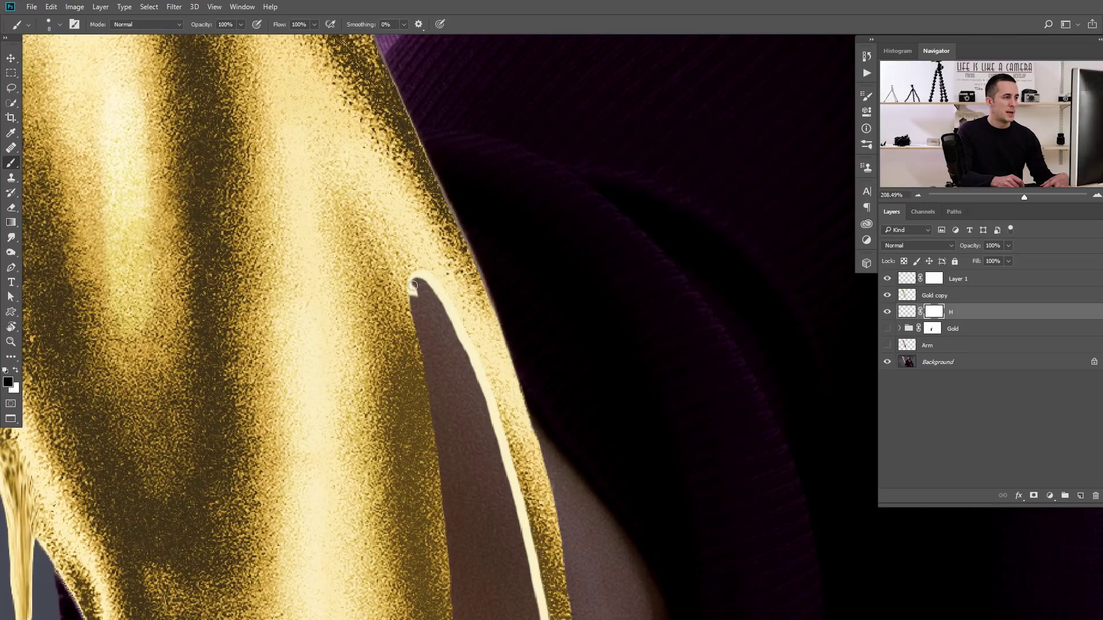
# Mask out the highlight's uneven edge down along the elbow drip with a 15 px black brush at 100% opacity
pyautogui.moveTo(450, 384); pyautogui.dragTo(367, 263)
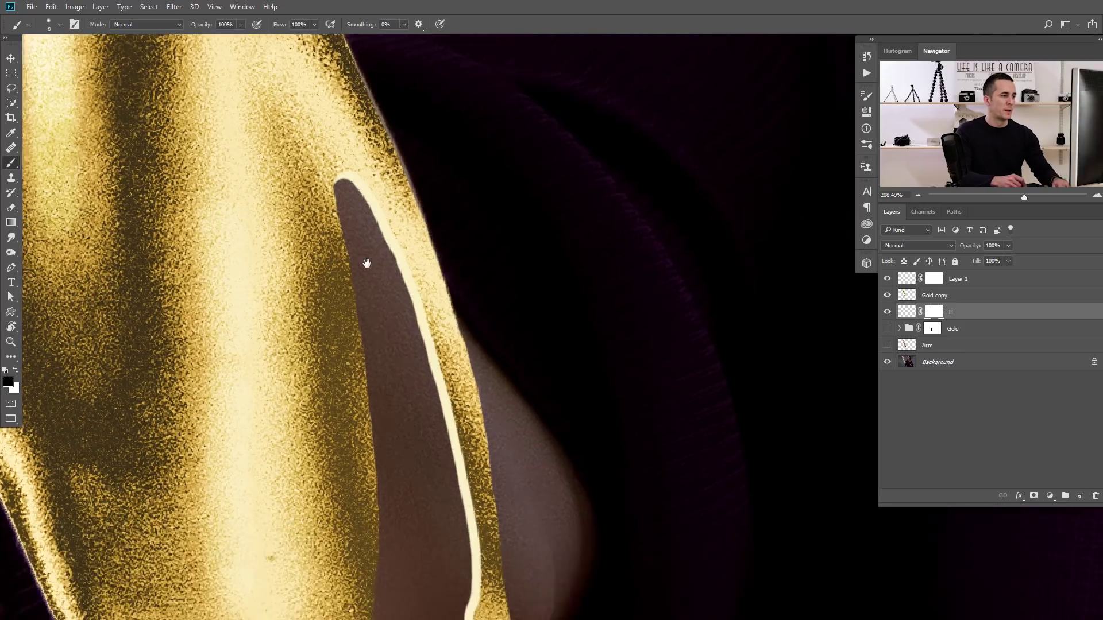
pyautogui.moveTo(411, 305); pyautogui.dragTo(357, 318)
pyautogui.moveTo(462, 464); pyautogui.dragTo(500, 460)
pyautogui.moveTo(442, 454); pyautogui.dragTo(364, 278)
pyautogui.press(']')
pyautogui.press(']')
pyautogui.moveTo(343, 348)
pyautogui.mouseDown()
pyautogui.moveTo(345, 399)
pyautogui.moveTo(374, 445)
pyautogui.mouseUp()
pyautogui.moveTo(346, 352)
pyautogui.mouseDown()
pyautogui.moveTo(345, 390)
pyautogui.moveTo(391, 442)
pyautogui.mouseUp()
pyautogui.hotkey('ctrl', 'z')
pyautogui.moveTo(339, 377)
pyautogui.mouseDown()
pyautogui.moveTo(375, 437)
pyautogui.moveTo(462, 449)
pyautogui.mouseUp()
pyautogui.moveTo(381, 460)
pyautogui.mouseDown()
pyautogui.moveTo(457, 432)
pyautogui.moveTo(359, 378)
pyautogui.mouseUp()
pyautogui.moveTo(359, 378)
pyautogui.mouseDown()
pyautogui.moveTo(387, 341)
pyautogui.moveTo(398, 437)
pyautogui.mouseUp()
pyautogui.moveTo(388, 362); pyautogui.dragTo(436, 337)
# Paint more light gold on layer H's pixels with a 15 px brush to smooth and thicken the highlight along the drip
pyautogui.click(908, 312)
pyautogui.scroll(3, 531, 382)
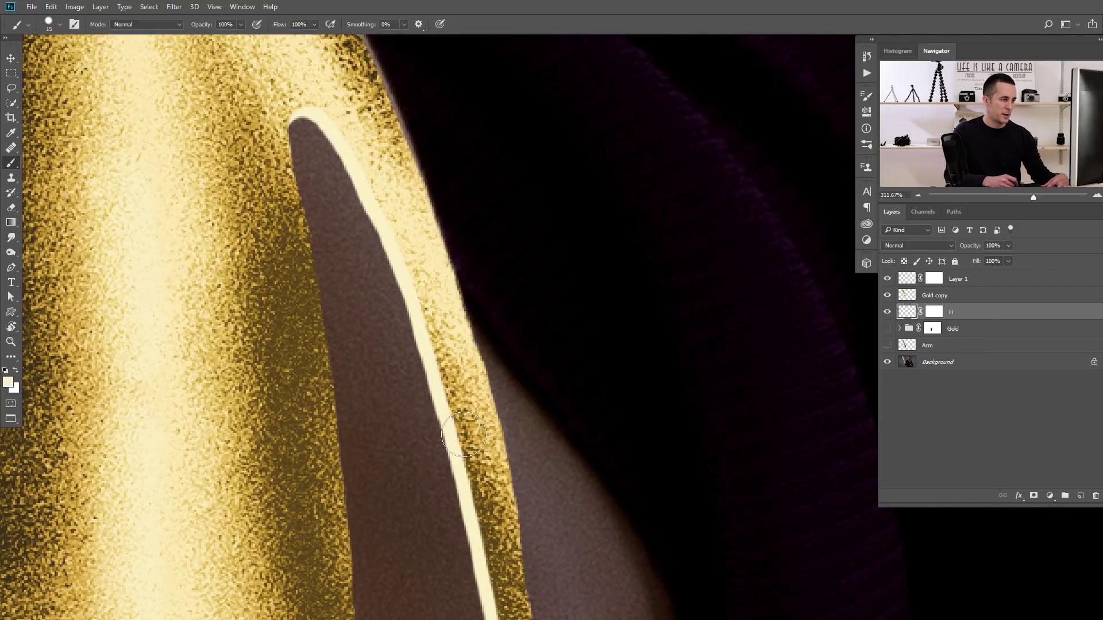
pyautogui.rightClick(476, 440)
pyautogui.click(578, 366)
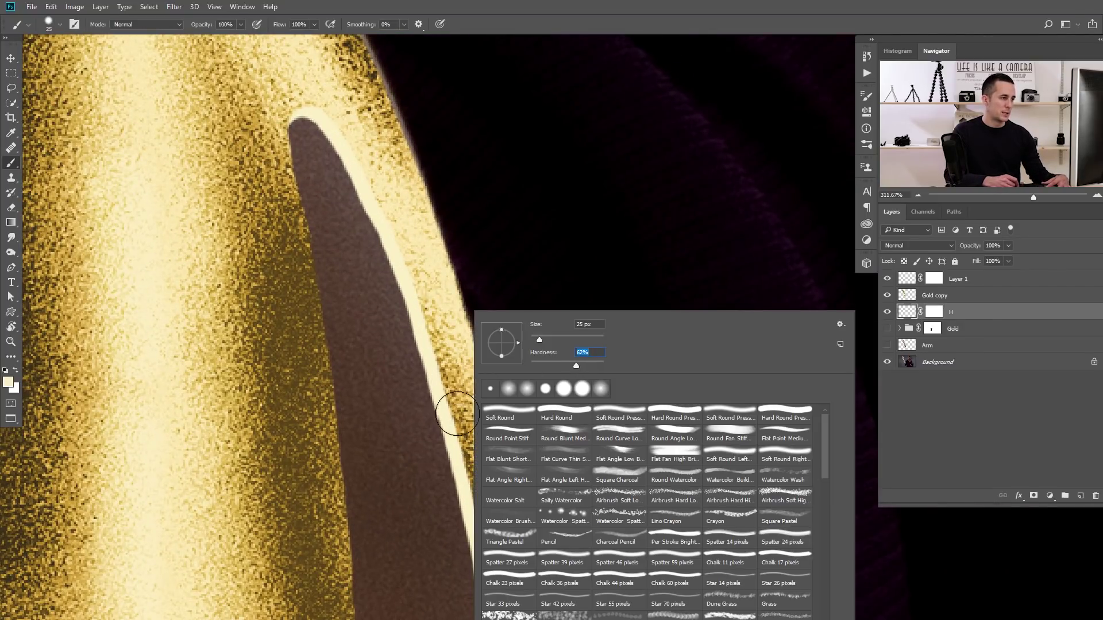
pyautogui.press('Return')
pyautogui.rightClick(449, 368)
pyautogui.moveTo(566, 365); pyautogui.dragTo(566, 366)
pyautogui.moveTo(441, 376); pyautogui.dragTo(446, 429)
pyautogui.hotkey('ctrl', 'z')
pyautogui.press('[')
pyautogui.press('[')
pyautogui.moveTo(436, 351); pyautogui.dragTo(493, 619)
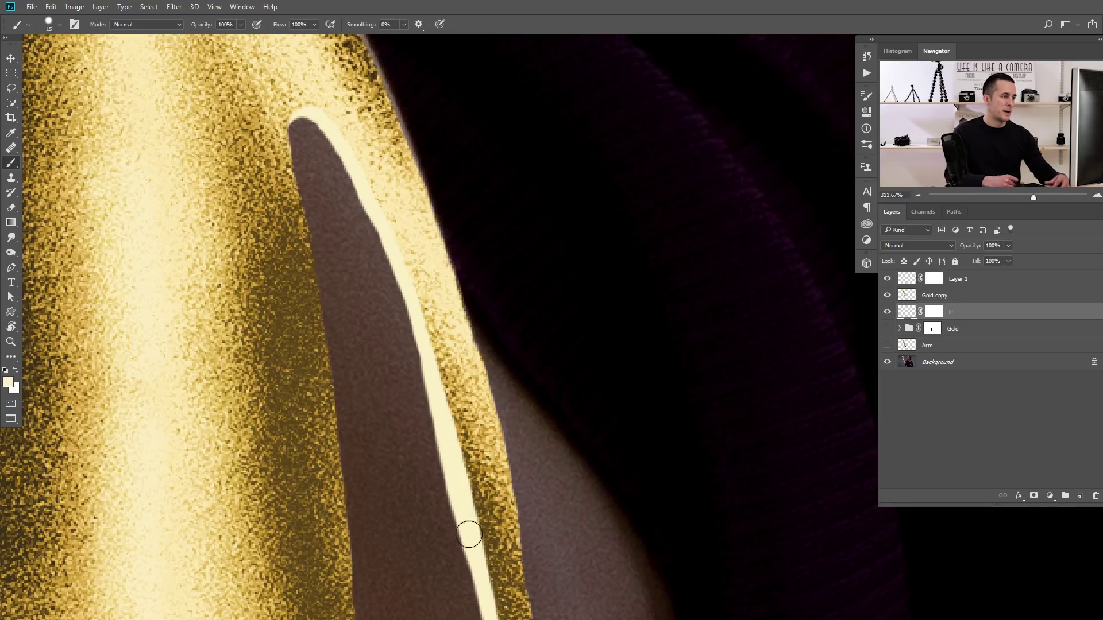
pyautogui.moveTo(437, 322)
pyautogui.mouseDown()
pyautogui.moveTo(413, 371)
pyautogui.moveTo(456, 368)
pyautogui.mouseUp()
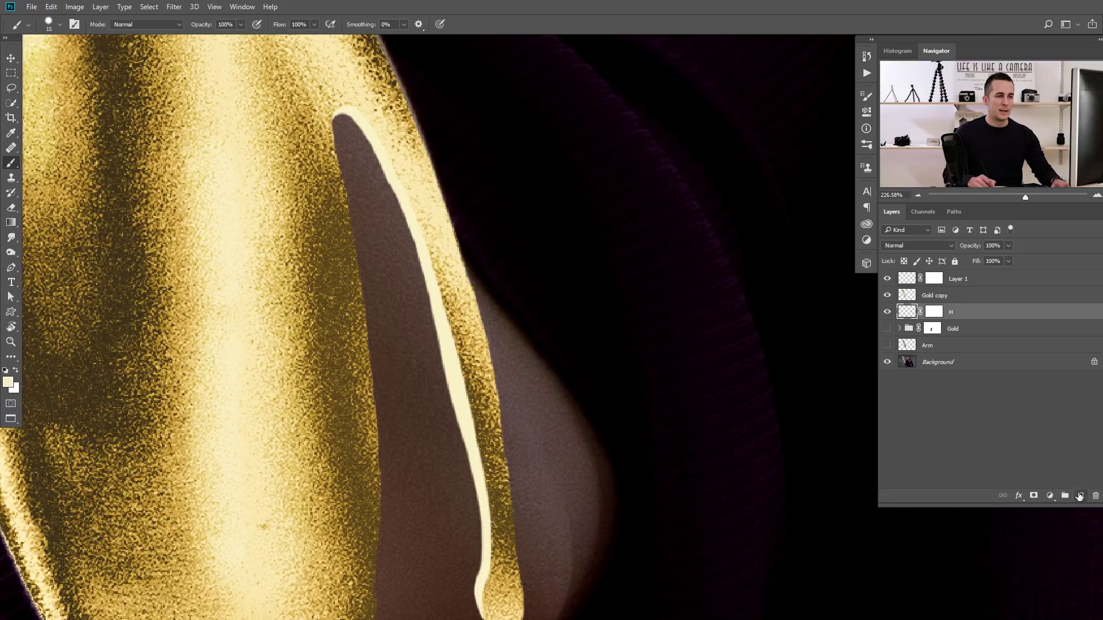
# Add a new layer above H and name it Shadow
pyautogui.click(1080, 496)
pyautogui.doubleClick(932, 311)
pyautogui.write('Shadow')
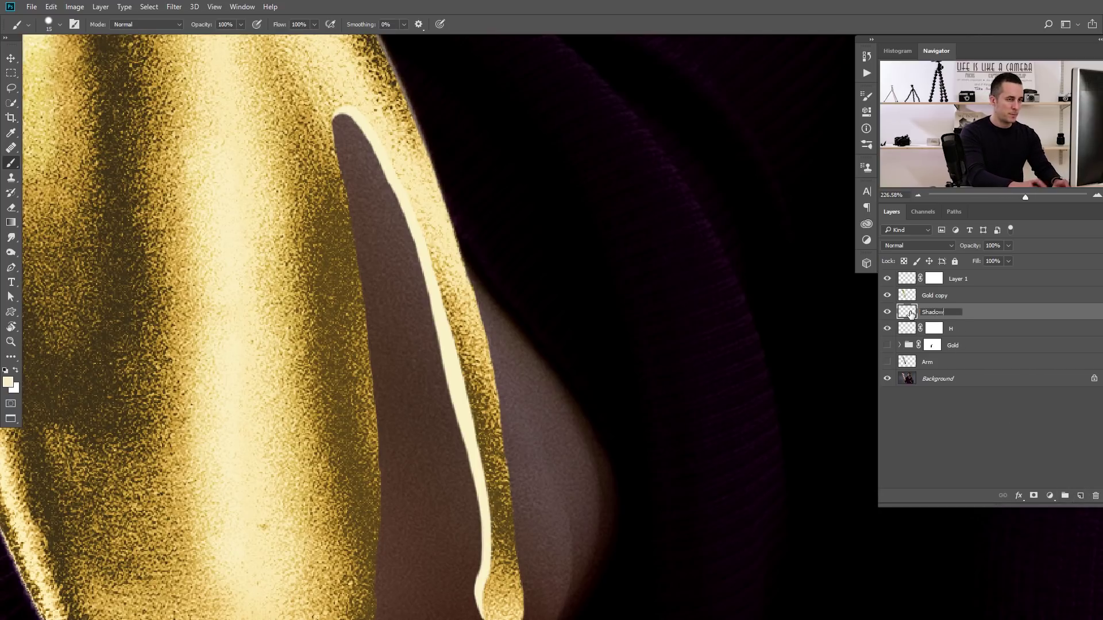
pyautogui.press('Return')
# Paint a black shadow on the skin along the gold arm's edge beside the drip with a 15 px brush, 0% hardness, 20% opacity
pyautogui.moveTo(366, 286); pyautogui.dragTo(372, 288)
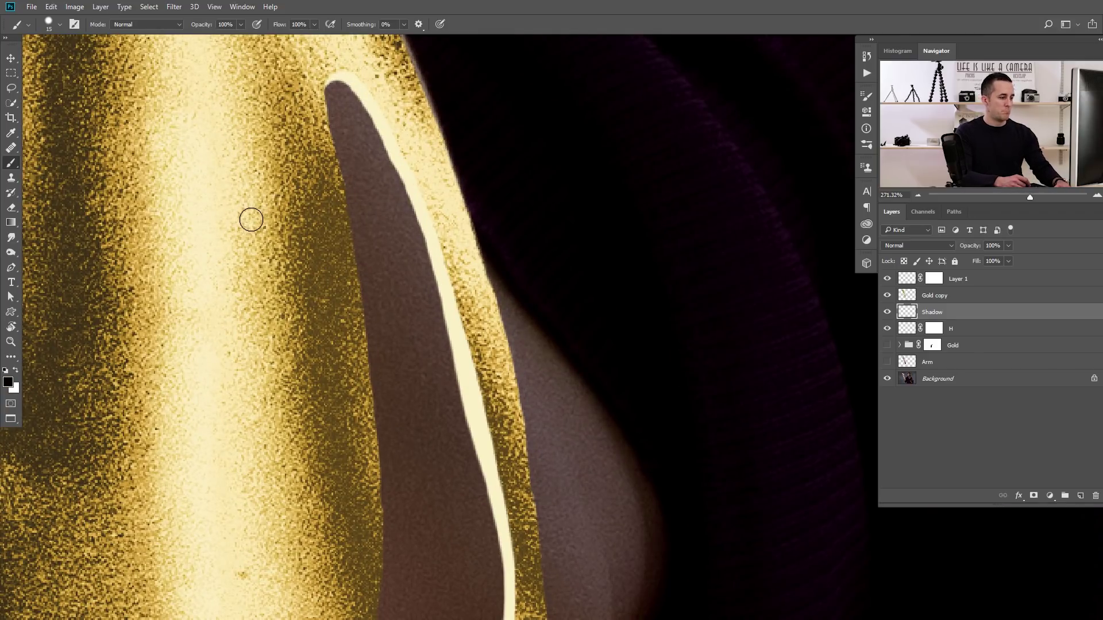
pyautogui.press('3')
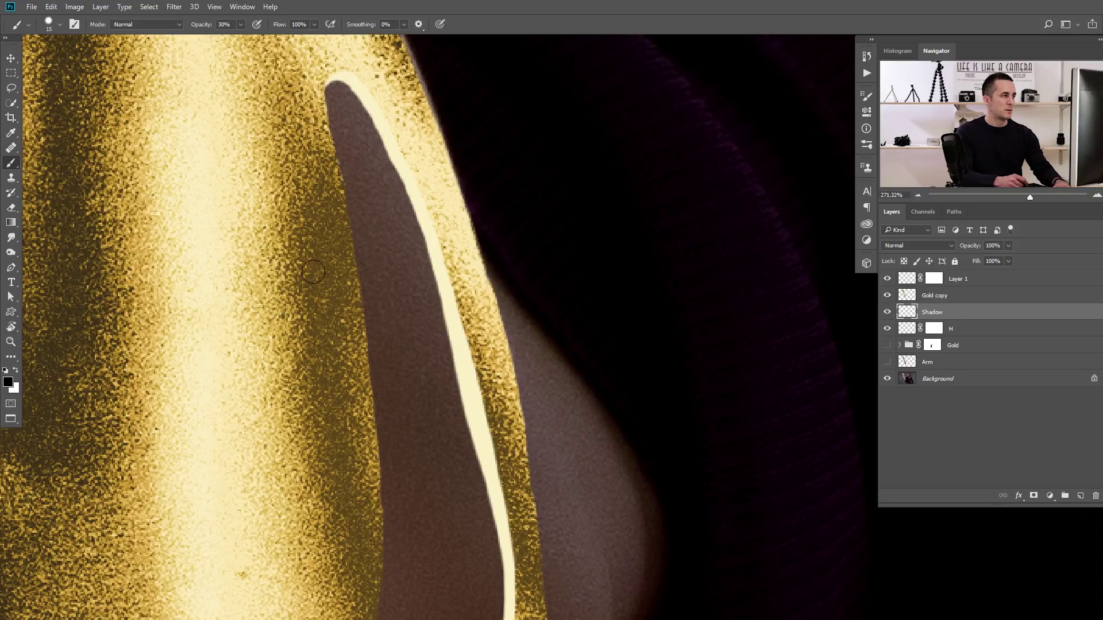
pyautogui.rightClick(325, 127)
pyautogui.moveTo(406, 177); pyautogui.dragTo(372, 176)
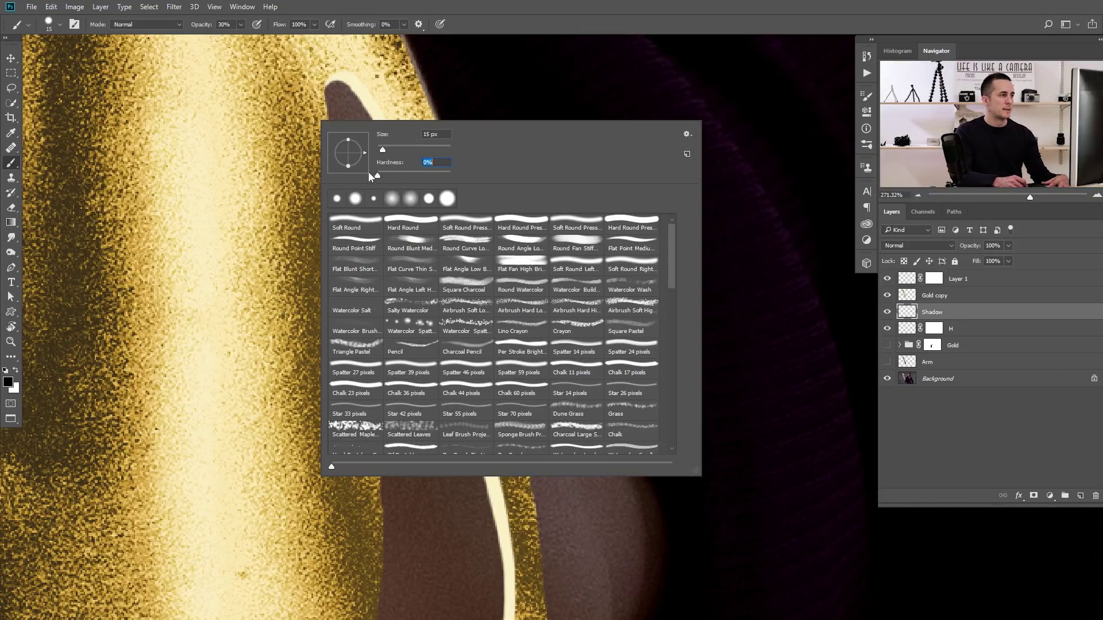
pyautogui.click(275, 130)
pyautogui.press('2')
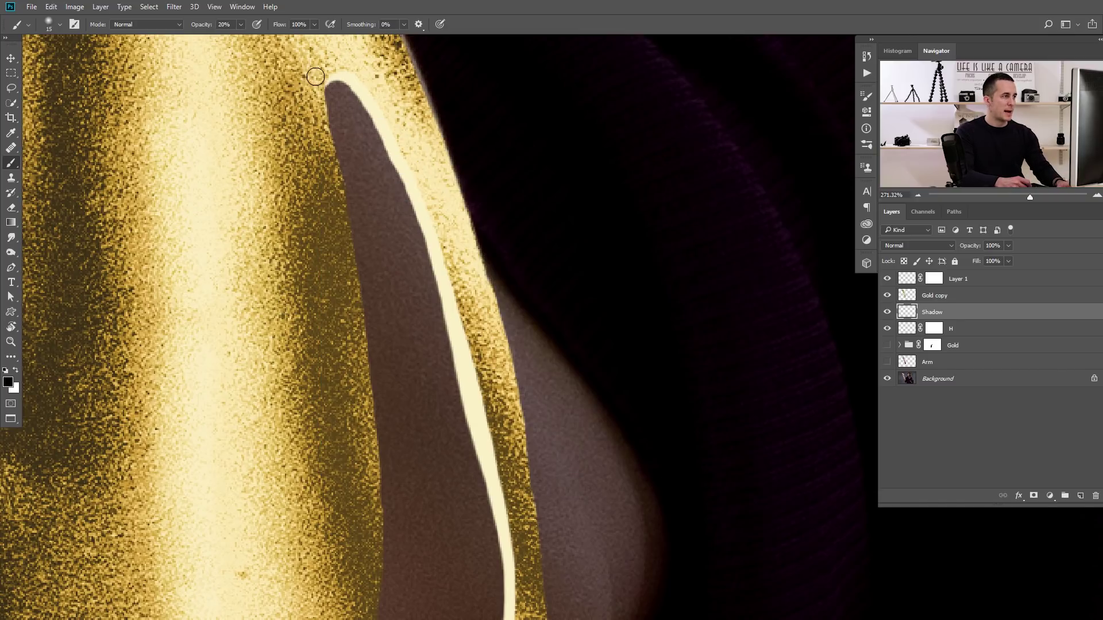
pyautogui.moveTo(319, 86); pyautogui.dragTo(323, 140)
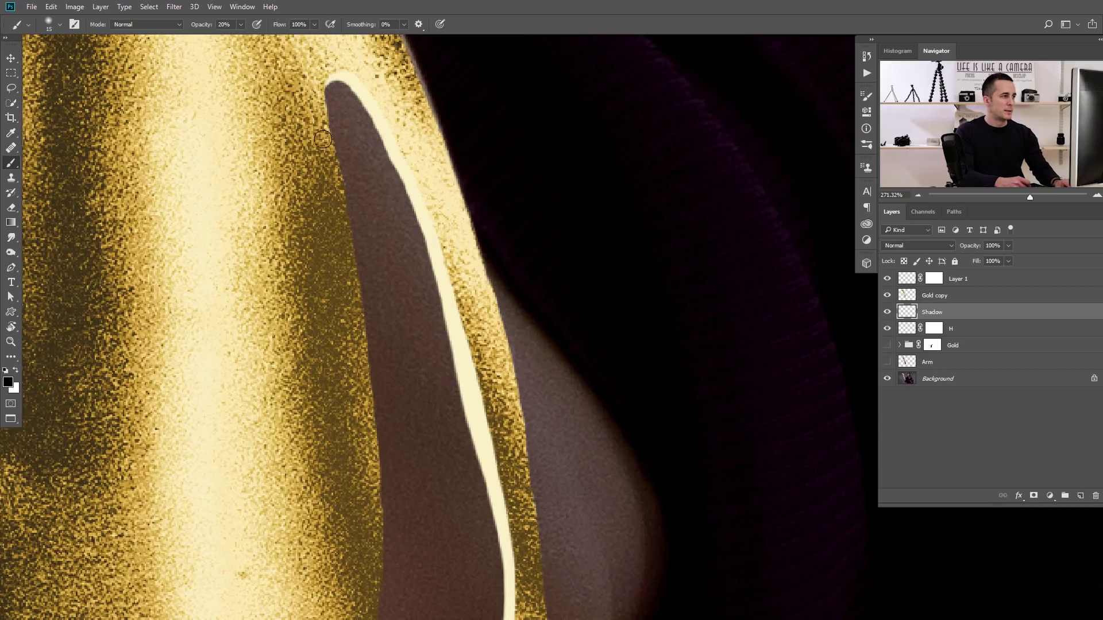
pyautogui.moveTo(318, 102); pyautogui.dragTo(345, 254)
pyautogui.moveTo(332, 160); pyautogui.dragTo(365, 345)
pyautogui.moveTo(319, 105)
pyautogui.mouseDown()
pyautogui.moveTo(354, 261)
pyautogui.moveTo(375, 514)
pyautogui.moveTo(397, 258)
pyautogui.mouseUp()
pyautogui.moveTo(399, 217)
pyautogui.mouseDown()
pyautogui.moveTo(400, 396)
pyautogui.moveTo(374, 556)
pyautogui.mouseUp()
pyautogui.moveTo(346, 615)
pyautogui.mouseDown()
pyautogui.moveTo(395, 439)
pyautogui.moveTo(385, 492)
pyautogui.moveTo(404, 294)
pyautogui.mouseUp()
pyautogui.moveTo(397, 360); pyautogui.dragTo(399, 328)
pyautogui.moveTo(382, 119); pyautogui.dragTo(371, 253)
# Check the painted shadow at several magnifications and place the Shadow layer beneath layer H
pyautogui.moveTo(410, 315); pyautogui.dragTo(348, 365)
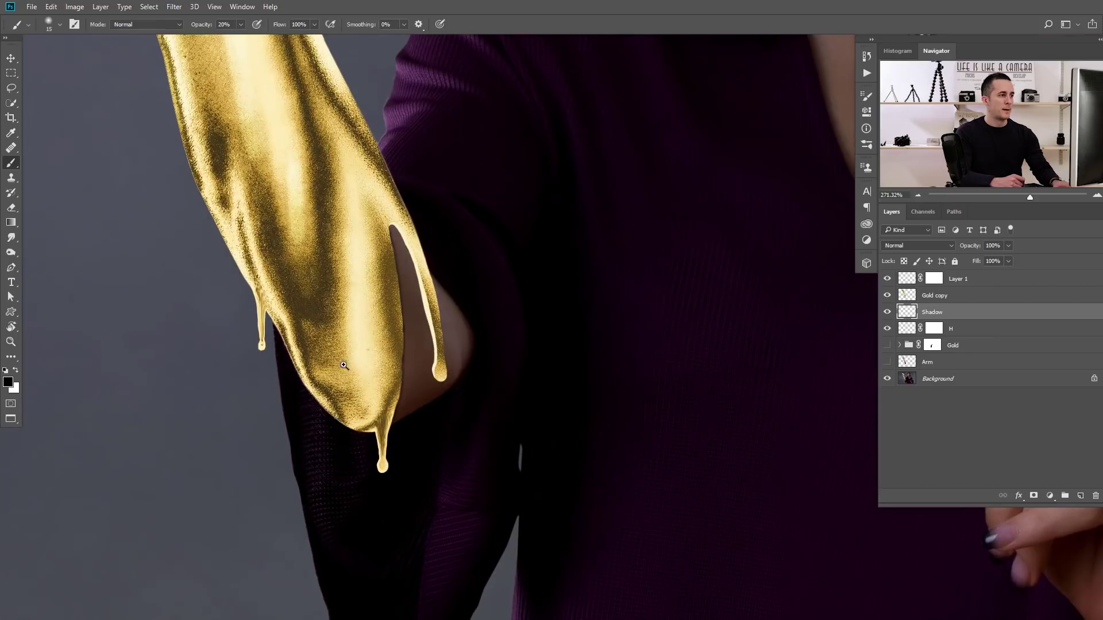
pyautogui.moveTo(386, 270); pyautogui.dragTo(423, 267)
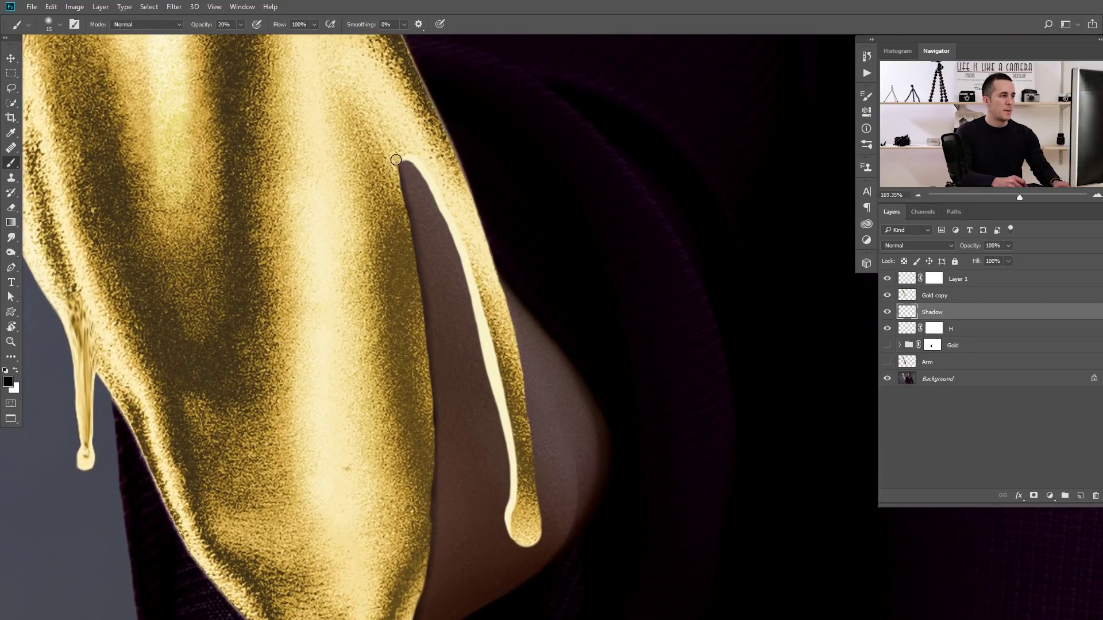
pyautogui.moveTo(392, 173); pyautogui.dragTo(407, 173)
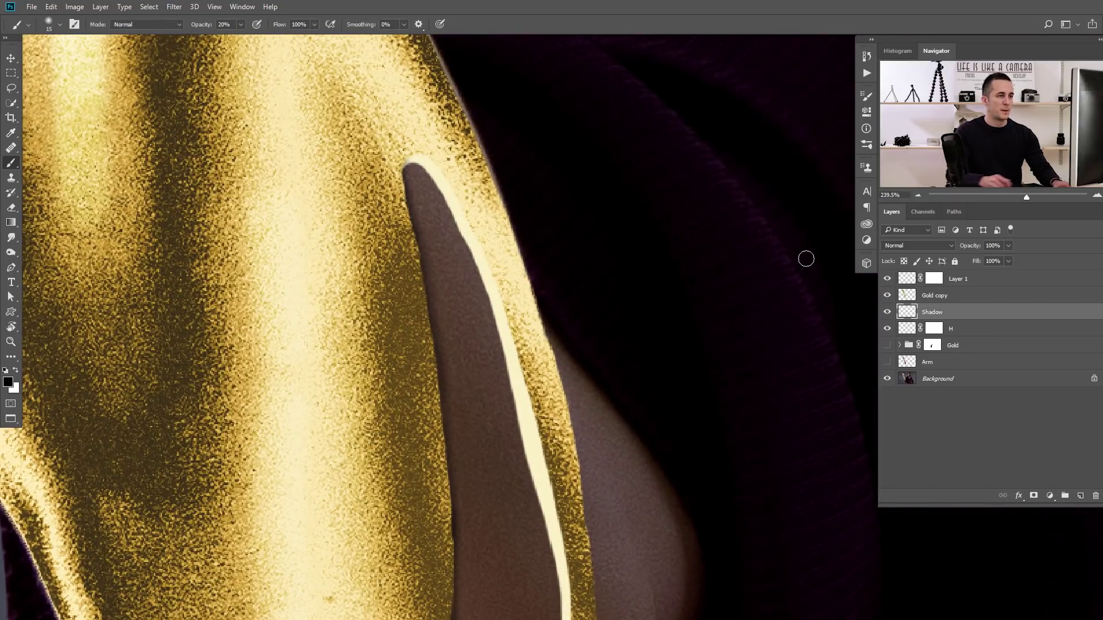
pyautogui.moveTo(912, 317); pyautogui.dragTo(912, 338)
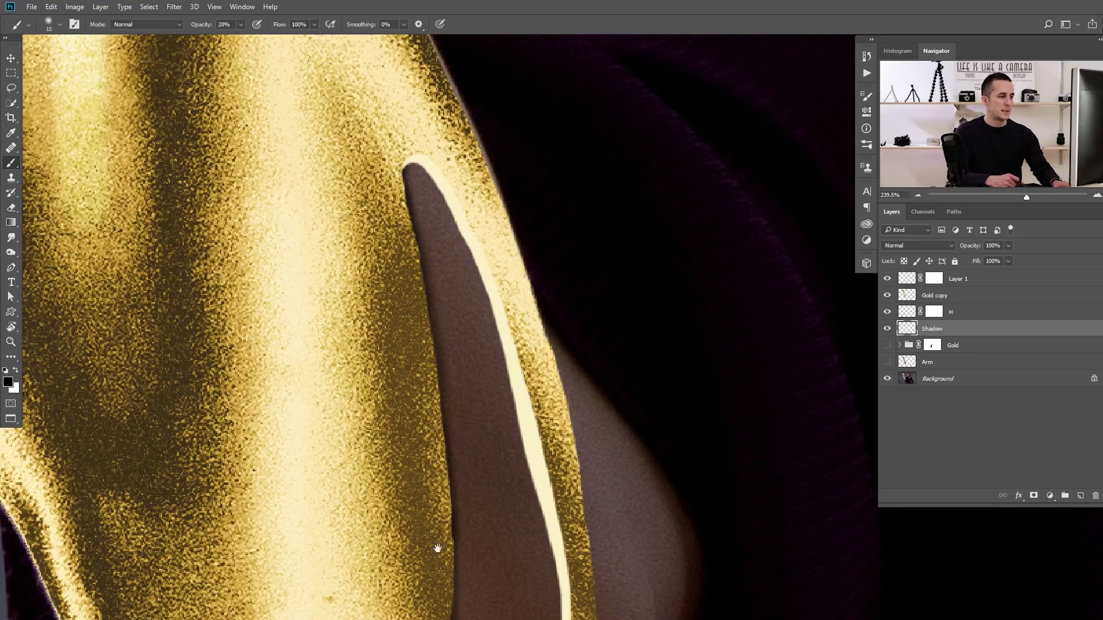
pyautogui.moveTo(437, 549); pyautogui.dragTo(435, 378)
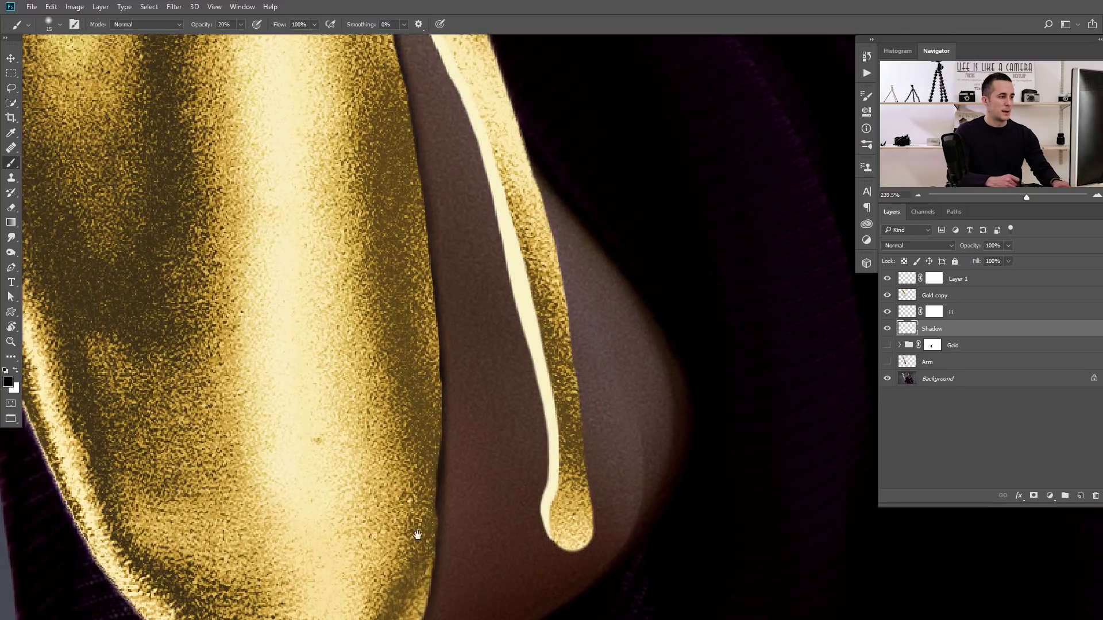
# Reduce the Shadow layer's opacity to 81%
pyautogui.moveTo(417, 536); pyautogui.dragTo(412, 438)
pyautogui.moveTo(557, 326); pyautogui.dragTo(494, 467)
pyautogui.moveTo(978, 249); pyautogui.dragTo(964, 248)
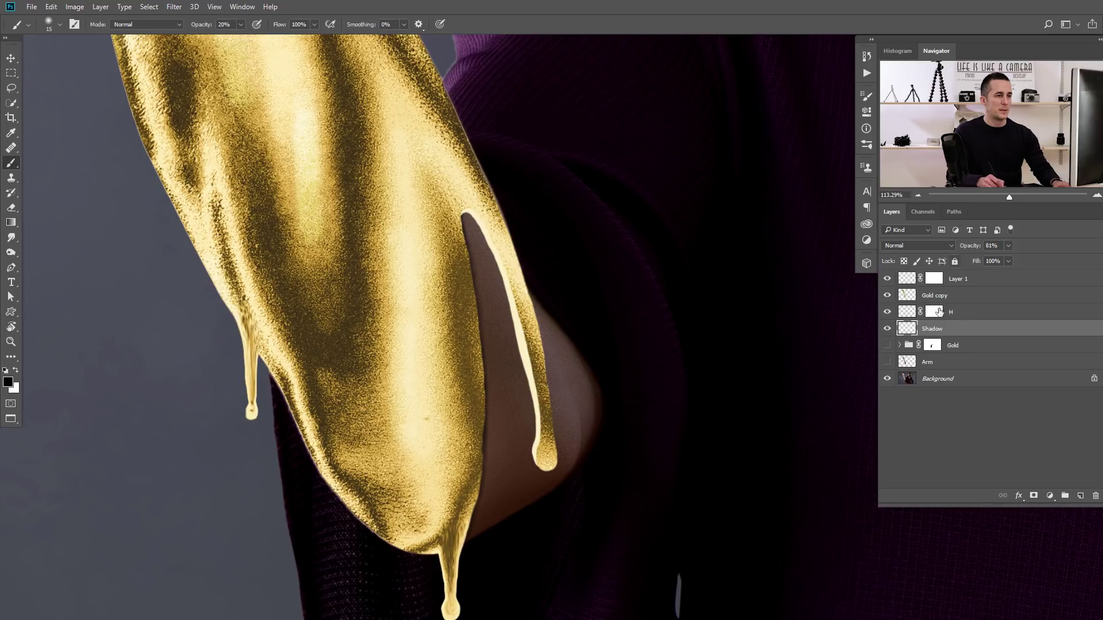
# Add a layer above Shadow and paint a wide, soft black shadow along the gold arm's edge beside the drip at 10% opacity
pyautogui.click(1080, 496)
pyautogui.moveTo(488, 347); pyautogui.dragTo(478, 367)
pyautogui.moveTo(478, 341); pyautogui.dragTo(505, 325)
pyautogui.press(']')
pyautogui.press(']')
pyautogui.press(']')
pyautogui.press(']')
pyautogui.press(']')
pyautogui.press(']')
pyautogui.press(']')
pyautogui.press(']')
pyautogui.press(']')
pyautogui.press(']')
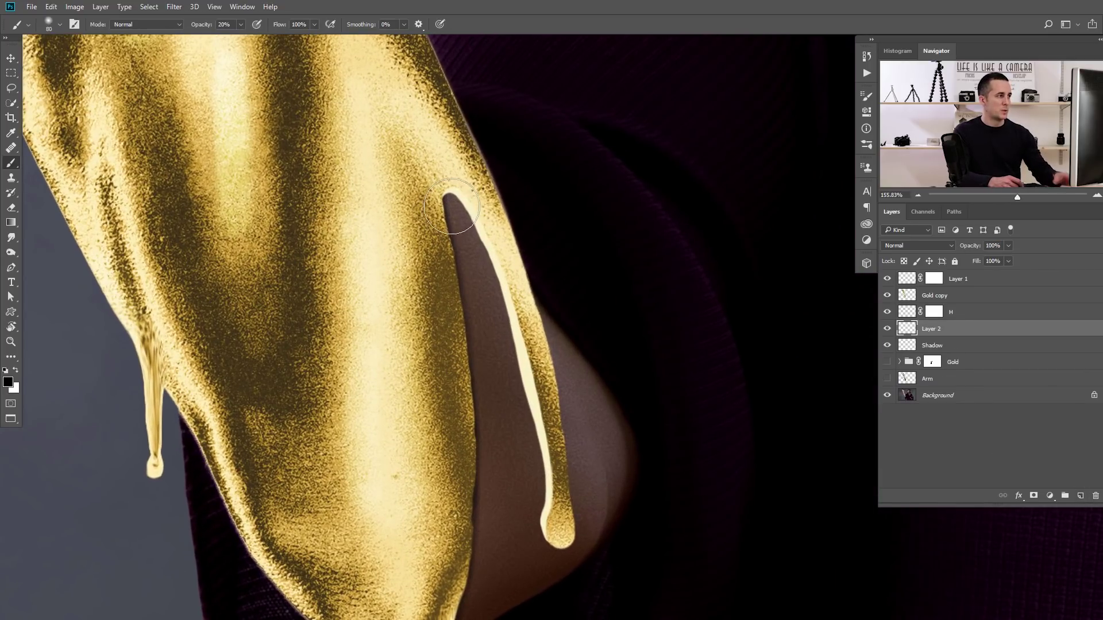
pyautogui.press('1')
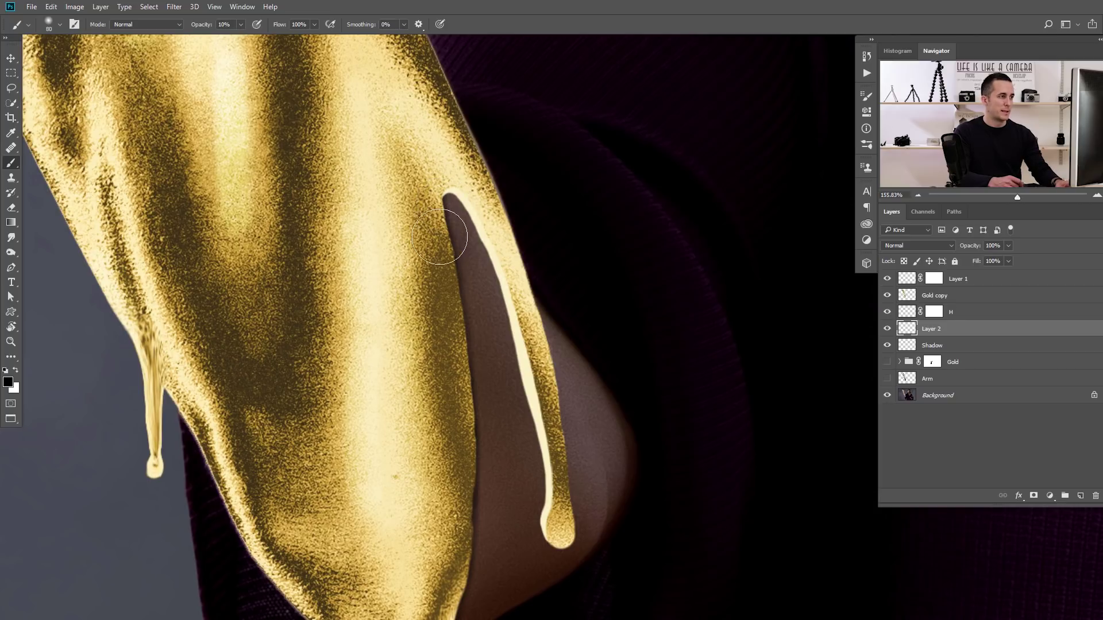
pyautogui.moveTo(443, 246)
pyautogui.mouseDown()
pyautogui.moveTo(460, 325)
pyautogui.moveTo(460, 437)
pyautogui.mouseUp()
pyautogui.moveTo(447, 223); pyautogui.dragTo(451, 525)
pyautogui.moveTo(468, 333); pyautogui.dragTo(463, 600)
# Darken the skin close to the long drip with a 20 px black brush at 10% opacity
pyautogui.rightClick(452, 423)
pyautogui.moveTo(500, 363); pyautogui.dragTo(487, 370)
pyautogui.click(437, 334)
pyautogui.press('[')
pyautogui.press('[')
pyautogui.press('[')
pyautogui.press('[')
pyautogui.press('[')
pyautogui.press('[')
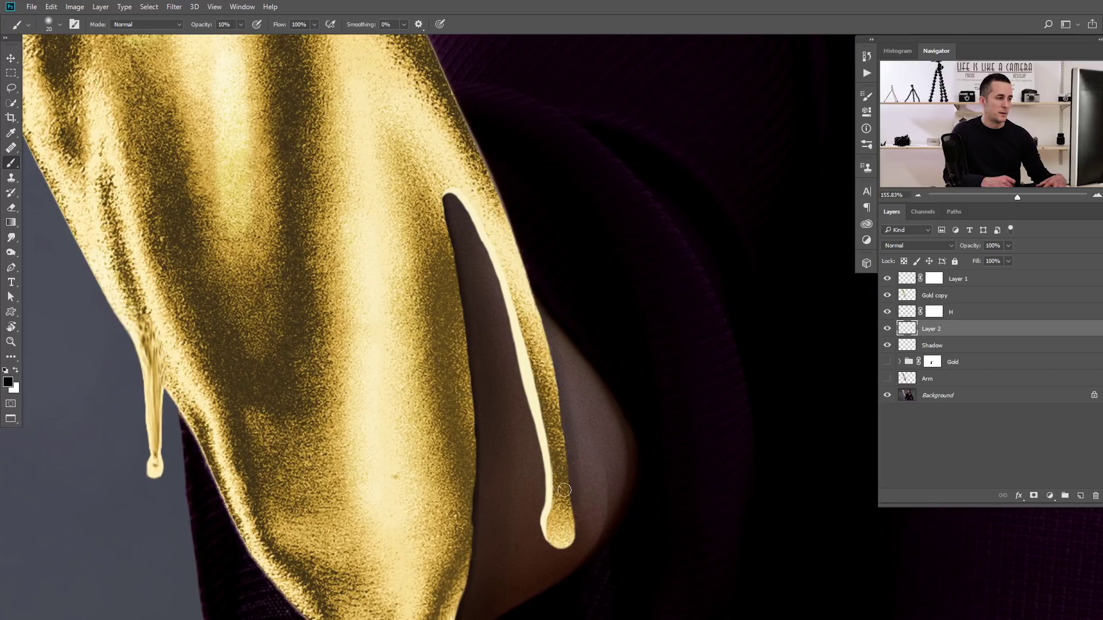
# Broaden the black shadow on the elbow skin around the drip with a 50 px brush at 10% opacity
pyautogui.press(']')
pyautogui.press(']')
pyautogui.press(']')
pyautogui.press(']')
pyautogui.press(']')
pyautogui.press(']')
pyautogui.press(']')
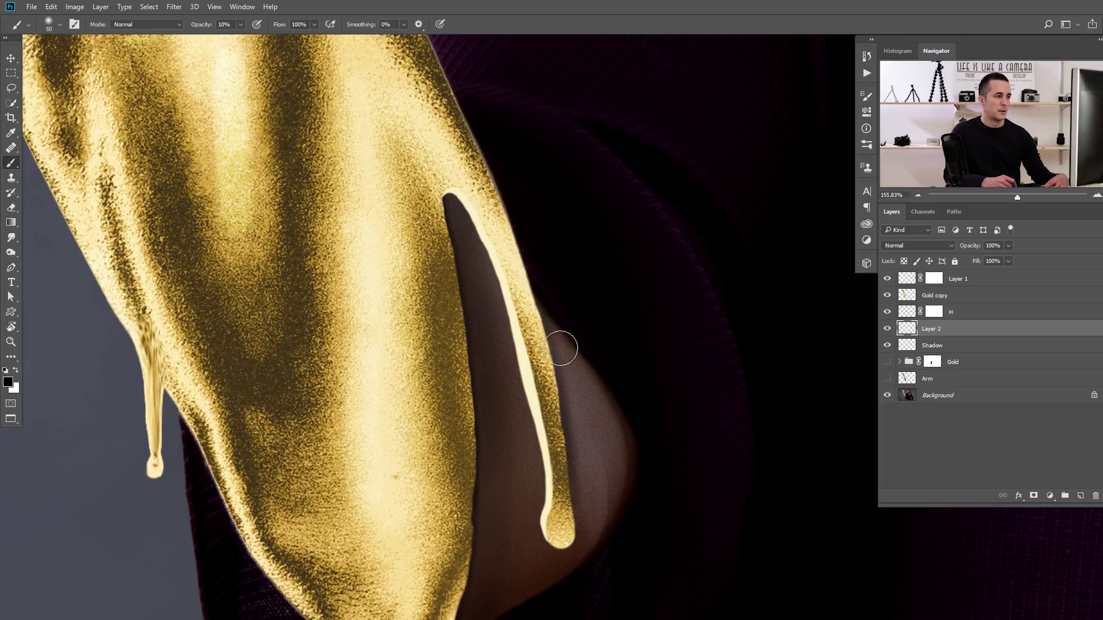
pyautogui.moveTo(492, 435); pyautogui.dragTo(607, 408)
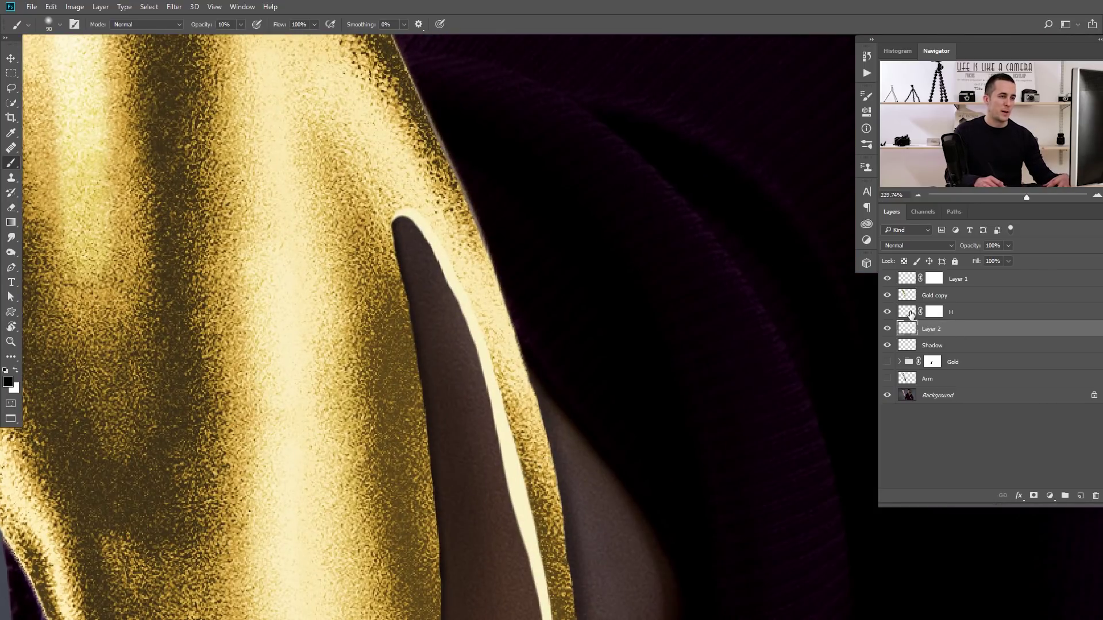
# Shade the light gold drip edge faintly in black on layer H with a 10 px brush at 3% opacity
pyautogui.click(910, 314)
pyautogui.press('[')
pyautogui.press('[')
pyautogui.press('[')
pyautogui.press('[')
pyautogui.press('[')
pyautogui.press('[')
pyautogui.press('[')
pyautogui.press('[')
pyautogui.moveTo(434, 231); pyautogui.dragTo(493, 358)
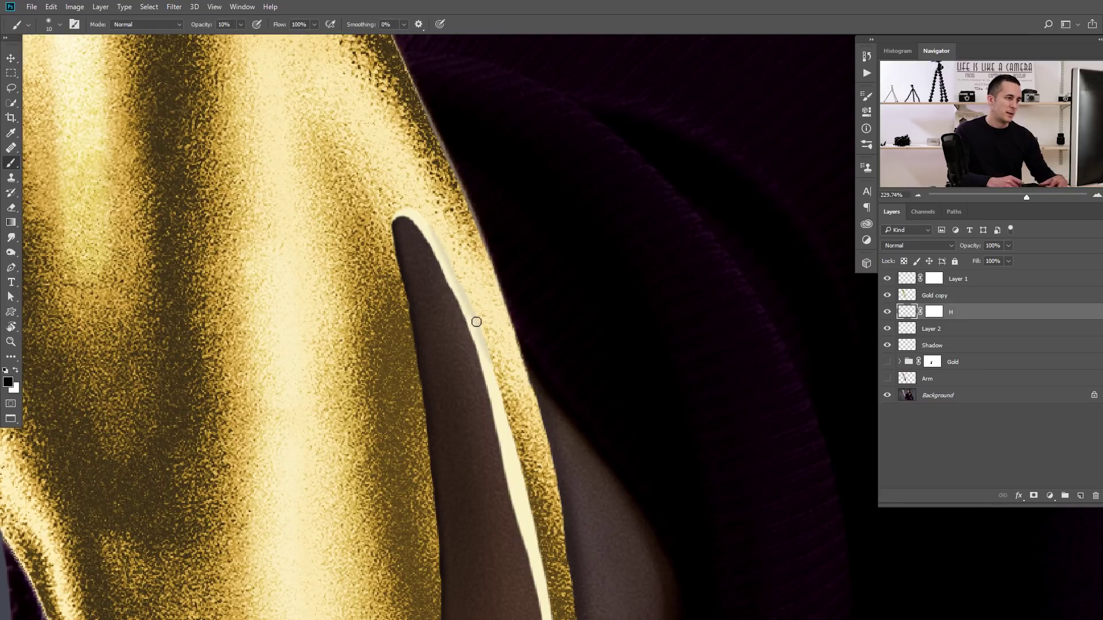
pyautogui.hotkey('ctrl', 'z')
pyautogui.press('0')
pyautogui.press('3')
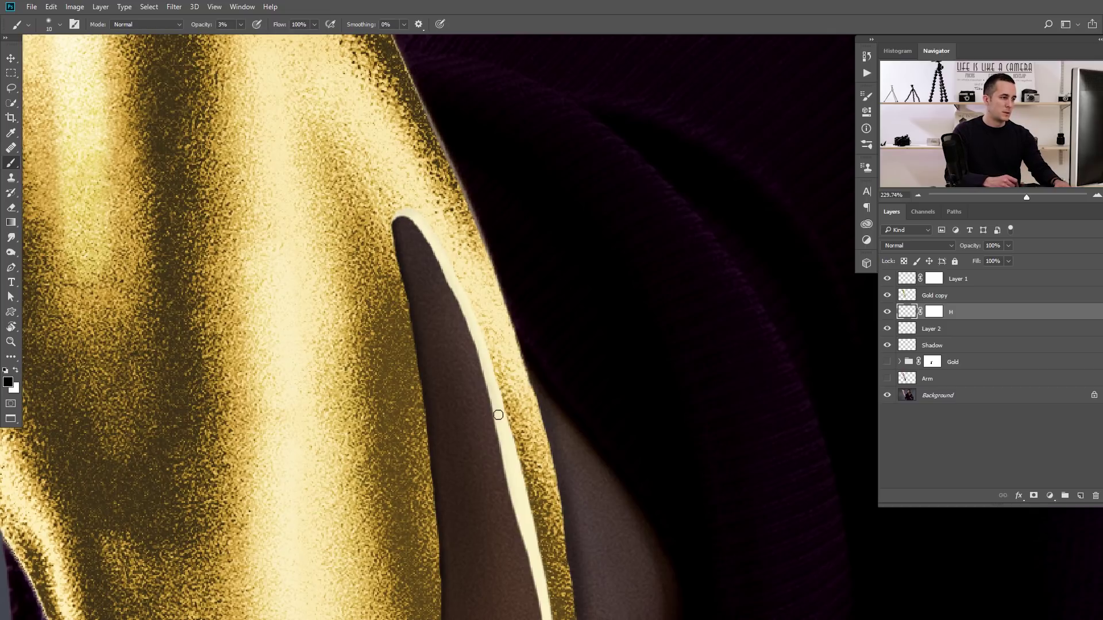
pyautogui.moveTo(528, 591); pyautogui.dragTo(520, 531)
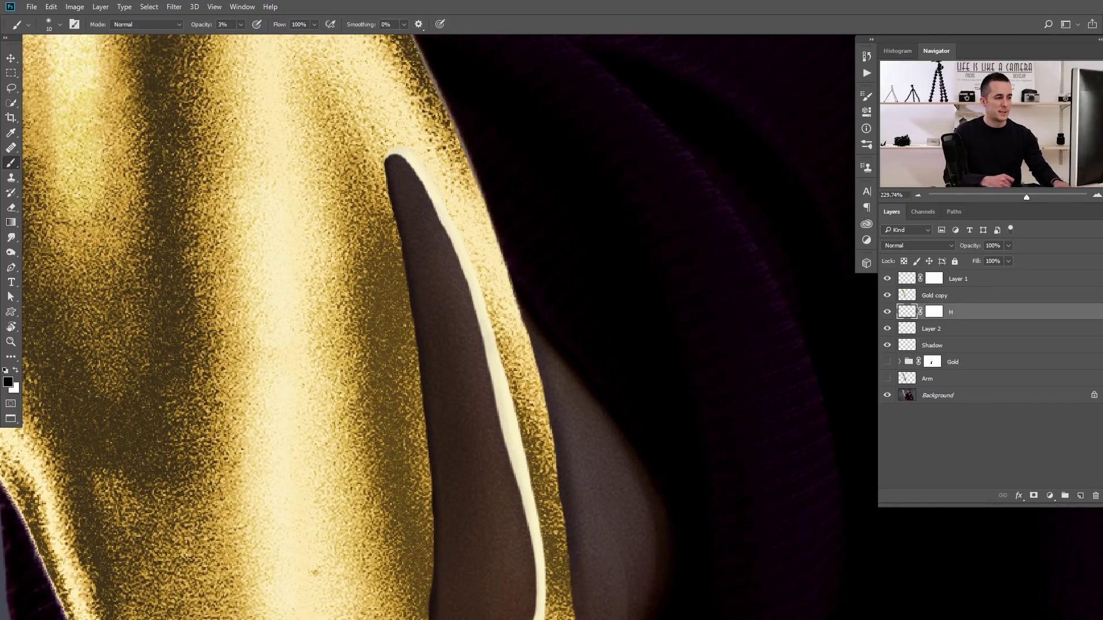
pyautogui.scroll(-5, 544, 579)
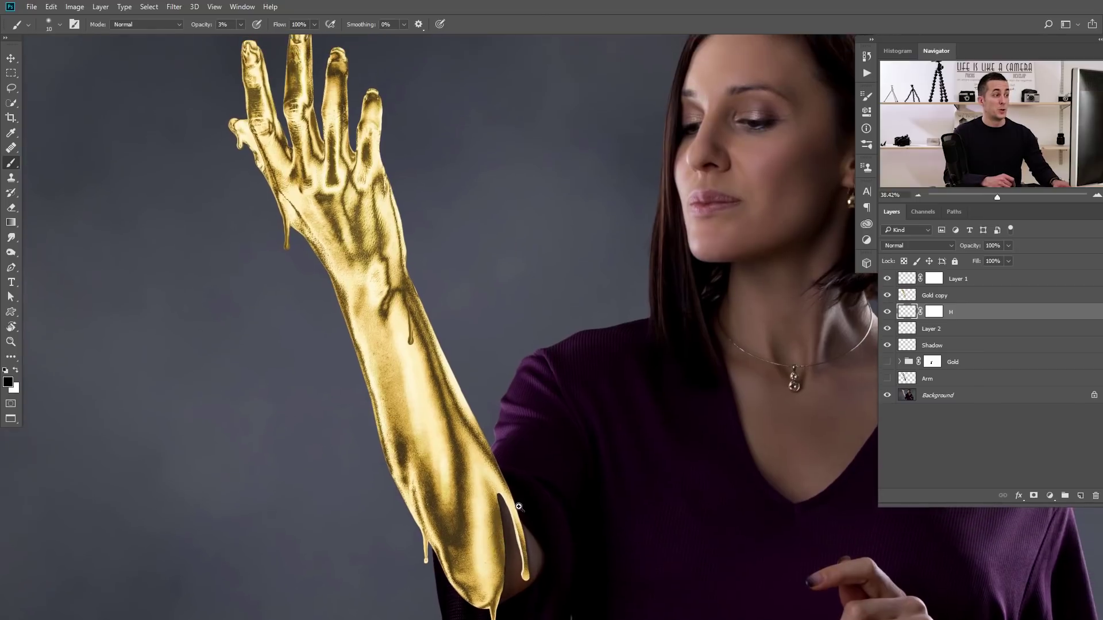
pyautogui.scroll(-1, 519, 508)
pyautogui.moveTo(543, 536)
pyautogui.mouseDown()
pyautogui.moveTo(554, 532)
pyautogui.moveTo(532, 534)
pyautogui.moveTo(541, 528)
pyautogui.mouseUp()
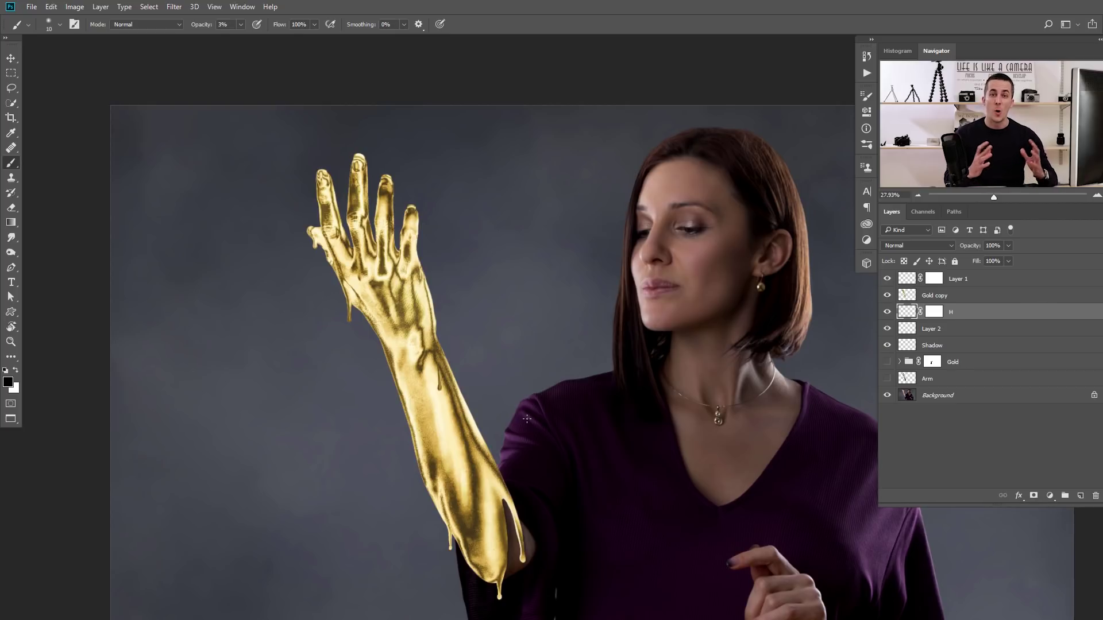
# Group the layers from Shadow up to Layer 1, merge them into one layer and compare the image with and without it
pyautogui.click(910, 344)
pyautogui.keyDown('shift'); pyautogui.click(909, 281); pyautogui.keyUp('shift')
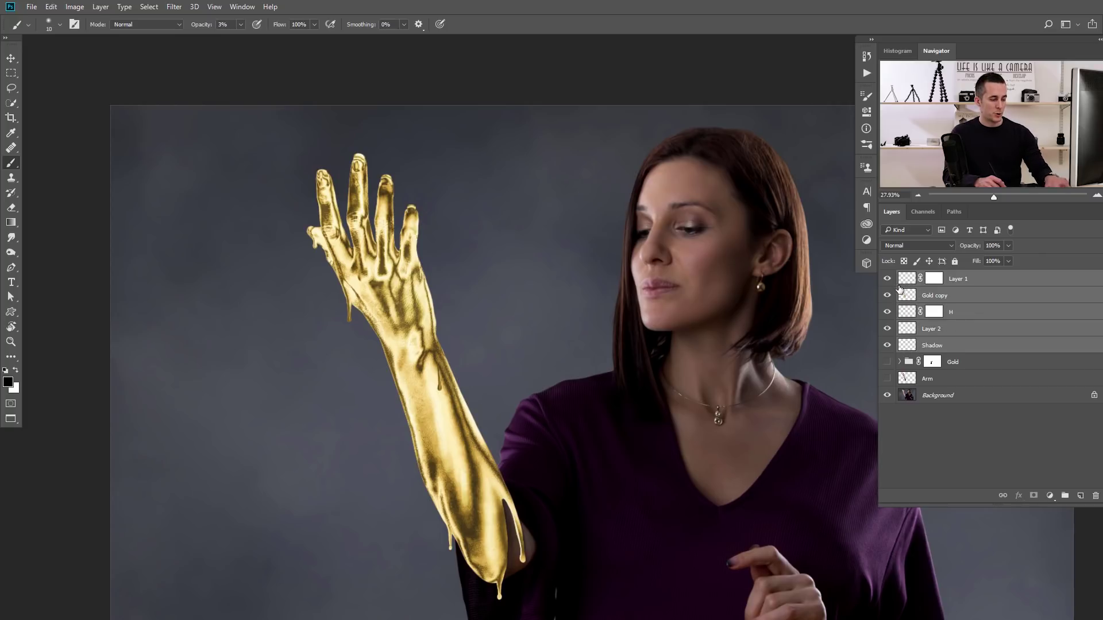
pyautogui.hotkey('ctrl', 'g')
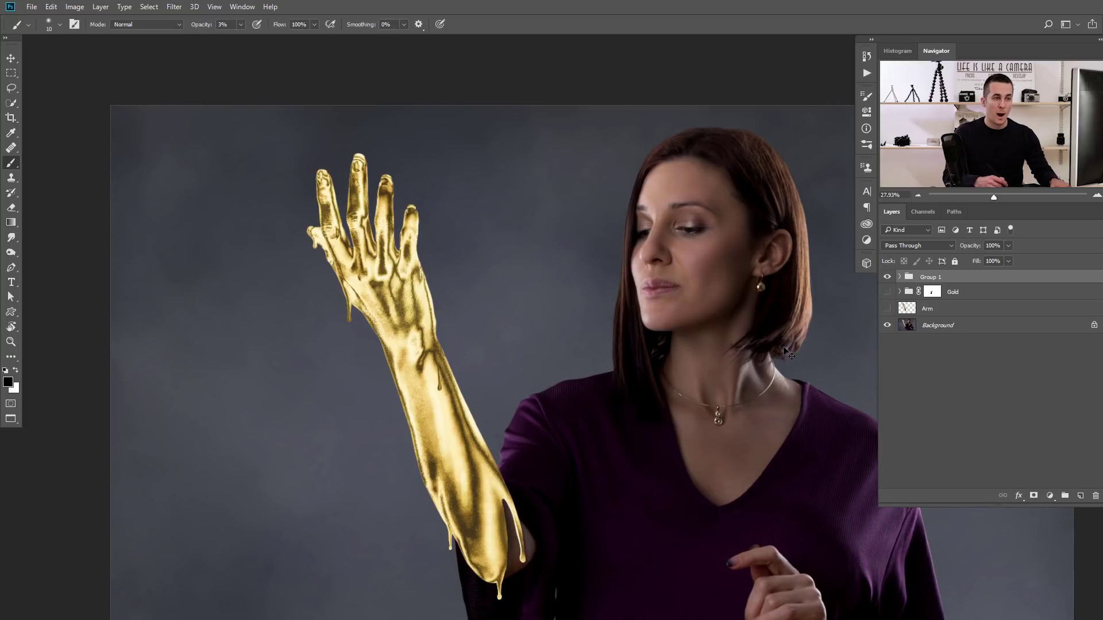
pyautogui.hotkey('ctrl', 'e')
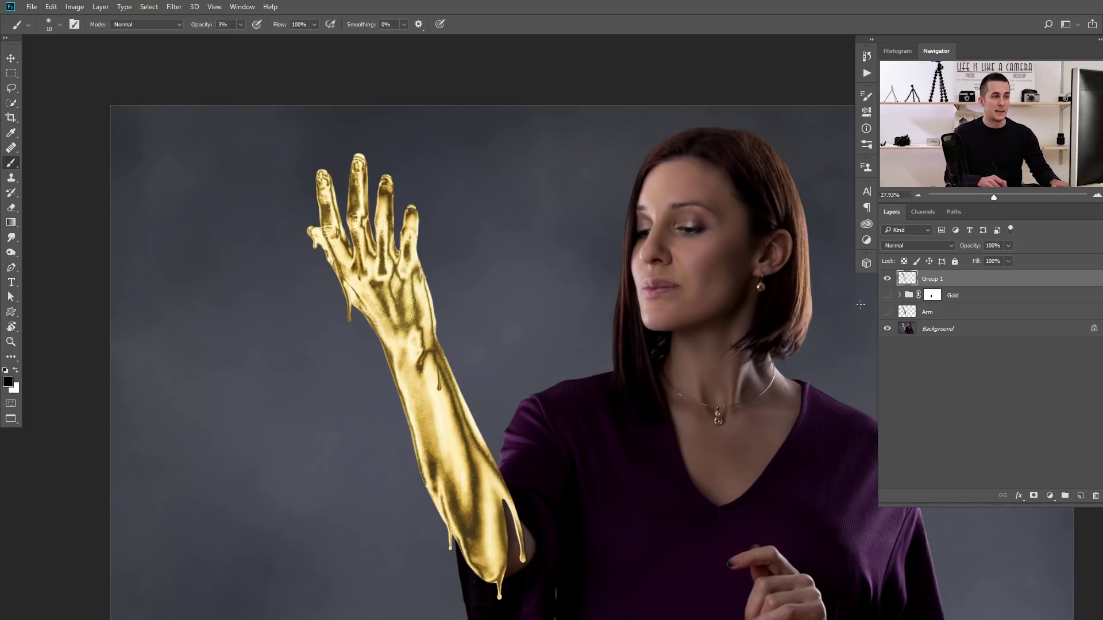
pyautogui.click(888, 279)
pyautogui.click(888, 279)
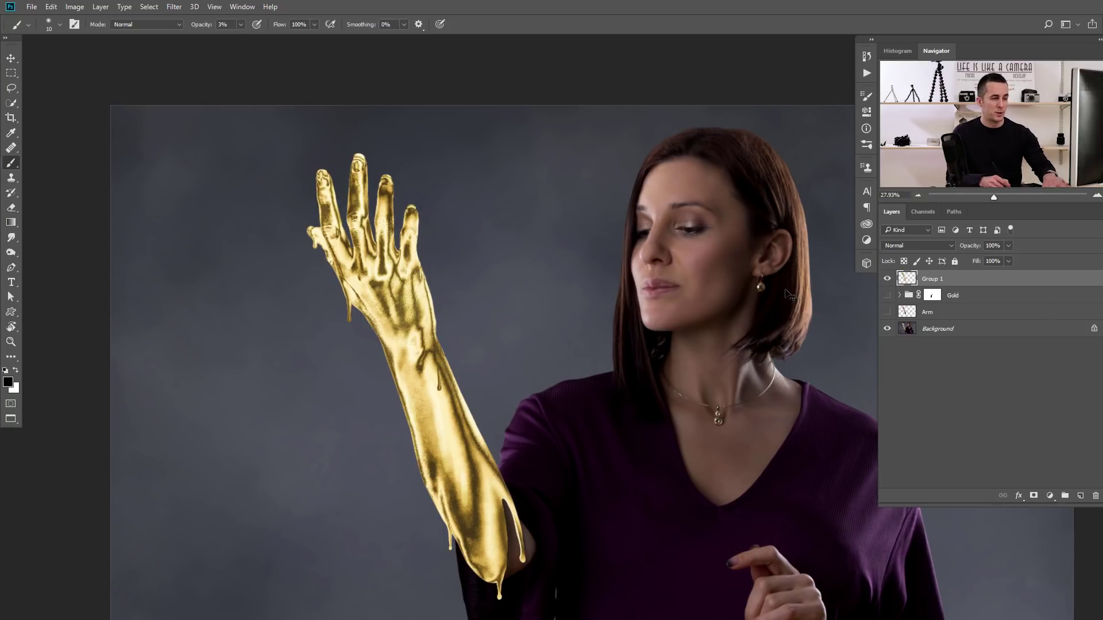
# Duplicate the merged gold layer and open the Filter Gallery on the copy with the arm previewed at 50%
pyautogui.hotkey('ctrl', 'j')
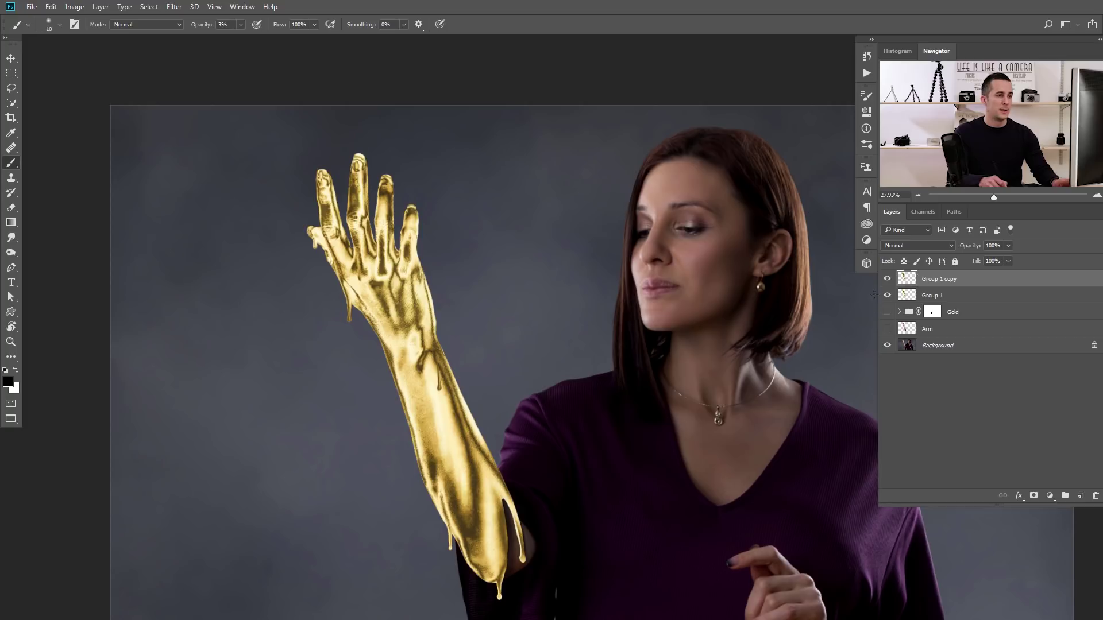
pyautogui.click(180, 8)
pyautogui.click(201, 53)
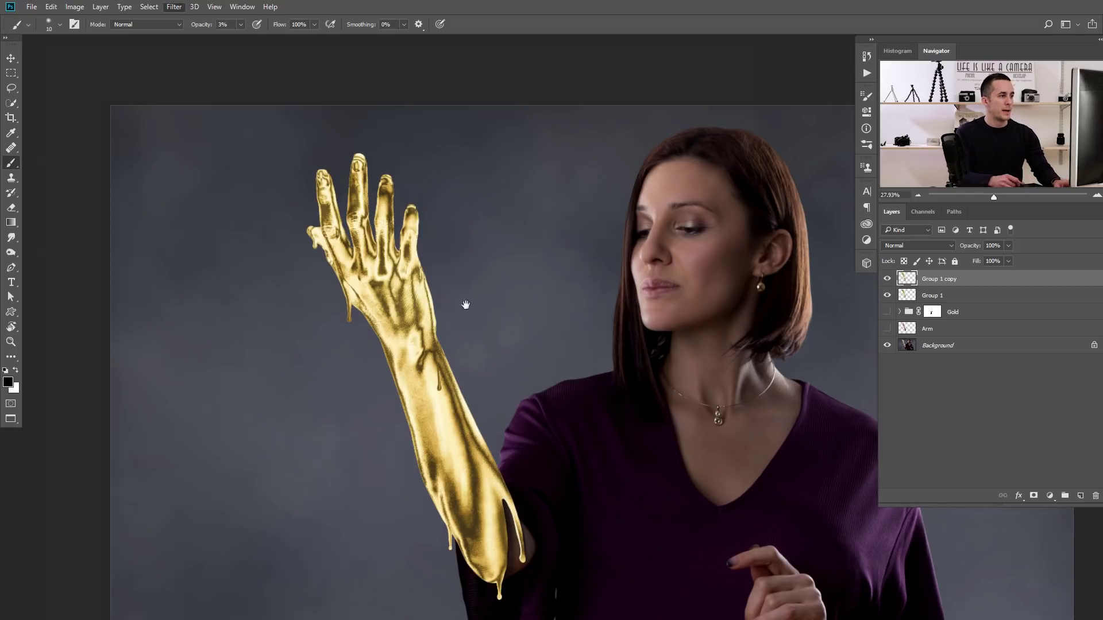
pyautogui.moveTo(558, 291); pyautogui.dragTo(401, 240)
pyautogui.moveTo(509, 267); pyautogui.dragTo(293, 207)
pyautogui.hotkey('ctrl', '-')
pyautogui.hotkey('ctrl', '-')
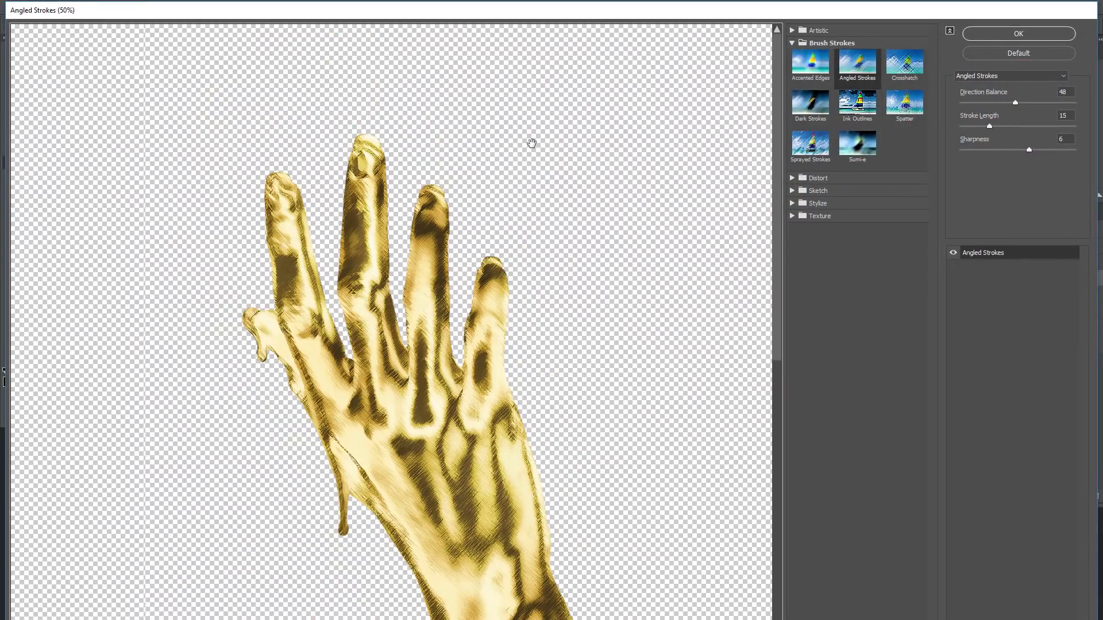
pyautogui.moveTo(396, 340); pyautogui.dragTo(248, 167)
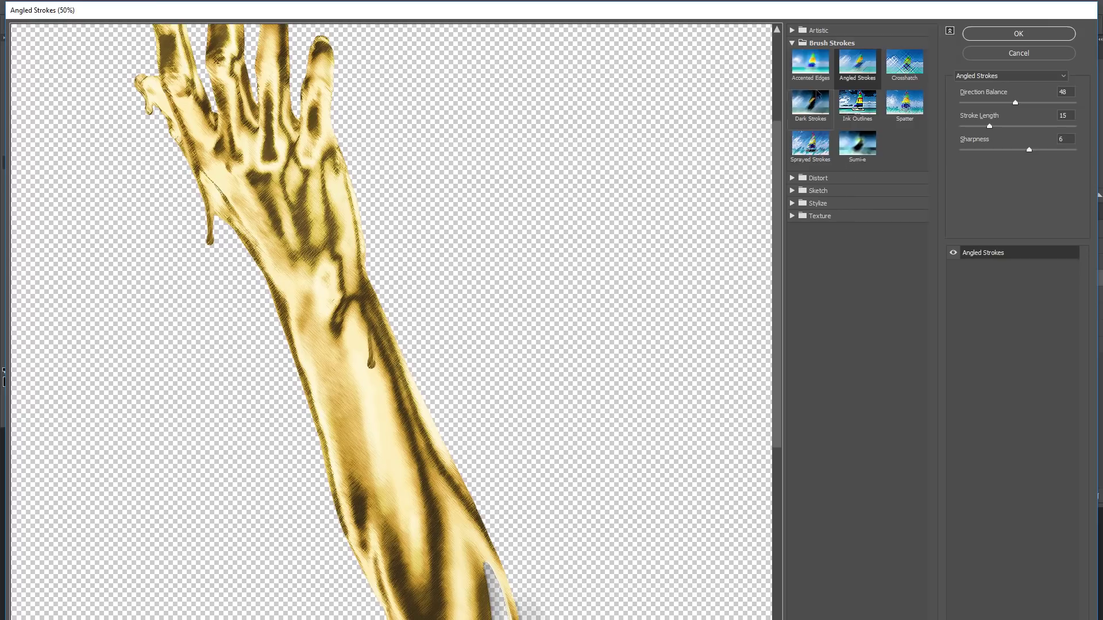
# Compare the Crosshatch, Accented Edges and Angled Strokes filters on the arm and try different Direction Balance values
pyautogui.click(827, 44)
pyautogui.click(827, 48)
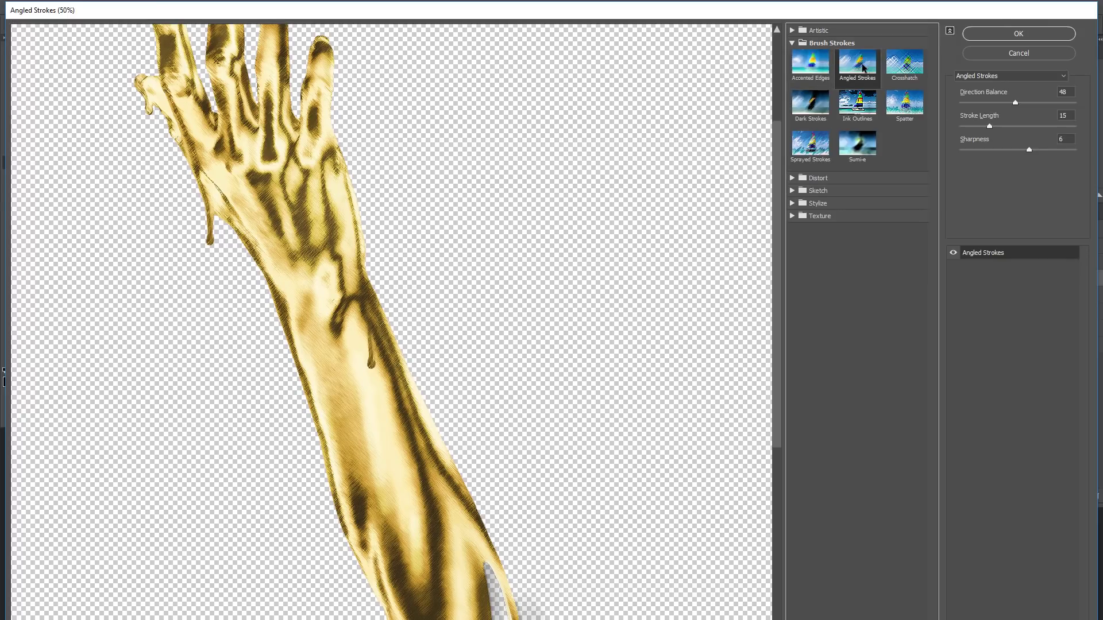
pyautogui.click(913, 72)
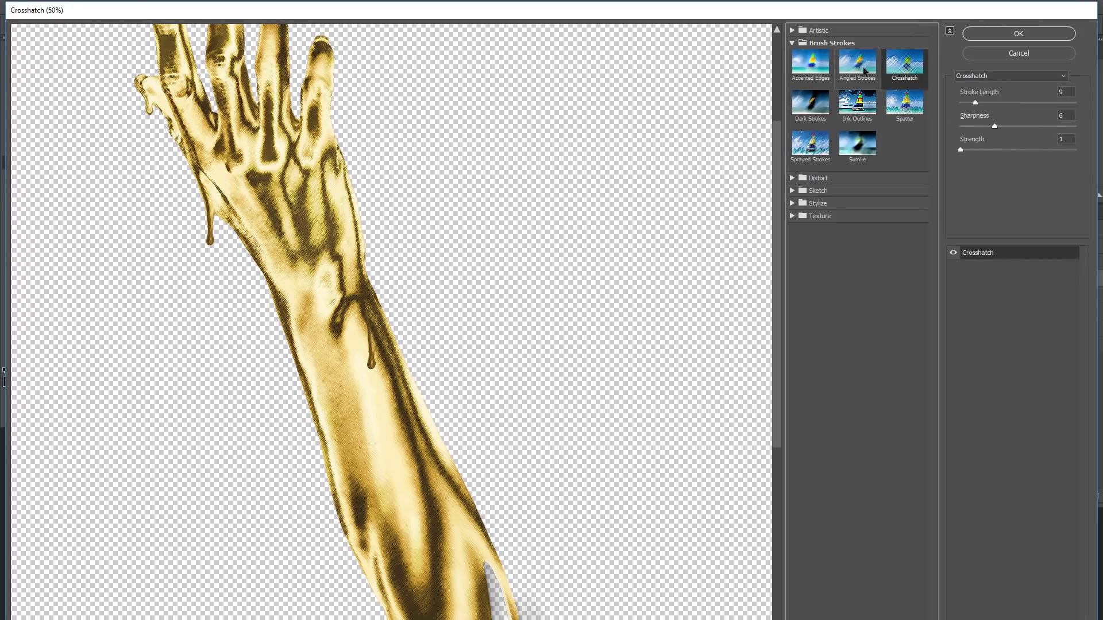
pyautogui.click(831, 67)
pyautogui.click(857, 63)
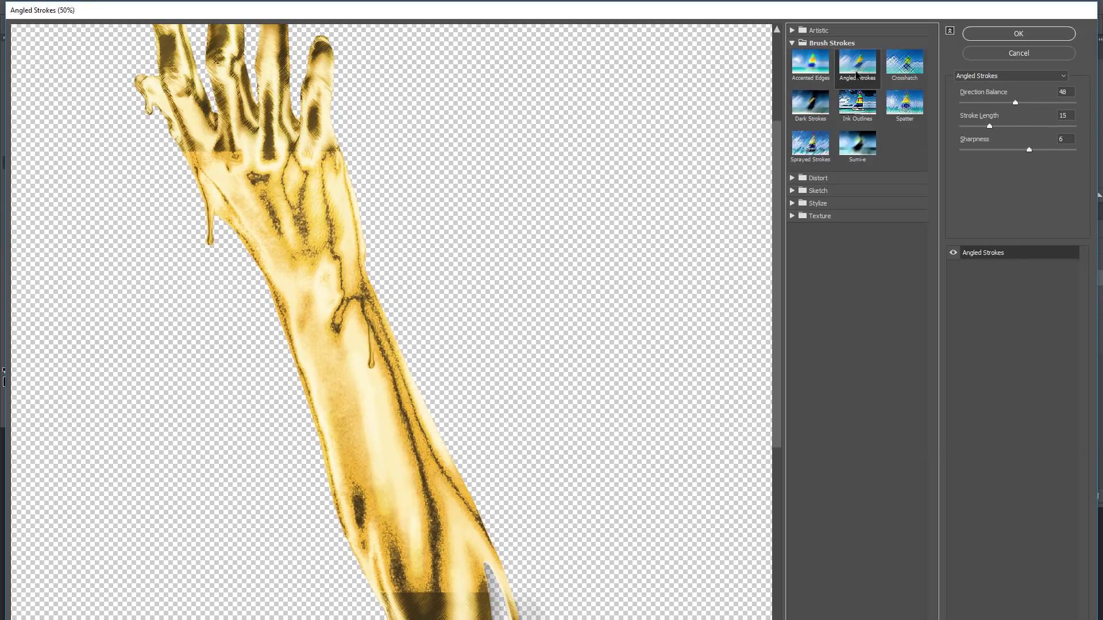
pyautogui.moveTo(1016, 102); pyautogui.dragTo(1022, 112)
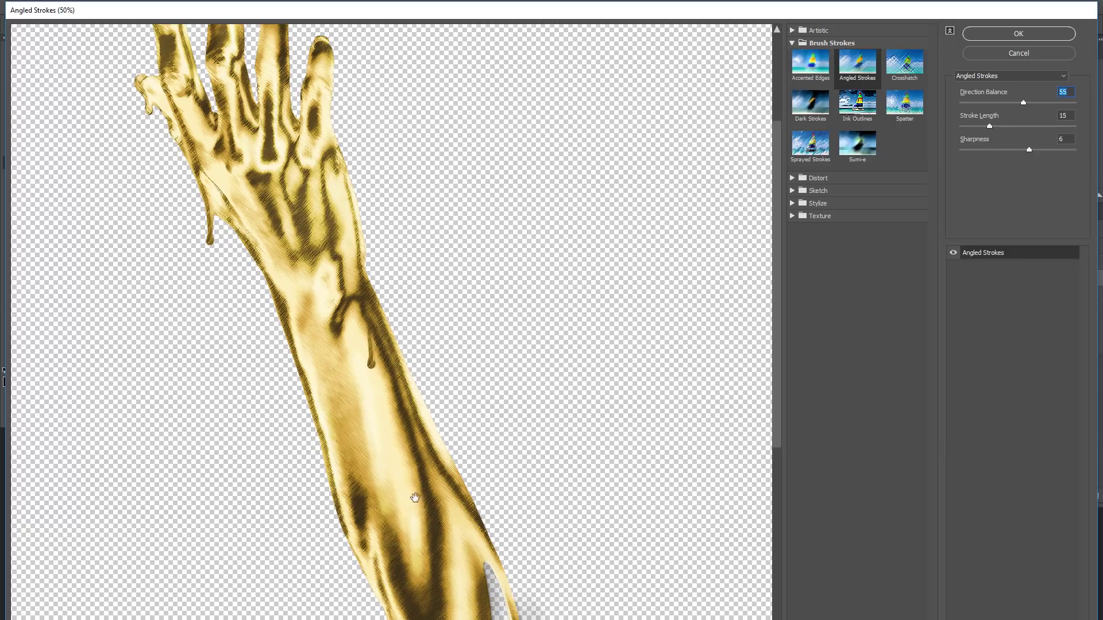
# Preview the Grain, Texturizer and Craquelure texture filters on the gold hand and forearm
pyautogui.click(816, 216)
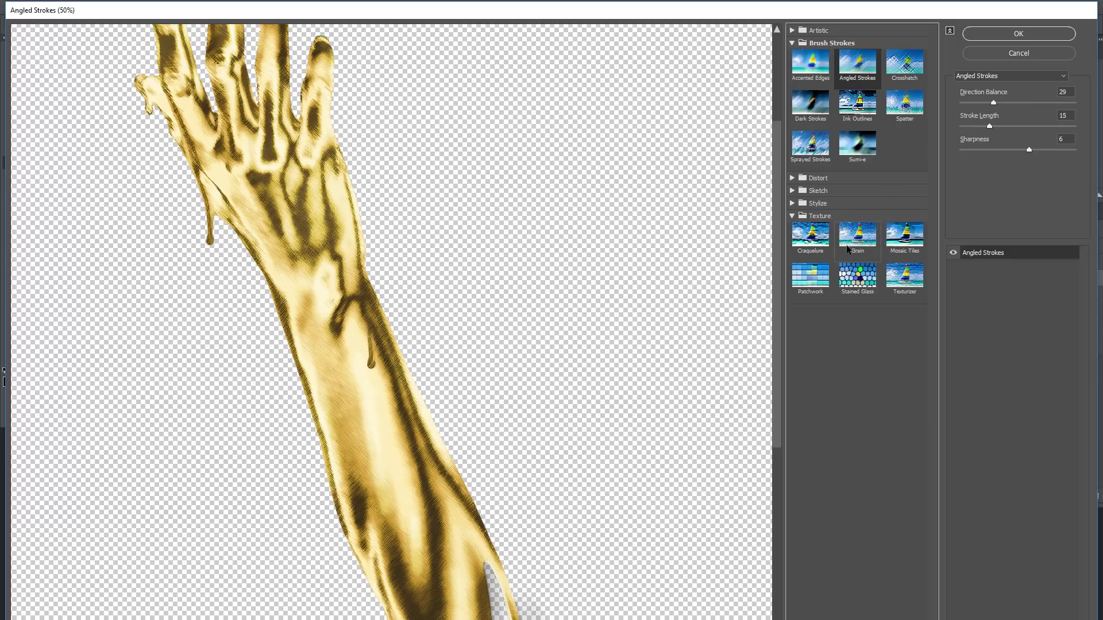
pyautogui.click(862, 242)
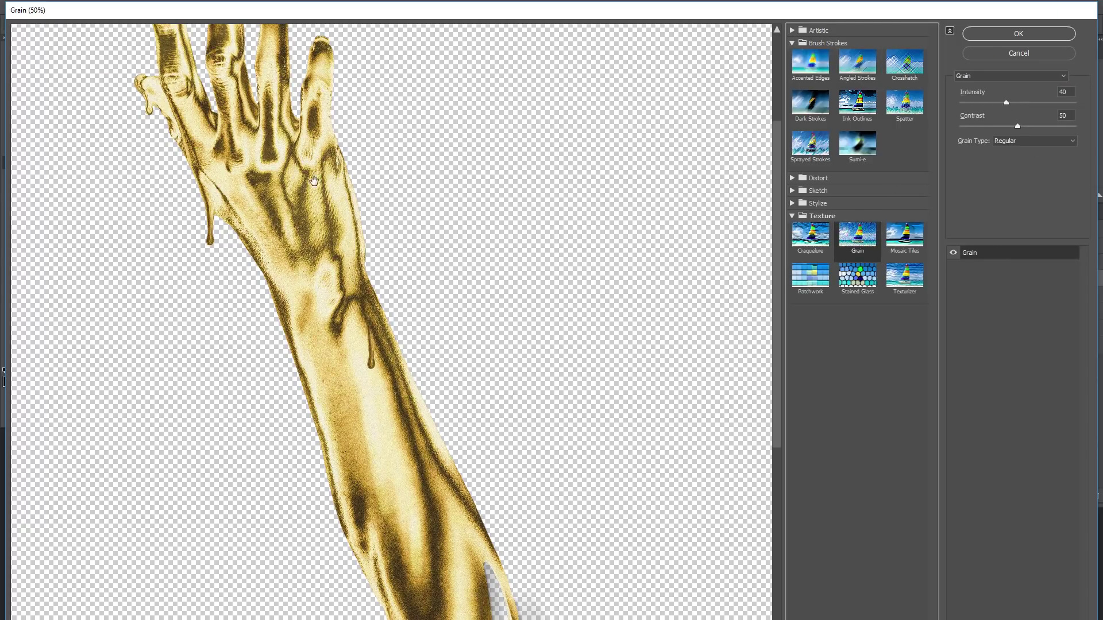
pyautogui.click(905, 277)
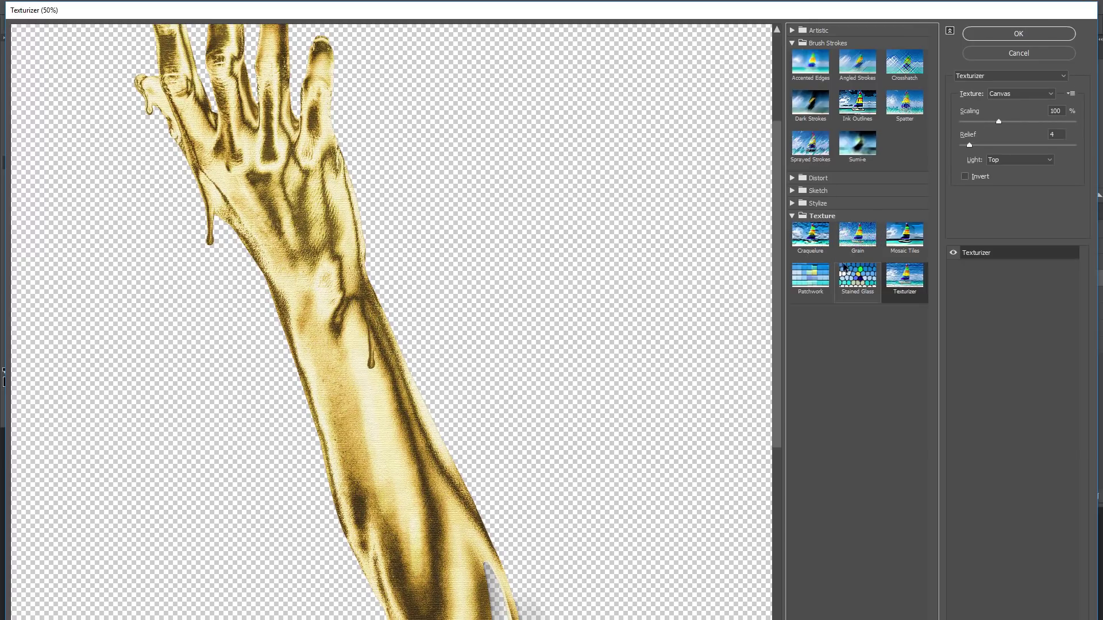
pyautogui.click(825, 251)
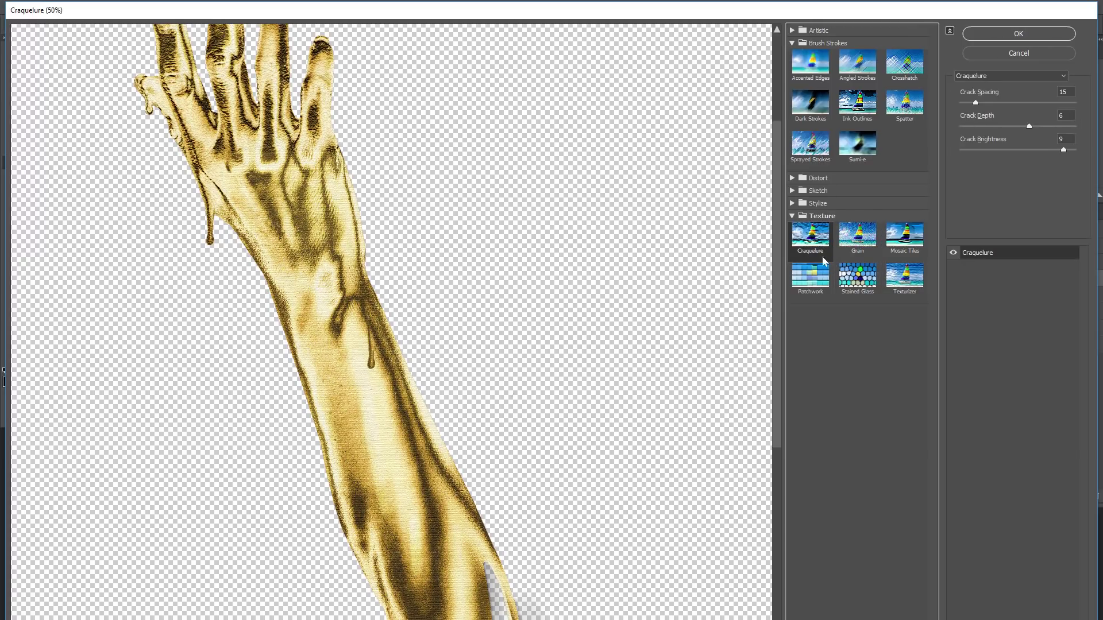
pyautogui.moveTo(404, 500); pyautogui.dragTo(428, 477)
pyautogui.moveTo(371, 231); pyautogui.dragTo(399, 322)
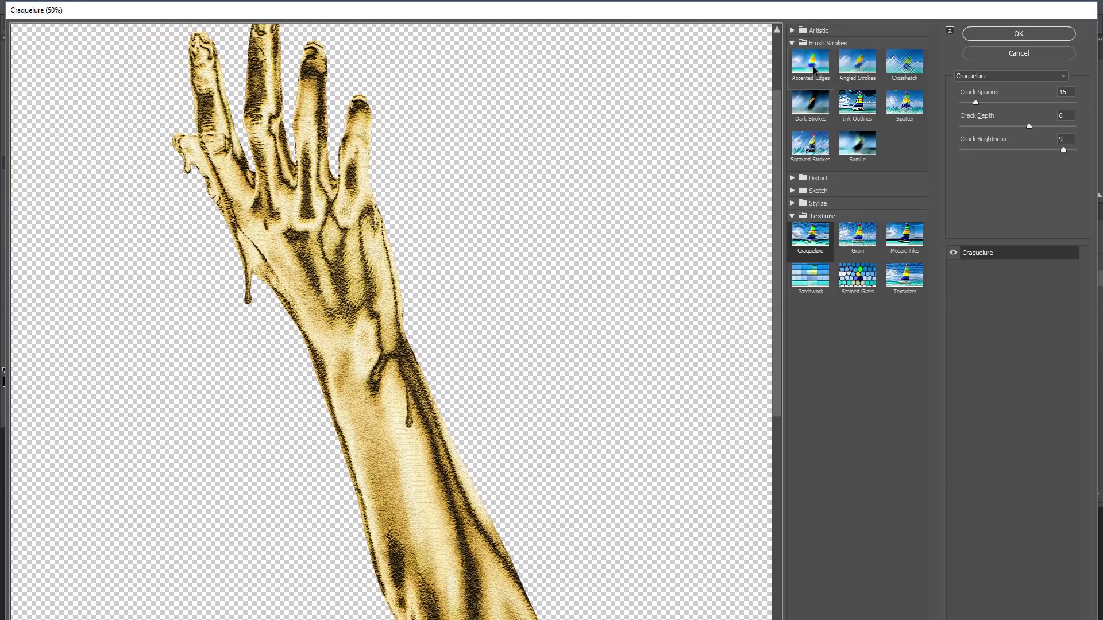
# Apply the Angled Strokes filter to the duplicated layer with Direction Balance 34 and Stroke Length 14
pyautogui.click(814, 70)
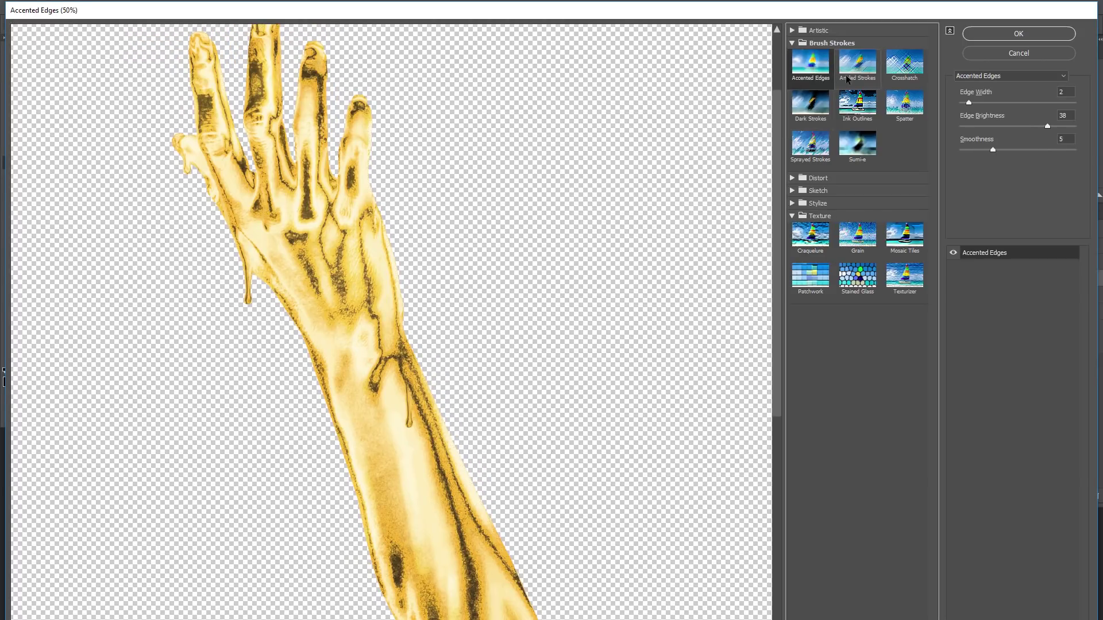
pyautogui.click(842, 83)
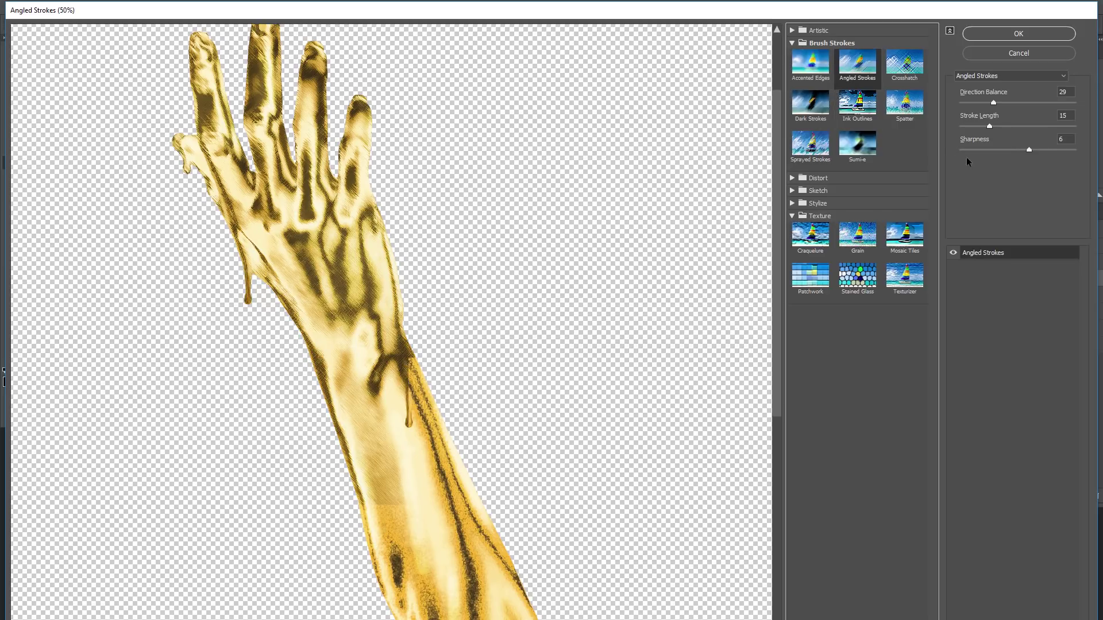
pyautogui.moveTo(994, 102); pyautogui.dragTo(1023, 103)
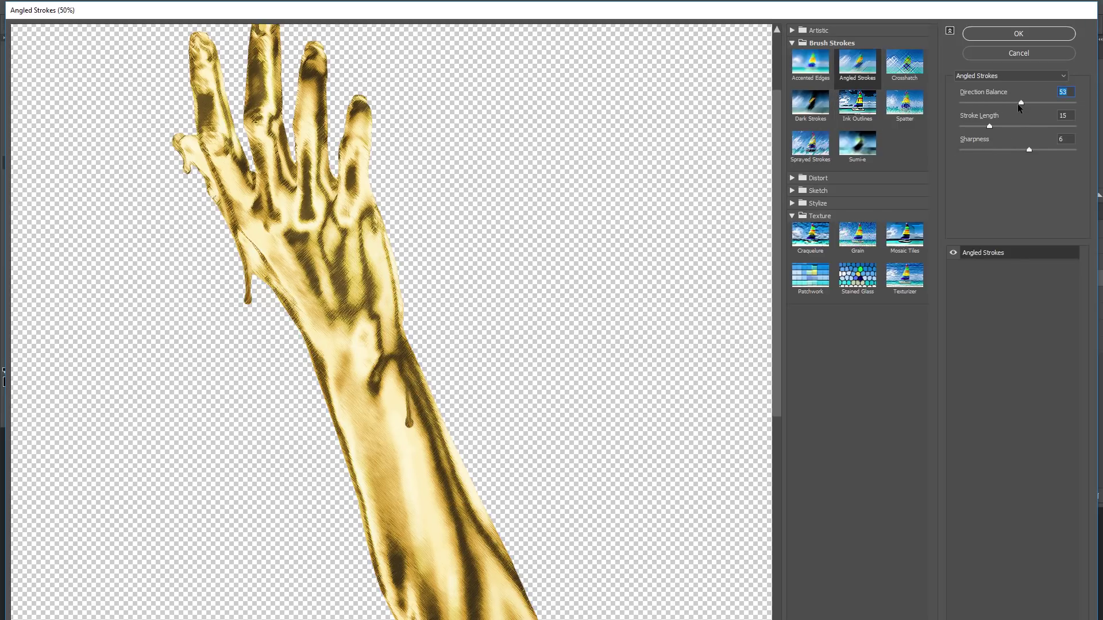
pyautogui.moveTo(992, 126); pyautogui.dragTo(1008, 125)
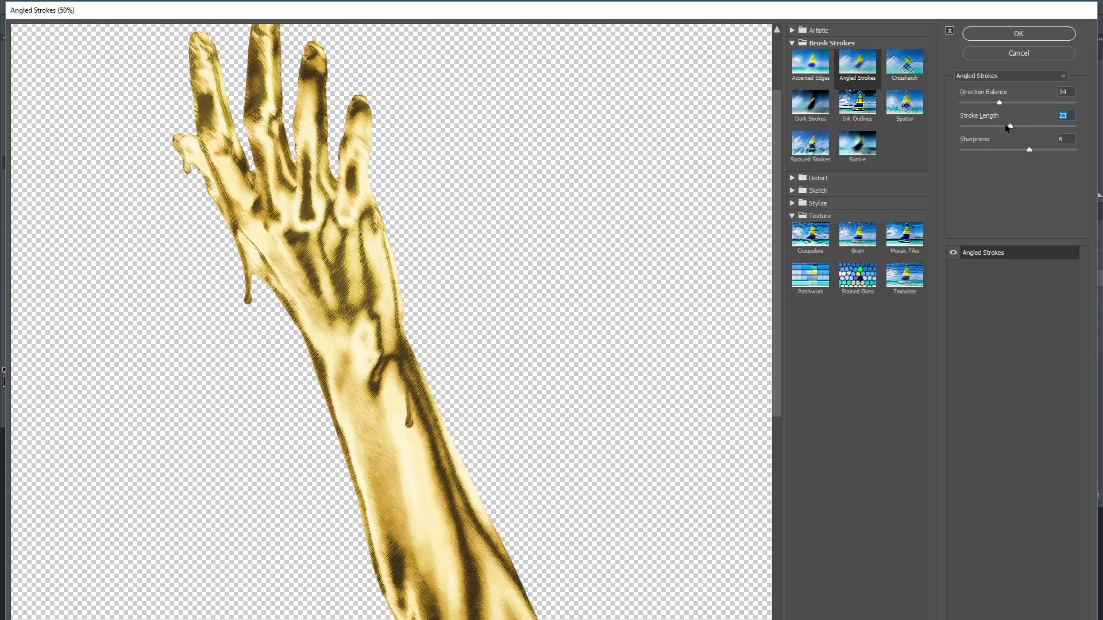
pyautogui.moveTo(999, 123); pyautogui.dragTo(987, 127)
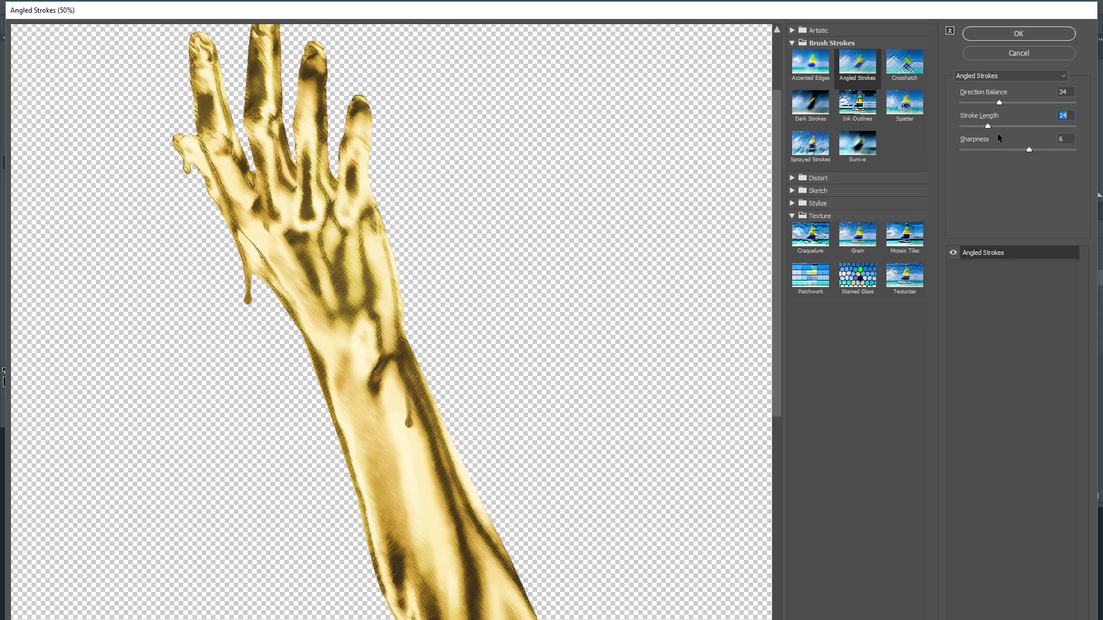
pyautogui.click(1032, 150)
pyautogui.click(1015, 32)
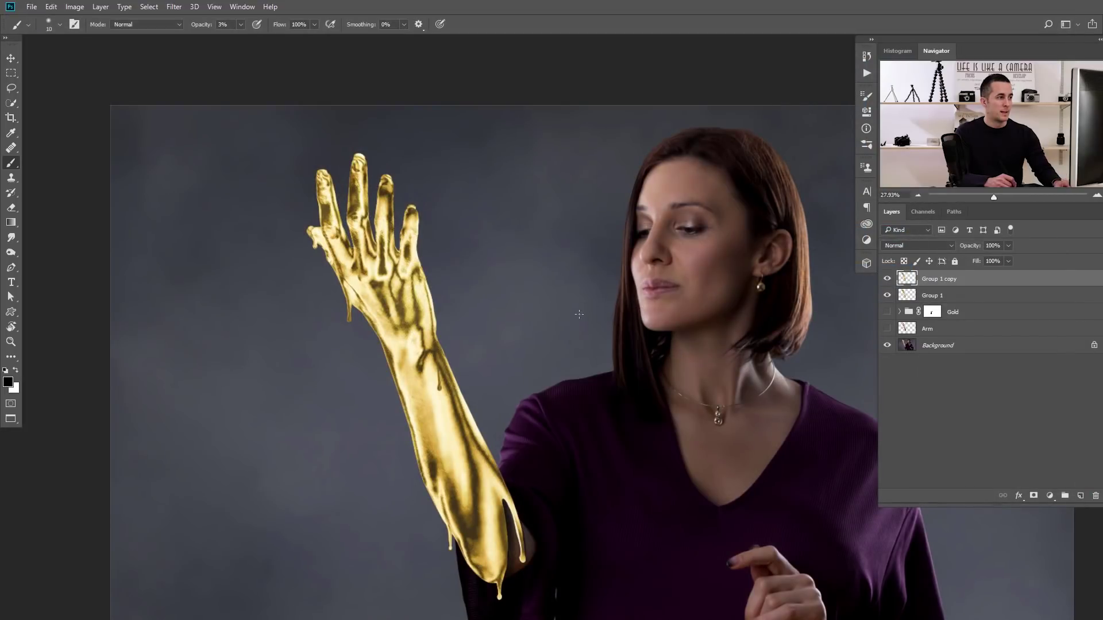
# Compare the gold hand up close with and without the Angled Strokes layer
pyautogui.scroll(3, 420, 362)
pyautogui.moveTo(461, 316); pyautogui.dragTo(483, 437)
pyautogui.click(889, 278)
pyautogui.click(888, 278)
pyautogui.click(889, 279)
pyautogui.click(889, 279)
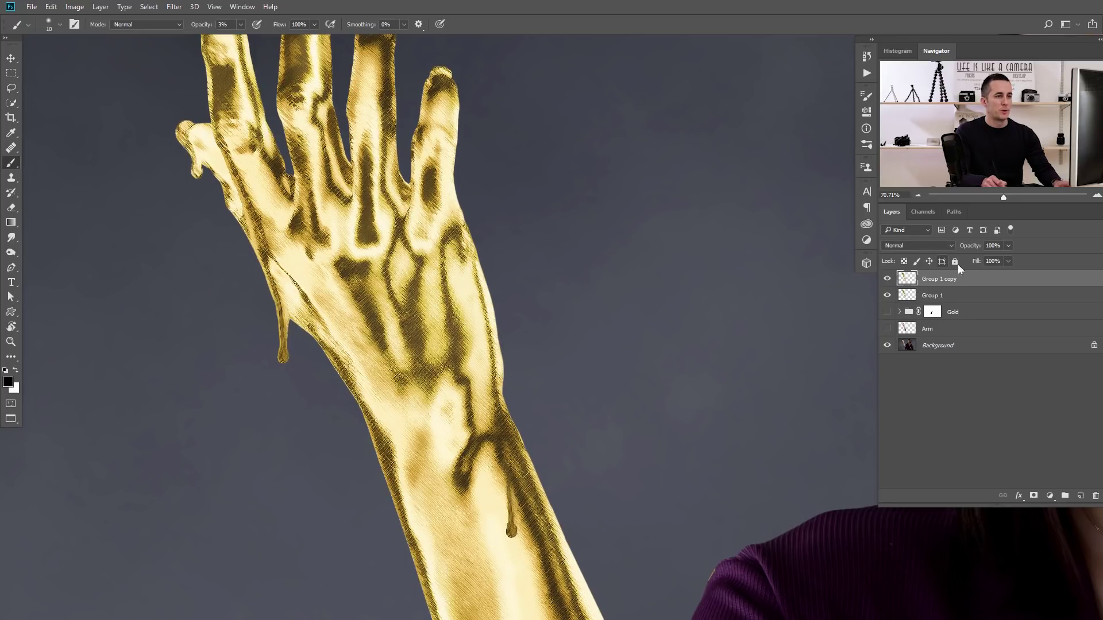
# Reduce the opacity of the Angled Strokes layer to 62% and check the gold arm against the whole picture
pyautogui.moveTo(972, 249); pyautogui.dragTo(945, 246)
pyautogui.moveTo(562, 313); pyautogui.dragTo(420, 356)
pyautogui.moveTo(488, 337); pyautogui.dragTo(451, 319)
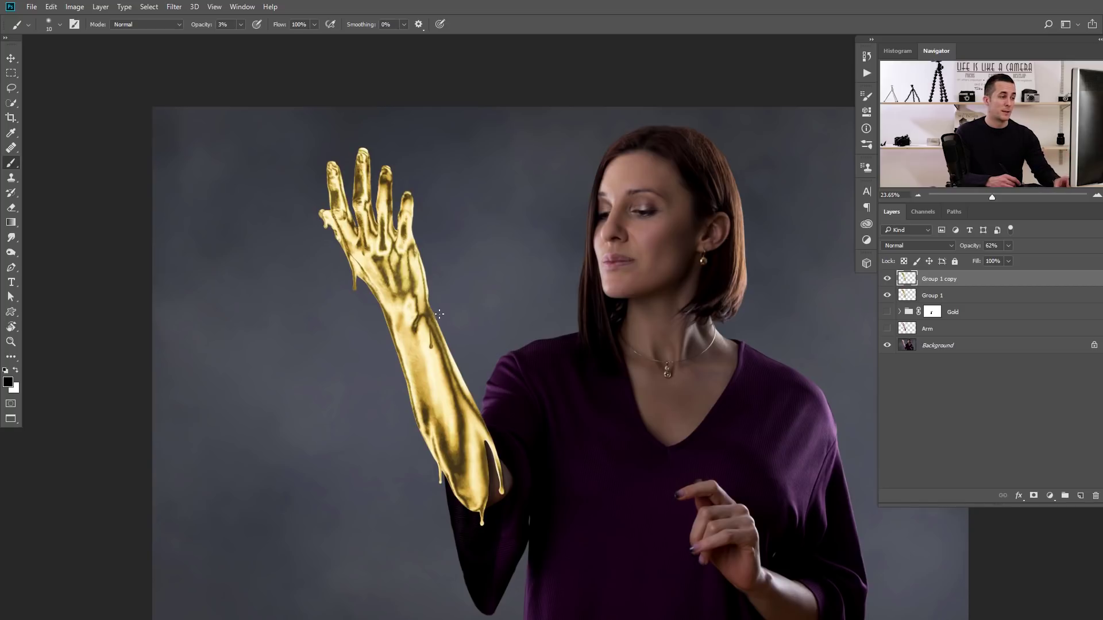
pyautogui.moveTo(416, 318)
pyautogui.mouseDown()
pyautogui.moveTo(446, 314)
pyautogui.moveTo(422, 321)
pyautogui.mouseUp()
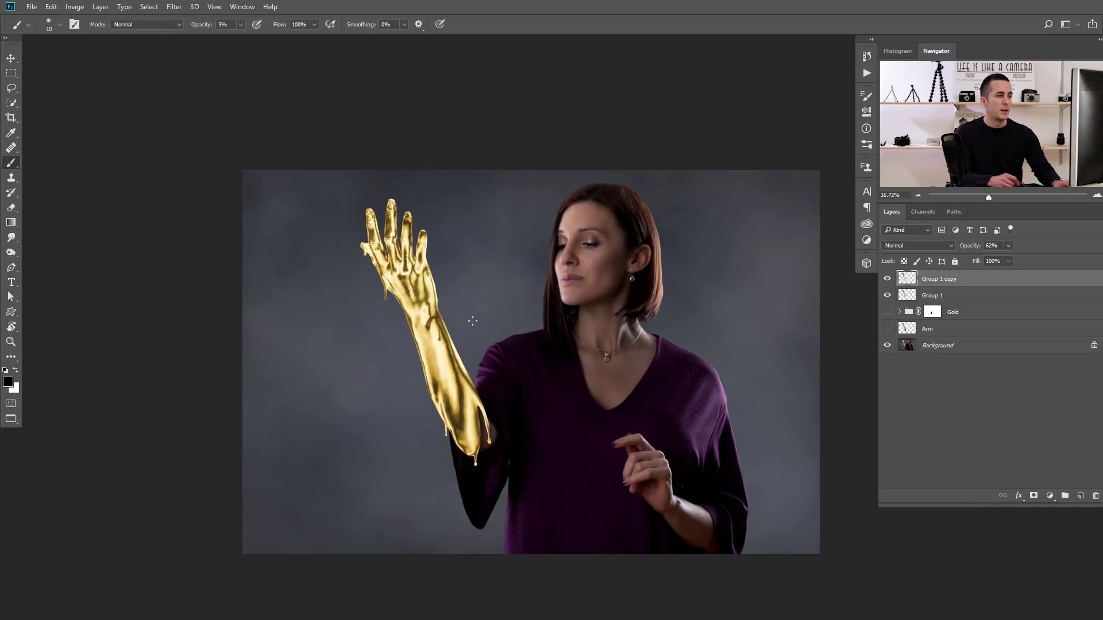
# Delete the Group 1 copy layer that holds the Angled Strokes texture
pyautogui.click(888, 279)
pyautogui.press('Delete')
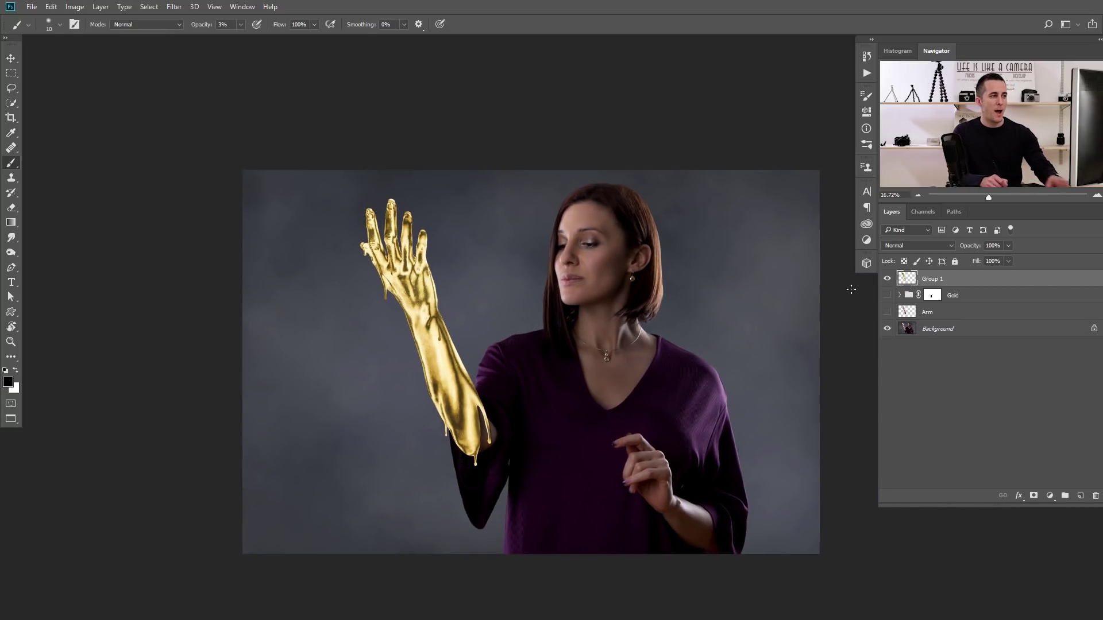
pyautogui.moveTo(485, 322)
pyautogui.mouseDown()
pyautogui.moveTo(525, 337)
pyautogui.moveTo(468, 293)
pyautogui.moveTo(477, 289)
pyautogui.mouseUp()
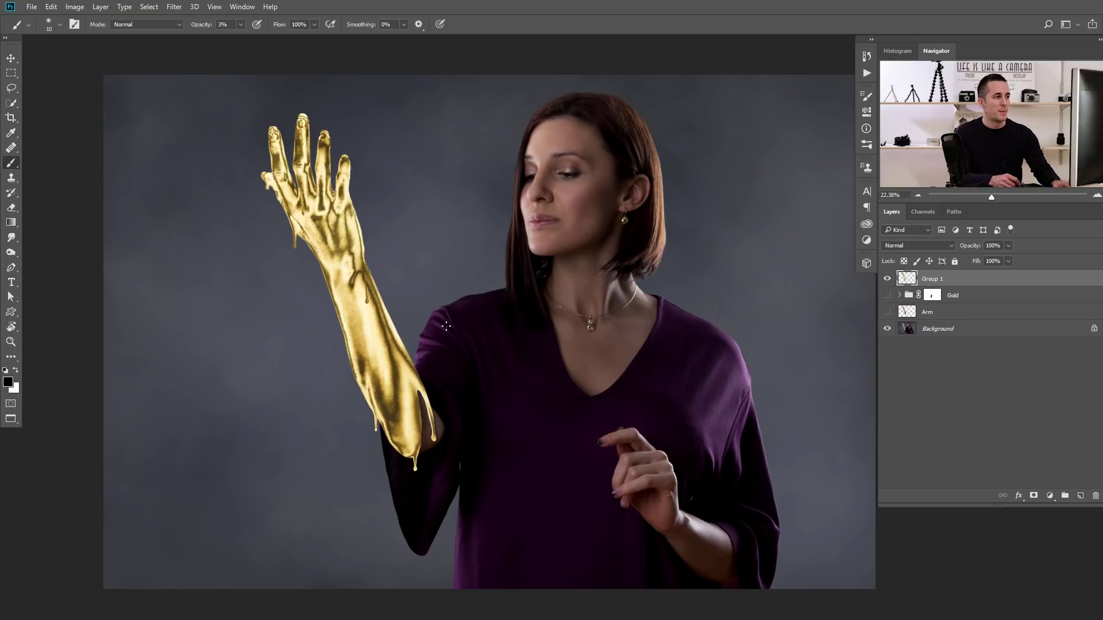
pyautogui.moveTo(464, 329); pyautogui.dragTo(481, 327)
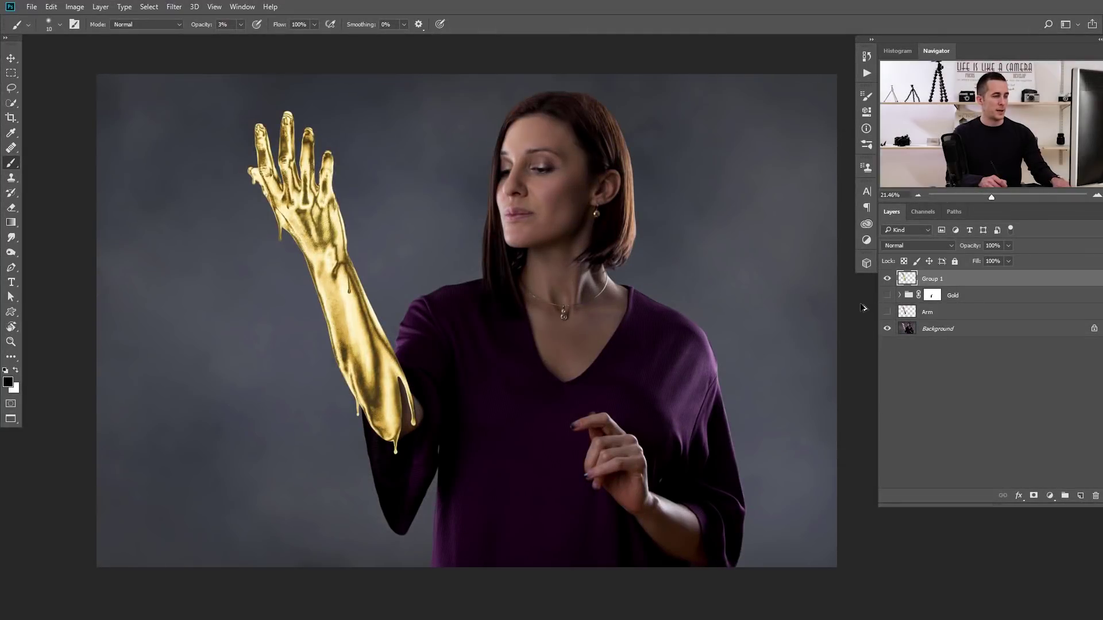
# Stamp all visible layers into a new top layer and open it in the Camera Raw Filter
pyautogui.hotkey('ctrl', 'shift', 'alt', 'e')
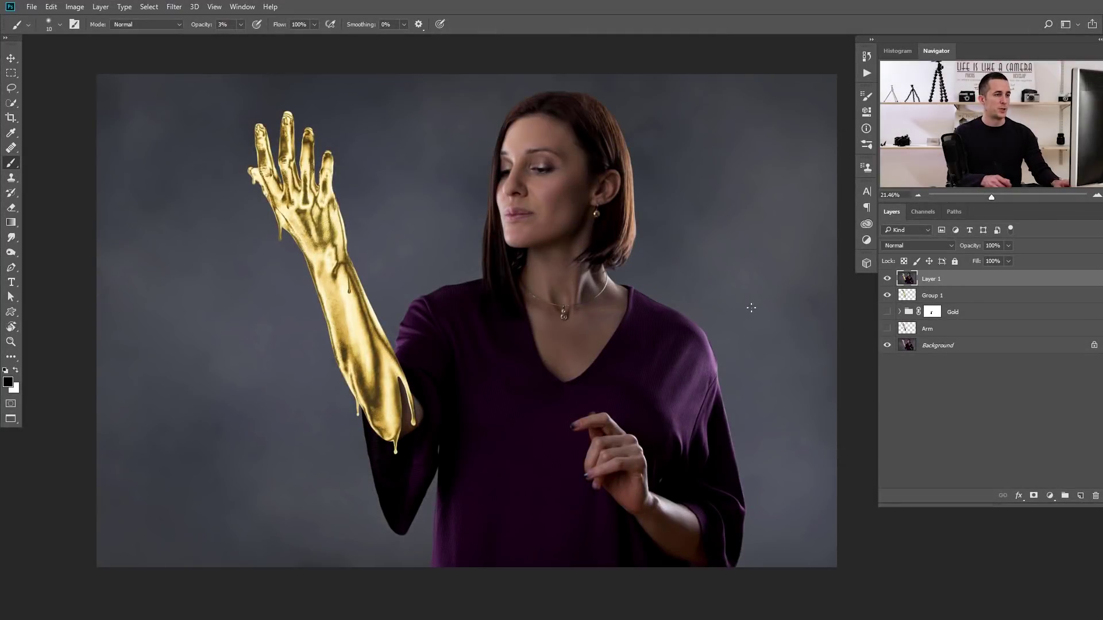
pyautogui.click(174, 6)
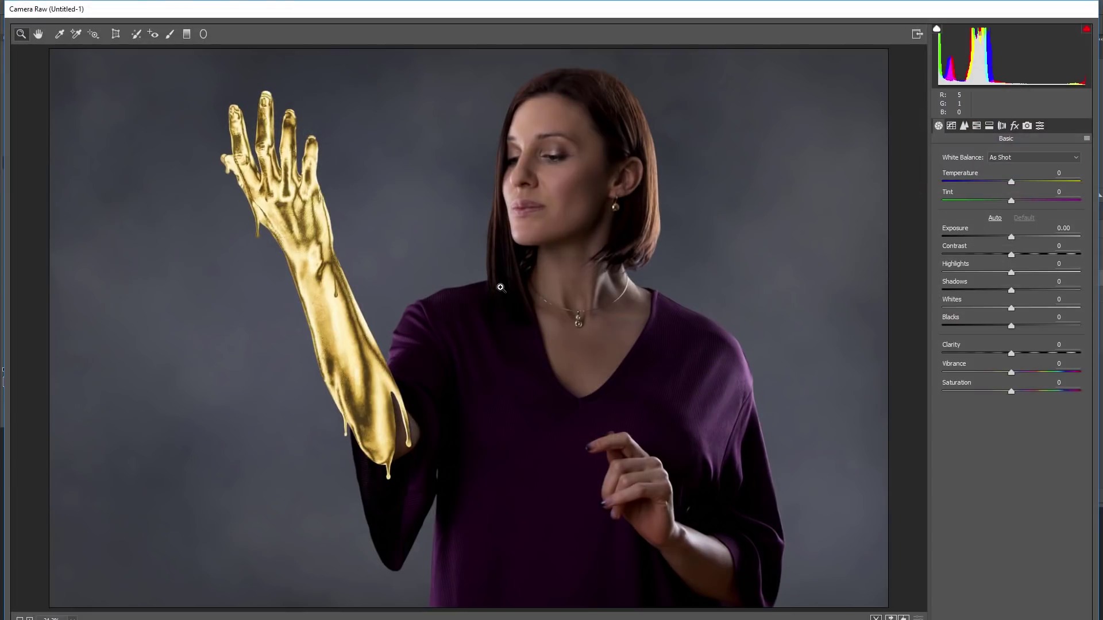
# Set the basic Camera Raw adjustments to Contrast +11, Shadows +13, Blacks -9, Clarity +19 and Vibrance +24
pyautogui.moveTo(1012, 182)
pyautogui.mouseDown()
pyautogui.moveTo(996, 183)
pyautogui.moveTo(1033, 182)
pyautogui.moveTo(1003, 184)
pyautogui.mouseUp()
pyautogui.doubleClick(1003, 183)
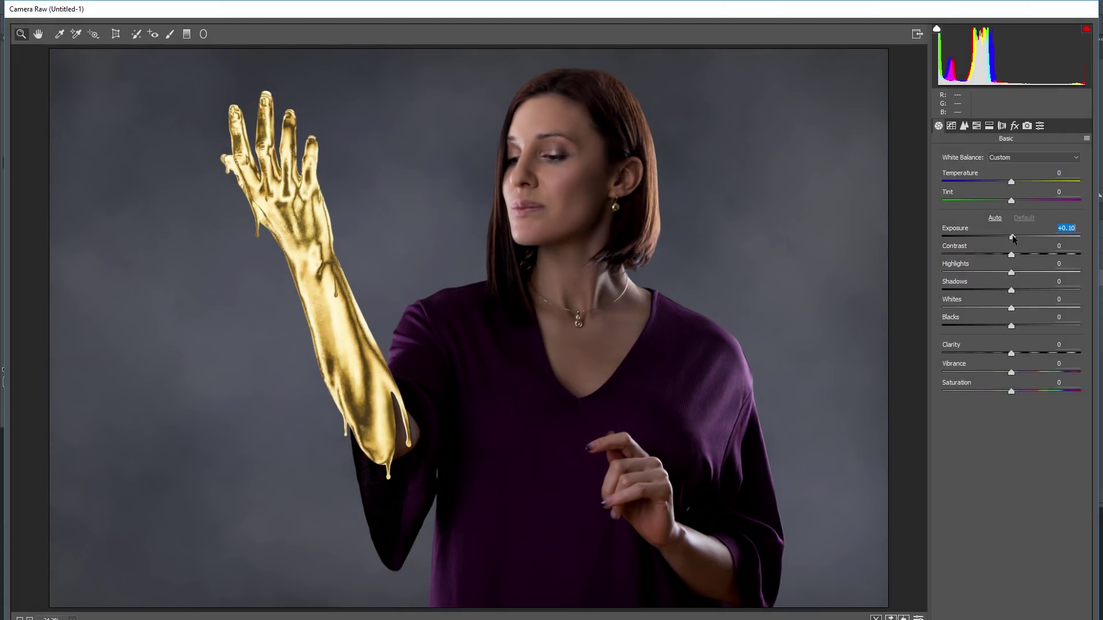
pyautogui.moveTo(1011, 254); pyautogui.dragTo(1024, 355)
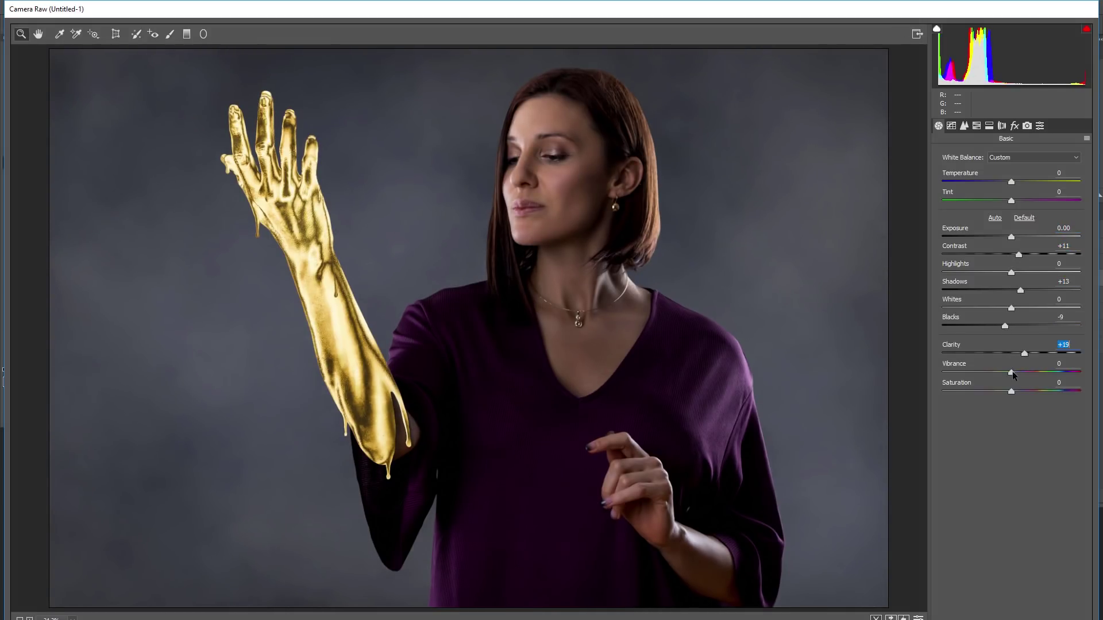
# Lower the HSL saturation to Reds -18, Oranges -21, Blues -17 and Purples -15
pyautogui.click(989, 125)
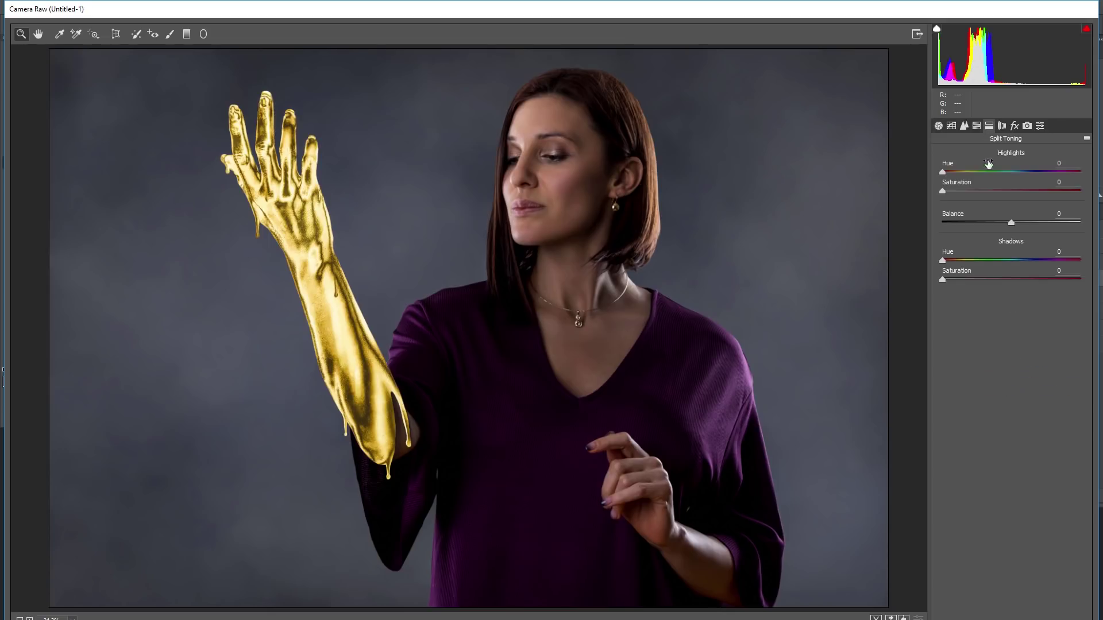
pyautogui.click(977, 125)
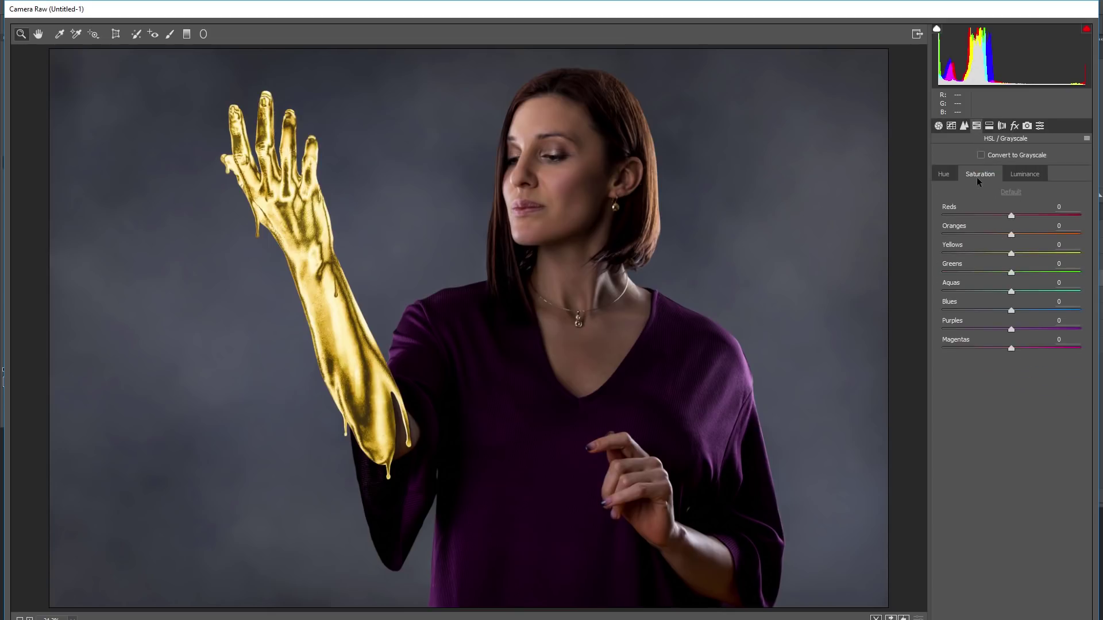
pyautogui.moveTo(1013, 216); pyautogui.dragTo(1001, 227)
pyautogui.moveTo(1010, 329); pyautogui.dragTo(1001, 312)
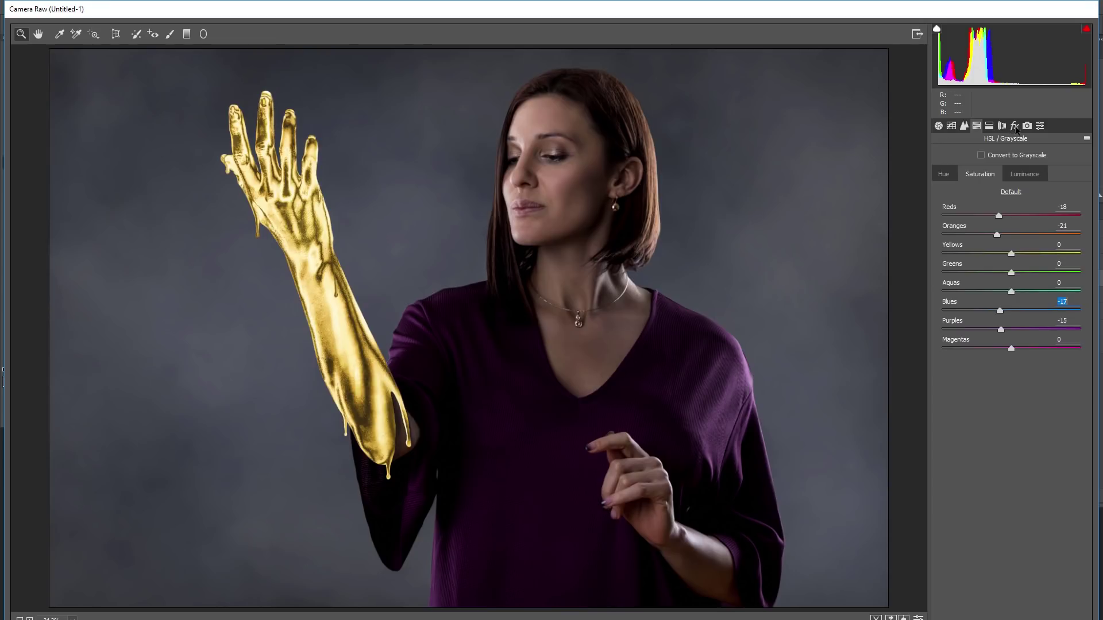
# Set Dehaze to +11 and add a post-crop vignette with Amount -15, Roundness +3 and Feather 58
pyautogui.click(1015, 126)
pyautogui.moveTo(1011, 174); pyautogui.dragTo(1019, 175)
pyautogui.moveTo(1010, 316)
pyautogui.mouseDown()
pyautogui.moveTo(989, 322)
pyautogui.moveTo(1001, 316)
pyautogui.mouseUp()
pyautogui.moveTo(1012, 373); pyautogui.dragTo(1022, 373)
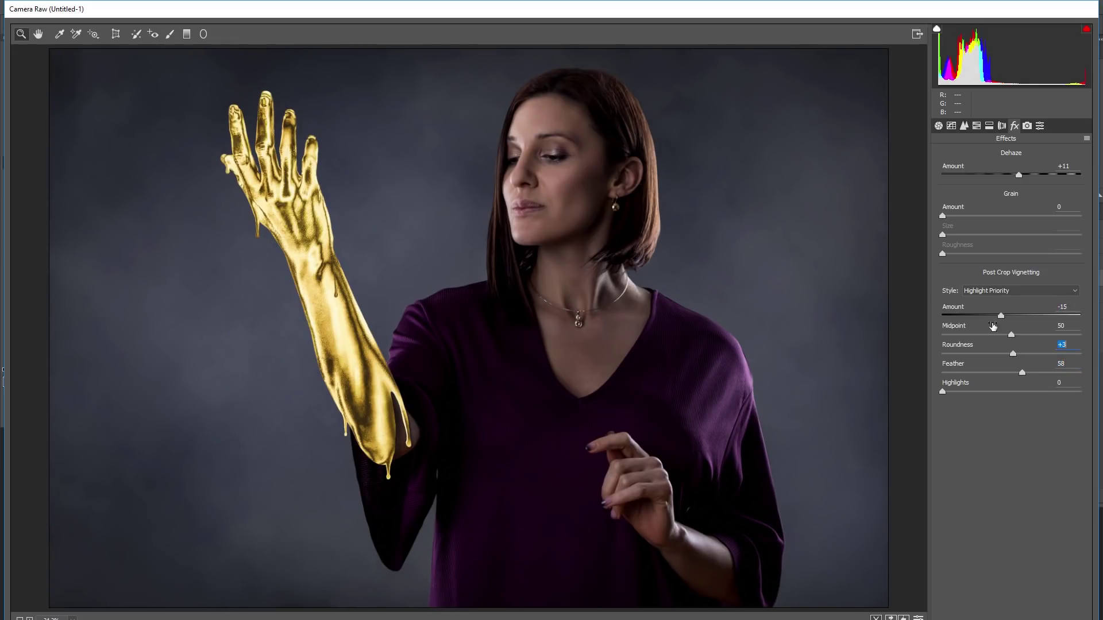
# Slightly lower the sharpening radius, fine-tune the temperature and apply the Camera Raw adjustments
pyautogui.click(964, 126)
pyautogui.moveTo(970, 192); pyautogui.dragTo(962, 192)
pyautogui.click(938, 126)
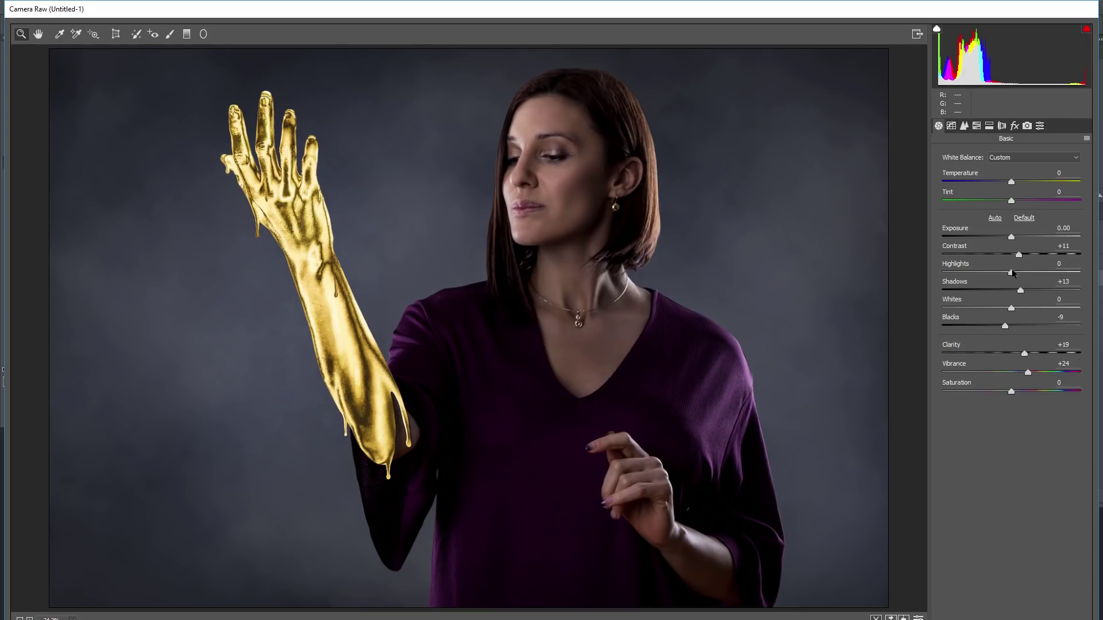
pyautogui.moveTo(1011, 183); pyautogui.dragTo(1009, 182)
pyautogui.moveTo(1013, 182); pyautogui.dragTo(1011, 182)
pyautogui.press('Return')
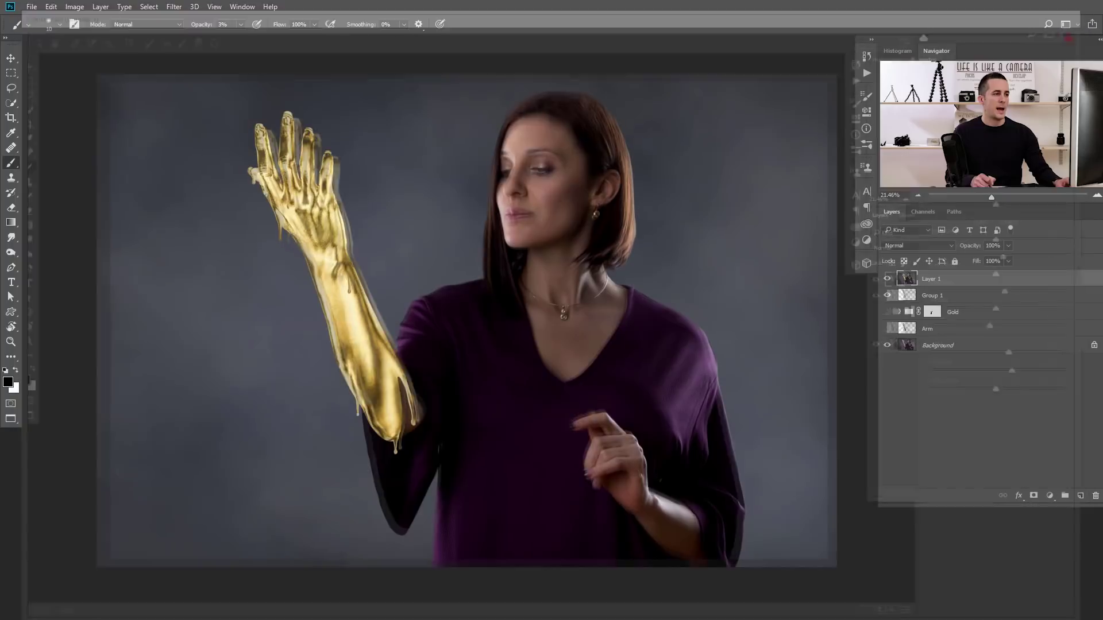
# Compare the image with and without the Camera Raw adjusted layer
pyautogui.click(890, 278)
pyautogui.click(890, 277)
pyautogui.click(888, 278)
pyautogui.click(885, 278)
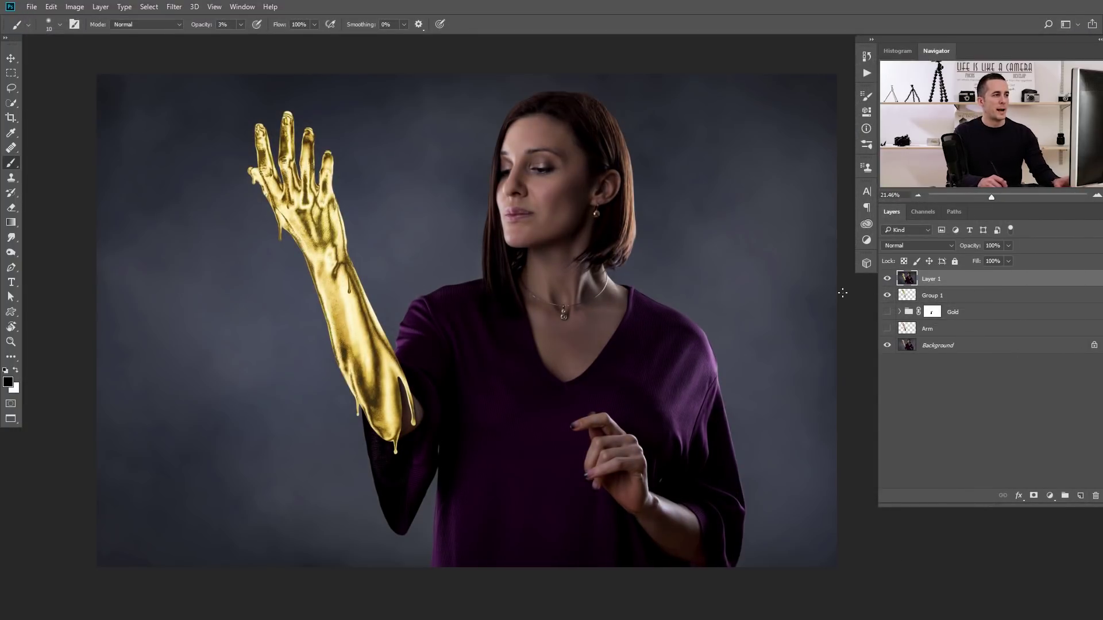
pyautogui.moveTo(635, 320); pyautogui.dragTo(583, 339)
pyautogui.moveTo(603, 350); pyautogui.dragTo(596, 375)
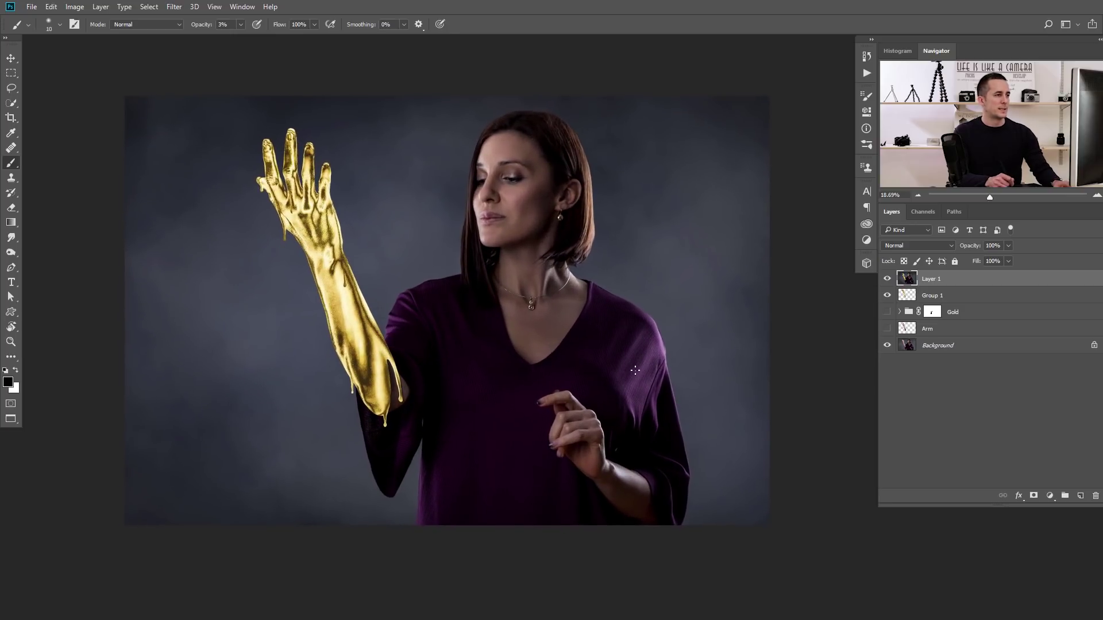
# Compare the finished gold arm with the original photo on the Background layer
pyautogui.keyDown('alt'); pyautogui.click(887, 346); pyautogui.keyUp('alt')
pyautogui.keyDown('alt'); pyautogui.click(886, 351); pyautogui.keyUp('alt')
pyautogui.keyDown('alt'); pyautogui.click(886, 349); pyautogui.keyUp('alt')
pyautogui.keyDown('alt'); pyautogui.click(886, 349); pyautogui.keyUp('alt')
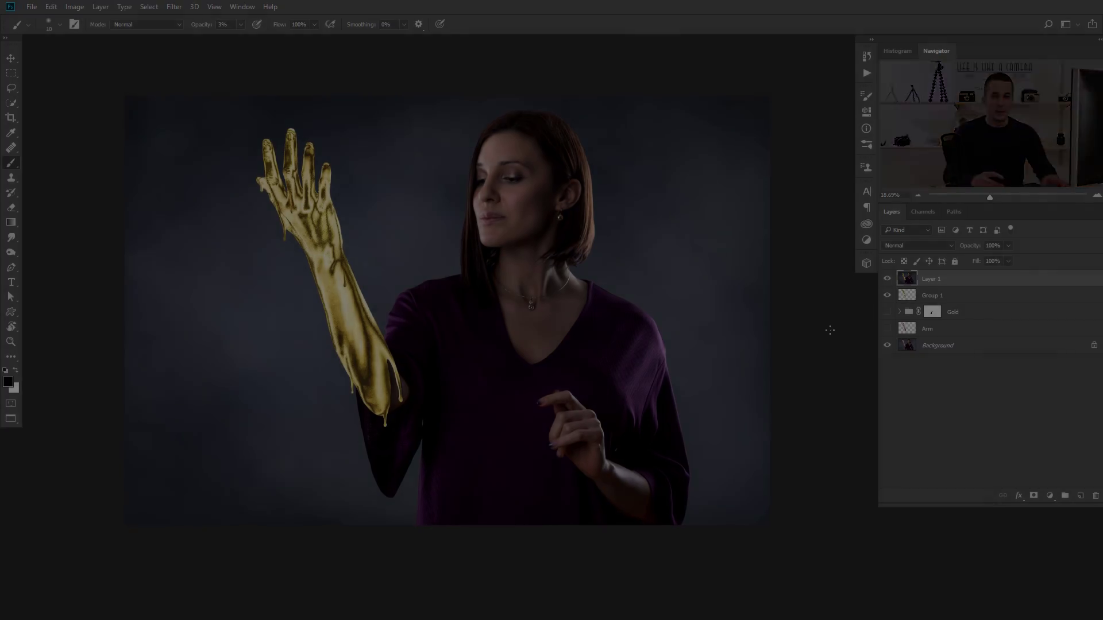
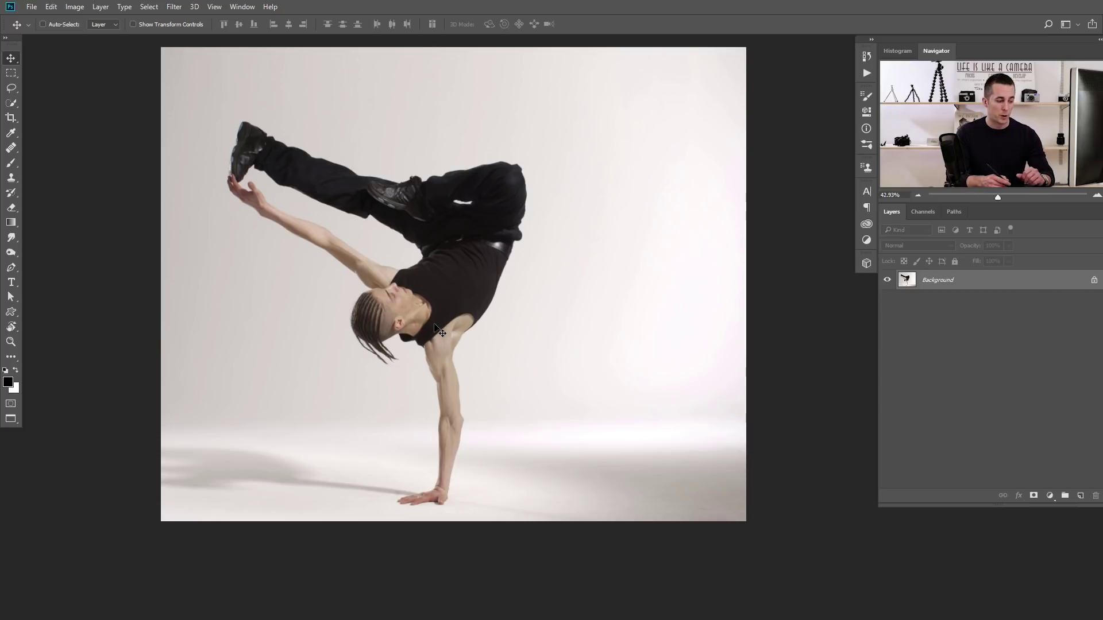
# Select the dancer's supporting arm from shoulder to hand with the Quick Selection tool
pyautogui.click(11, 103)
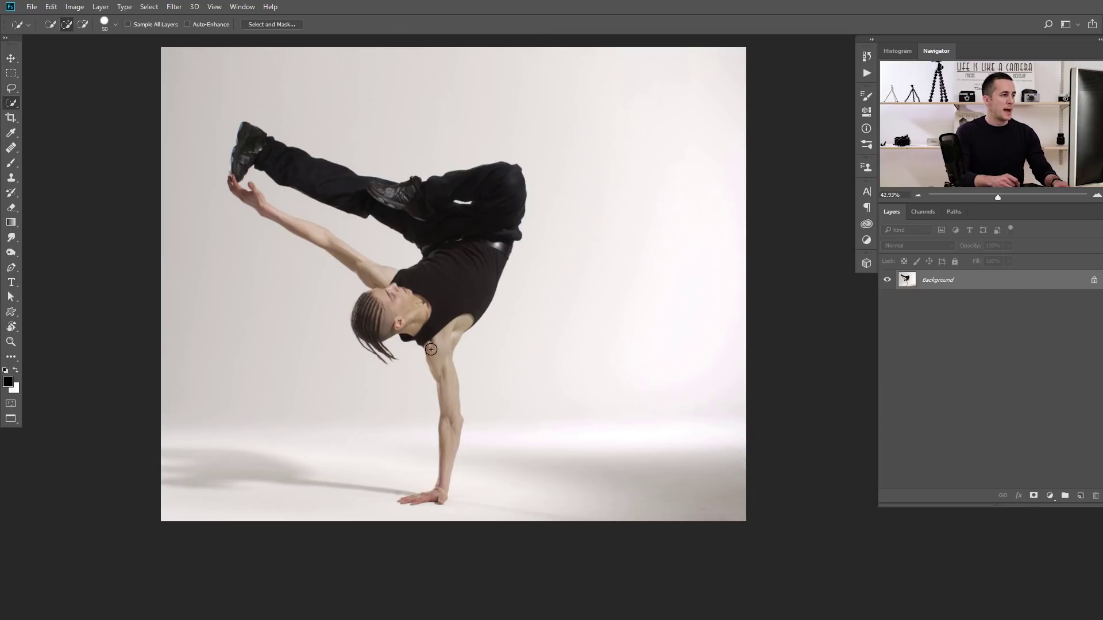
pyautogui.moveTo(441, 355)
pyautogui.mouseDown()
pyautogui.moveTo(451, 463)
pyautogui.moveTo(426, 489)
pyautogui.mouseUp()
pyautogui.moveTo(499, 354); pyautogui.dragTo(475, 355)
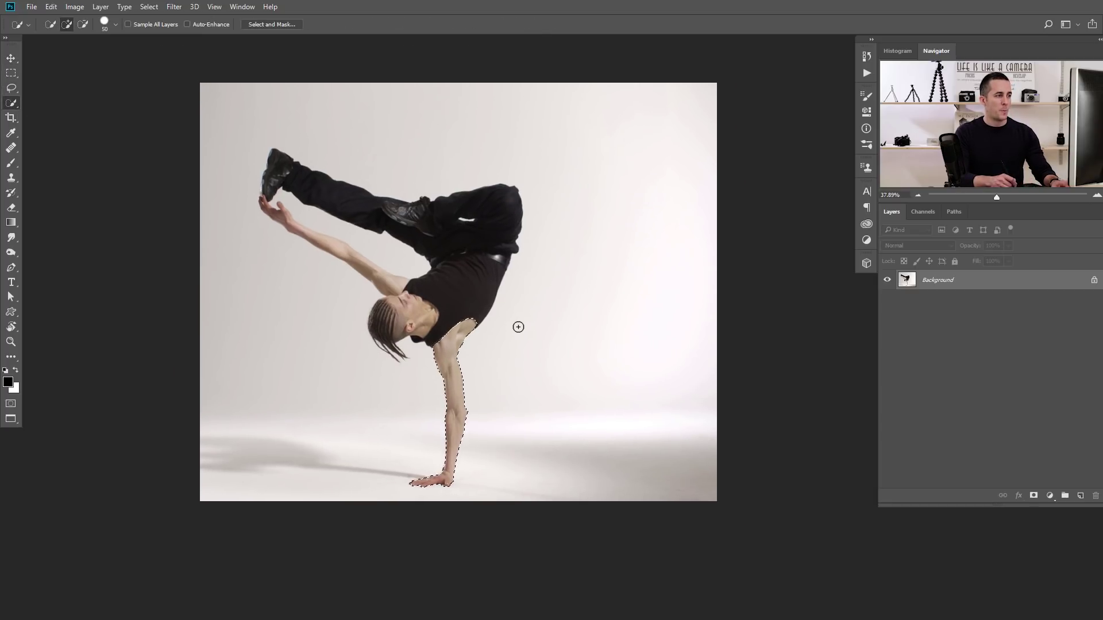
# Copy the selected arm to a new layer and desaturate it
pyautogui.hotkey('ctrl', 'j')
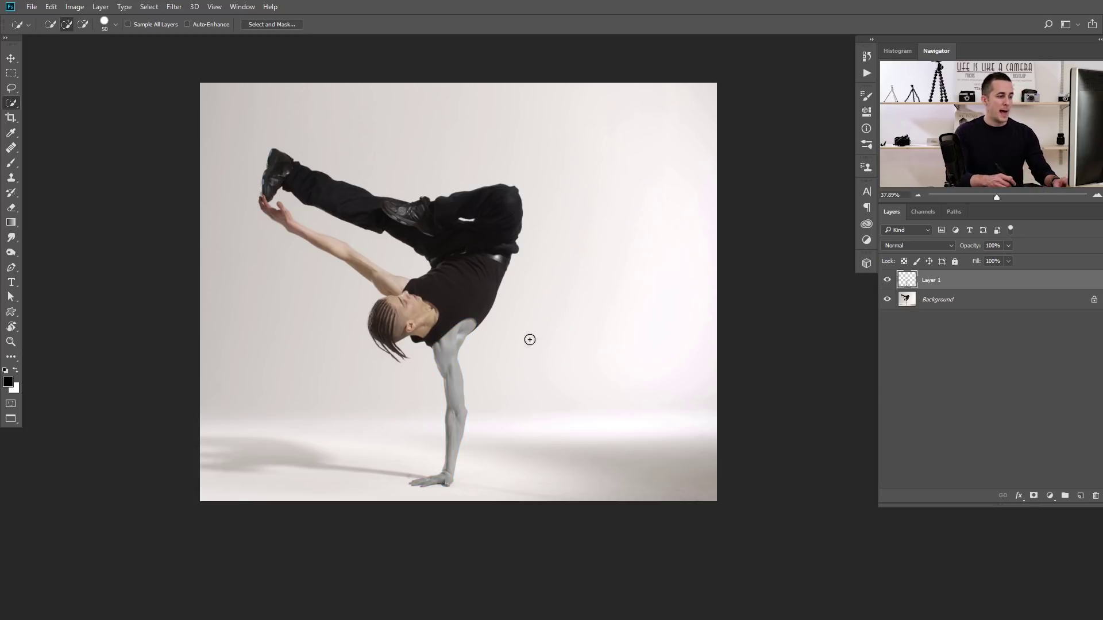
pyautogui.press('v')
pyautogui.moveTo(483, 380); pyautogui.dragTo(555, 386)
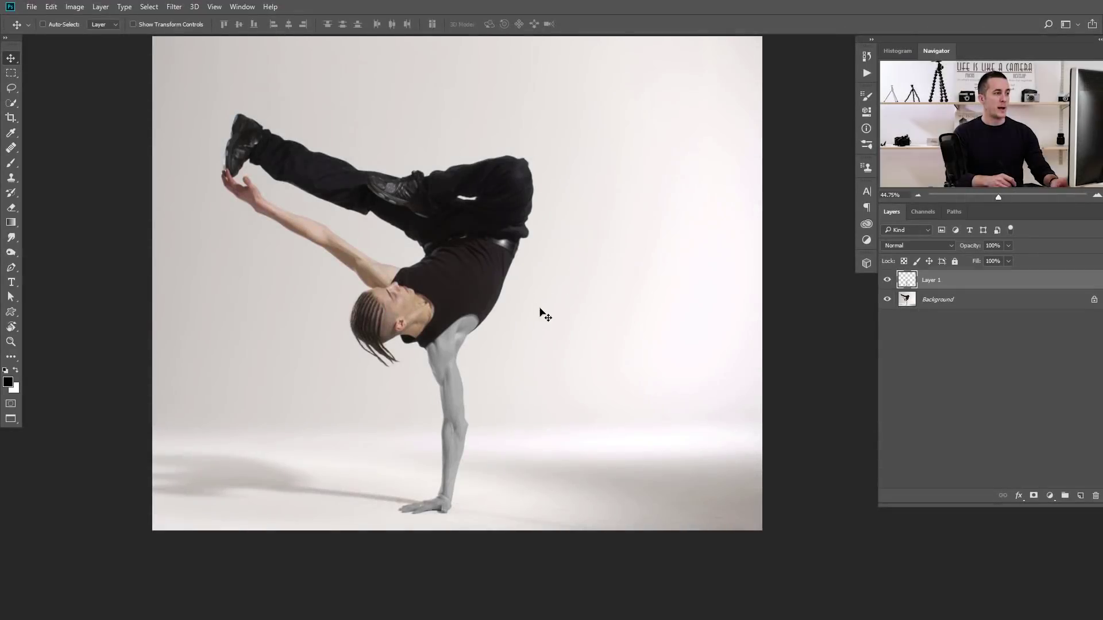
# Duplicate the desaturated arm layer, shift the copy sideways to show both arms, and undo the shift
pyautogui.press('ctrl')
pyautogui.hotkey('ctrl', 'j')
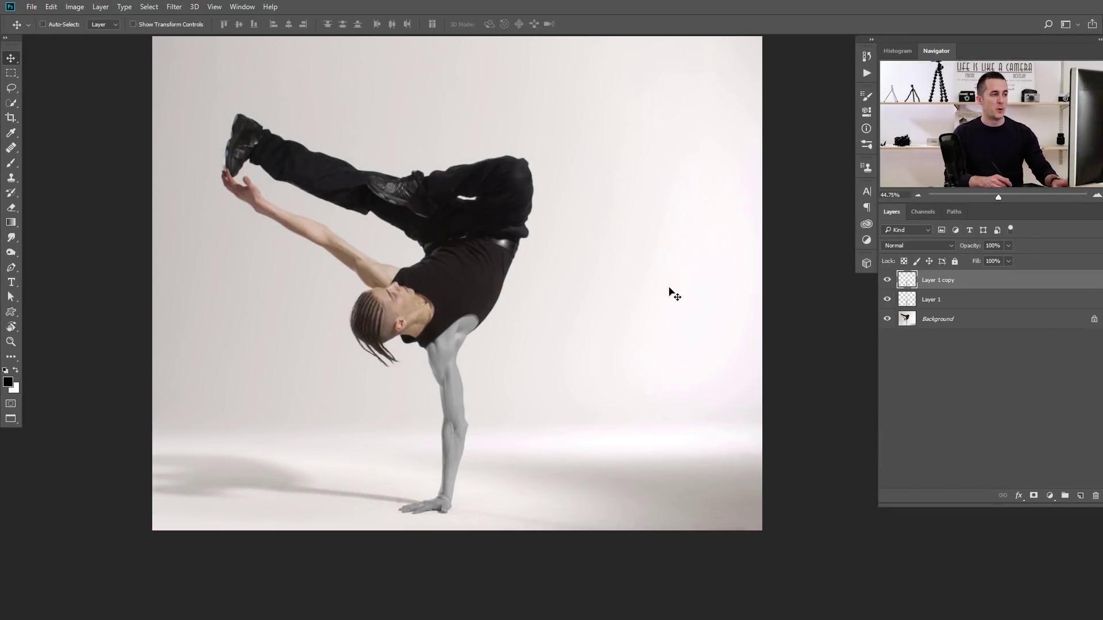
pyautogui.moveTo(459, 396); pyautogui.dragTo(507, 395)
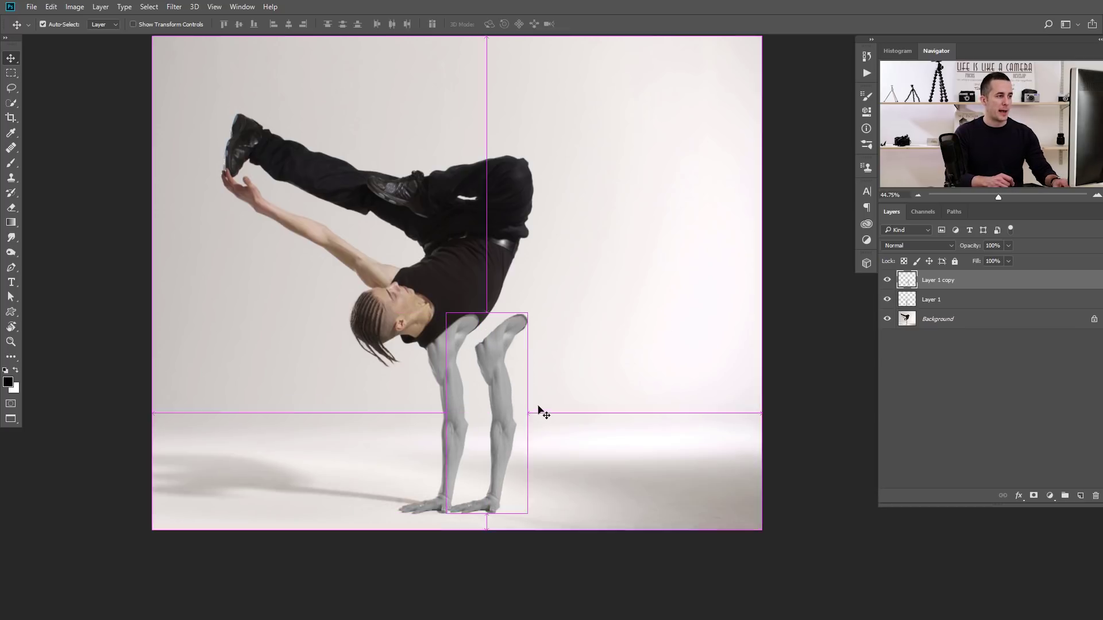
pyautogui.hotkey('ctrl', 'z')
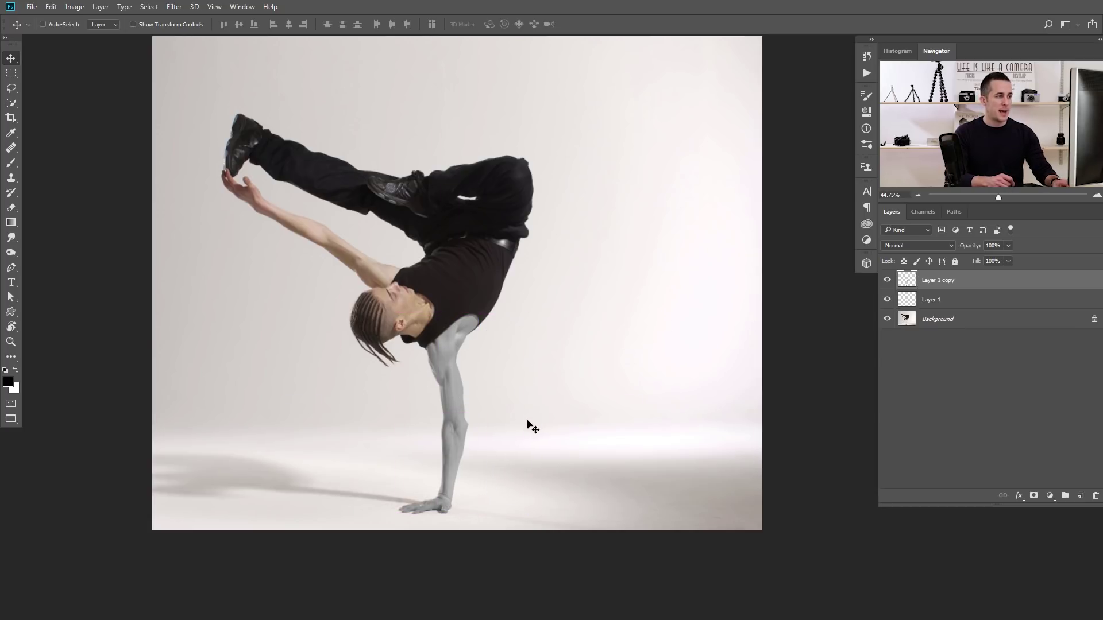
# Set the duplicated arm layer's blend mode to Difference and invert its colors
pyautogui.click(929, 249)
pyautogui.click(908, 412)
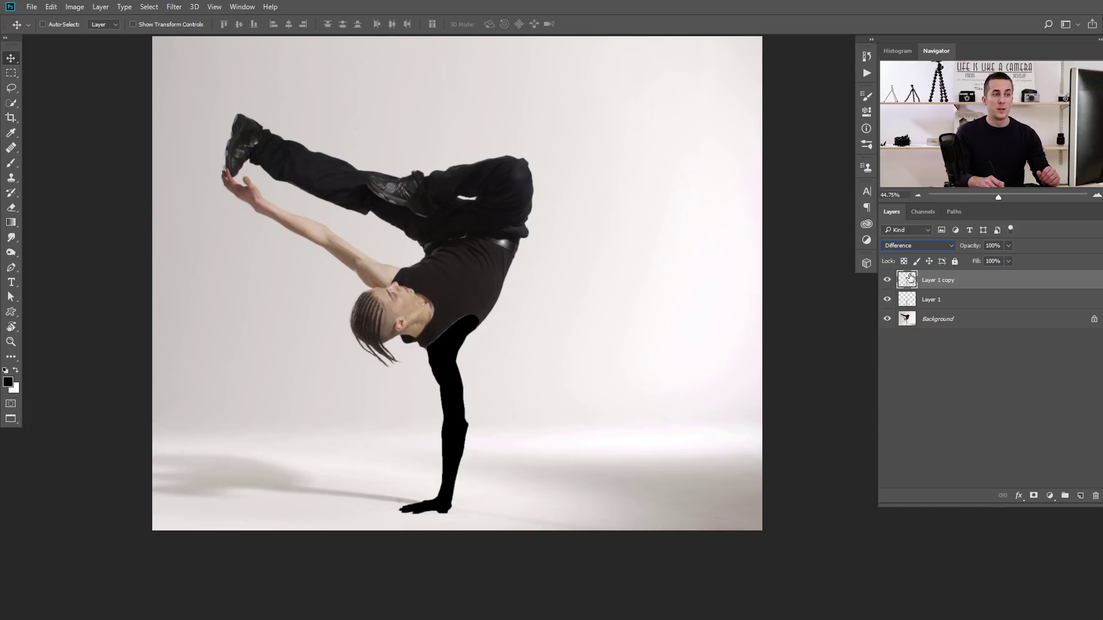
pyautogui.click(910, 298)
pyautogui.click(909, 283)
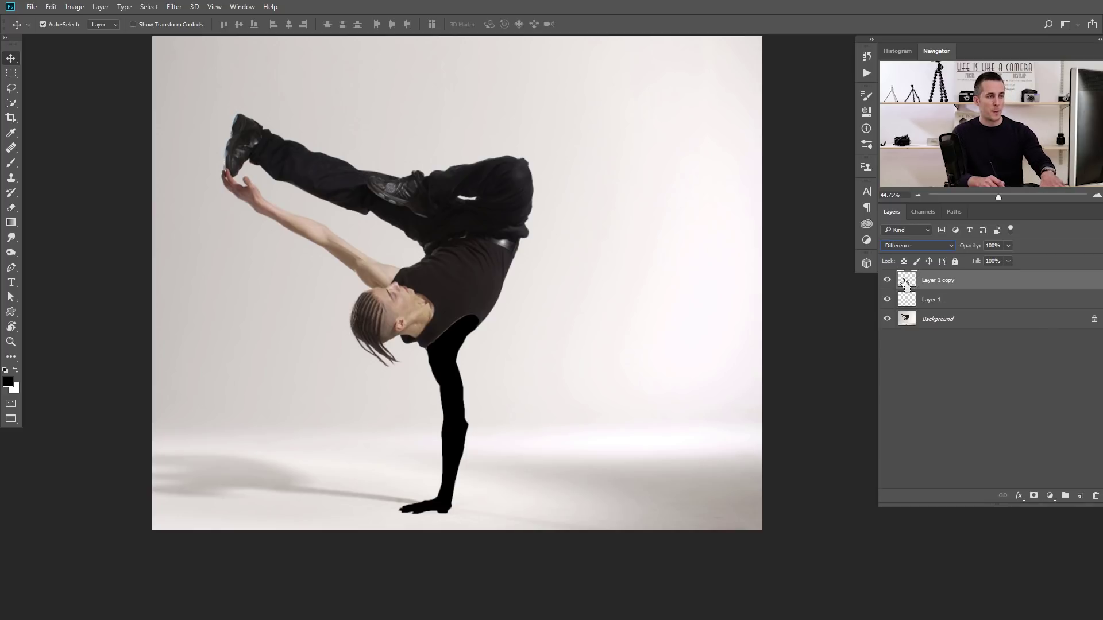
pyautogui.hotkey('ctrl', 'i')
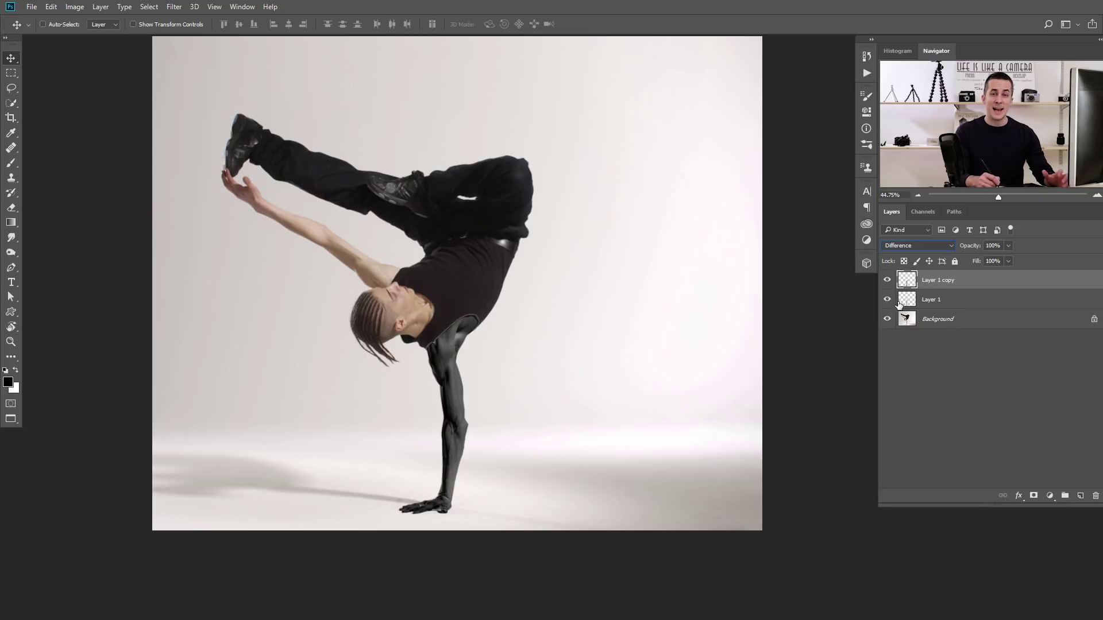
# Duplicate both arm layers and merge the duplicates into one layer, keeping it aligned over the arm
pyautogui.keyDown('shift'); pyautogui.click(939, 300); pyautogui.keyUp('shift')
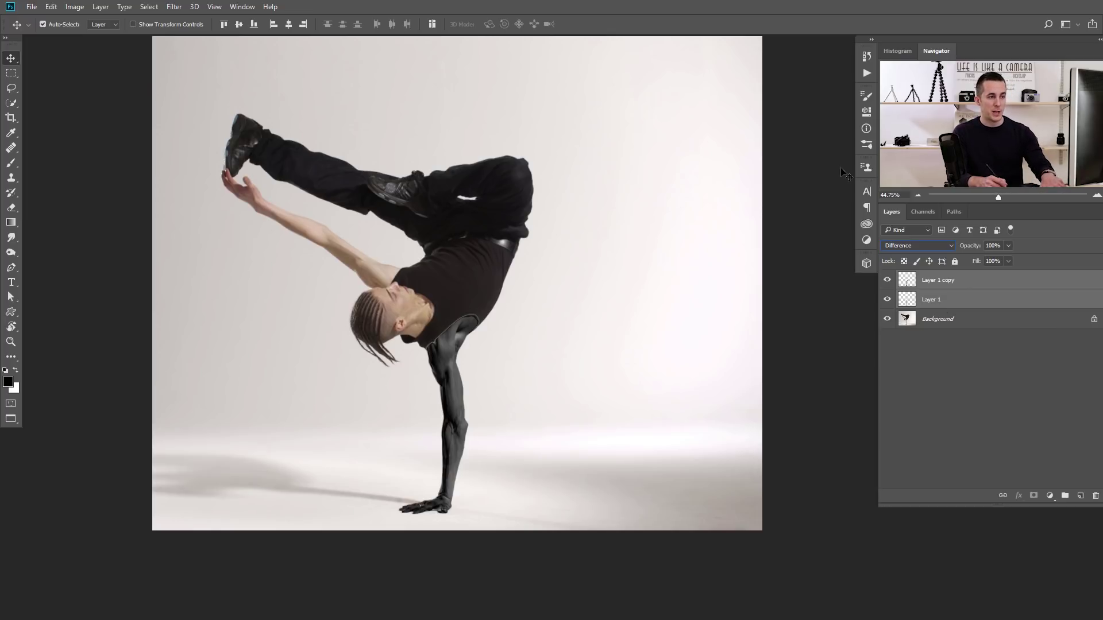
pyautogui.hotkey('ctrl', 'j')
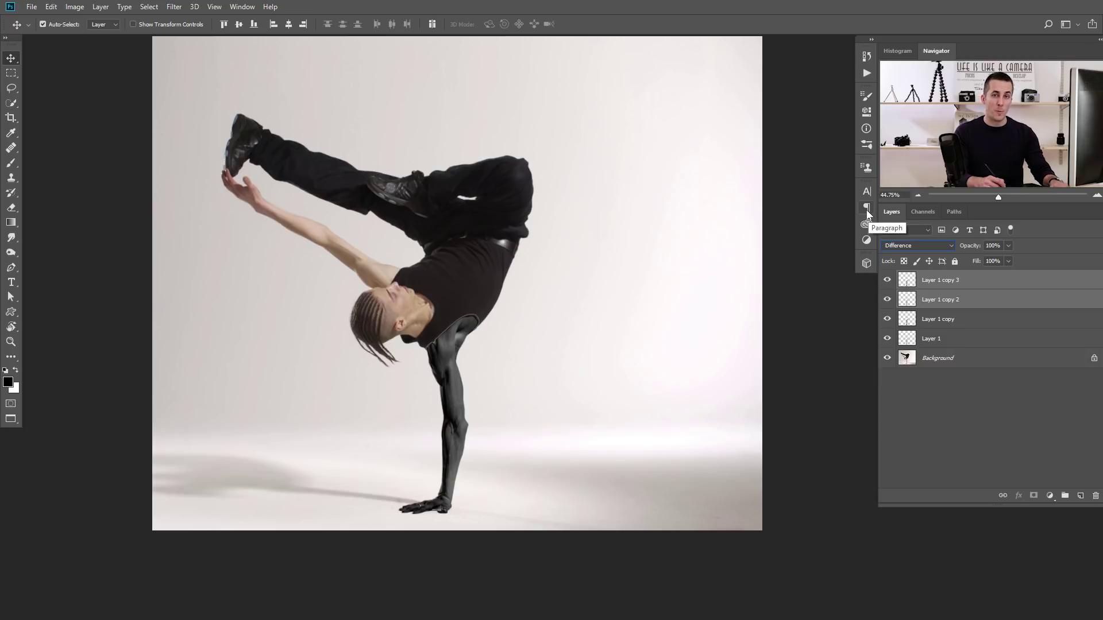
pyautogui.hotkey('ctrl', 'e')
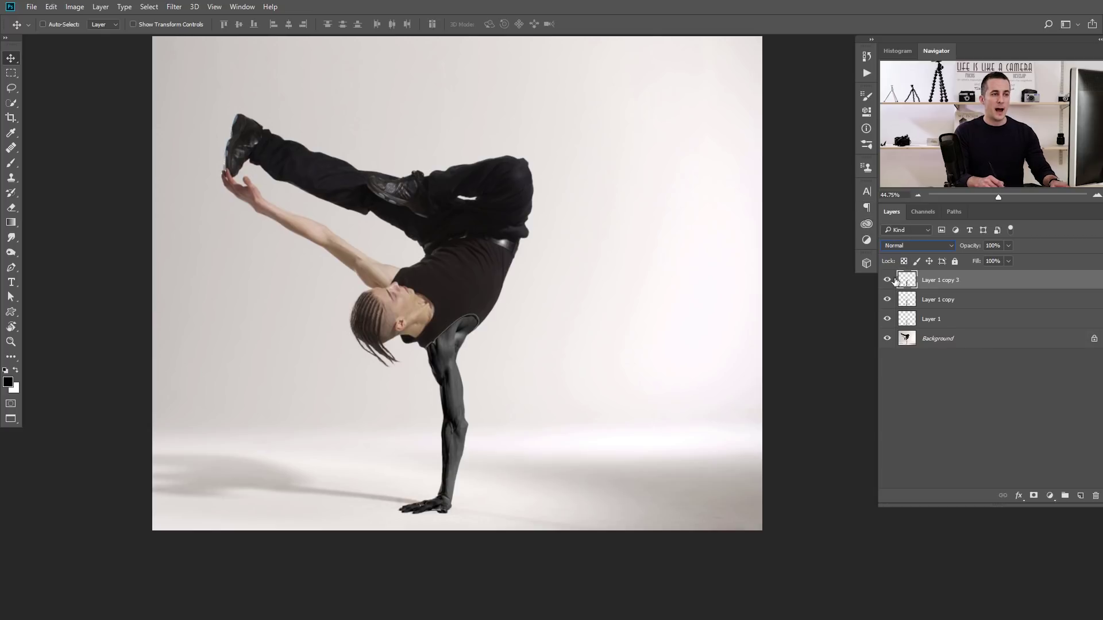
pyautogui.moveTo(458, 410); pyautogui.dragTo(526, 406)
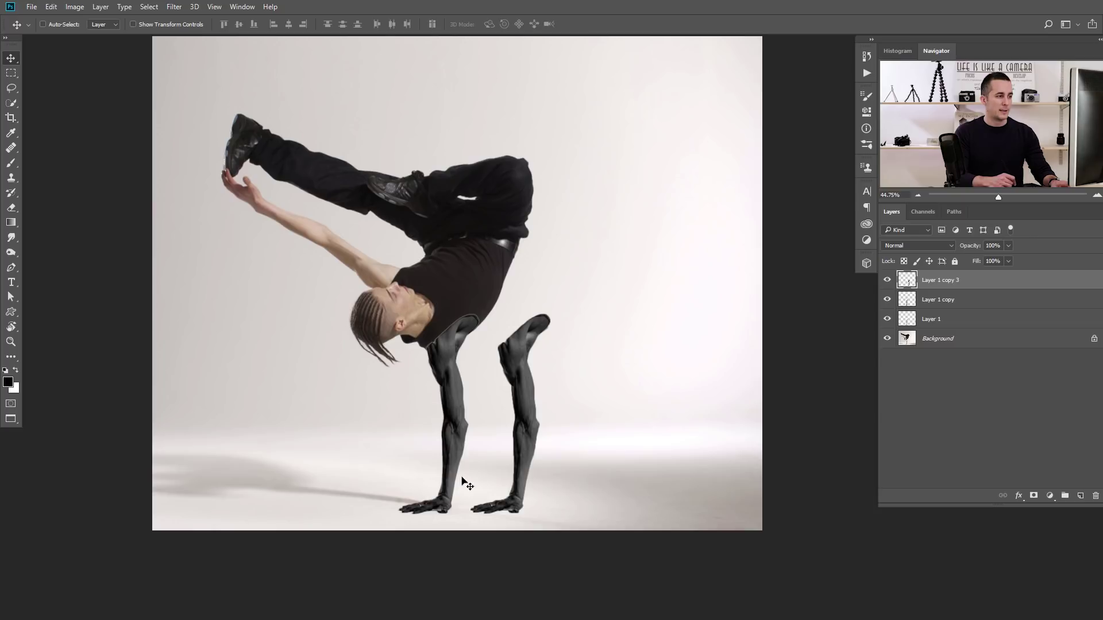
pyautogui.moveTo(526, 394)
pyautogui.mouseDown()
pyautogui.moveTo(511, 409)
pyautogui.moveTo(529, 404)
pyautogui.mouseUp()
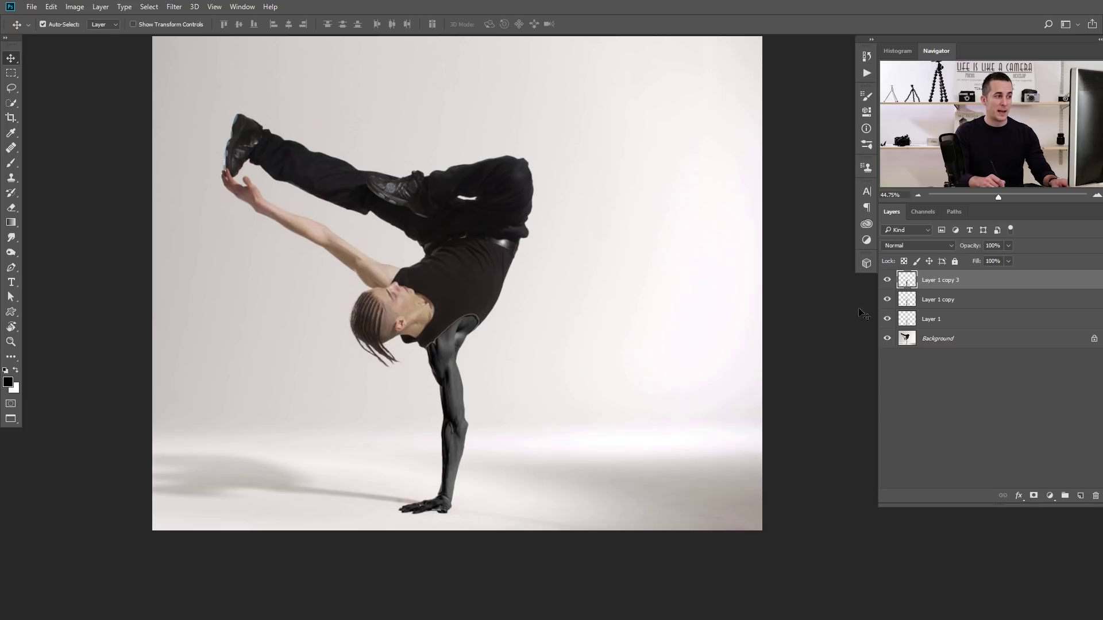
# Set the merged arm layer's blend mode to Difference
pyautogui.click(922, 247)
pyautogui.click(925, 340)
pyautogui.click(919, 246)
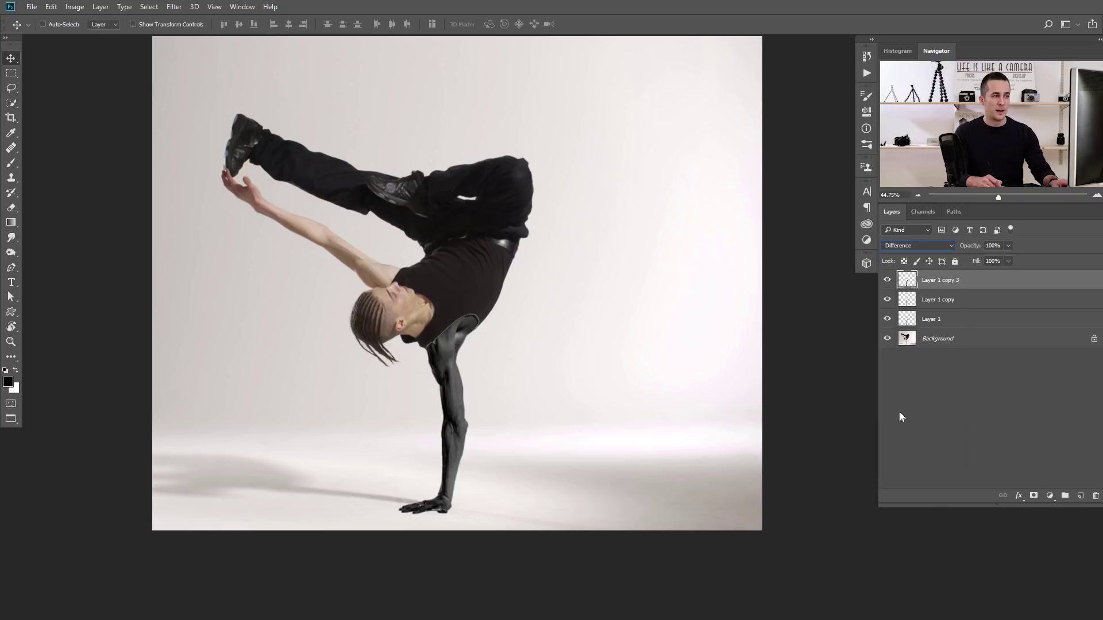
# Invert the colors of the merged arm layer set to Difference
pyautogui.click(920, 400)
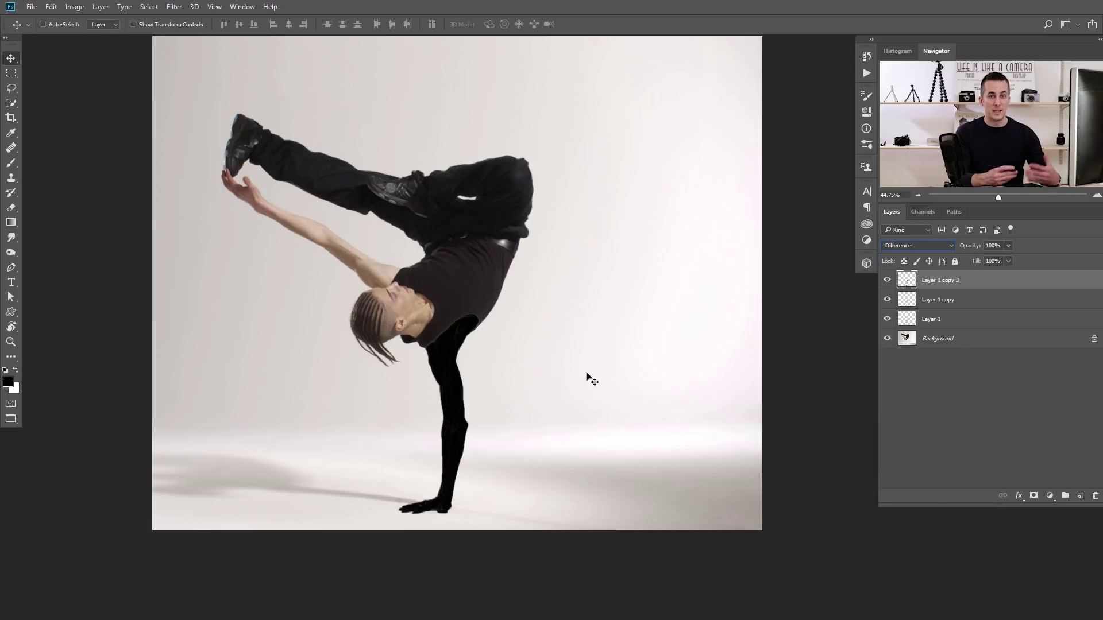
pyautogui.press('ctrl')
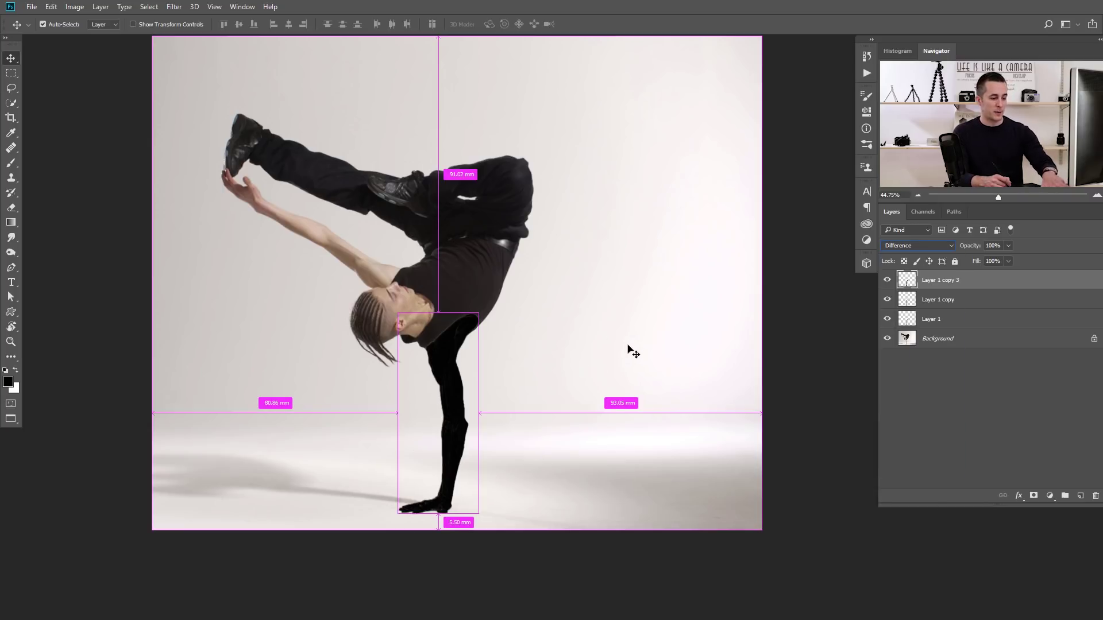
pyautogui.hotkey('ctrl', 'i')
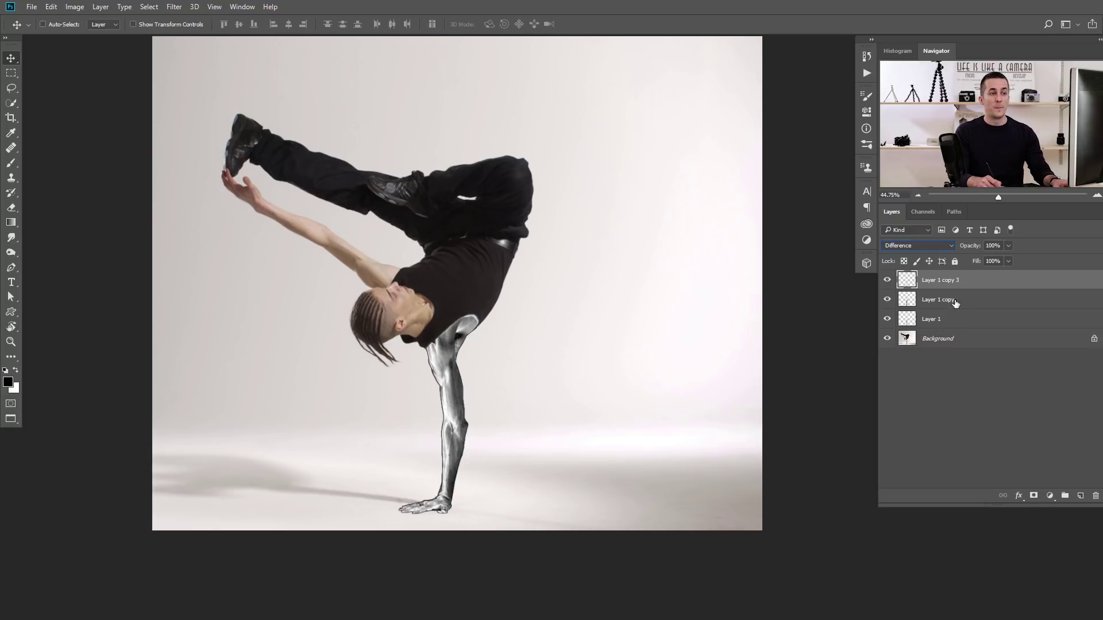
# Duplicate all three arm layers and merge the duplicates into a single layer above them
pyautogui.hotkey('ctrl', 'alt', 'a')
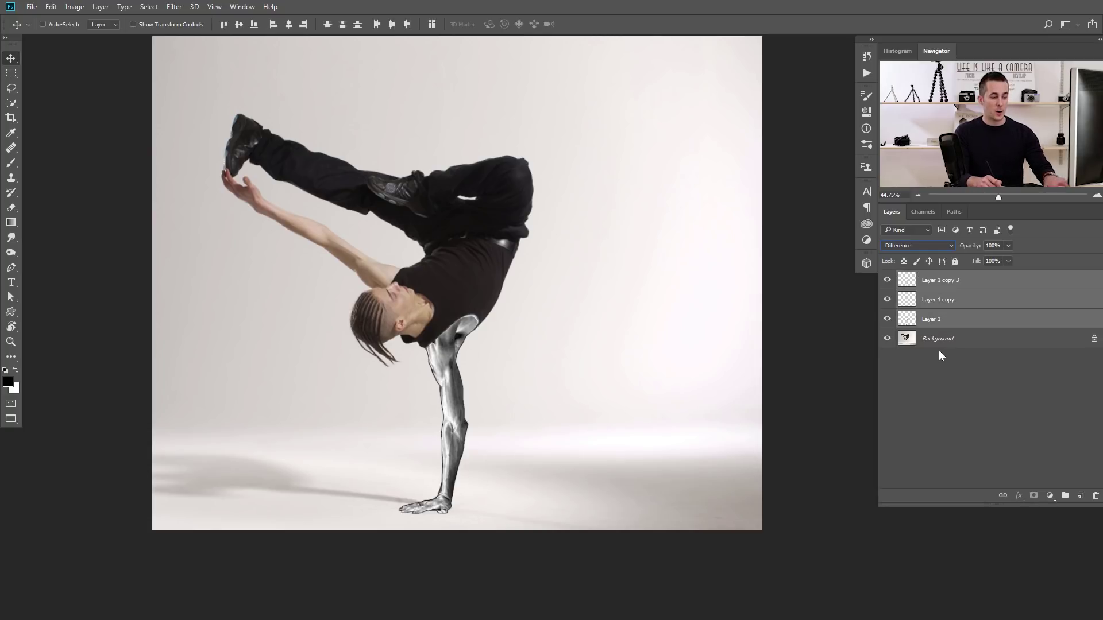
pyautogui.hotkey('ctrl', 'j')
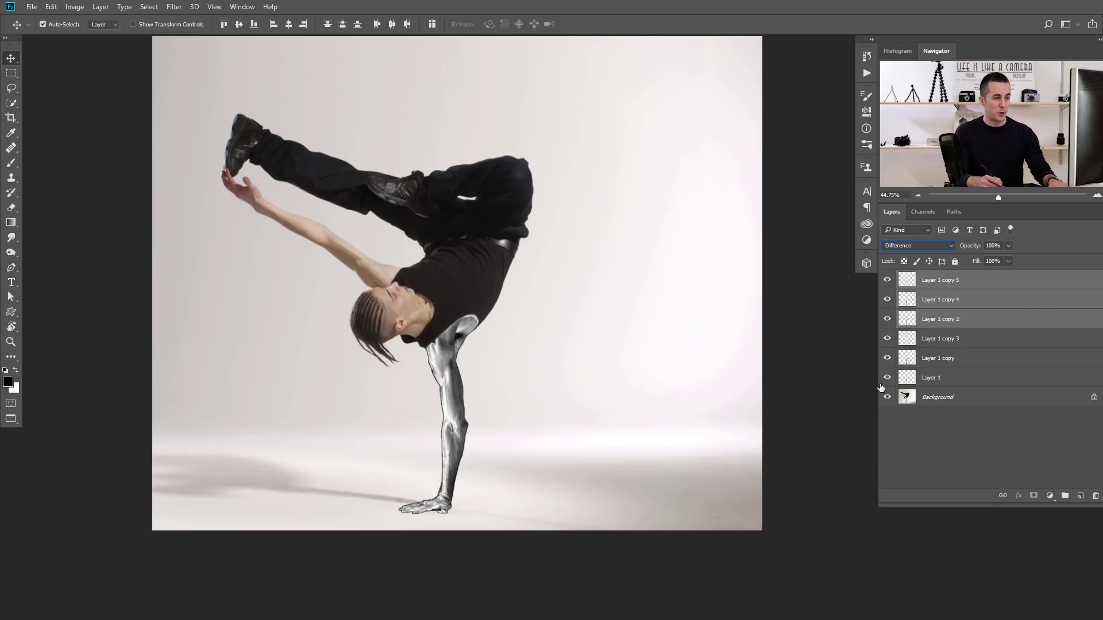
pyautogui.hotkey('ctrl', 'e')
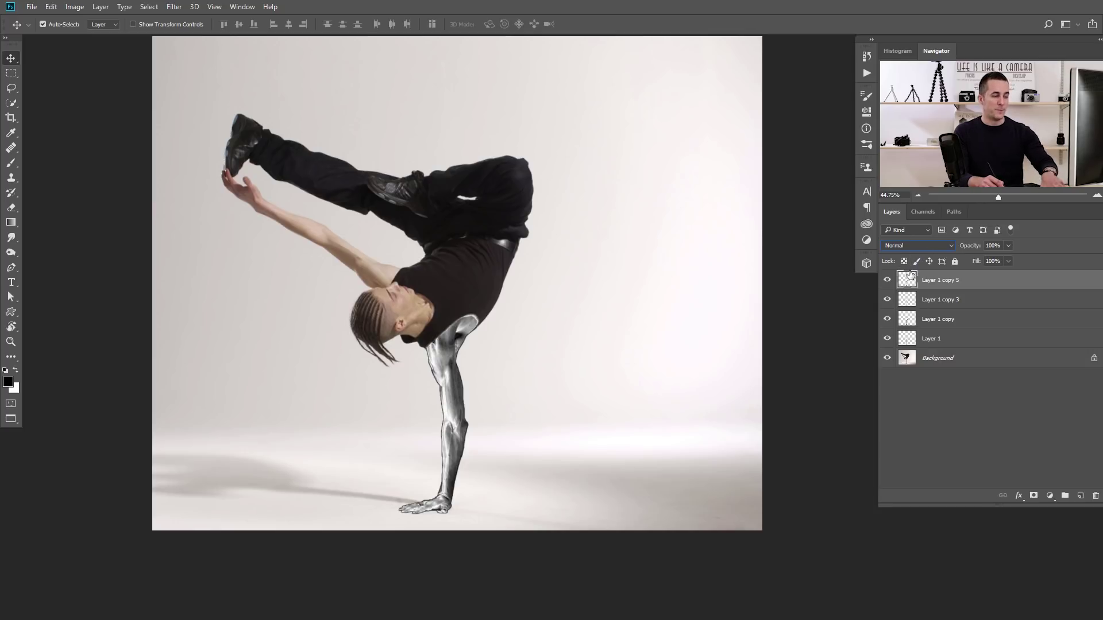
# Invert the colors of the new merged arm layer and set its blend mode to Difference
pyautogui.keyDown('ctrl'); pyautogui.click(909, 277); pyautogui.keyUp('ctrl')
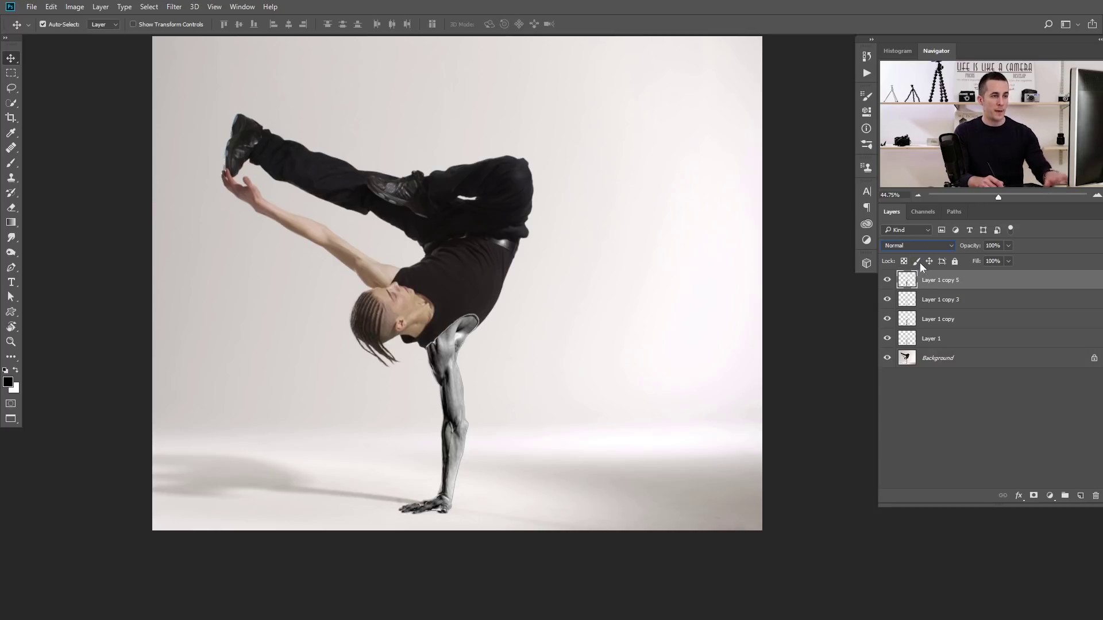
pyautogui.click(918, 246)
pyautogui.click(890, 417)
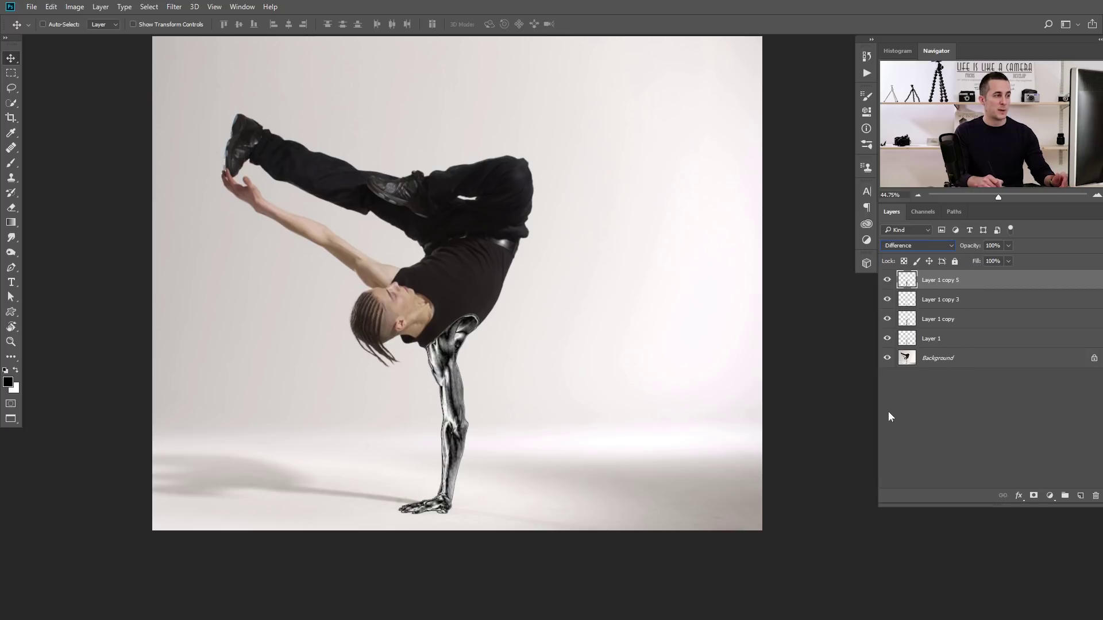
pyautogui.scroll(-2, 514, 394)
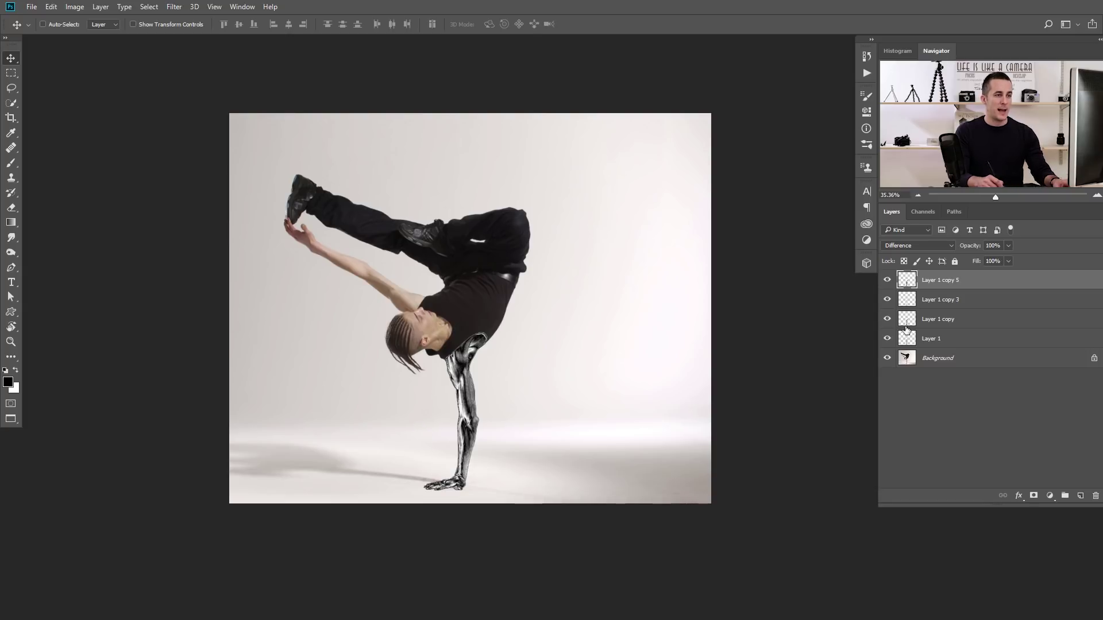
# Put all four arm layers above the Background into one group
pyautogui.keyDown('shift'); pyautogui.click(909, 343); pyautogui.keyUp('shift')
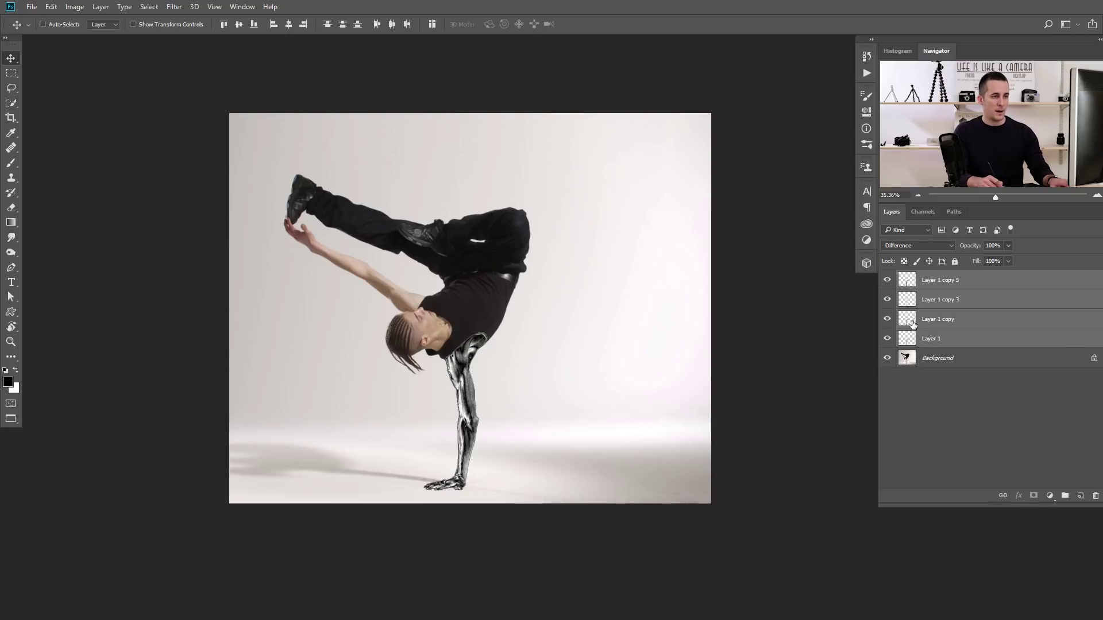
pyautogui.keyDown('shift'); pyautogui.click(913, 325); pyautogui.keyUp('shift')
pyautogui.hotkey('ctrl', 'e')
pyautogui.hotkey('ctrl', 'z')
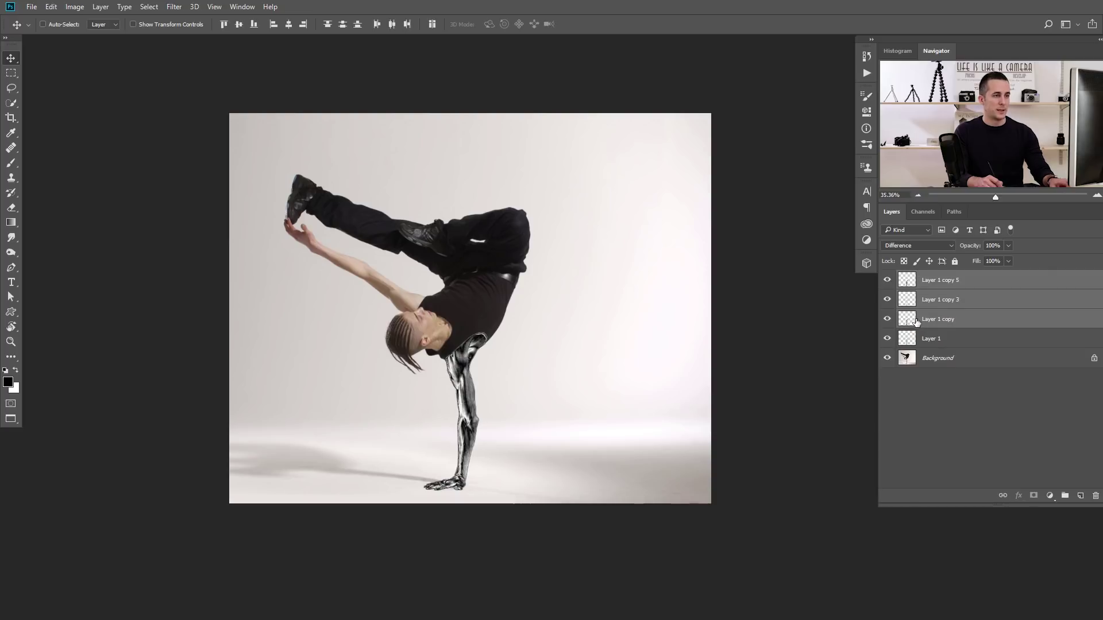
pyautogui.keyDown('shift'); pyautogui.click(910, 339); pyautogui.keyUp('shift')
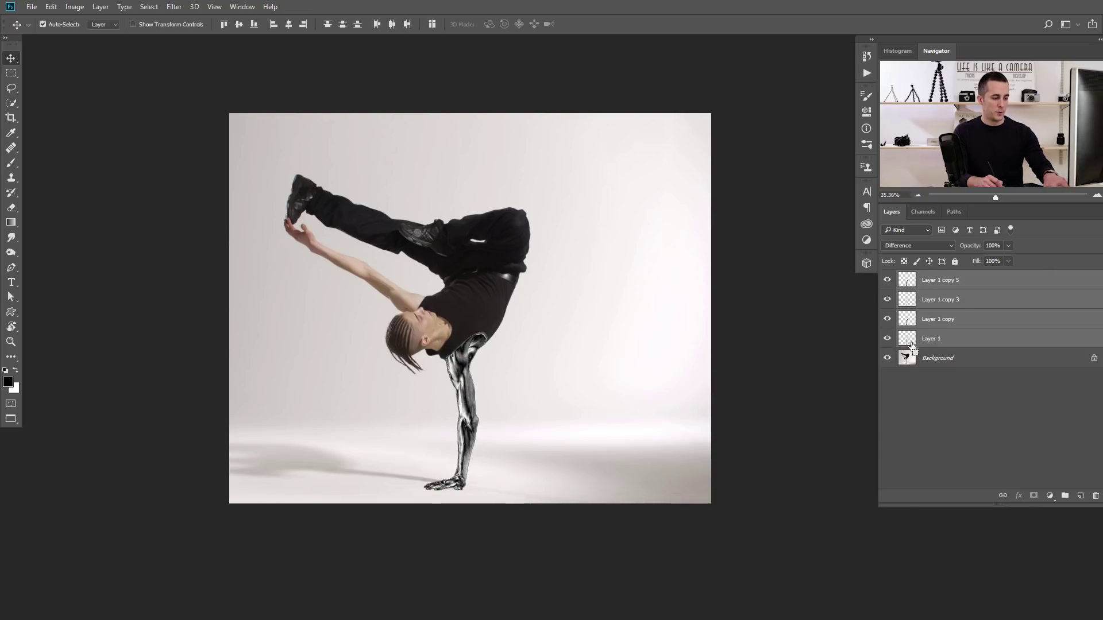
pyautogui.hotkey('ctrl', 'g')
# Place a duplicate of the original gray arm layer, Layer 1, above the group and collapse the group
pyautogui.click(900, 278)
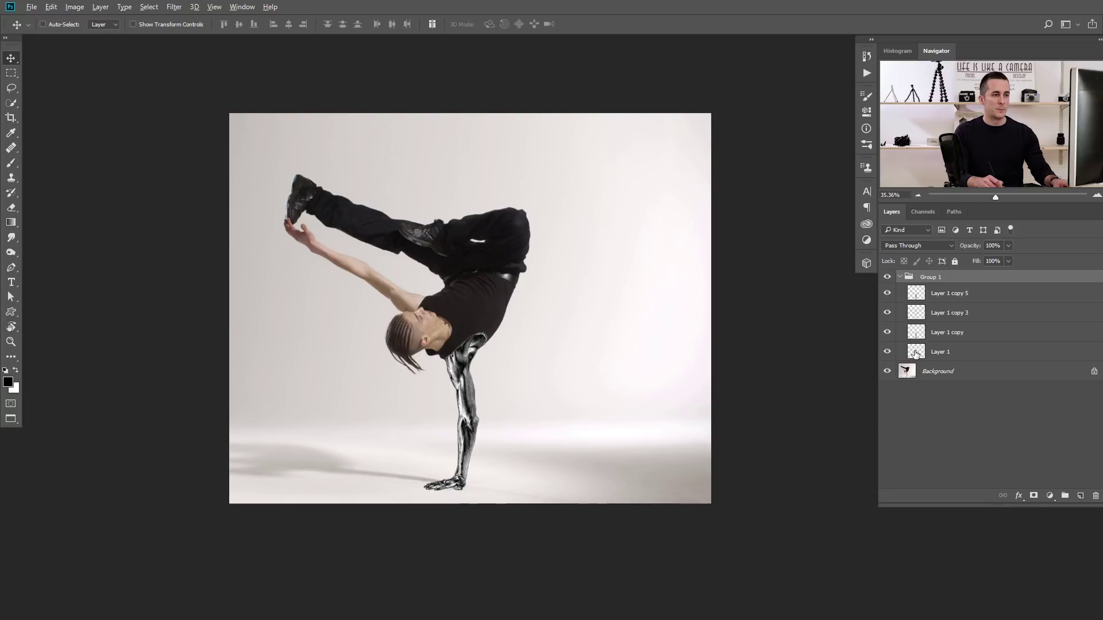
pyautogui.moveTo(914, 336); pyautogui.dragTo(924, 280)
pyautogui.click(900, 296)
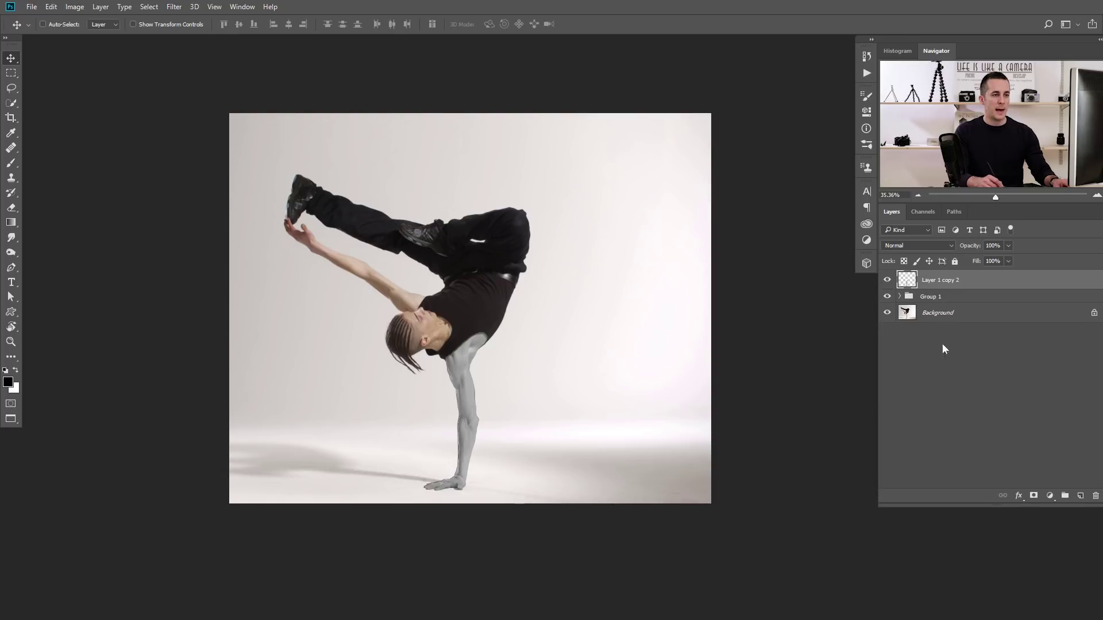
# Add a Curves adjustment clipped to the arm copy, lower its white point to output 6, shape a two-peak wave and compare it with the group
pyautogui.click(1050, 495)
pyautogui.click(1014, 314)
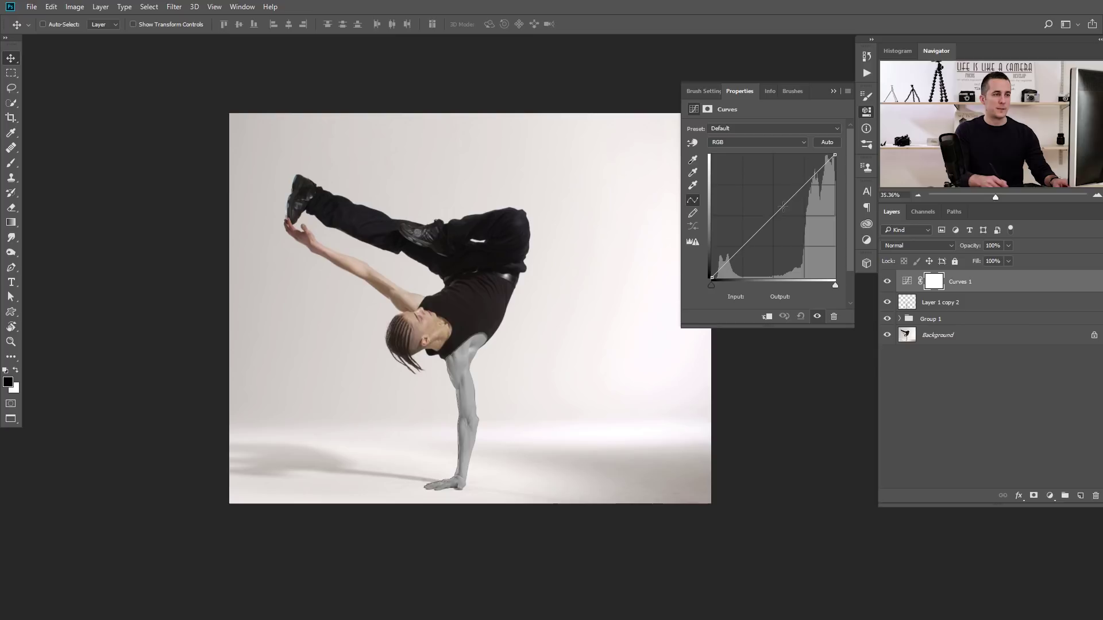
pyautogui.moveTo(835, 153); pyautogui.dragTo(835, 275)
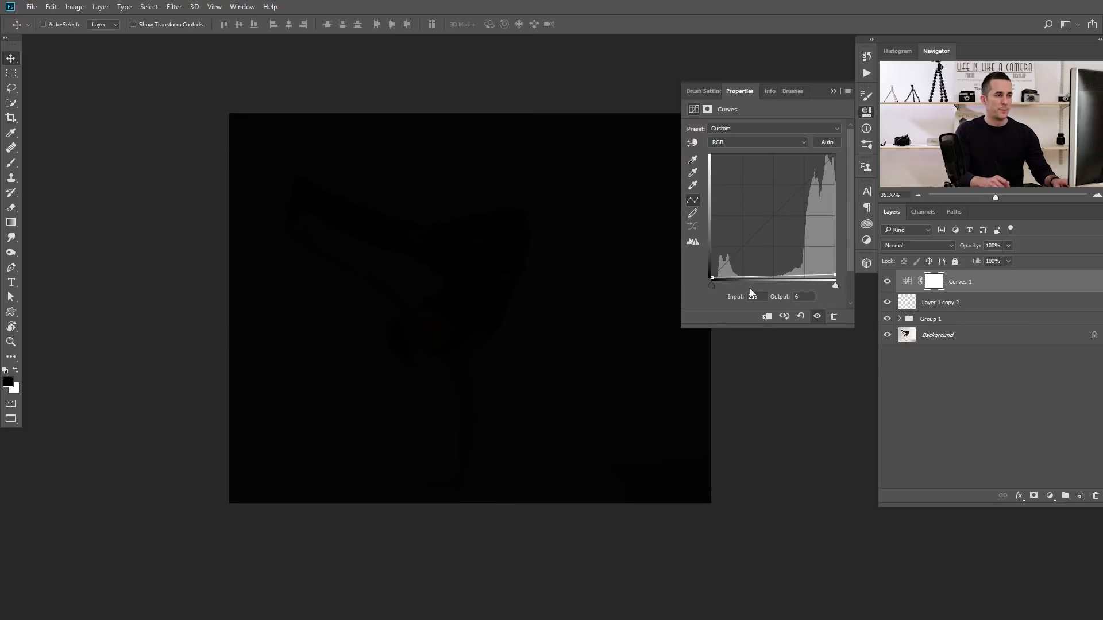
pyautogui.hotkey('ctrl', 'alt', 'g')
pyautogui.moveTo(747, 250); pyautogui.dragTo(744, 216)
pyautogui.moveTo(811, 240); pyautogui.dragTo(771, 270)
pyautogui.moveTo(743, 215); pyautogui.dragTo(740, 179)
pyautogui.moveTo(816, 197); pyautogui.dragTo(812, 175)
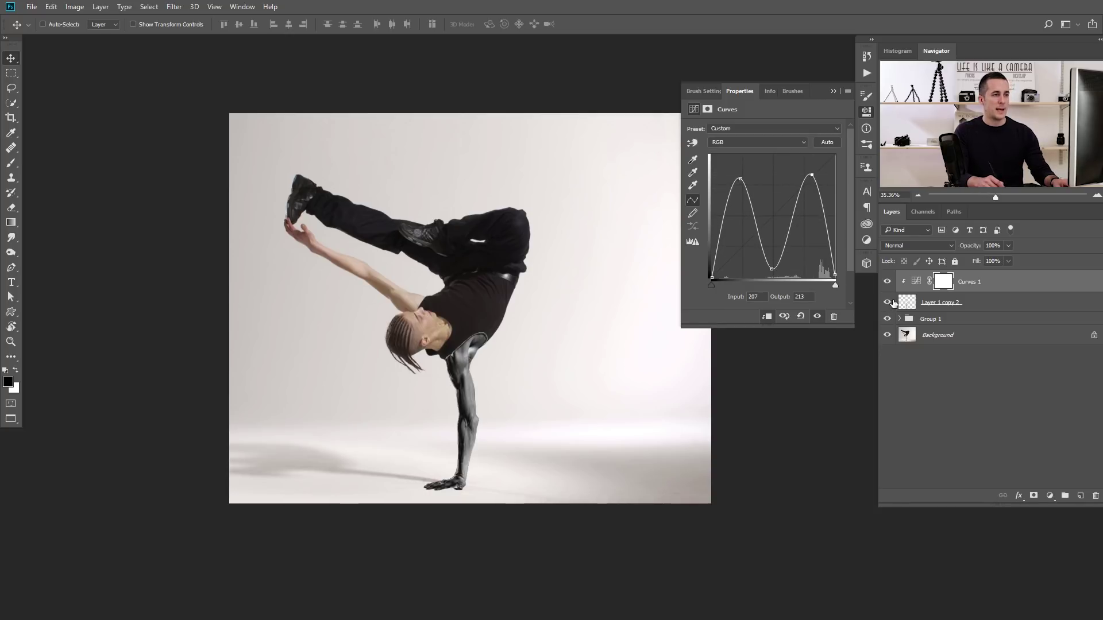
pyautogui.click(890, 302)
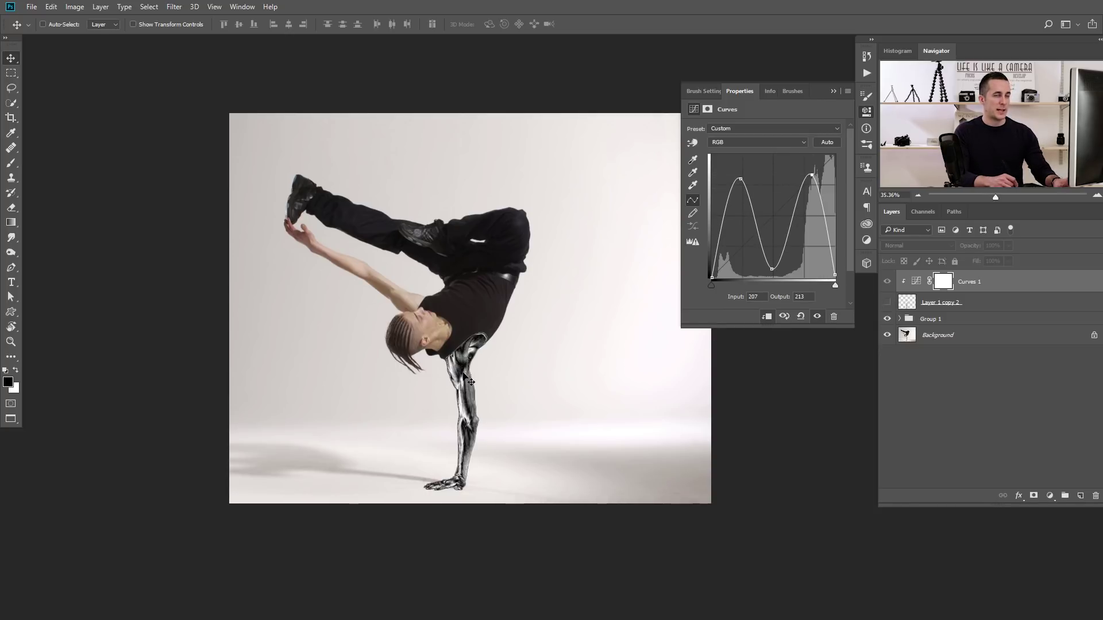
pyautogui.click(888, 303)
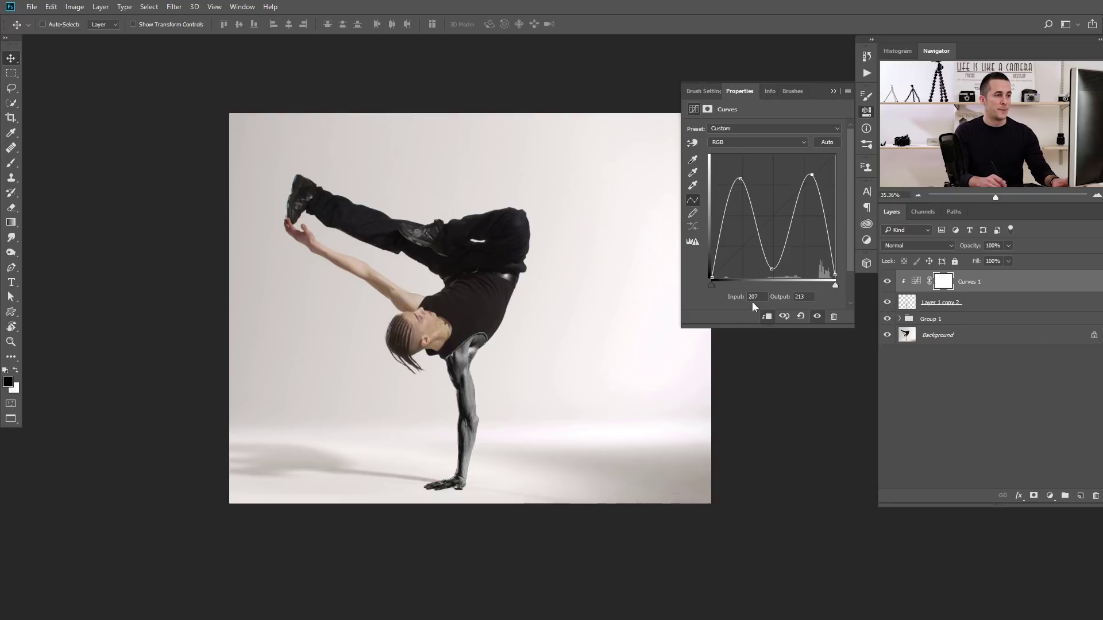
# Add more curve points to form four steep peaks and move the black and white input sliders inward, the white one to 244
pyautogui.click(761, 234)
pyautogui.click(722, 218)
pyautogui.moveTo(740, 180); pyautogui.dragTo(740, 272)
pyautogui.click(824, 222)
pyautogui.moveTo(811, 174); pyautogui.dragTo(763, 165)
pyautogui.moveTo(722, 220); pyautogui.dragTo(726, 186)
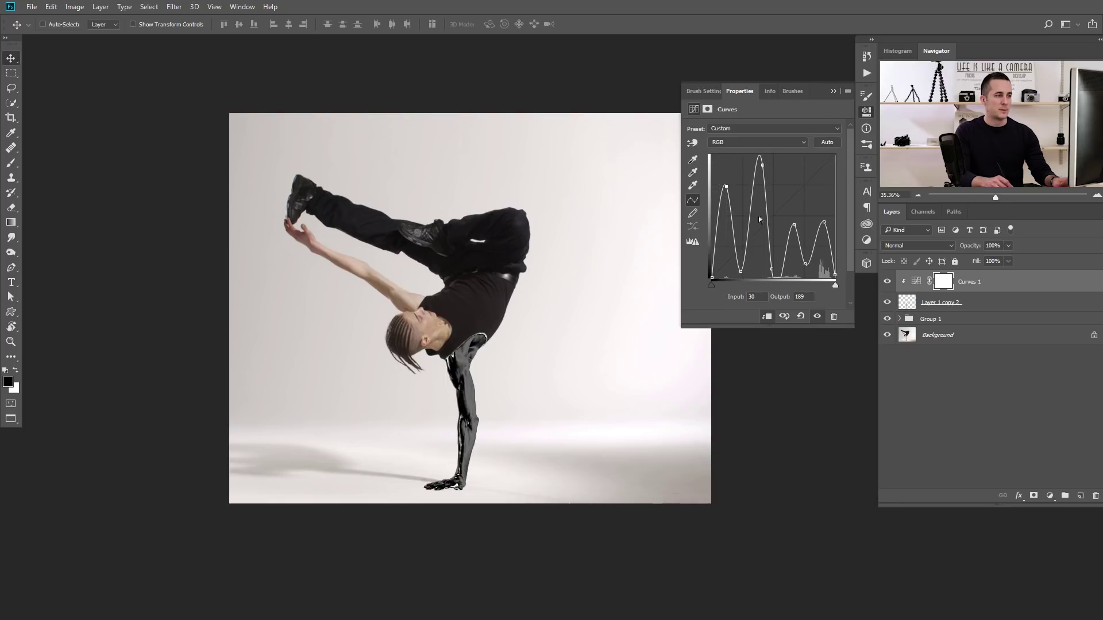
pyautogui.moveTo(793, 227); pyautogui.dragTo(824, 187)
pyautogui.moveTo(711, 286); pyautogui.dragTo(719, 286)
pyautogui.moveTo(835, 285); pyautogui.dragTo(830, 286)
# Compare the Curves version of the arm with the Difference group and leave the Curves version hidden
pyautogui.click(888, 302)
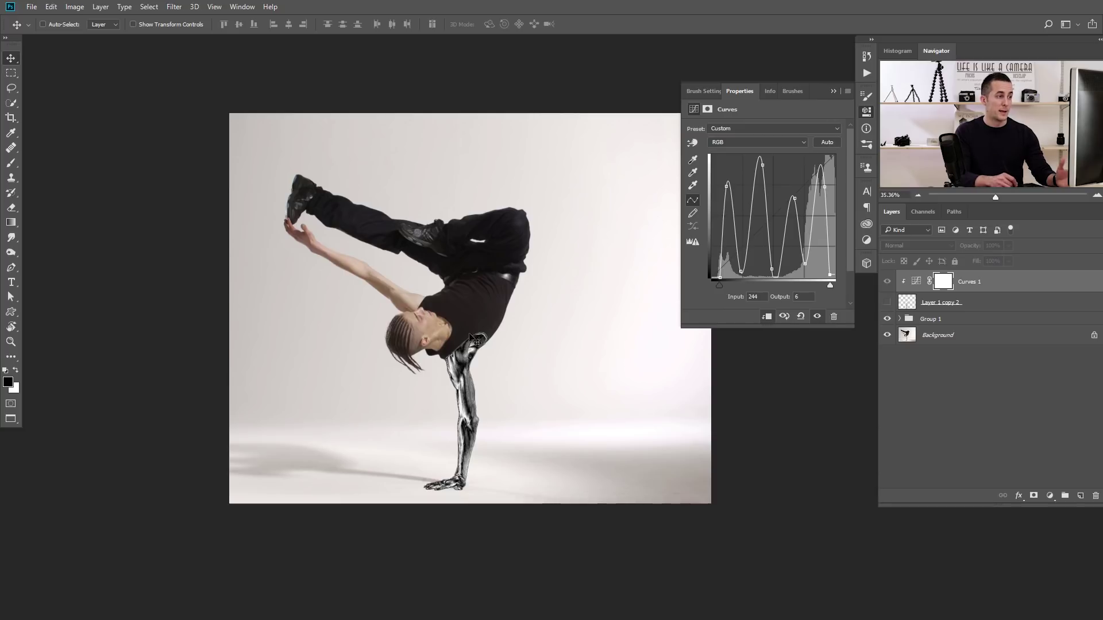
pyautogui.click(888, 303)
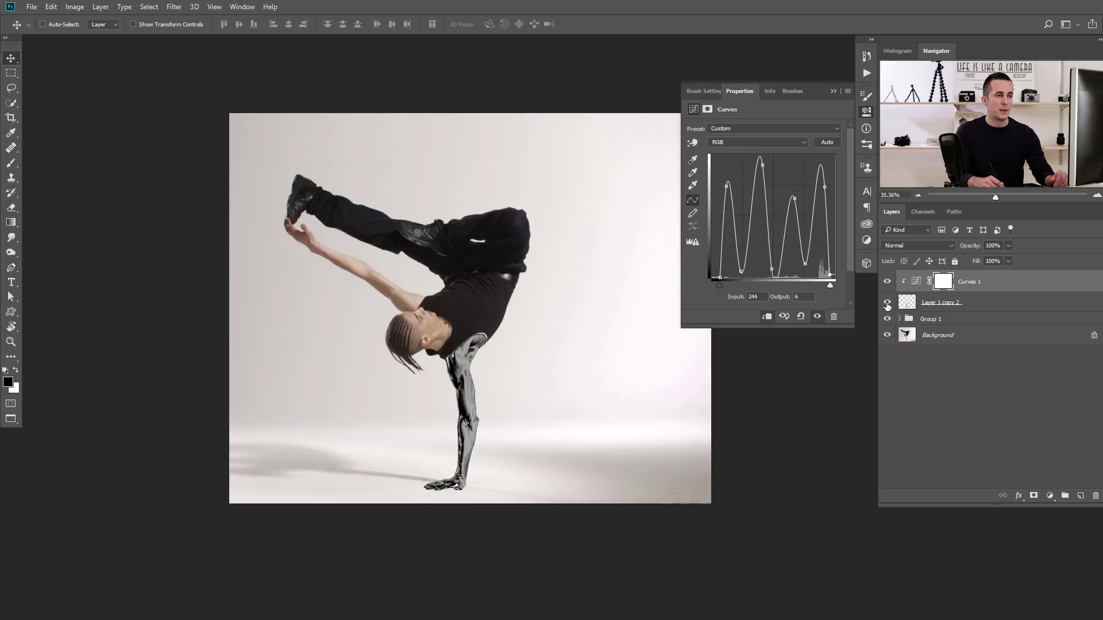
pyautogui.click(888, 303)
pyautogui.click(834, 91)
# Add a Gradient Map above Group 1 using the black-to-gold-to-pale-yellow preset and clip it to the group
pyautogui.click(909, 319)
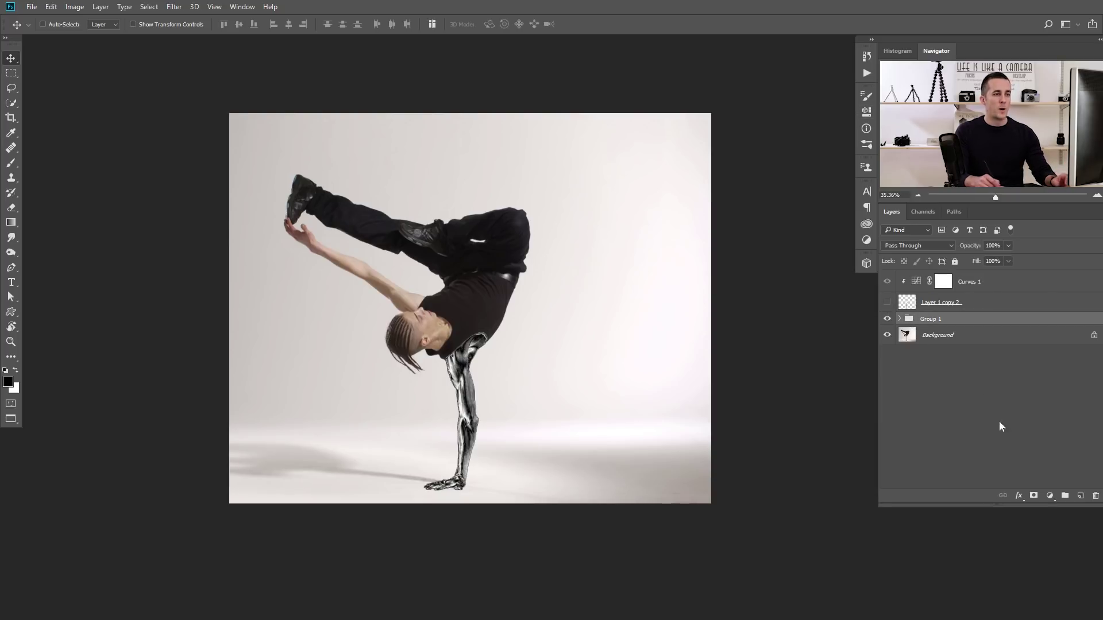
pyautogui.click(1049, 496)
pyautogui.click(1029, 476)
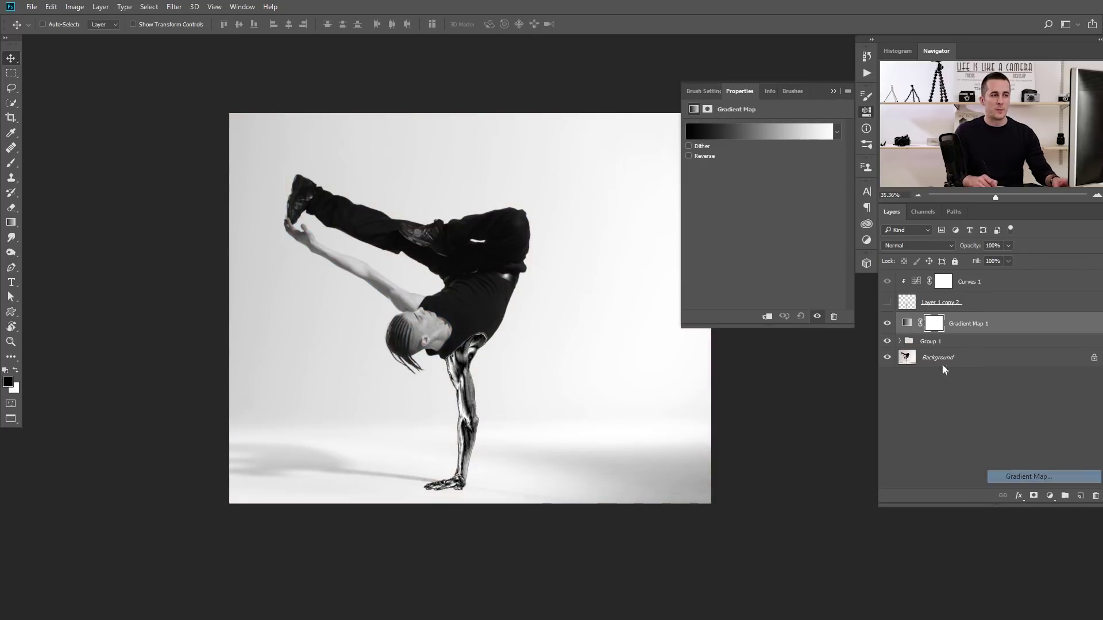
pyautogui.click(759, 132)
pyautogui.click(810, 273)
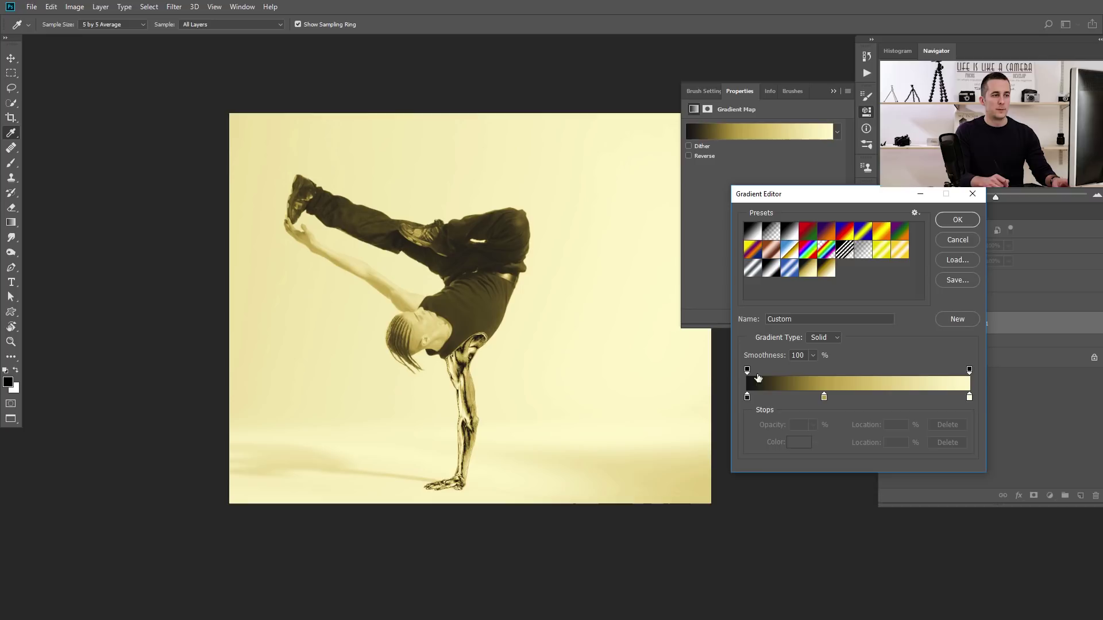
pyautogui.click(951, 223)
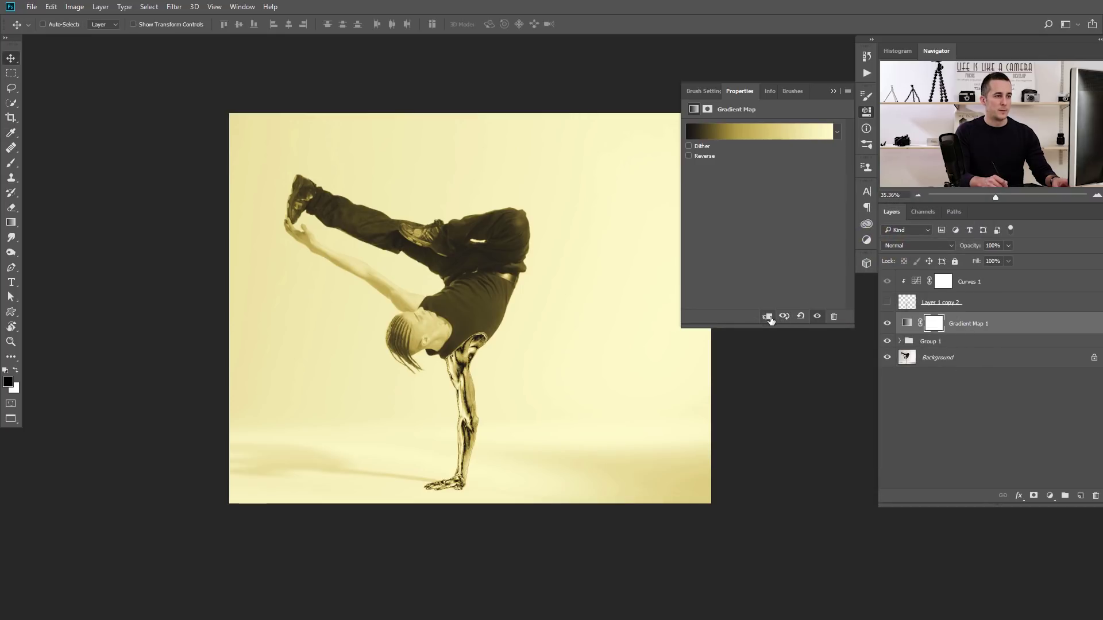
pyautogui.click(769, 317)
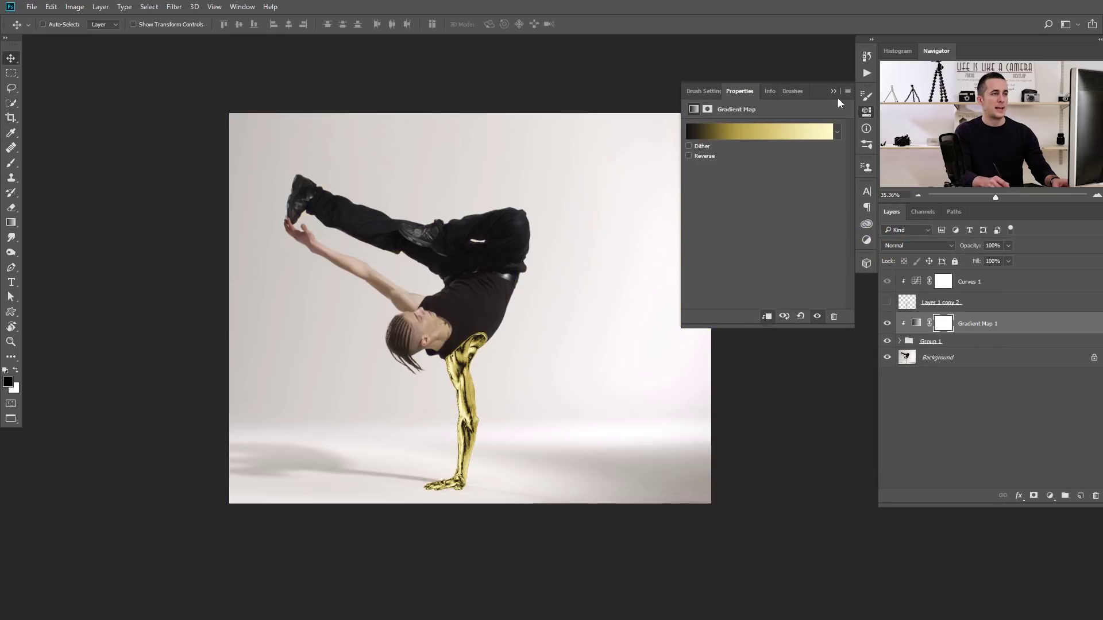
# Compare the gold arm with the original photo by hiding and showing Group 1
pyautogui.click(834, 91)
pyautogui.moveTo(566, 330)
pyautogui.mouseDown()
pyautogui.moveTo(545, 336)
pyautogui.moveTo(563, 339)
pyautogui.mouseUp()
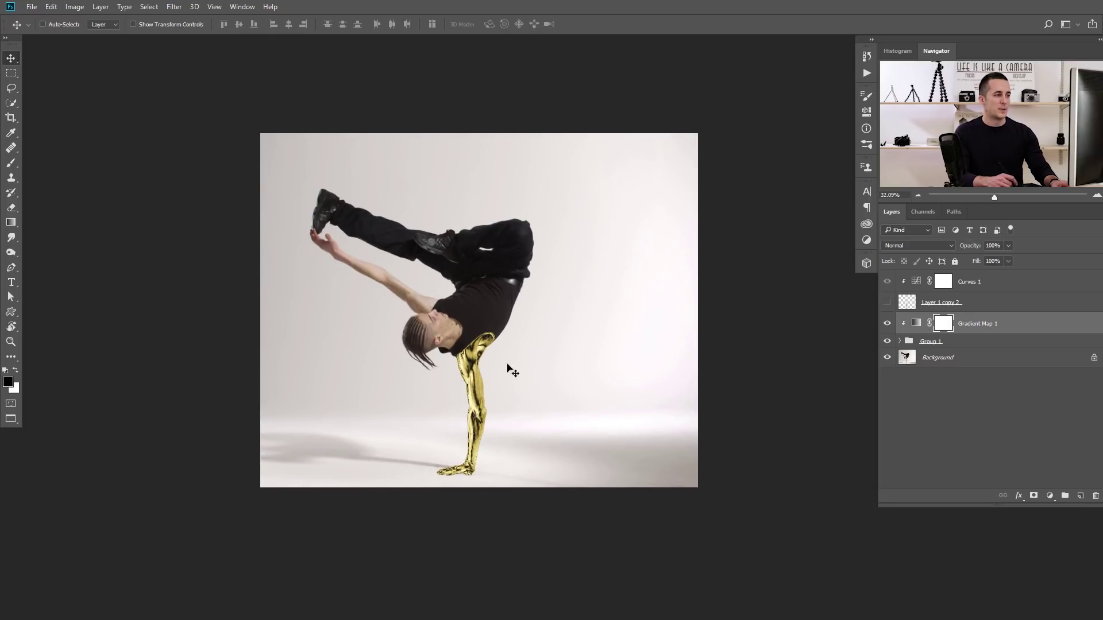
pyautogui.click(889, 342)
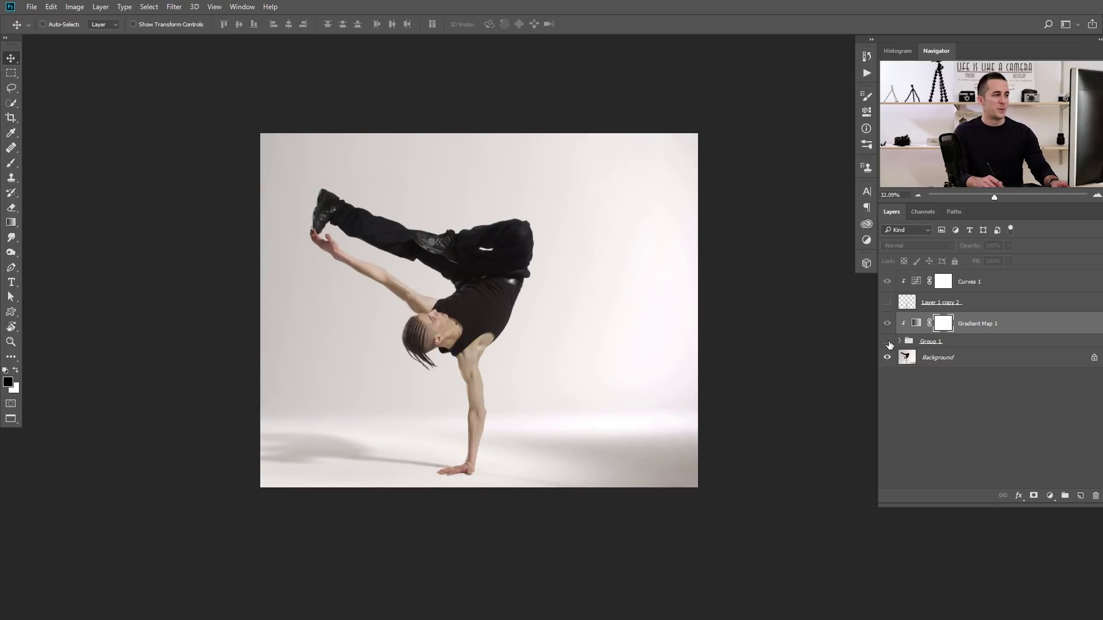
pyautogui.click(887, 342)
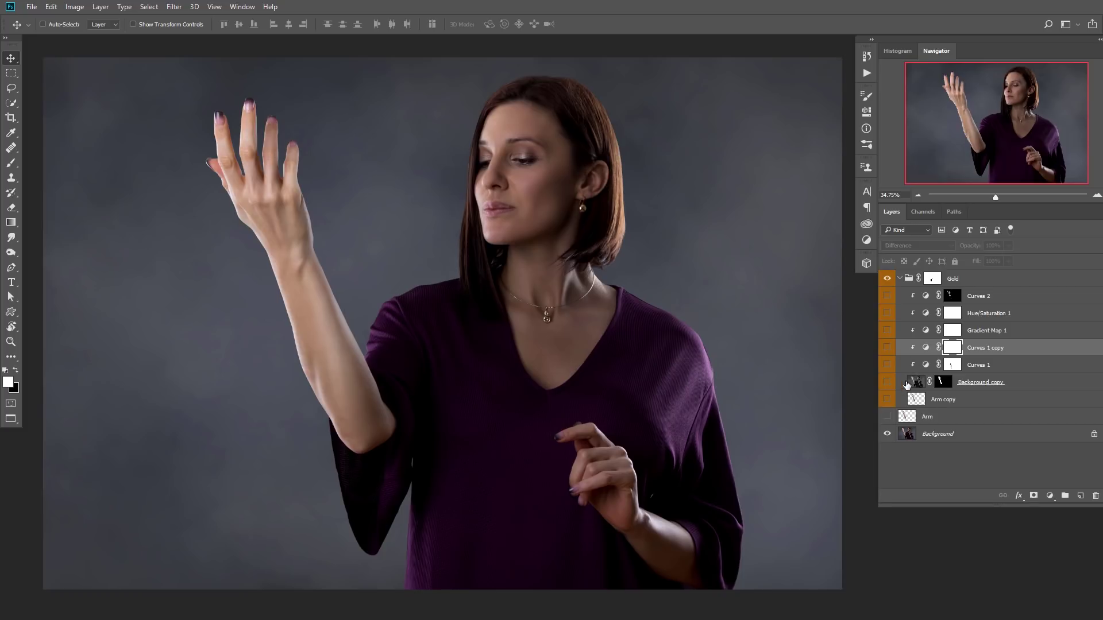
# In the woman's Gold group, show the Background copy, Curves 1 copy, Gradient Map 1 and Hue/Saturation 1 layers
pyautogui.click(899, 384)
pyautogui.click(888, 382)
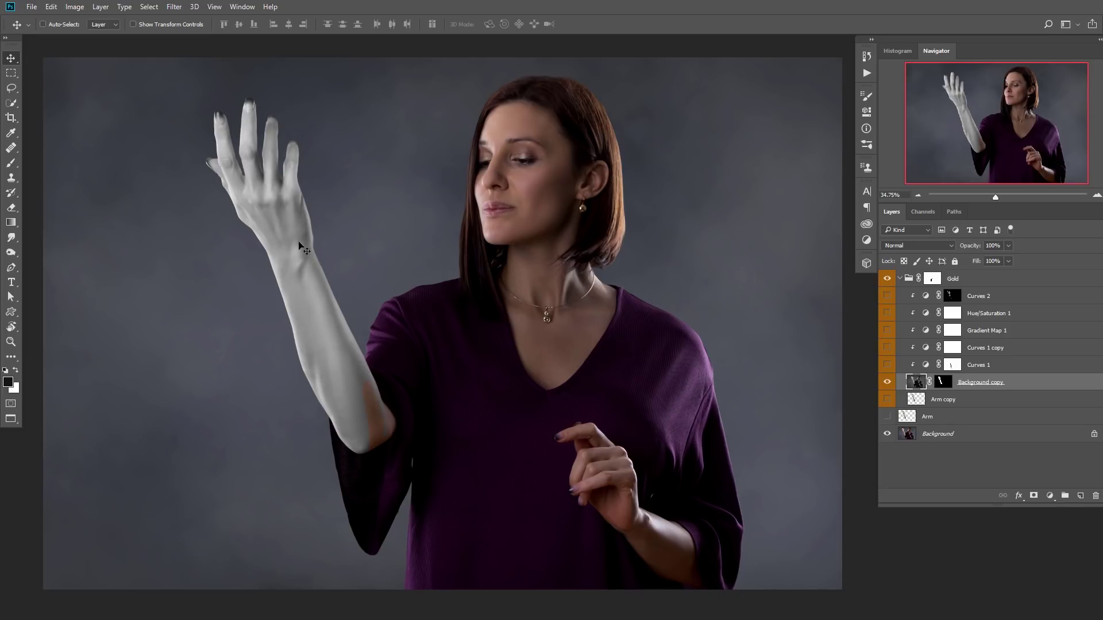
pyautogui.click(897, 348)
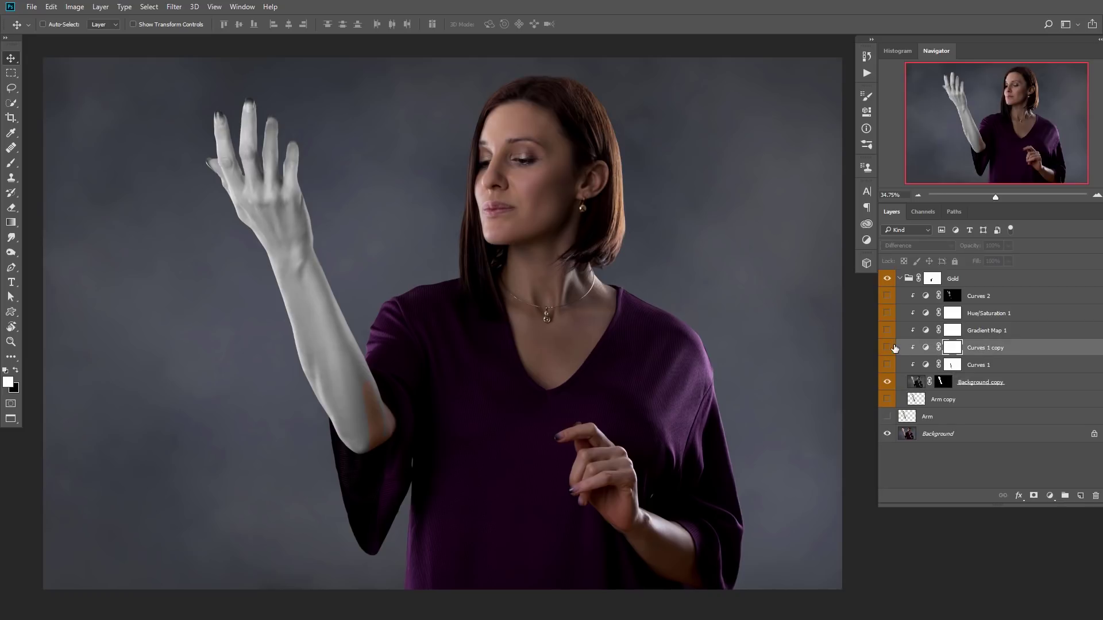
pyautogui.doubleClick(926, 348)
pyautogui.click(887, 347)
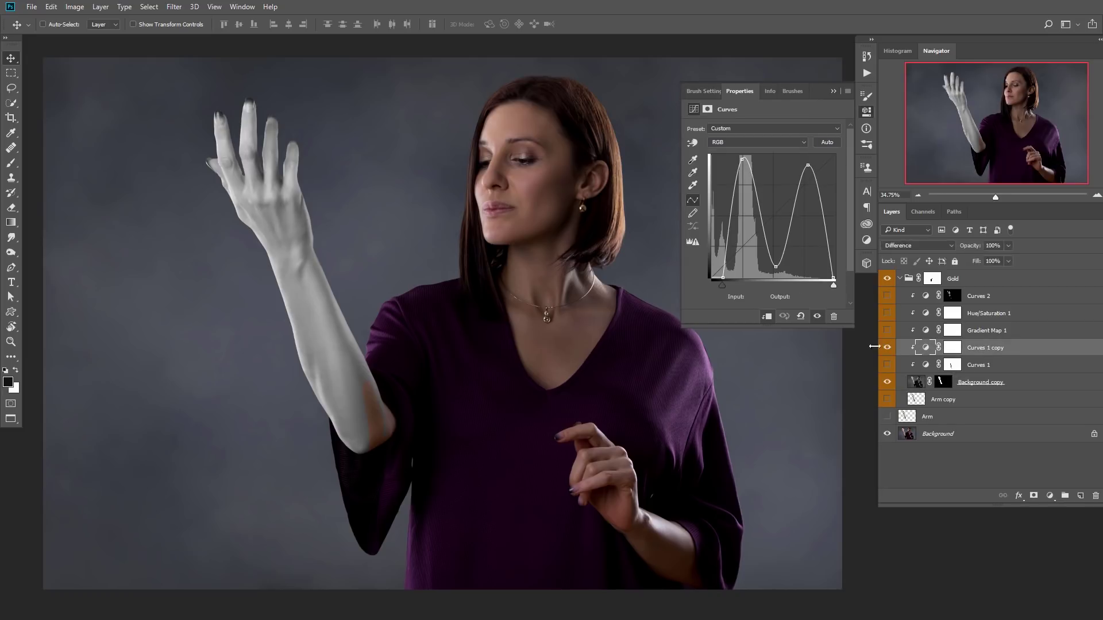
pyautogui.click(887, 330)
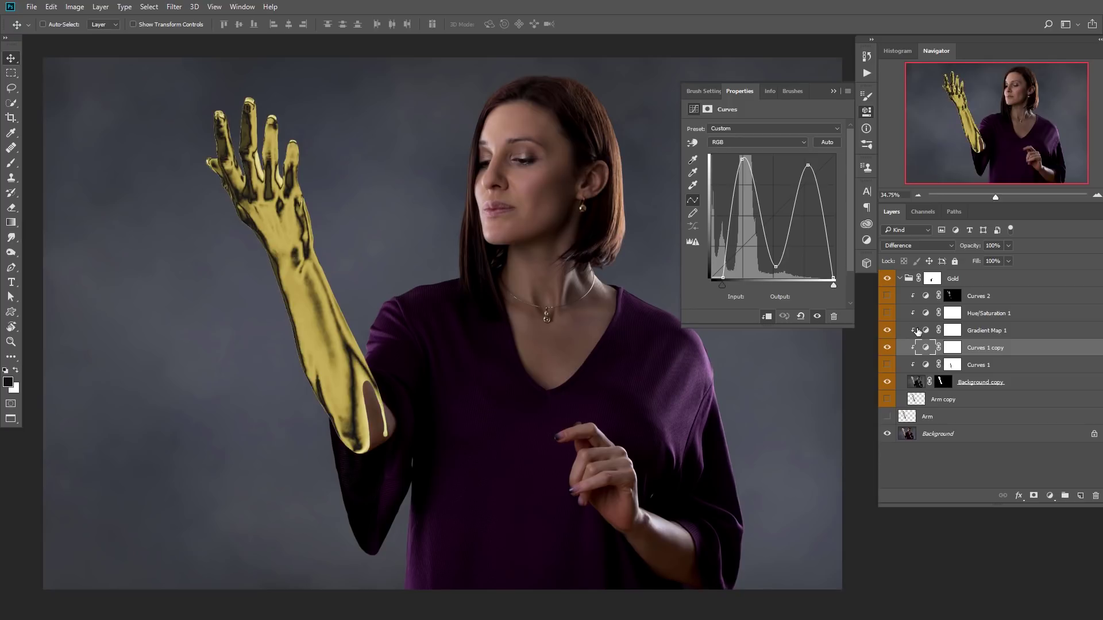
pyautogui.click(887, 313)
# Show the Curves 1 adjustment and fine-tune its curve, moving the descending point to about input 165, output 93
pyautogui.click(927, 366)
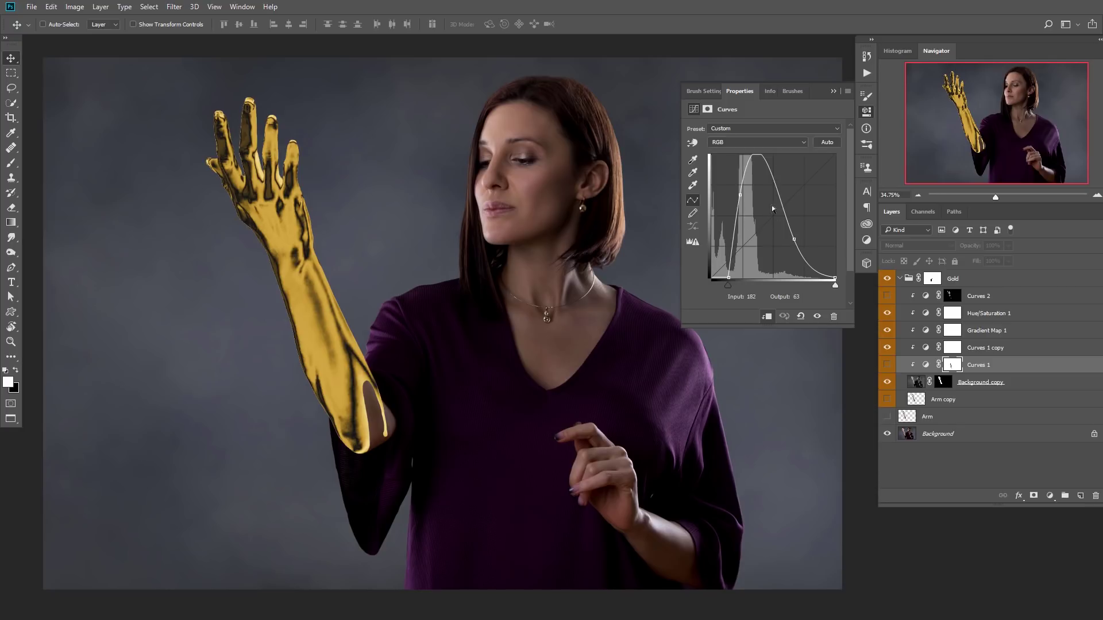
pyautogui.click(888, 366)
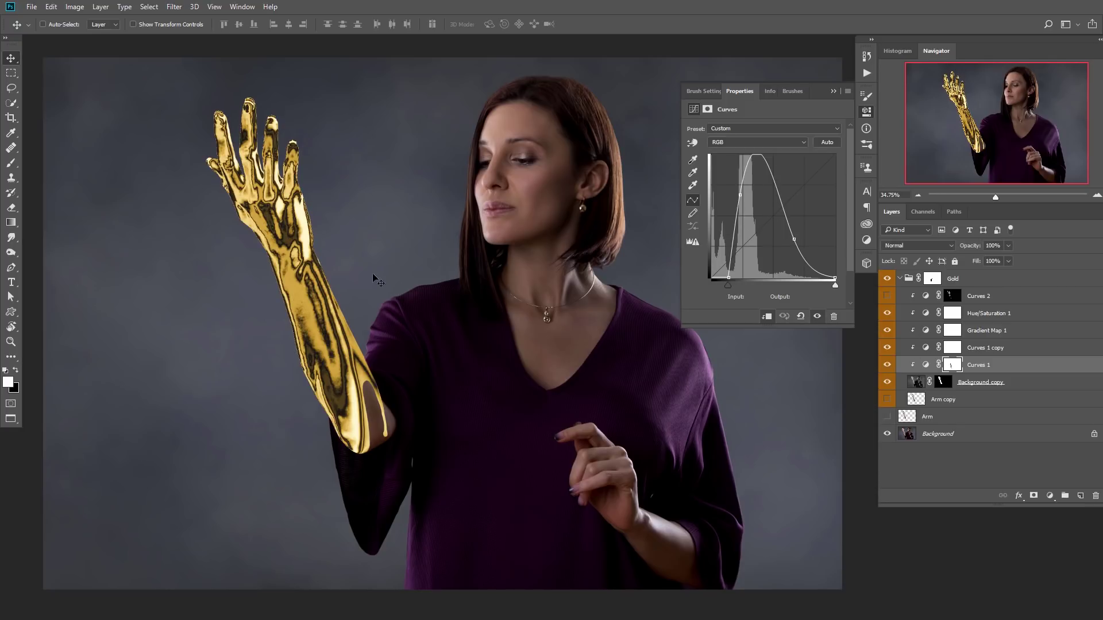
pyautogui.moveTo(794, 239); pyautogui.dragTo(792, 232)
pyautogui.moveTo(740, 195); pyautogui.dragTo(739, 195)
pyautogui.moveTo(793, 231); pyautogui.dragTo(789, 237)
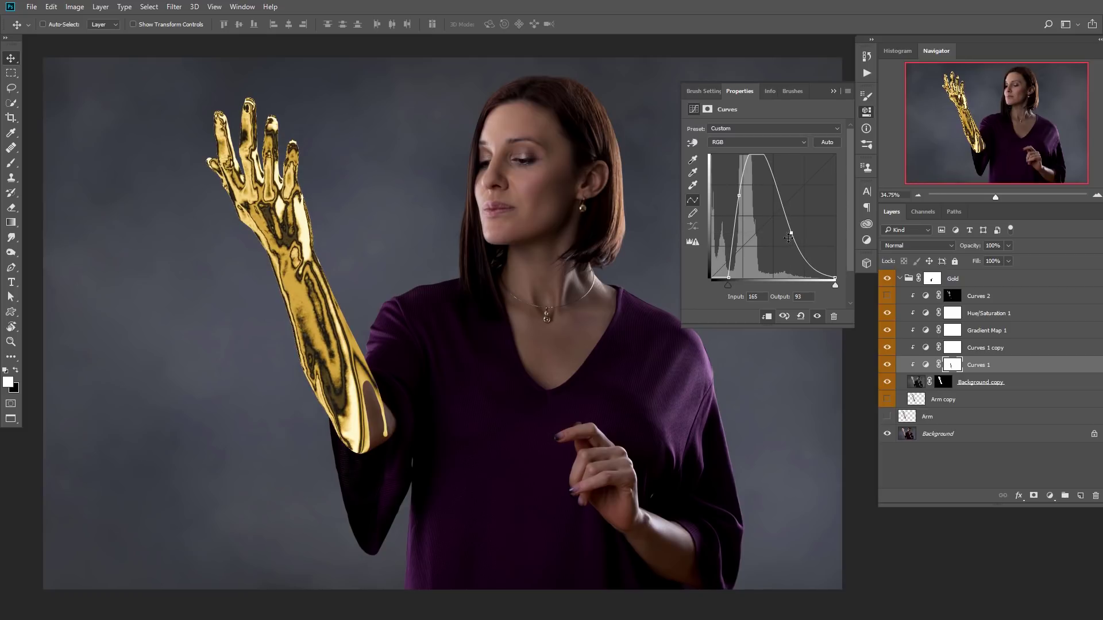